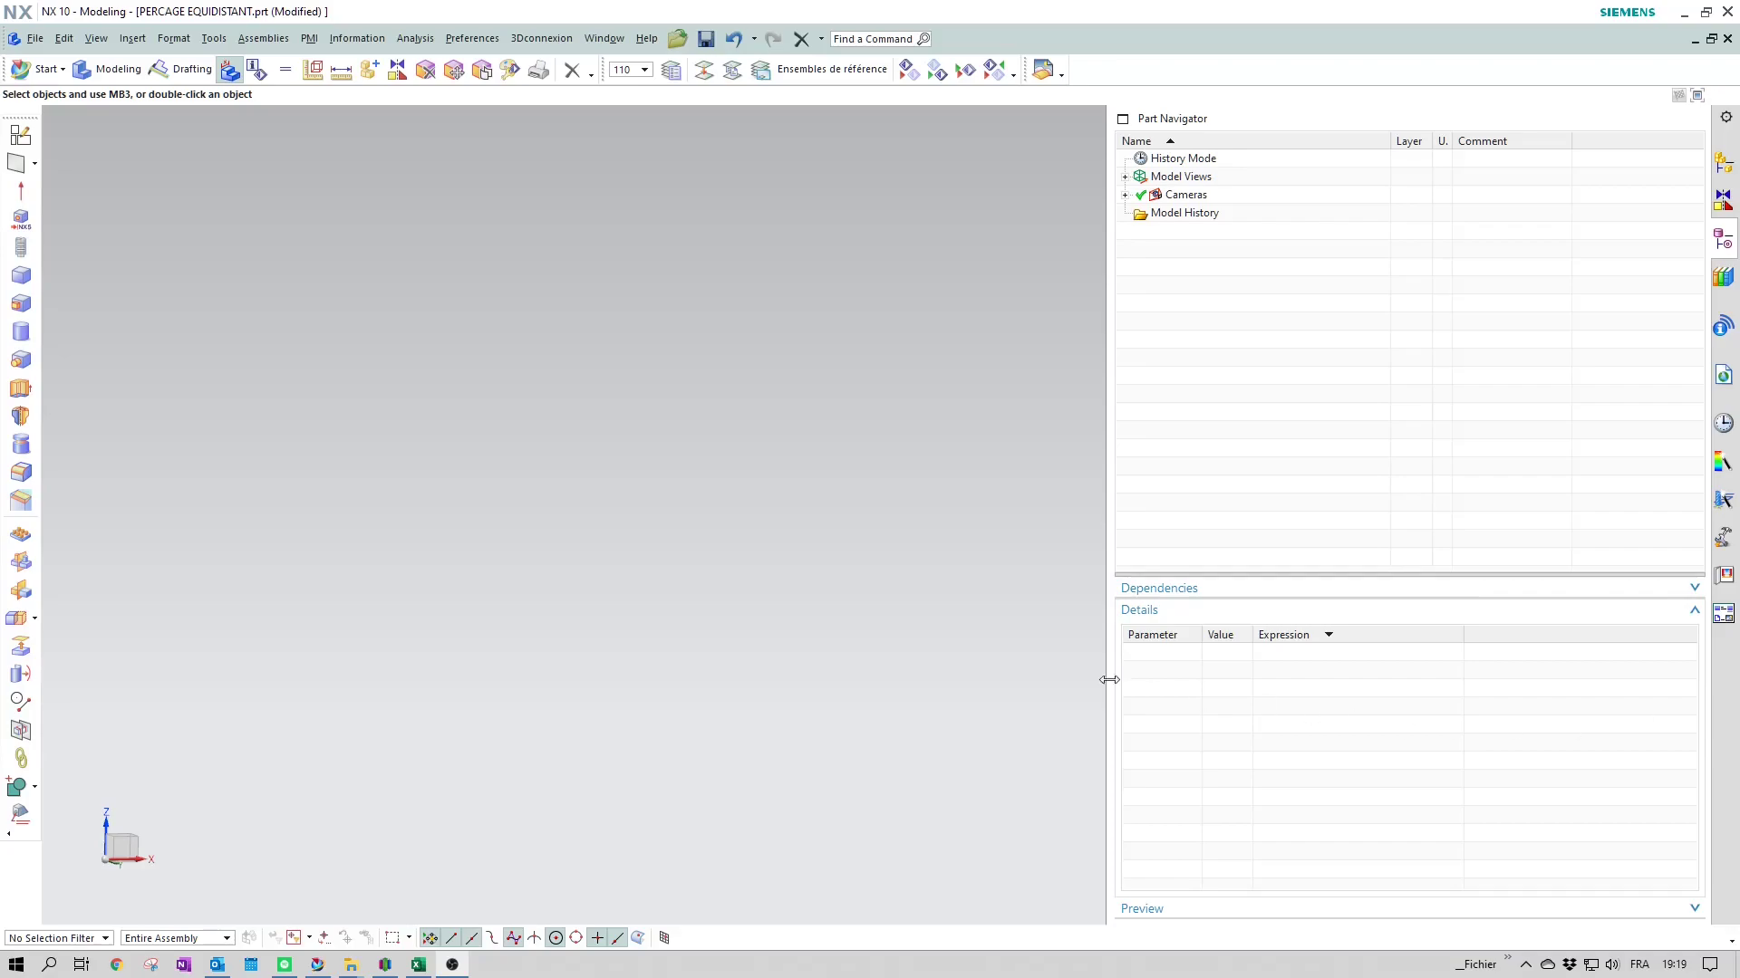
Step: Create a new millimetre part named model2.prt in the Desktop folder from the Model template
left_click(31, 39)
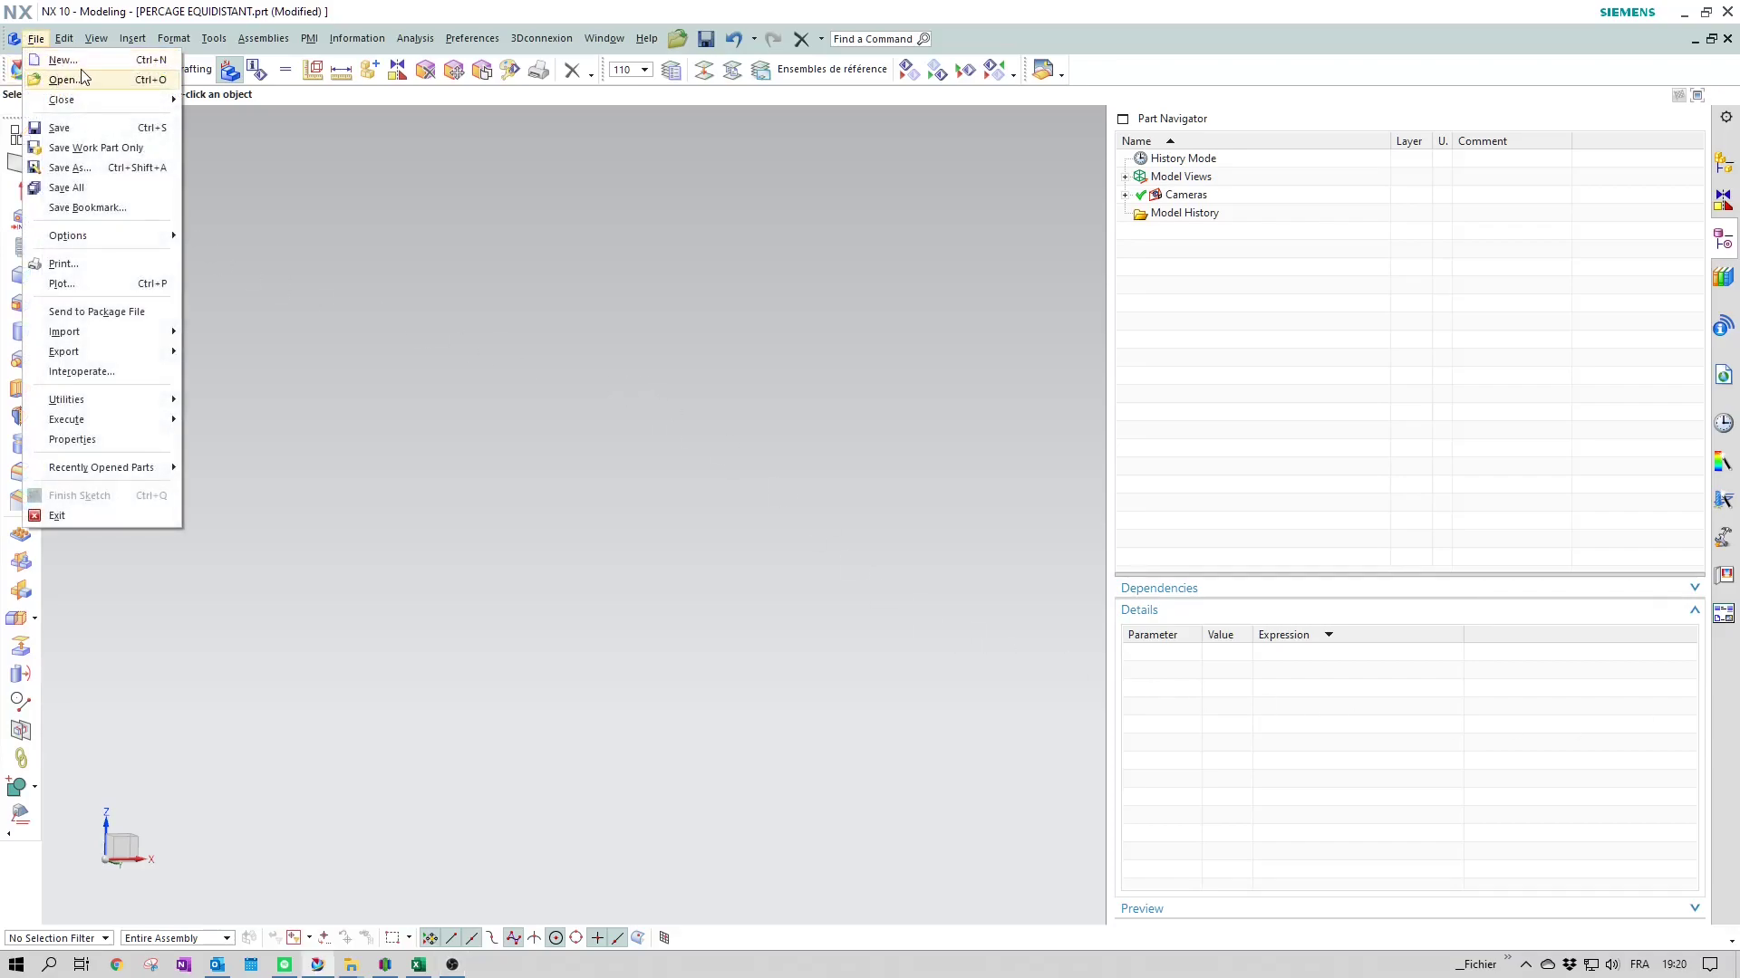
left_click(81, 67)
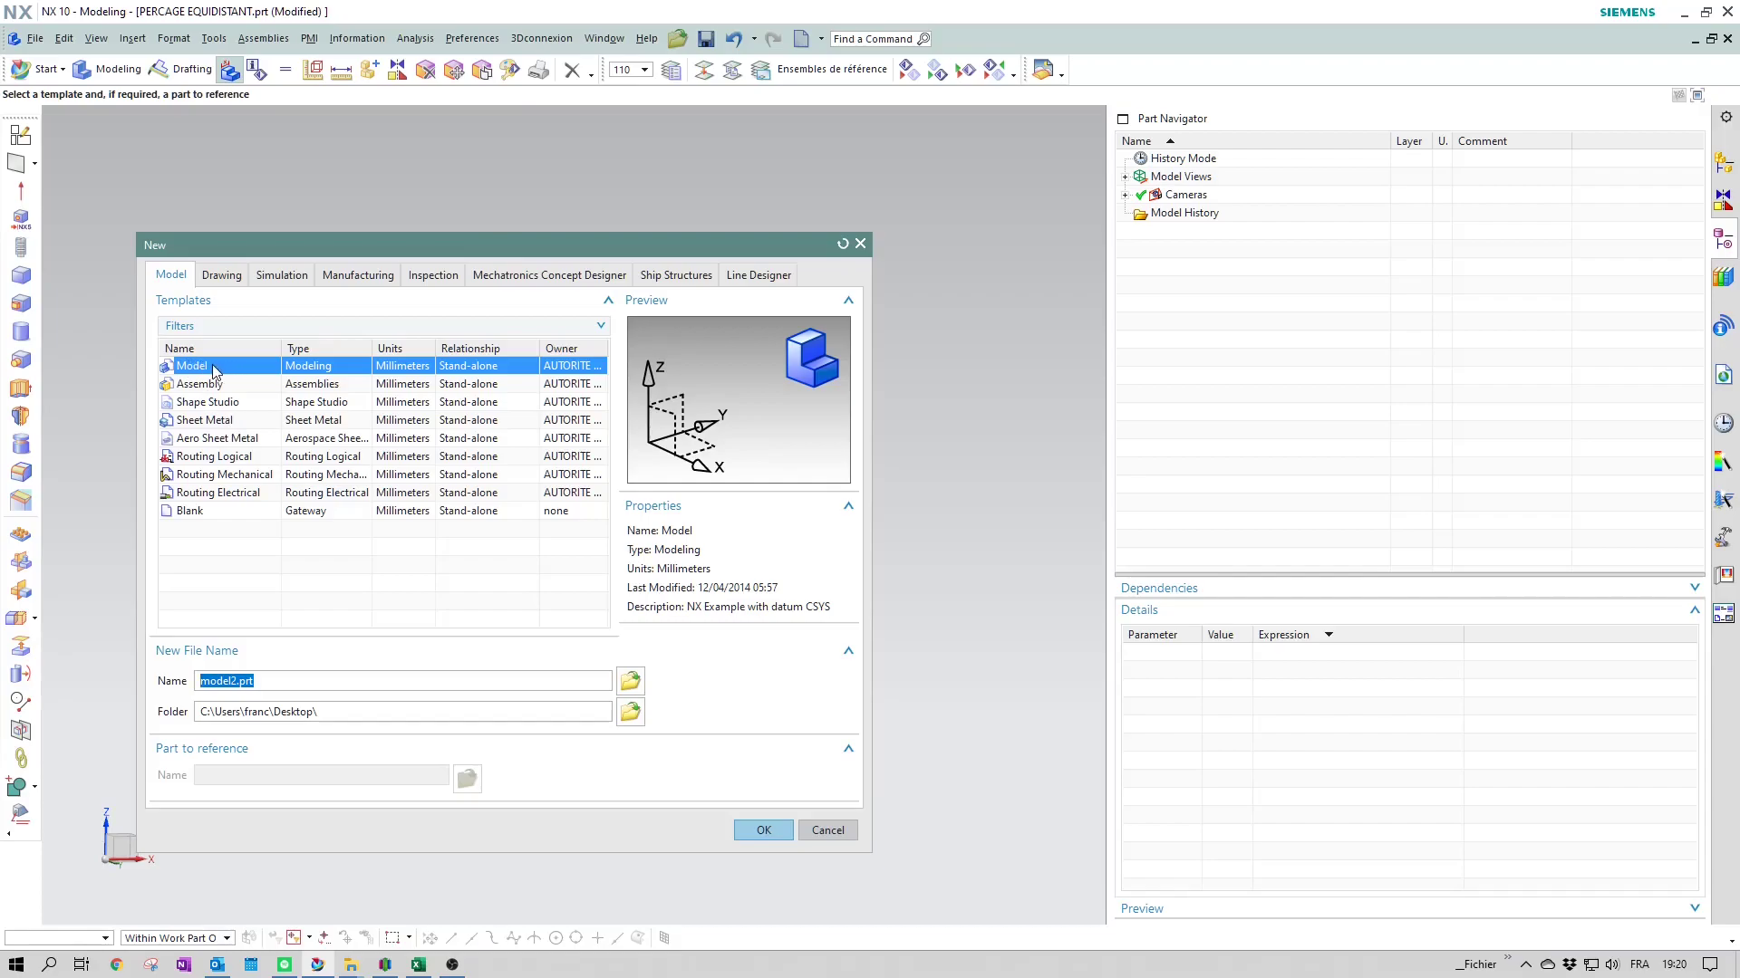
left_click(355, 712)
left_click(640, 715)
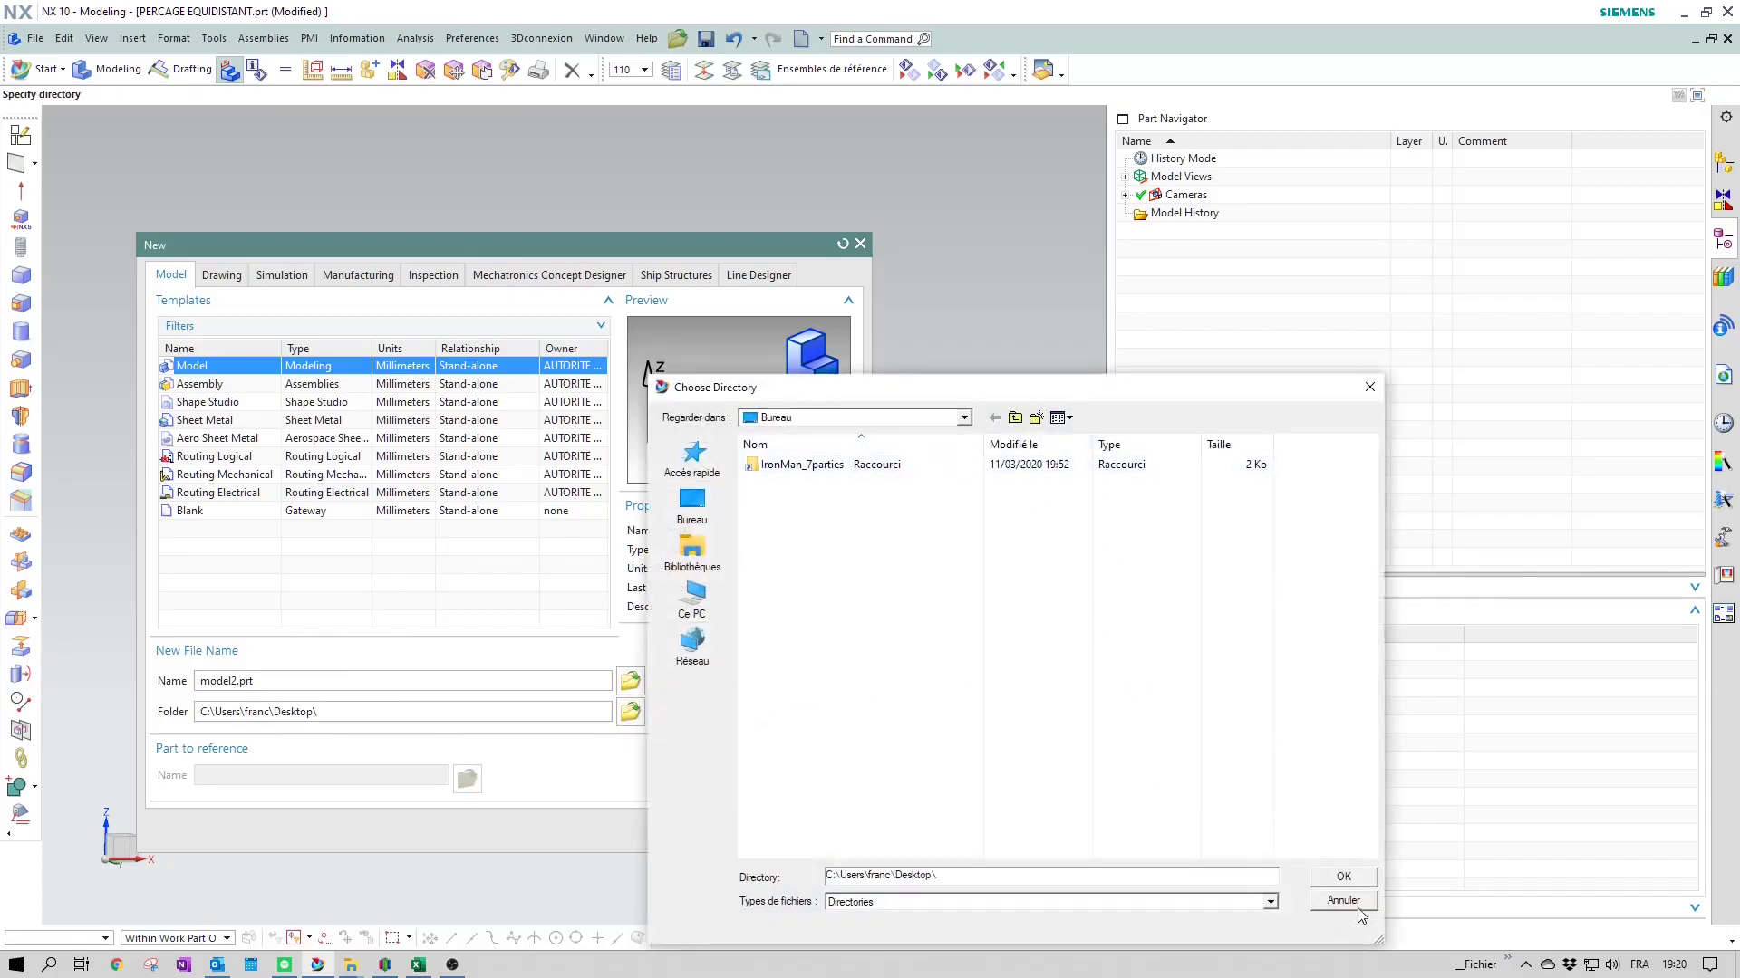
left_click(1342, 902)
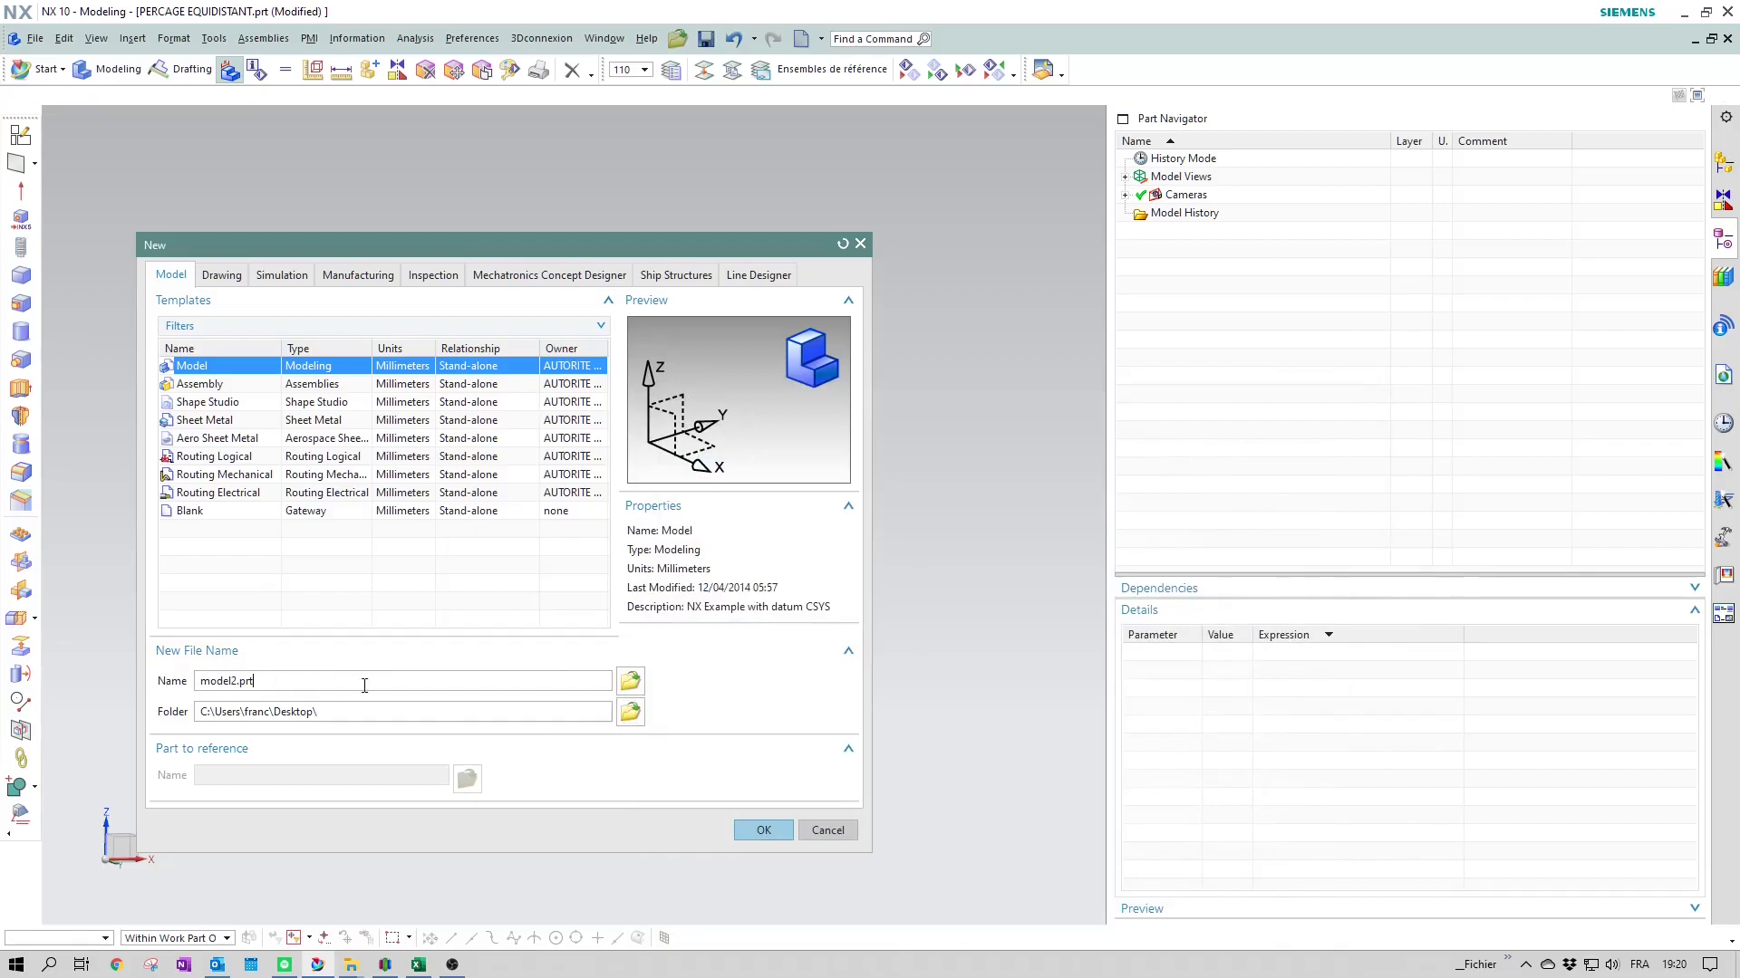
left_click(764, 831)
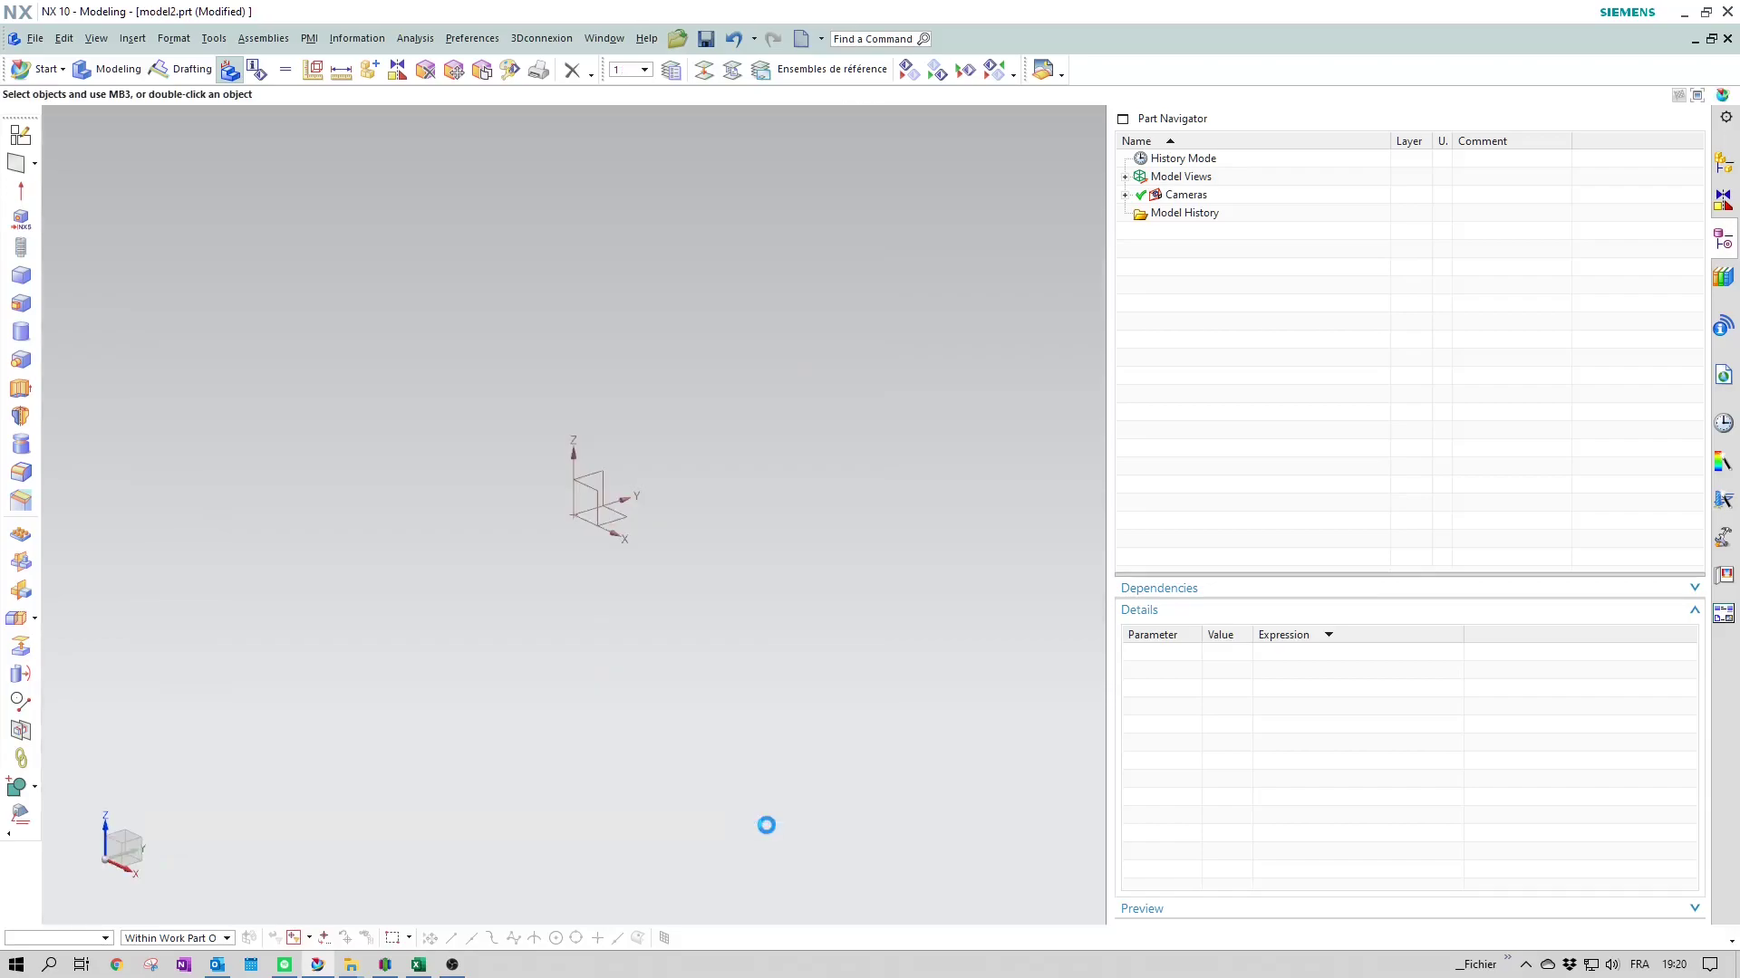
Step: Orient the view to the front
right_click(793, 430)
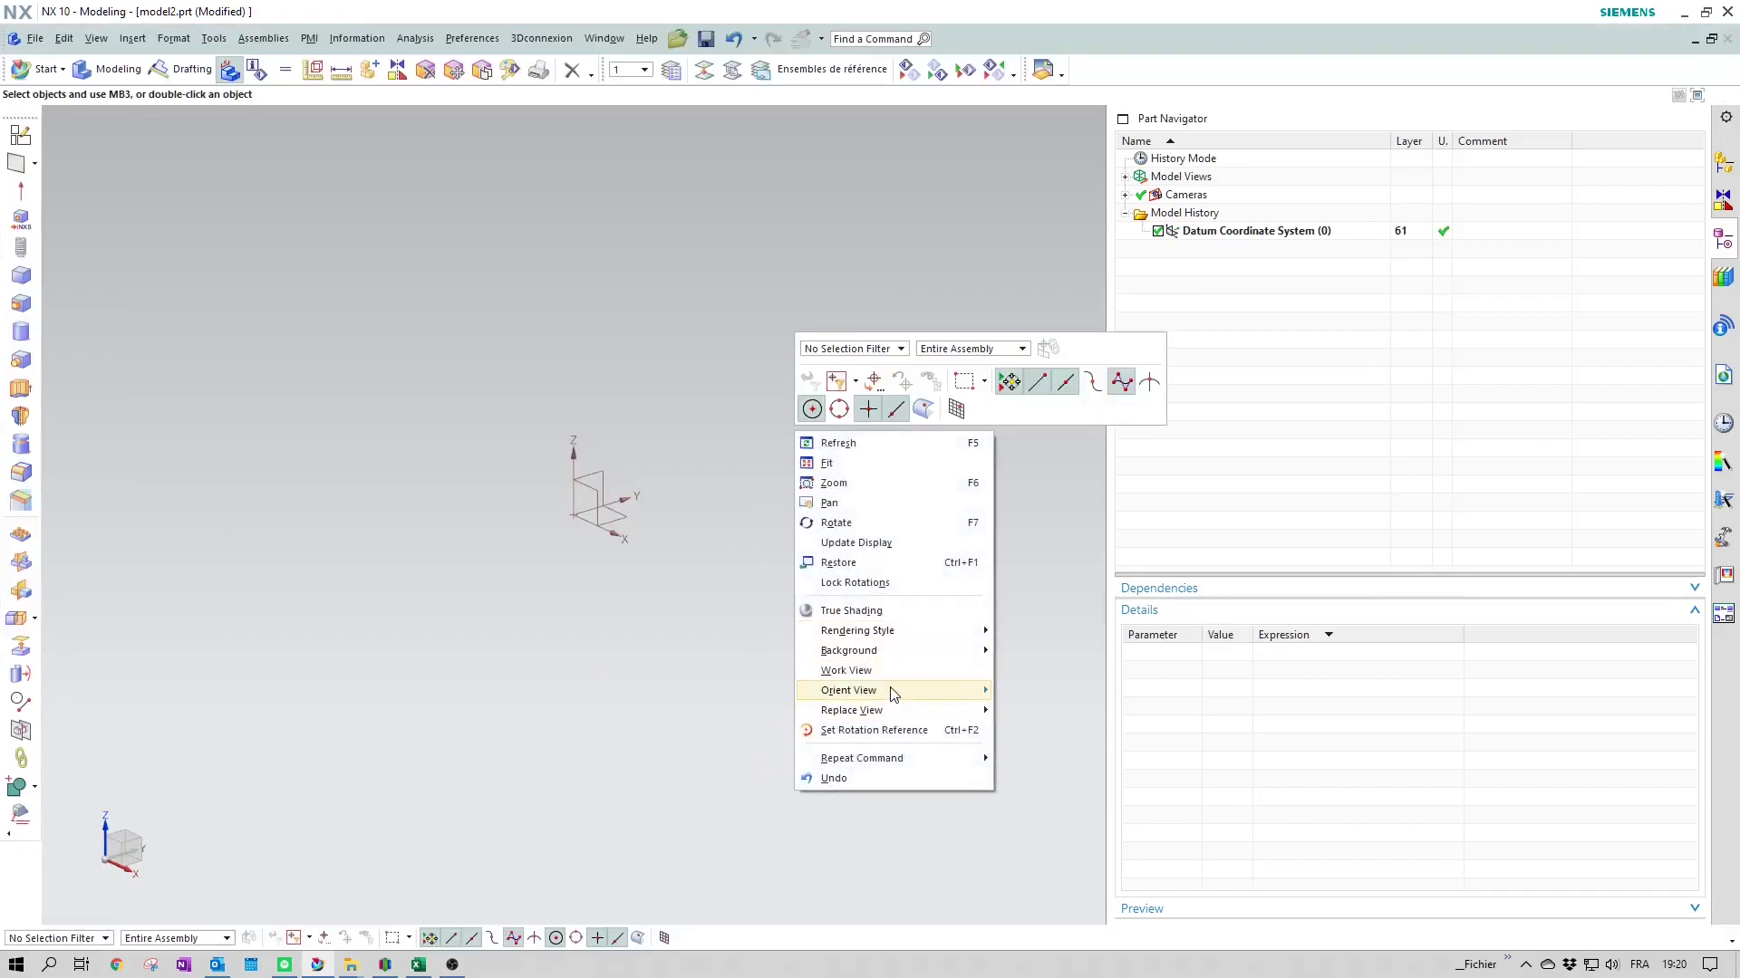
mouse_move(894, 695)
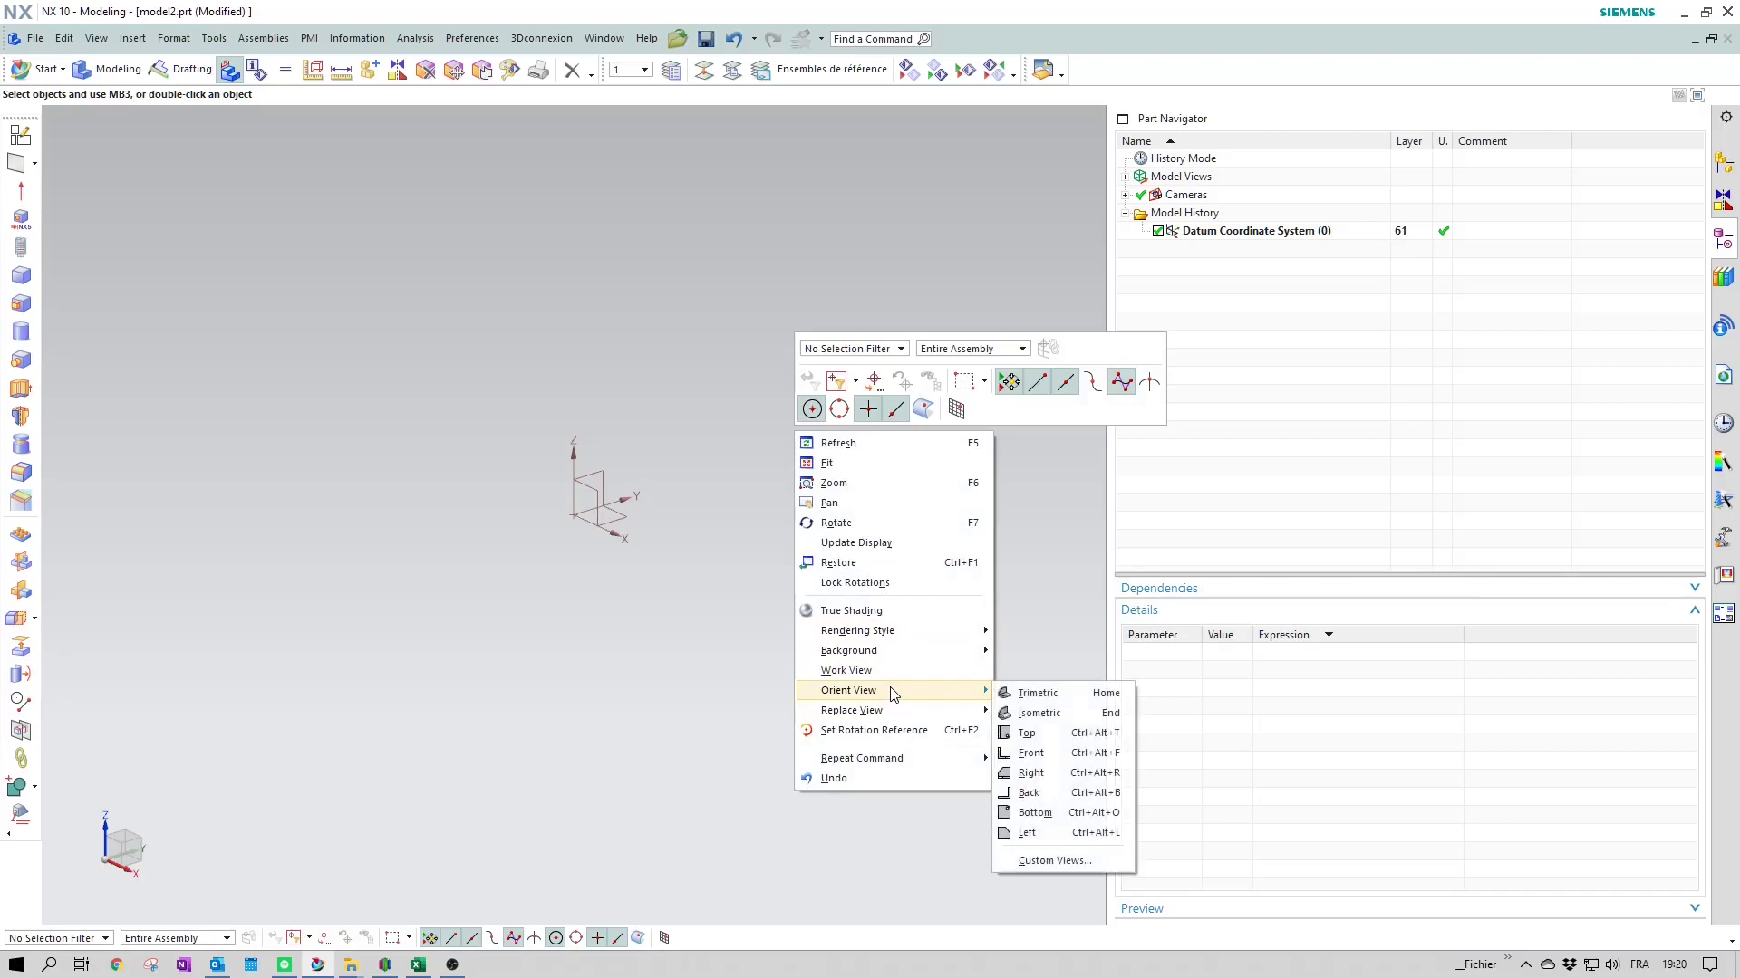
left_click(1040, 757)
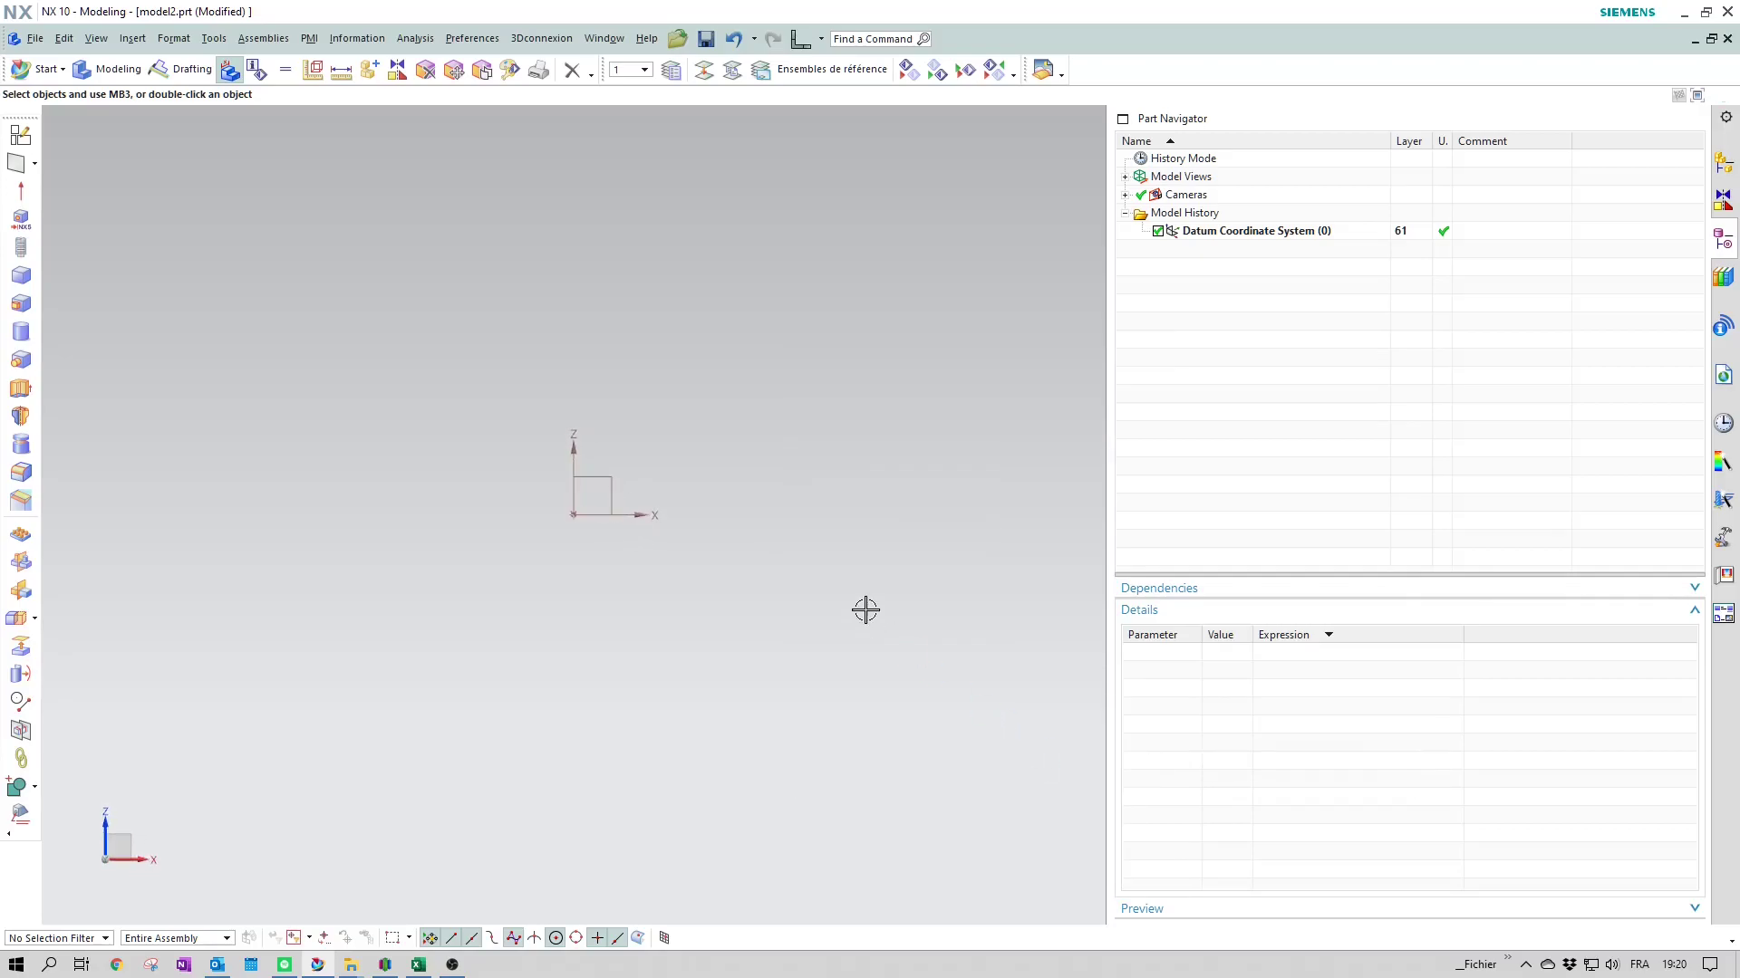
Step: Create a cylinder 400 mm in diameter and 50 mm high along the YC axis, with no Boolean operation
left_click(19, 332)
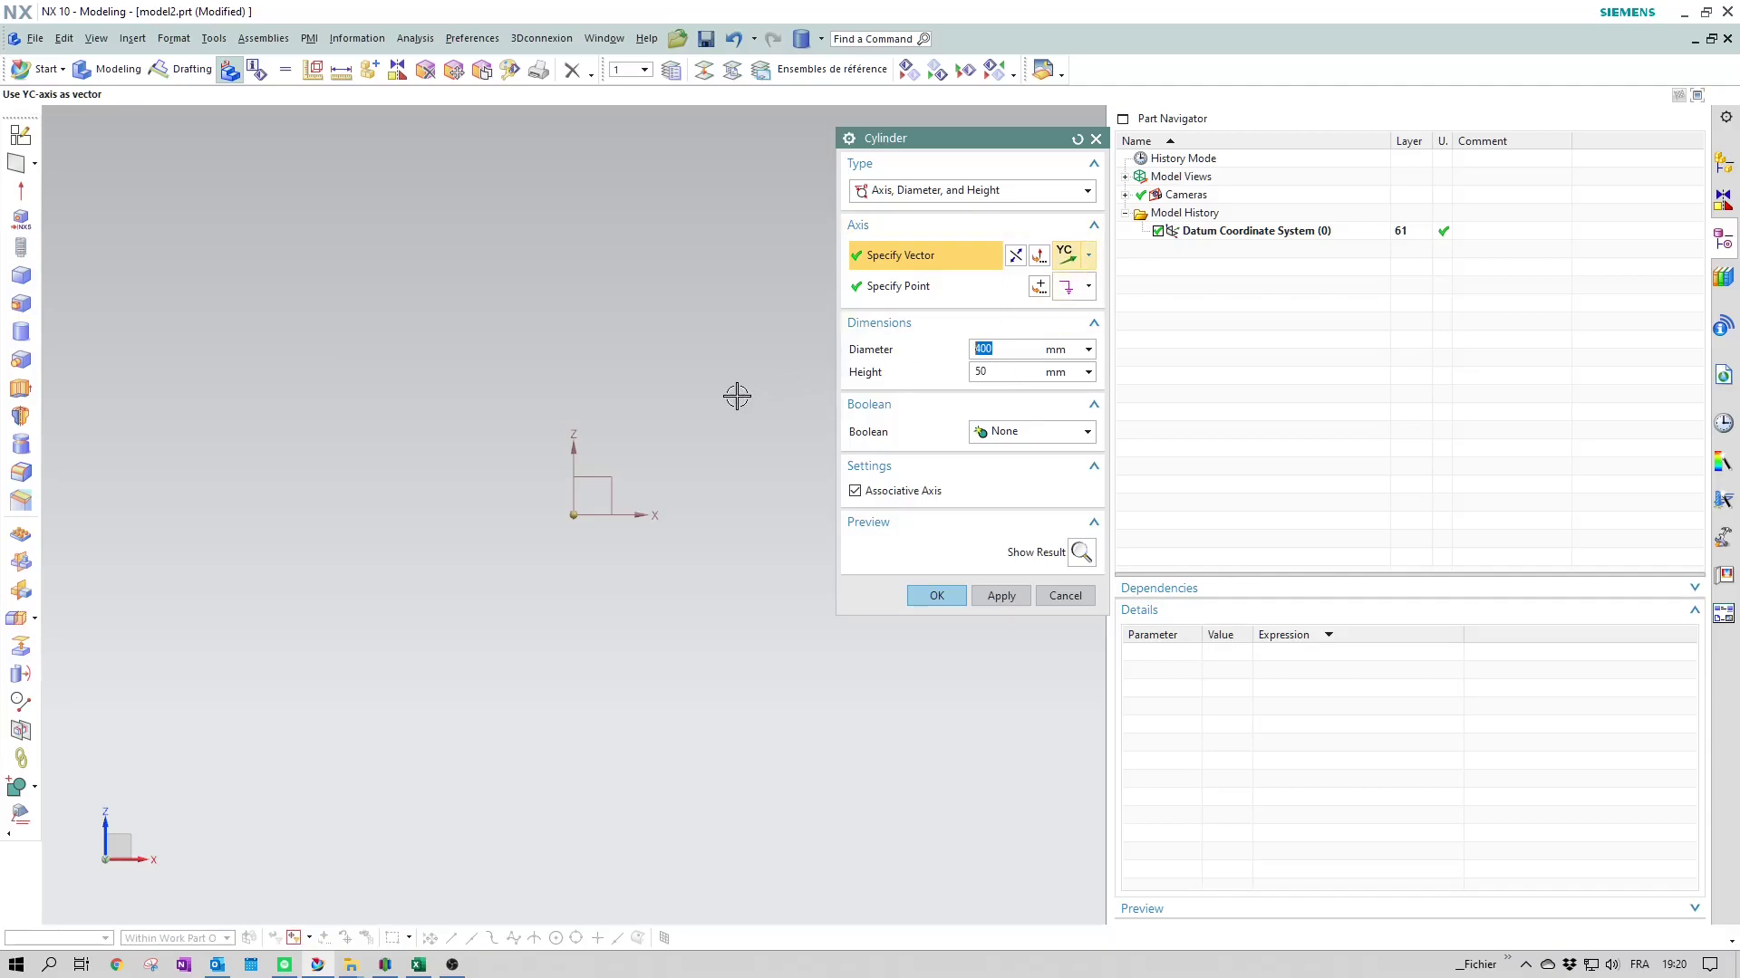
middle_click_drag(713, 392, 687, 420)
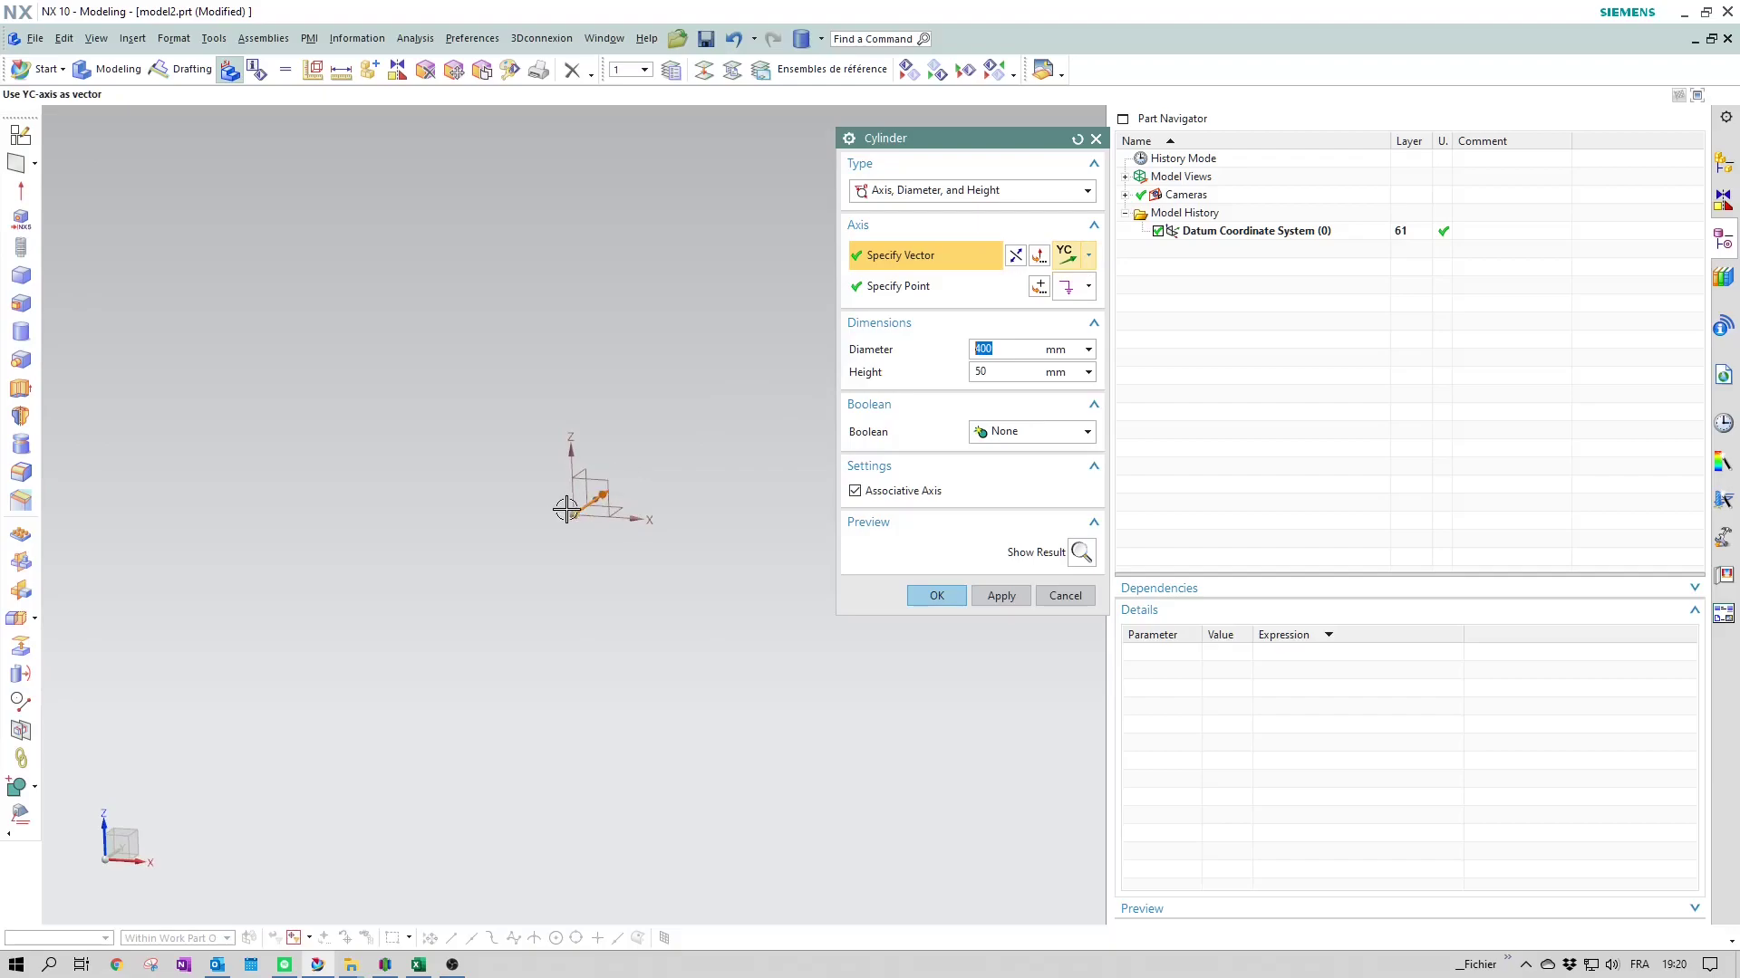
left_click(1088, 256)
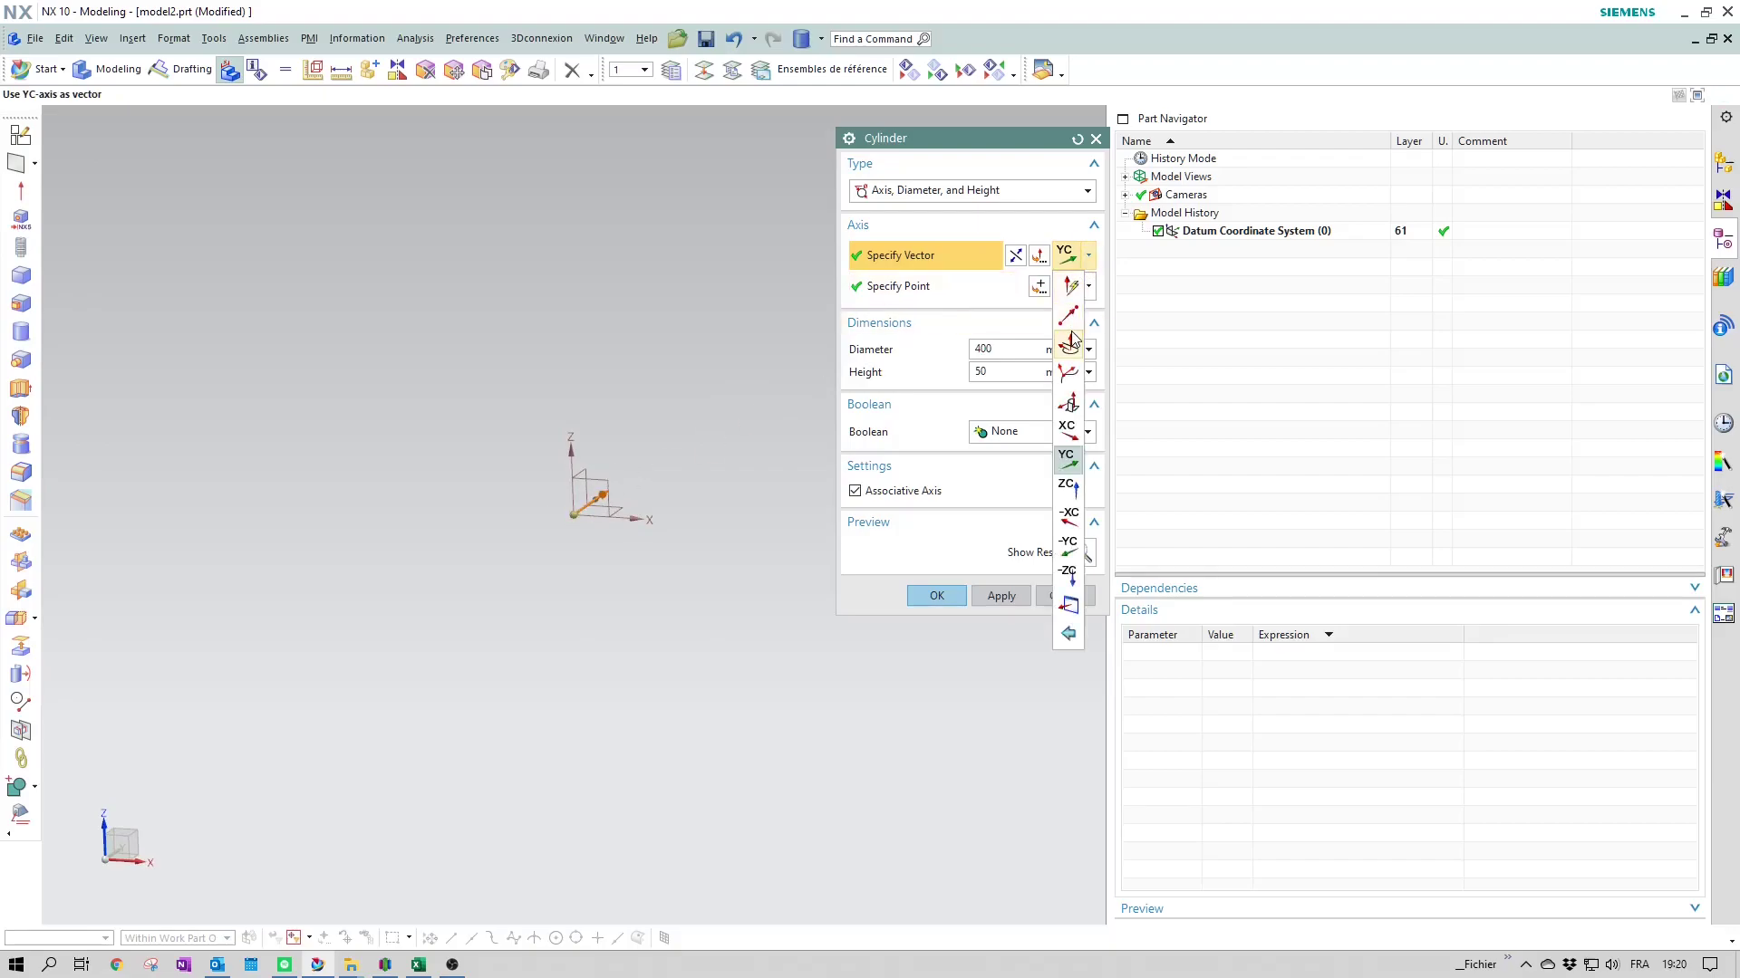
left_click(1072, 436)
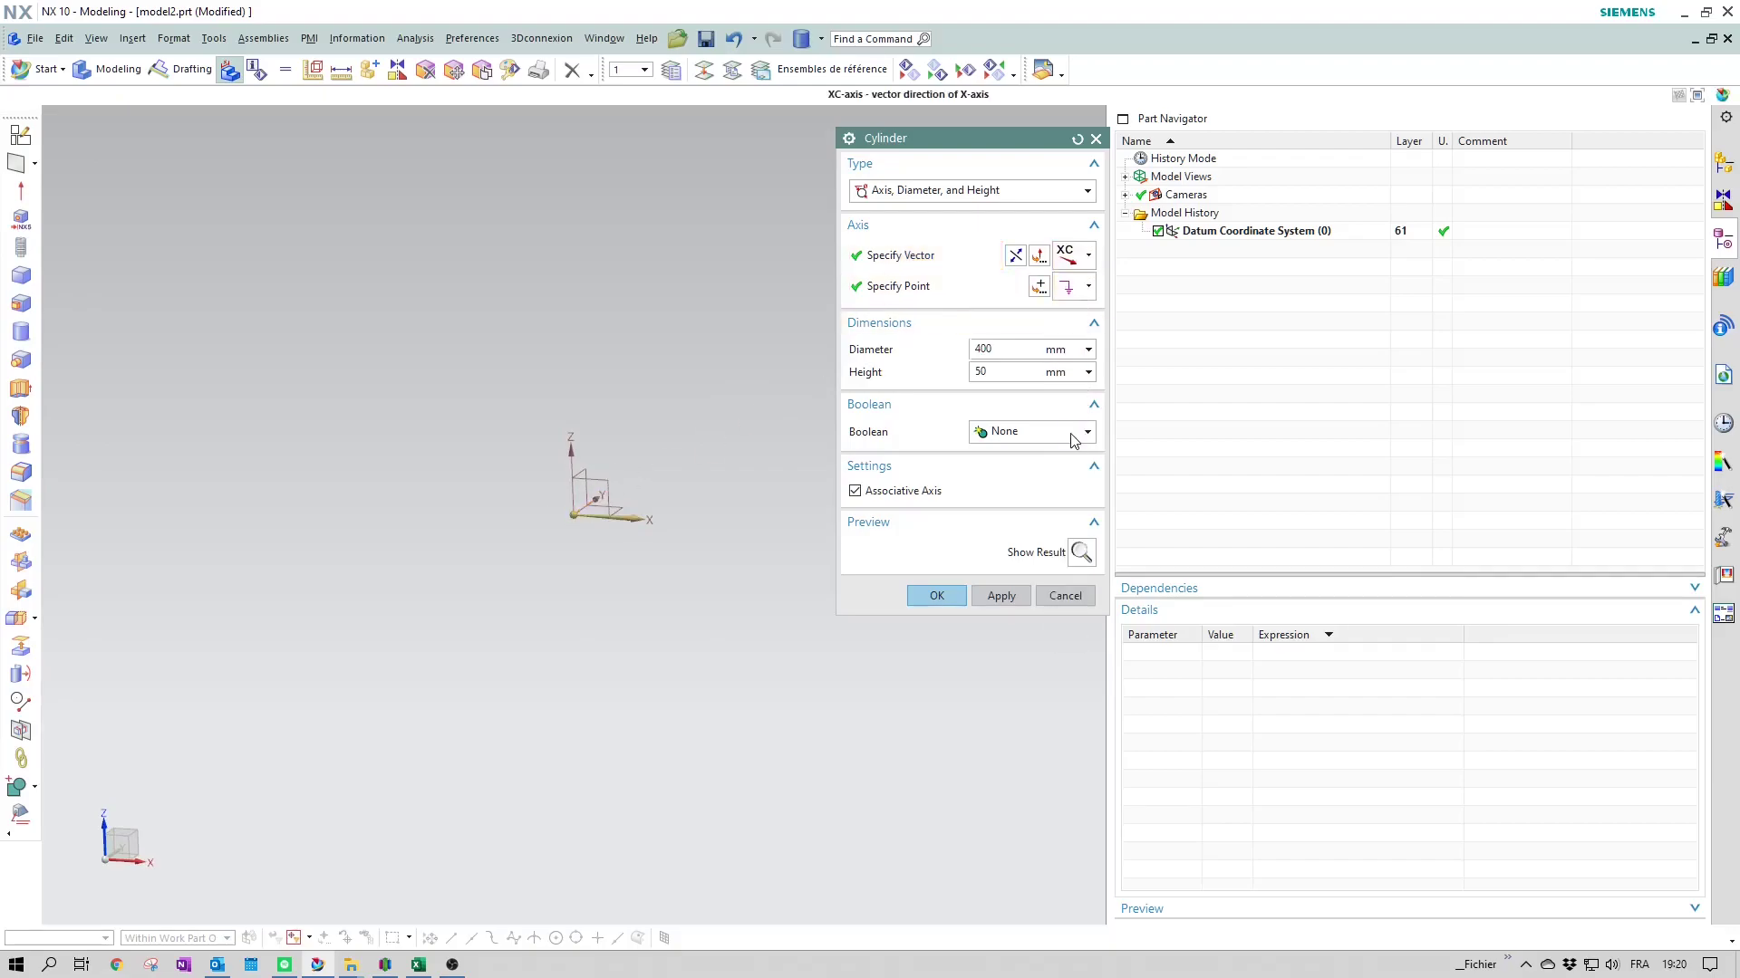
left_click(1088, 255)
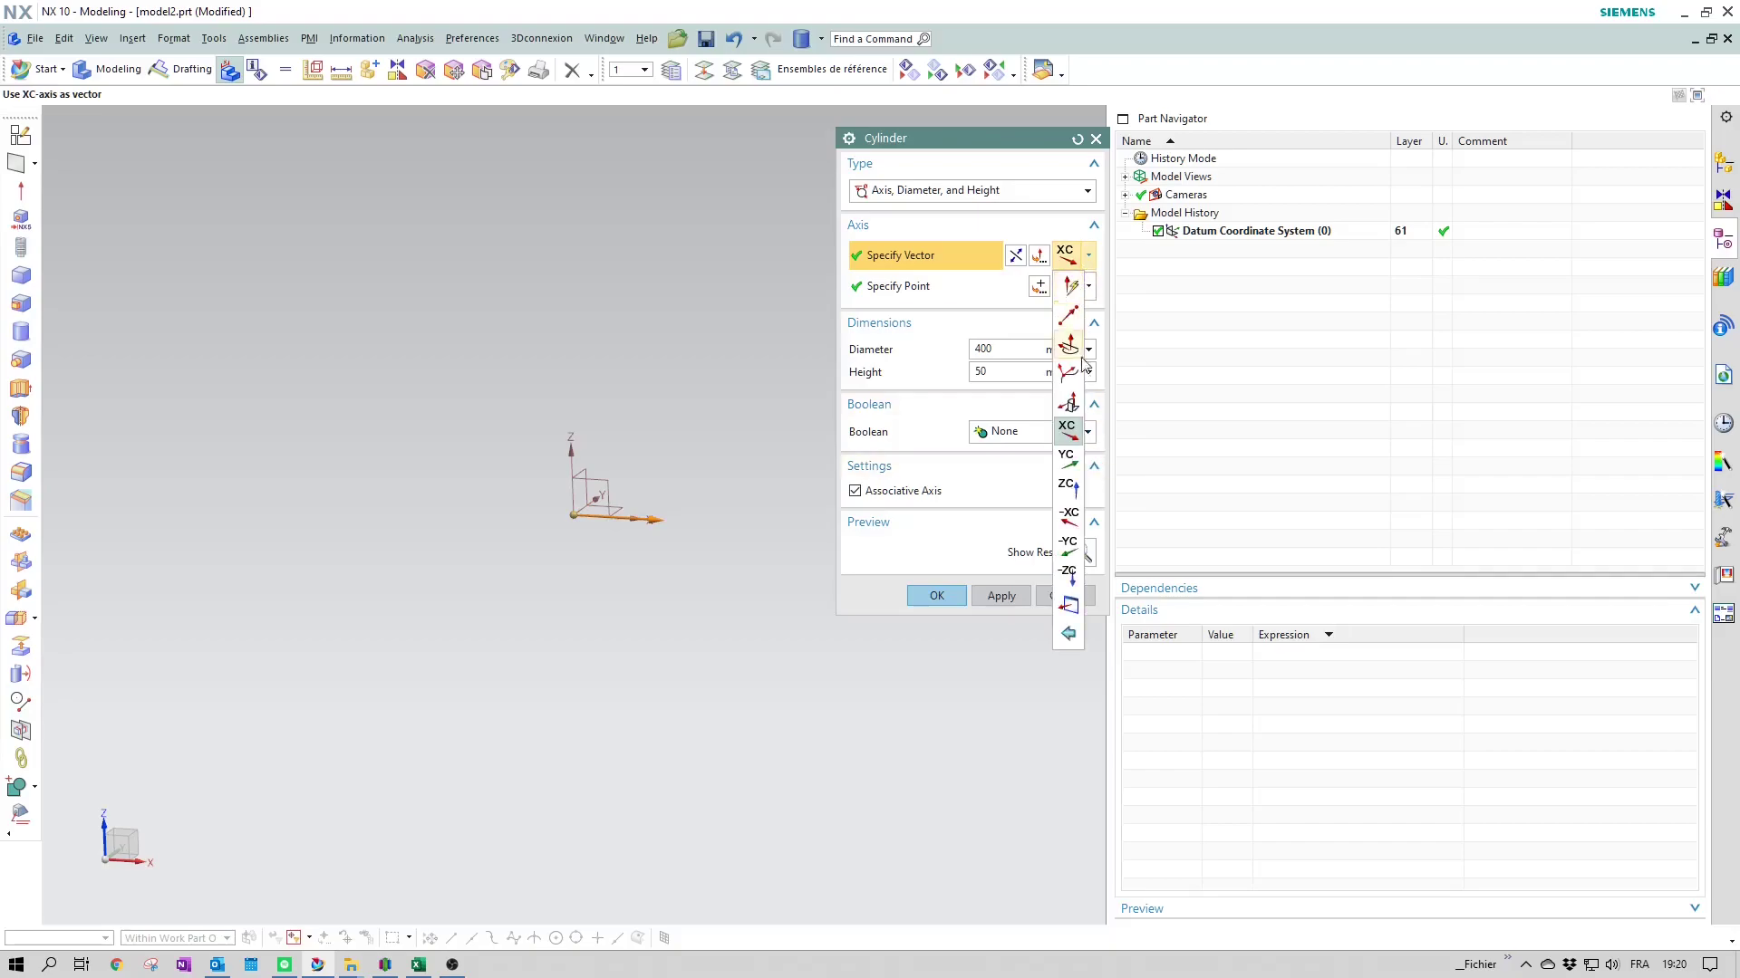
left_click(1070, 489)
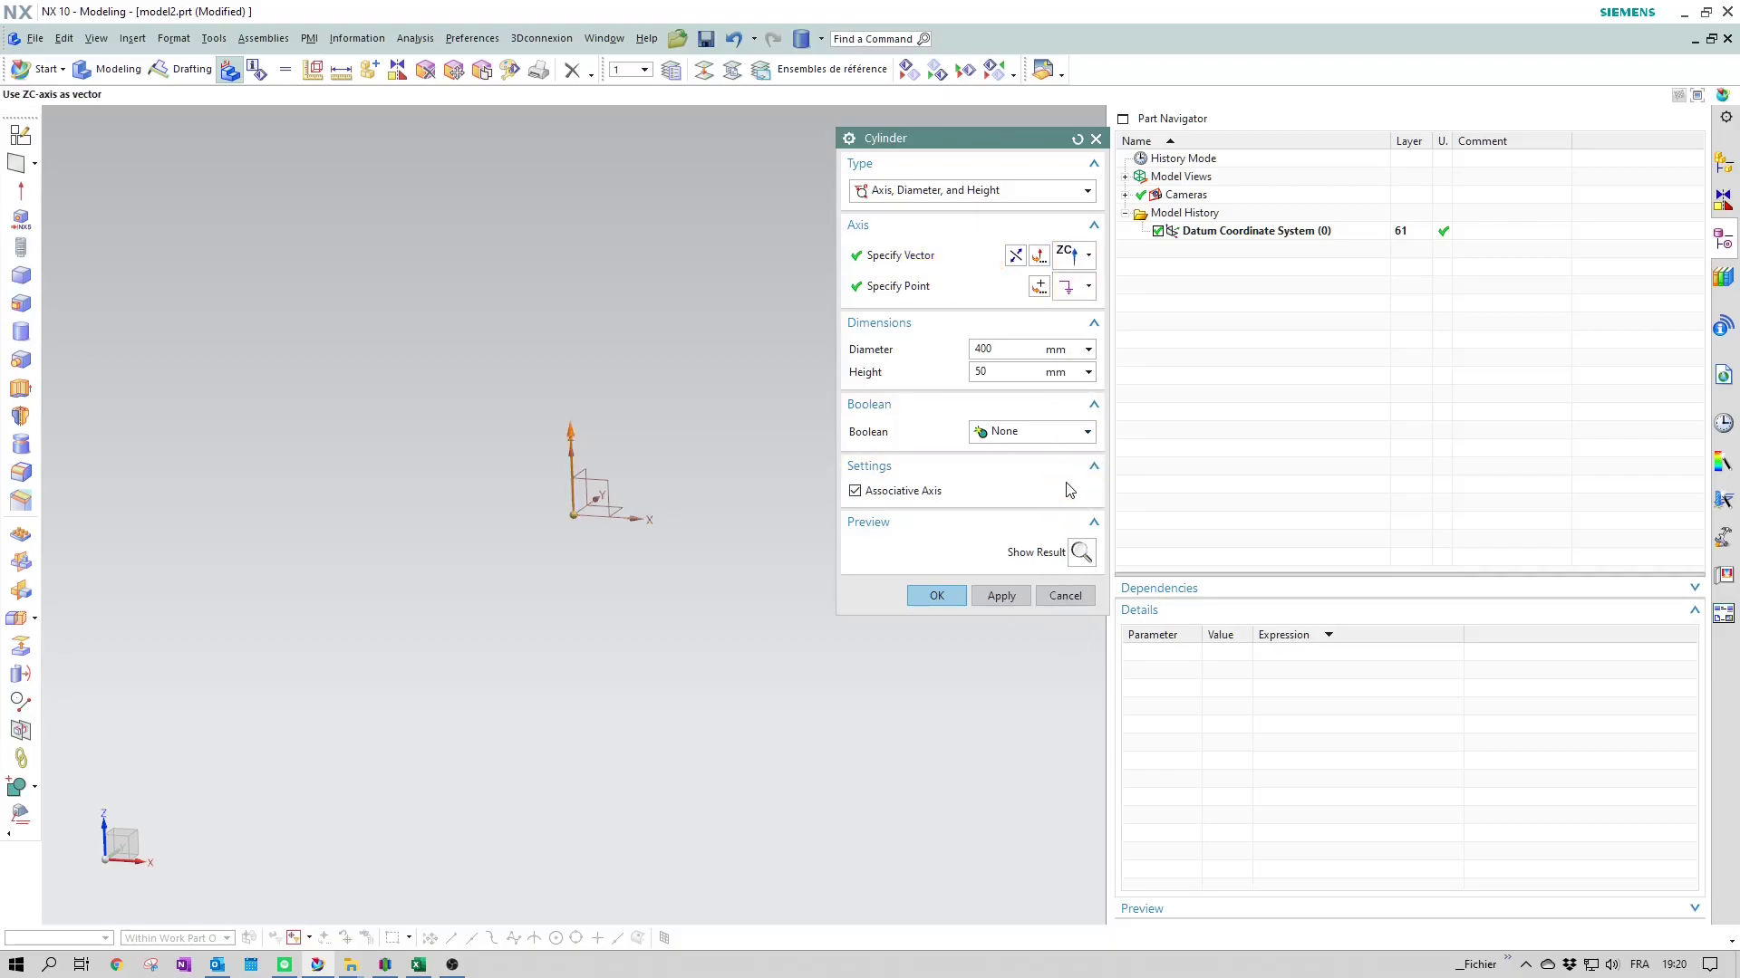
left_click(1015, 257)
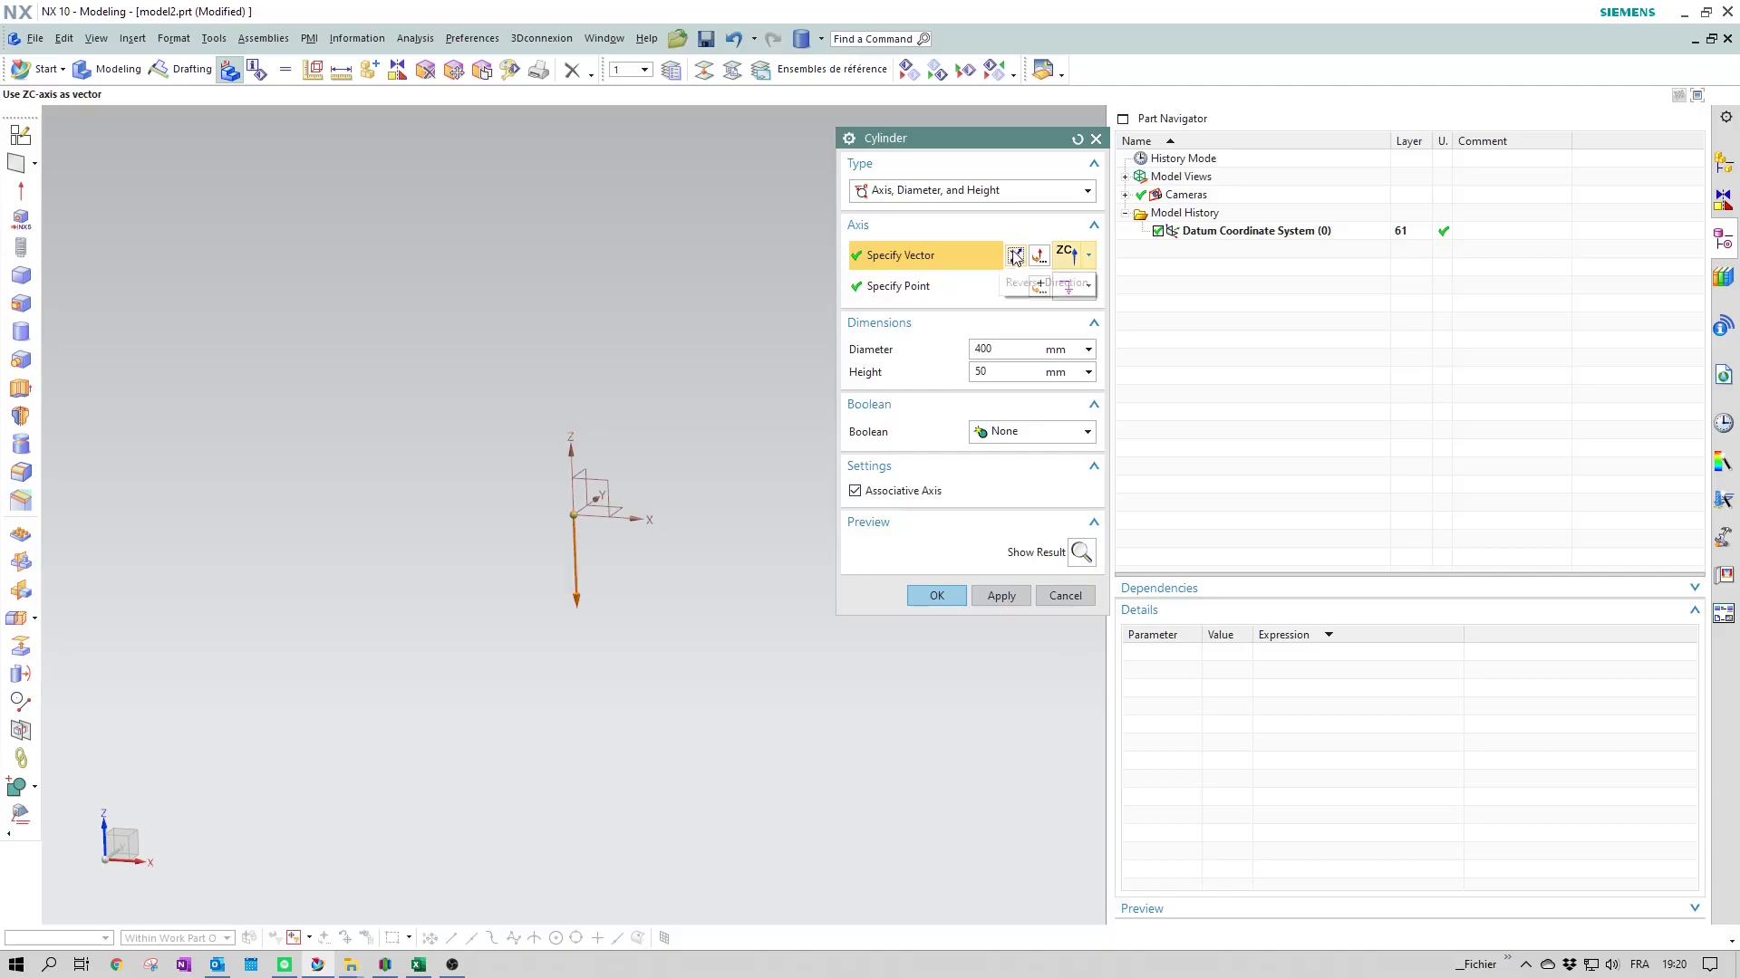
left_click(1015, 258)
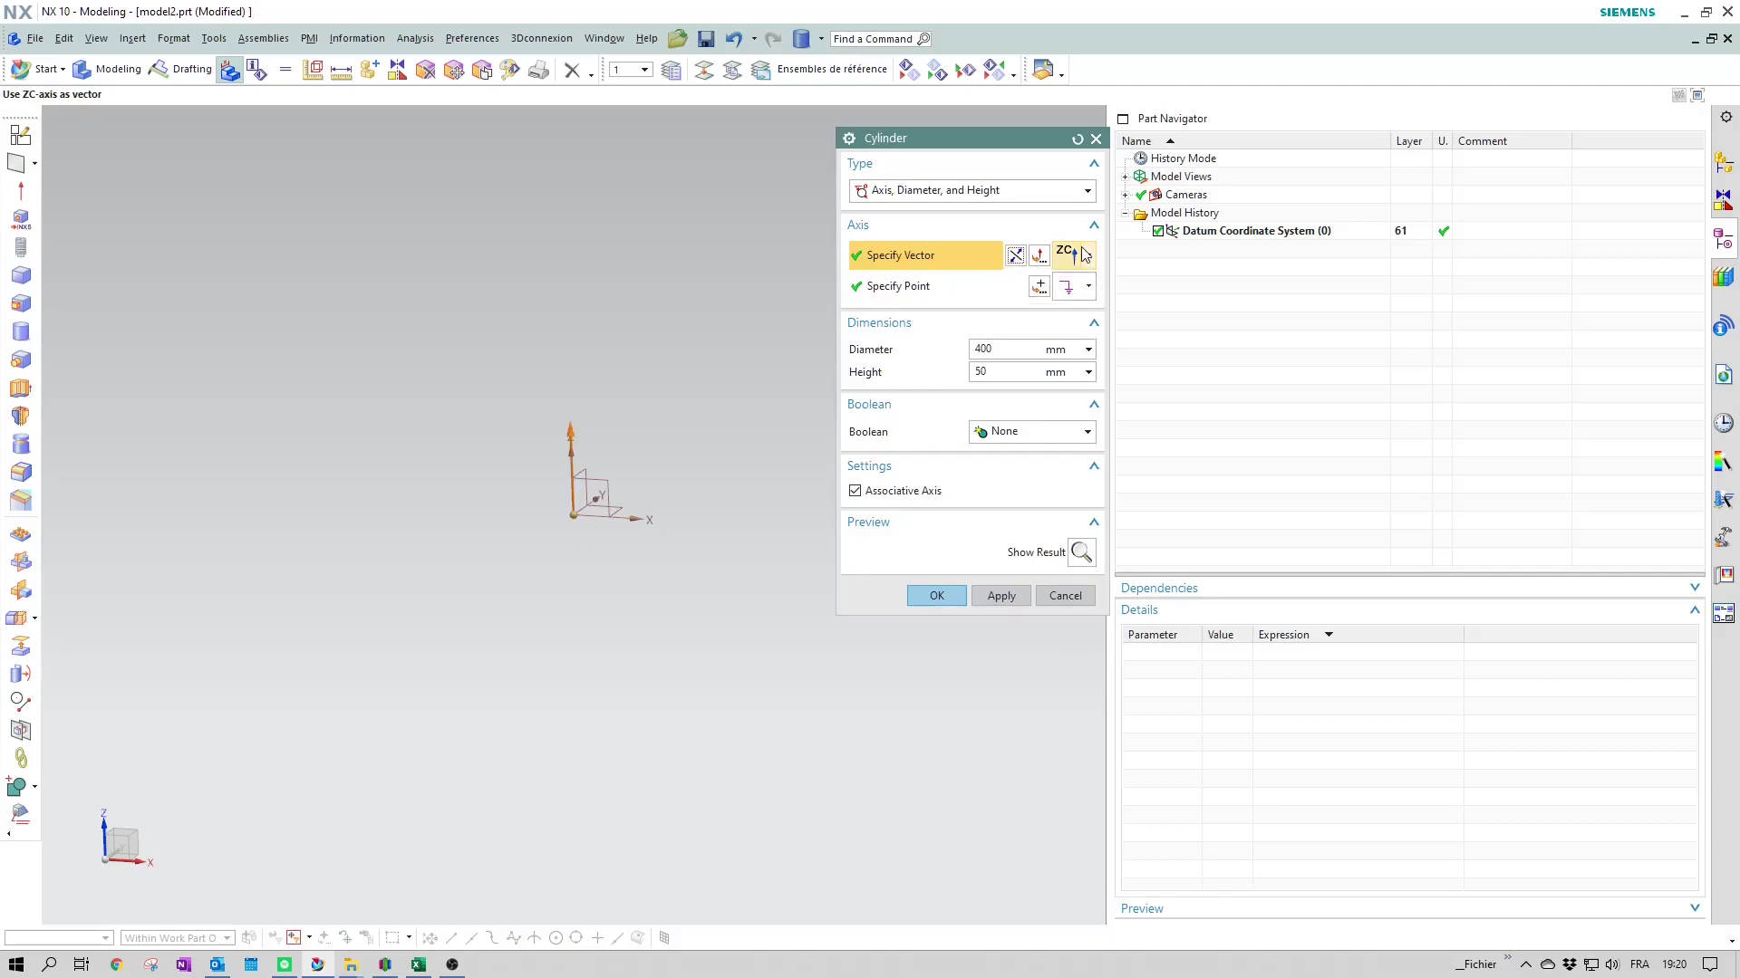
left_click(1090, 257)
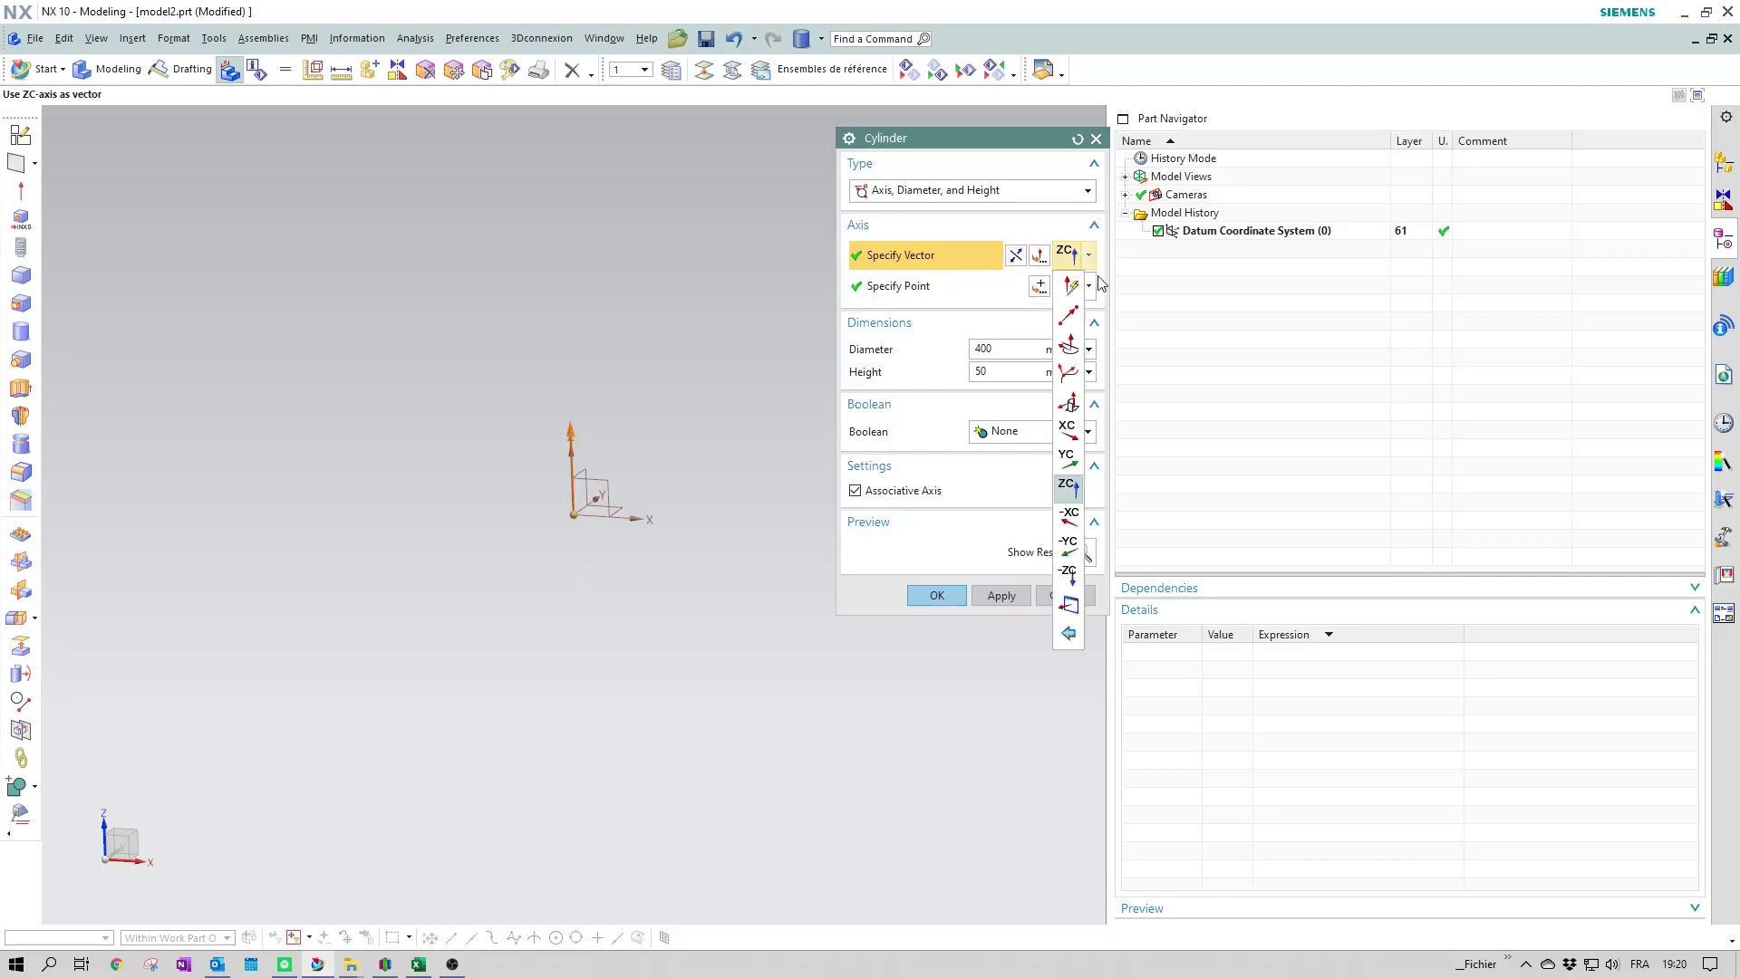
left_click(1069, 460)
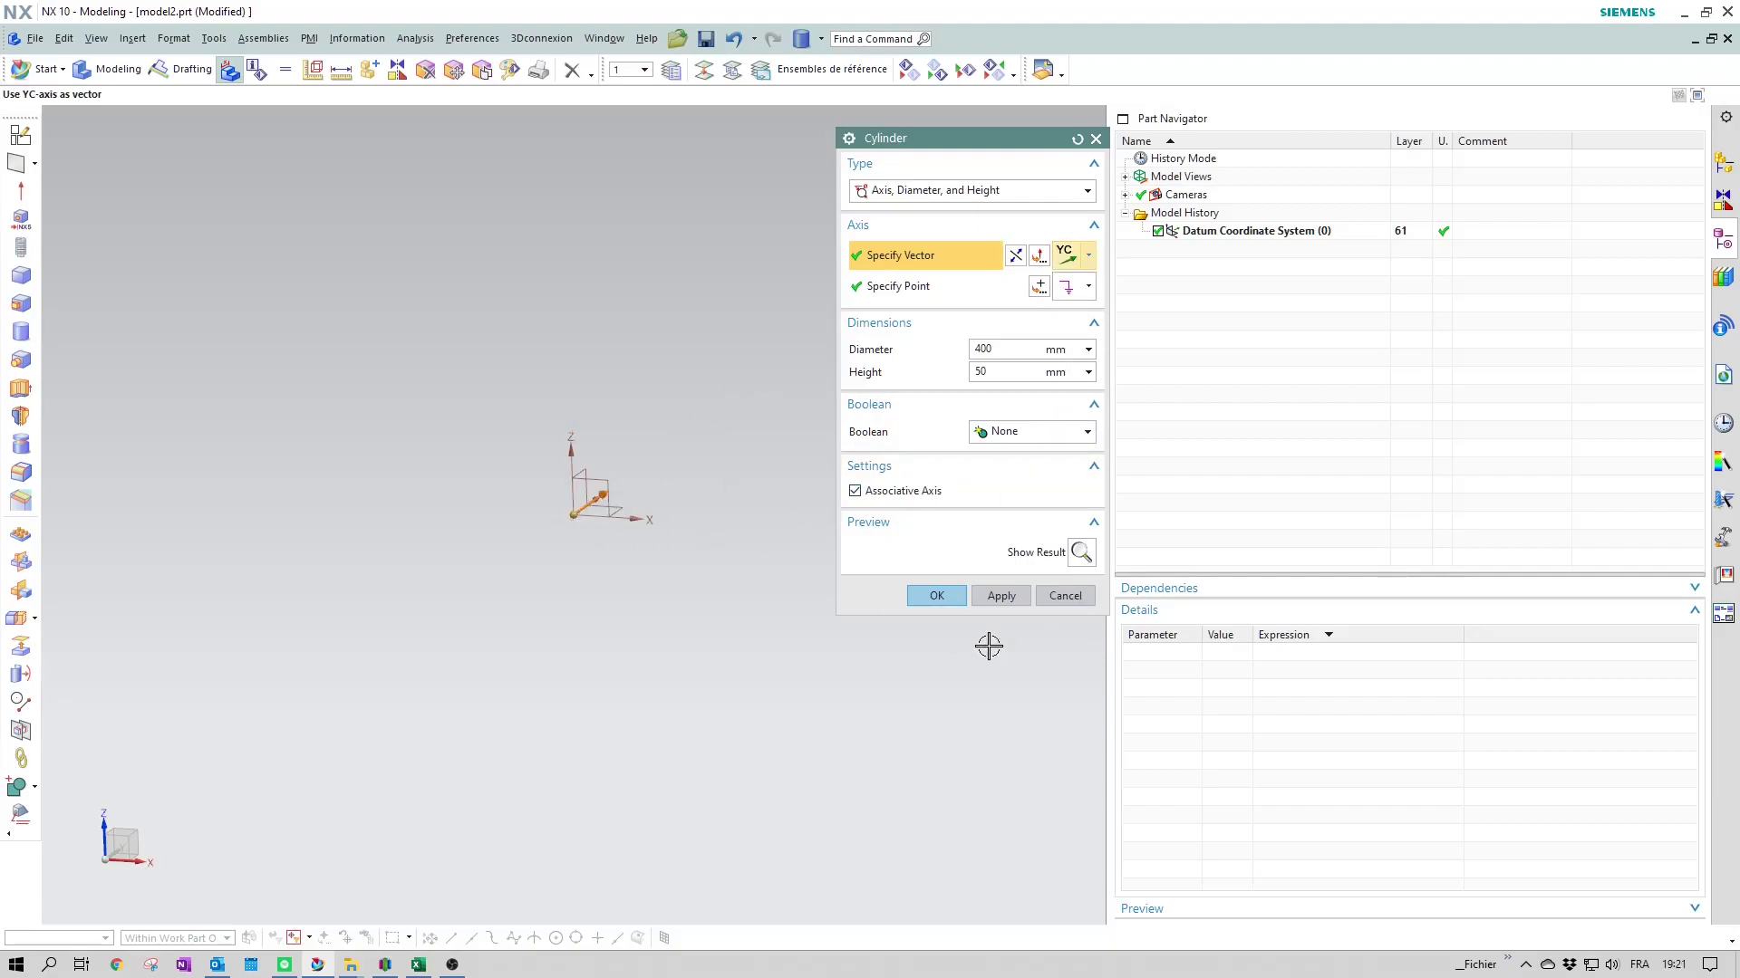
left_click(949, 598)
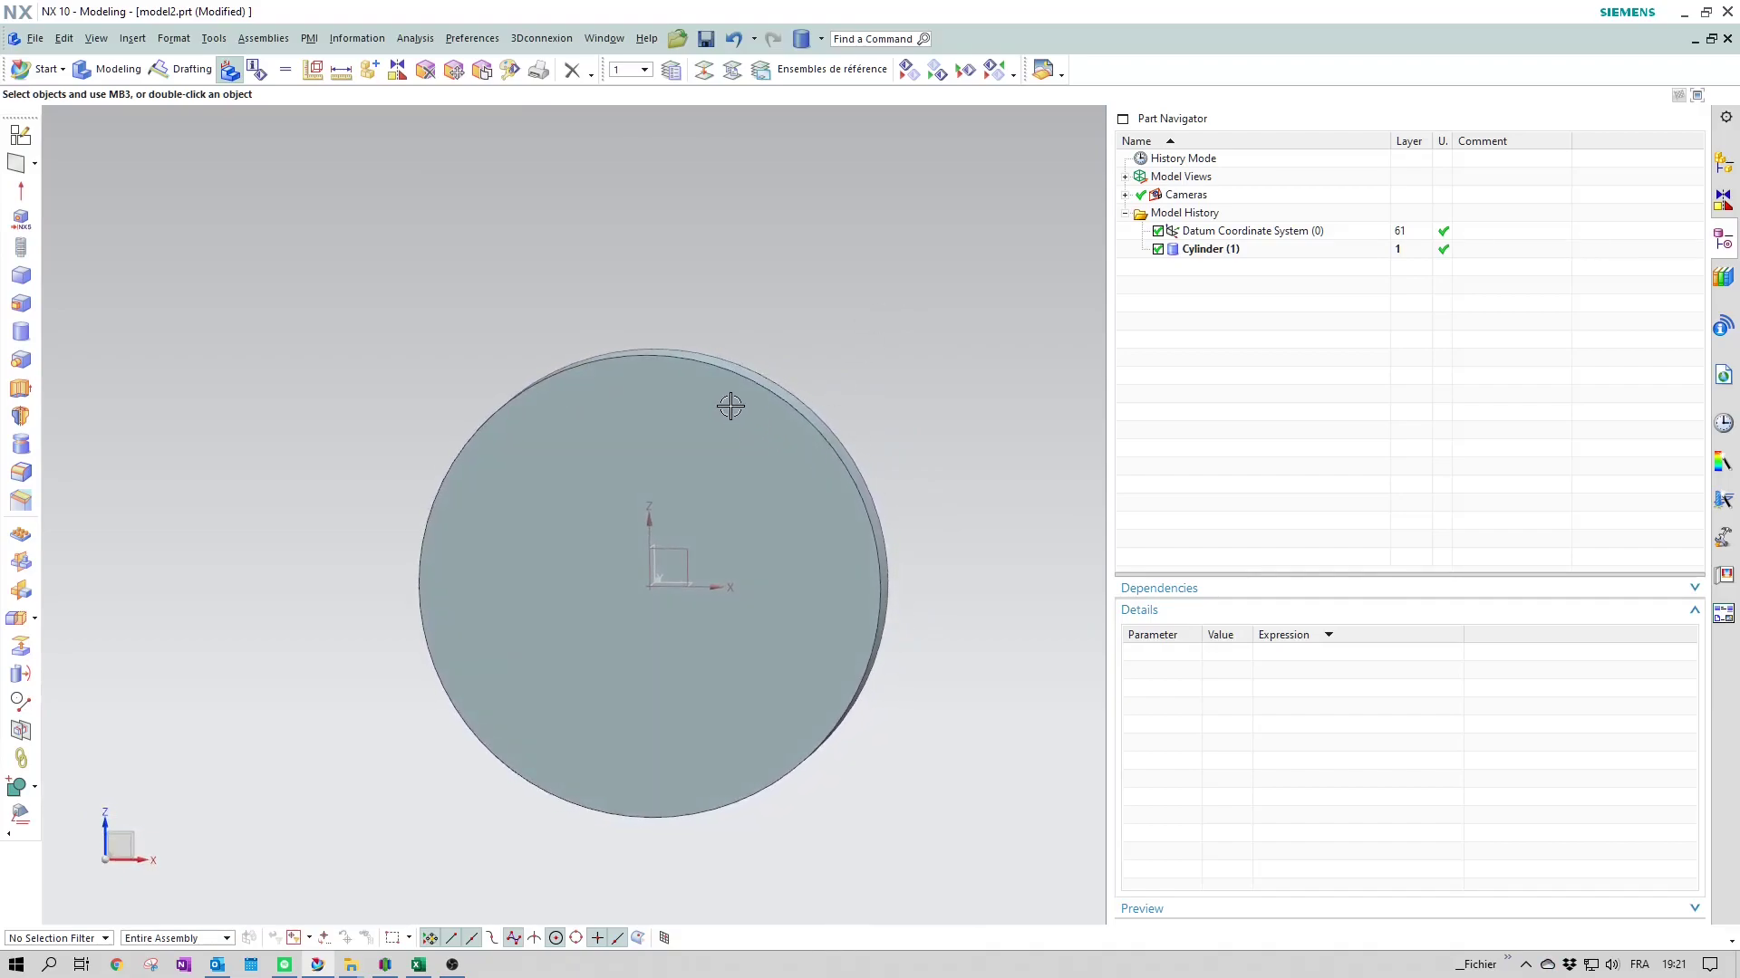
left_click(743, 442)
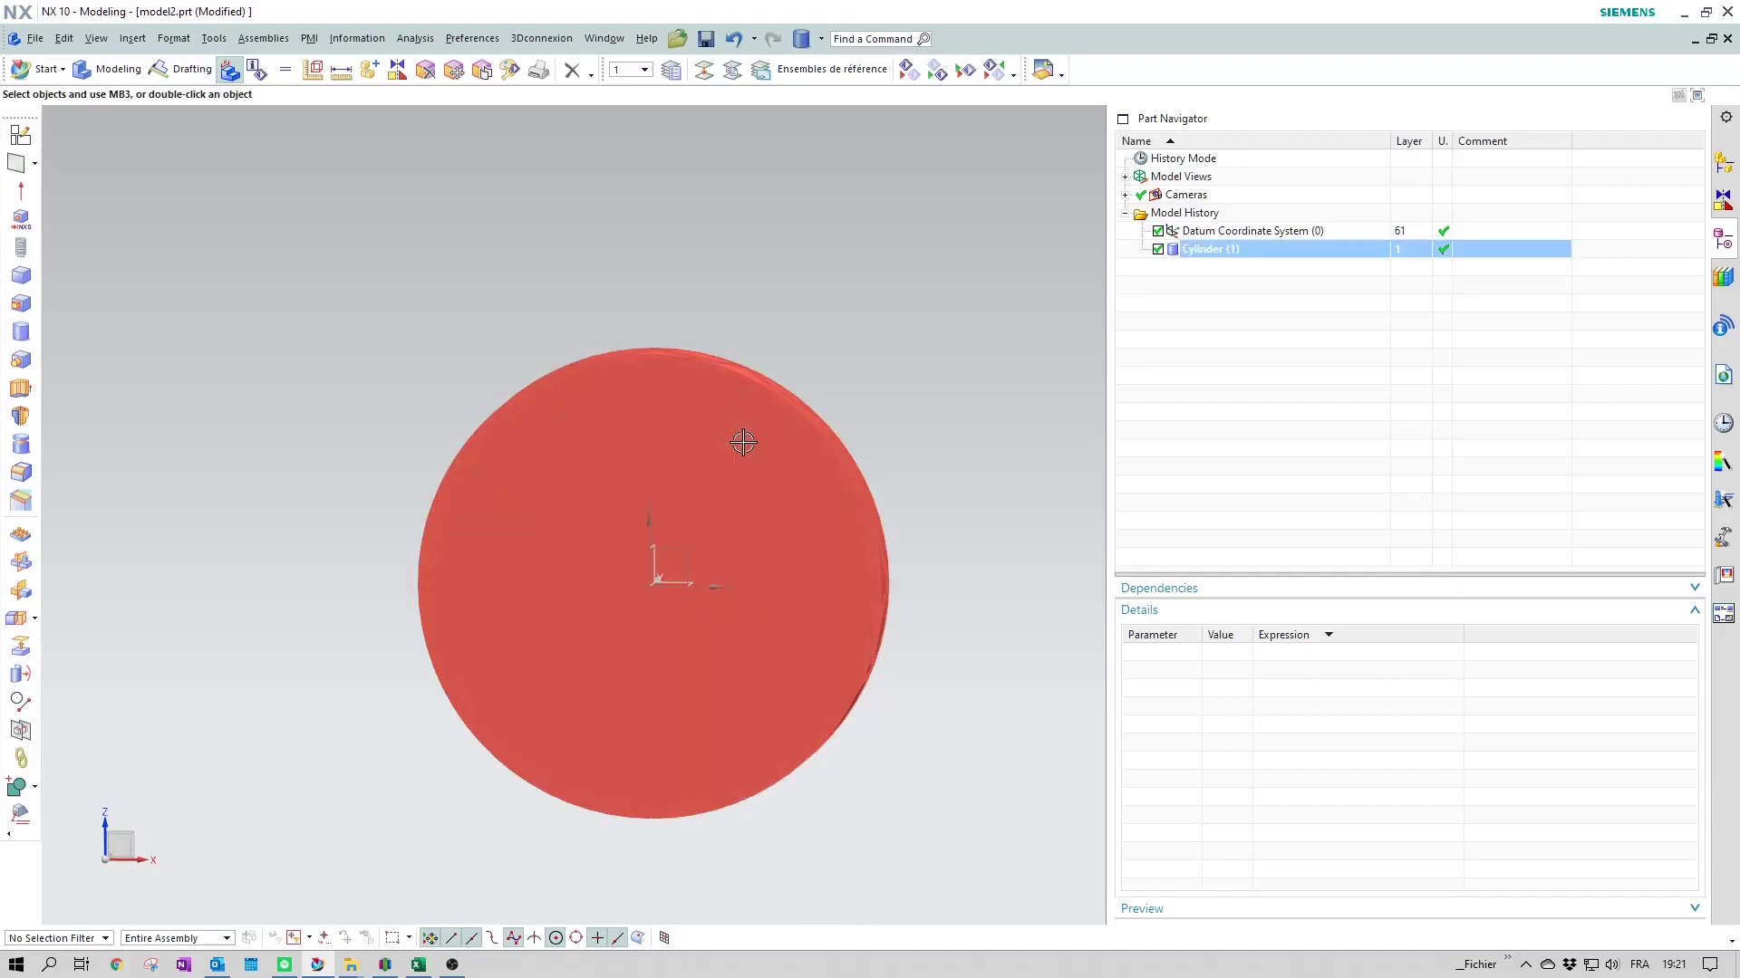
key("Escape")
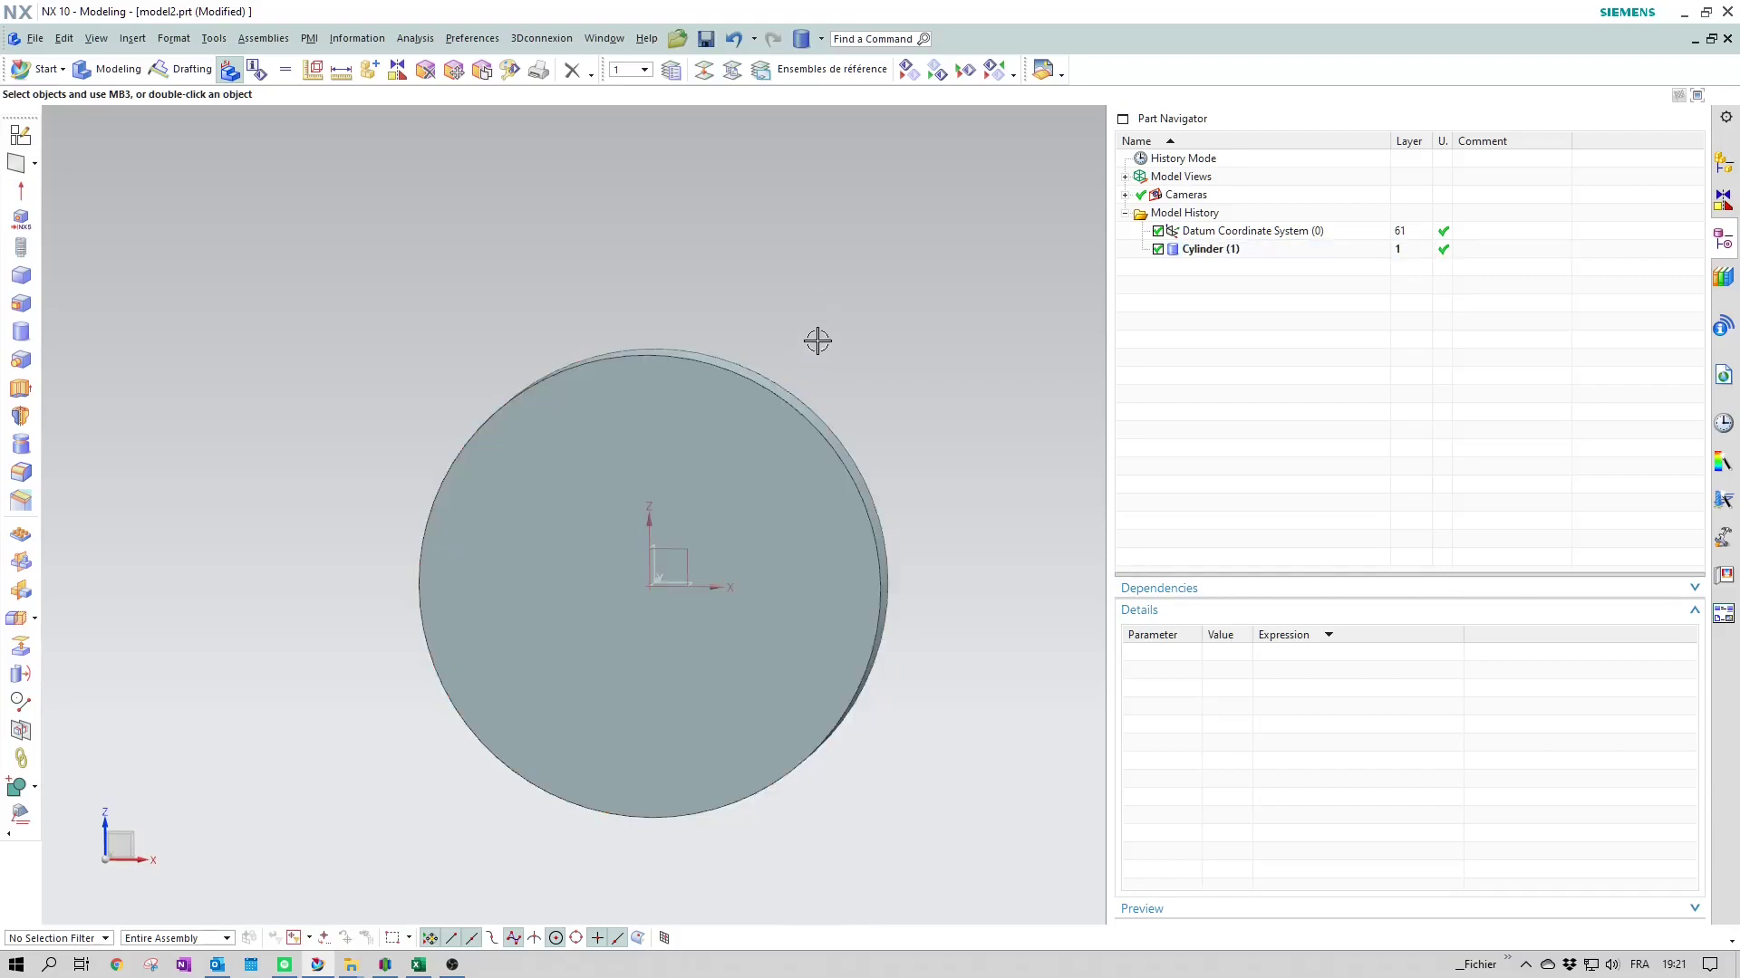
left_click(757, 427)
key("Escape")
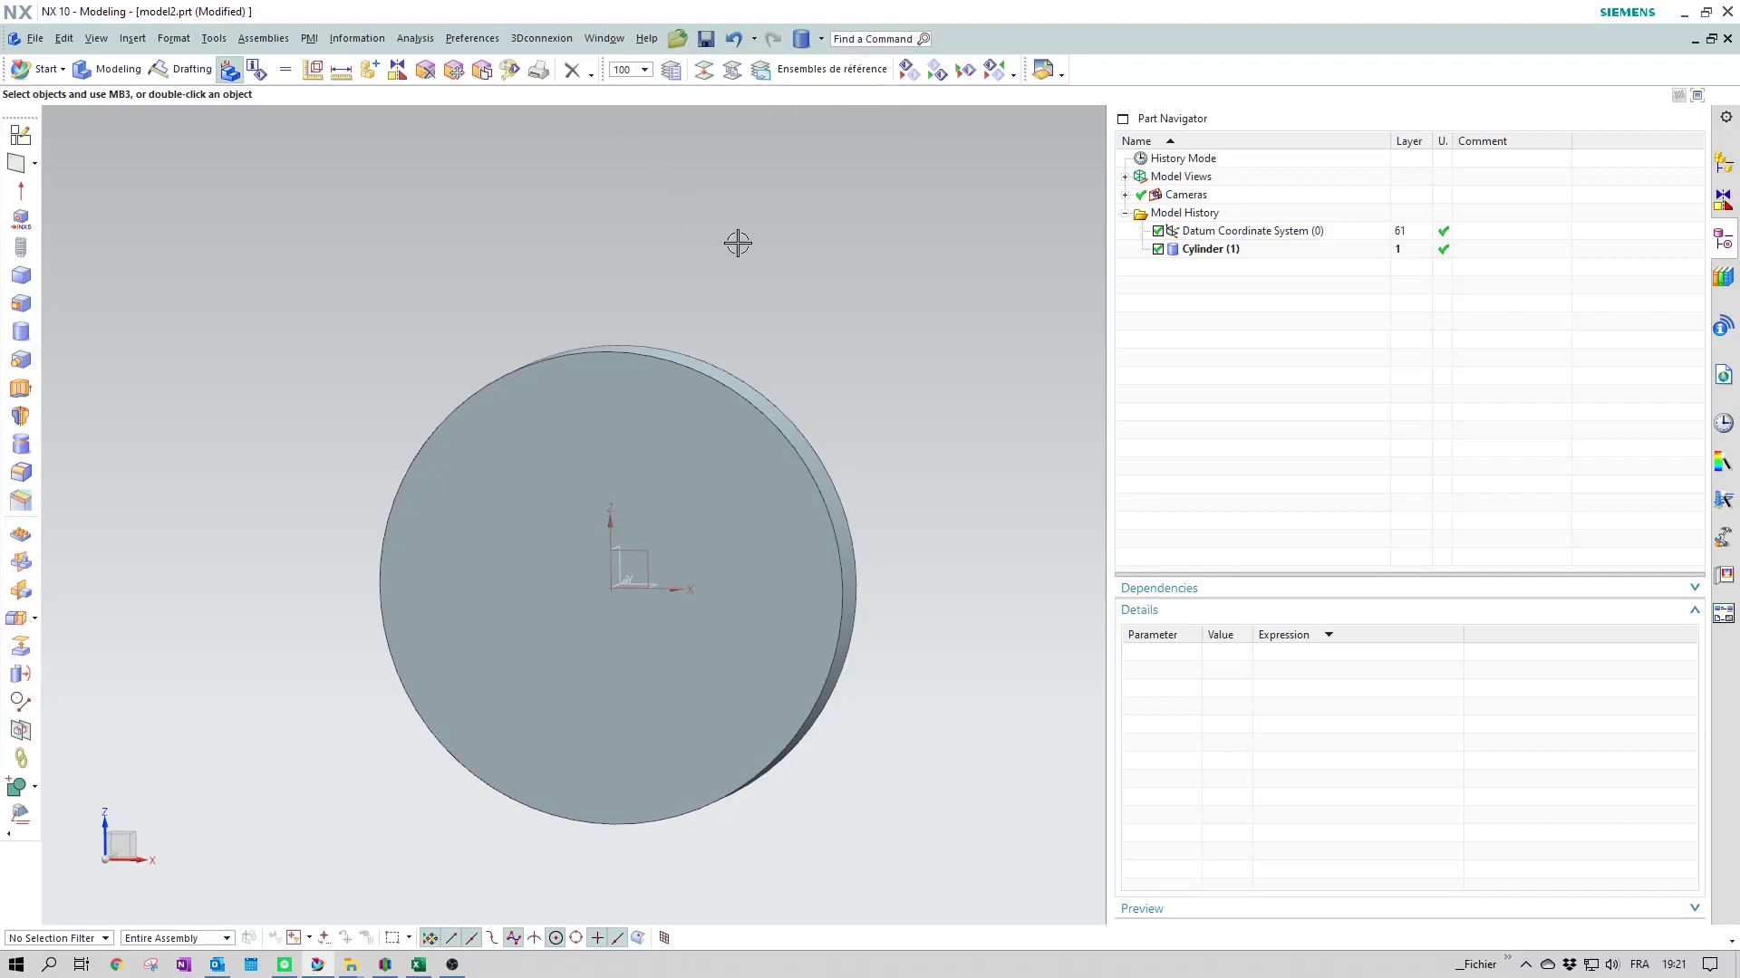
Step: Define an inferred datum plane from the YZ plane and Y axis of the datum coordinate system
left_click(16, 165)
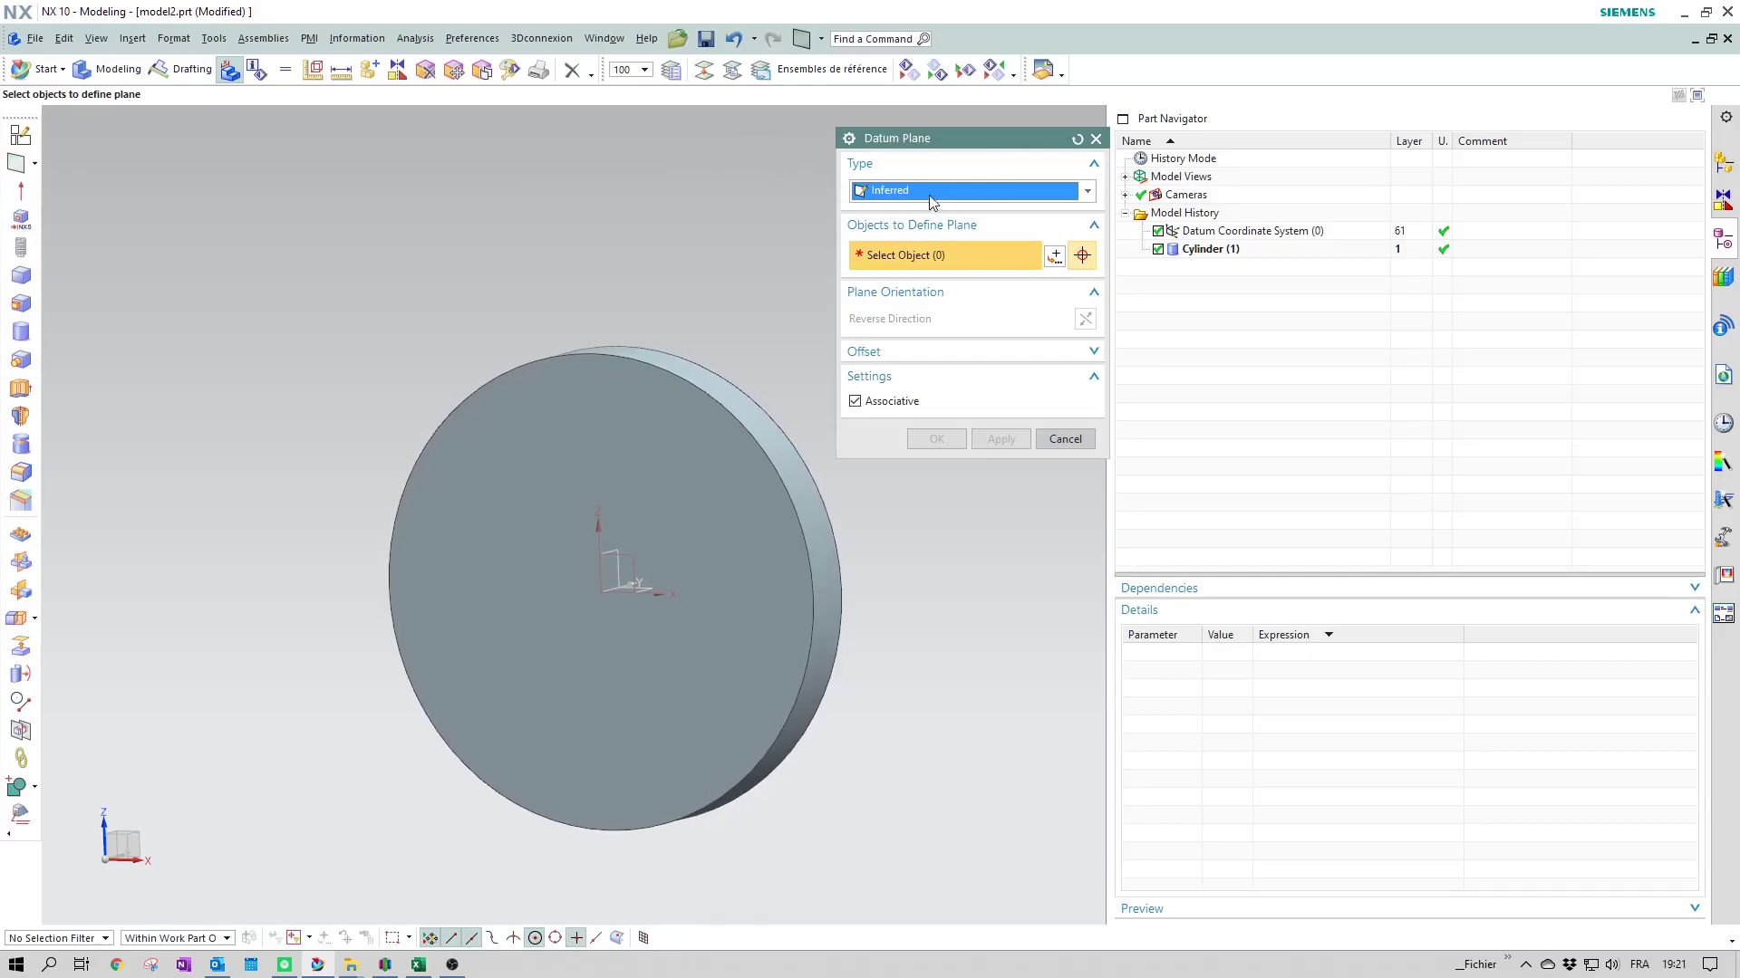
left_click(932, 191)
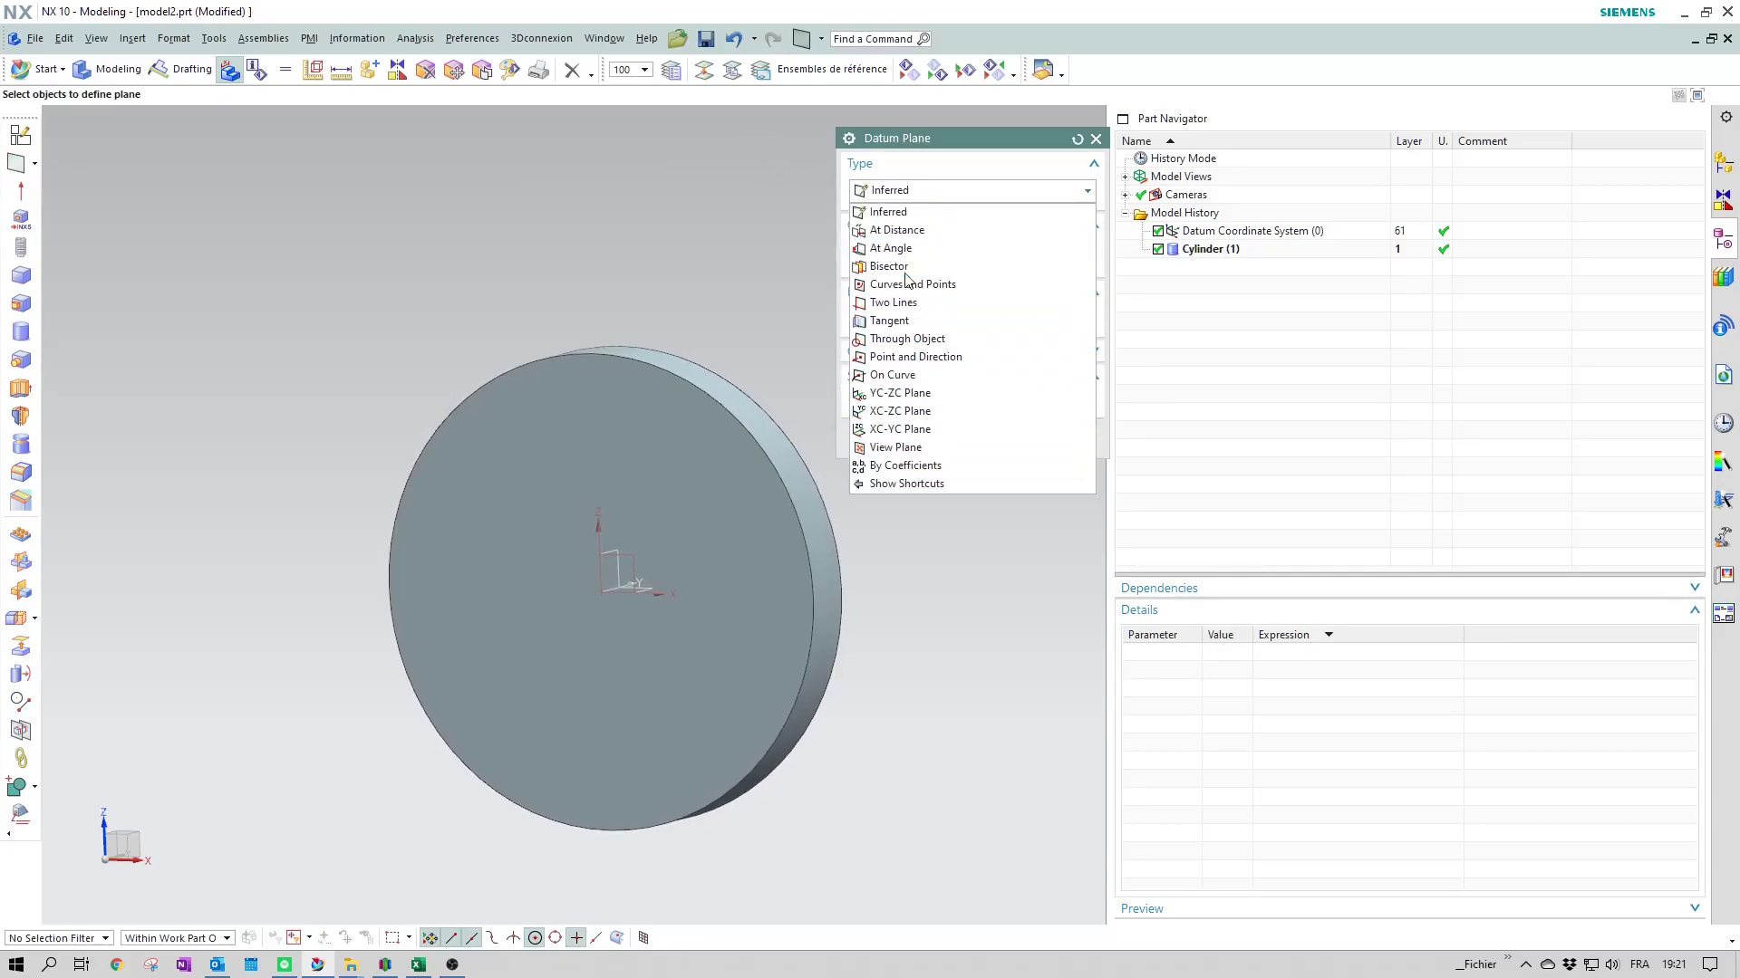
left_click(932, 192)
middle_click_drag(701, 395, 684, 467)
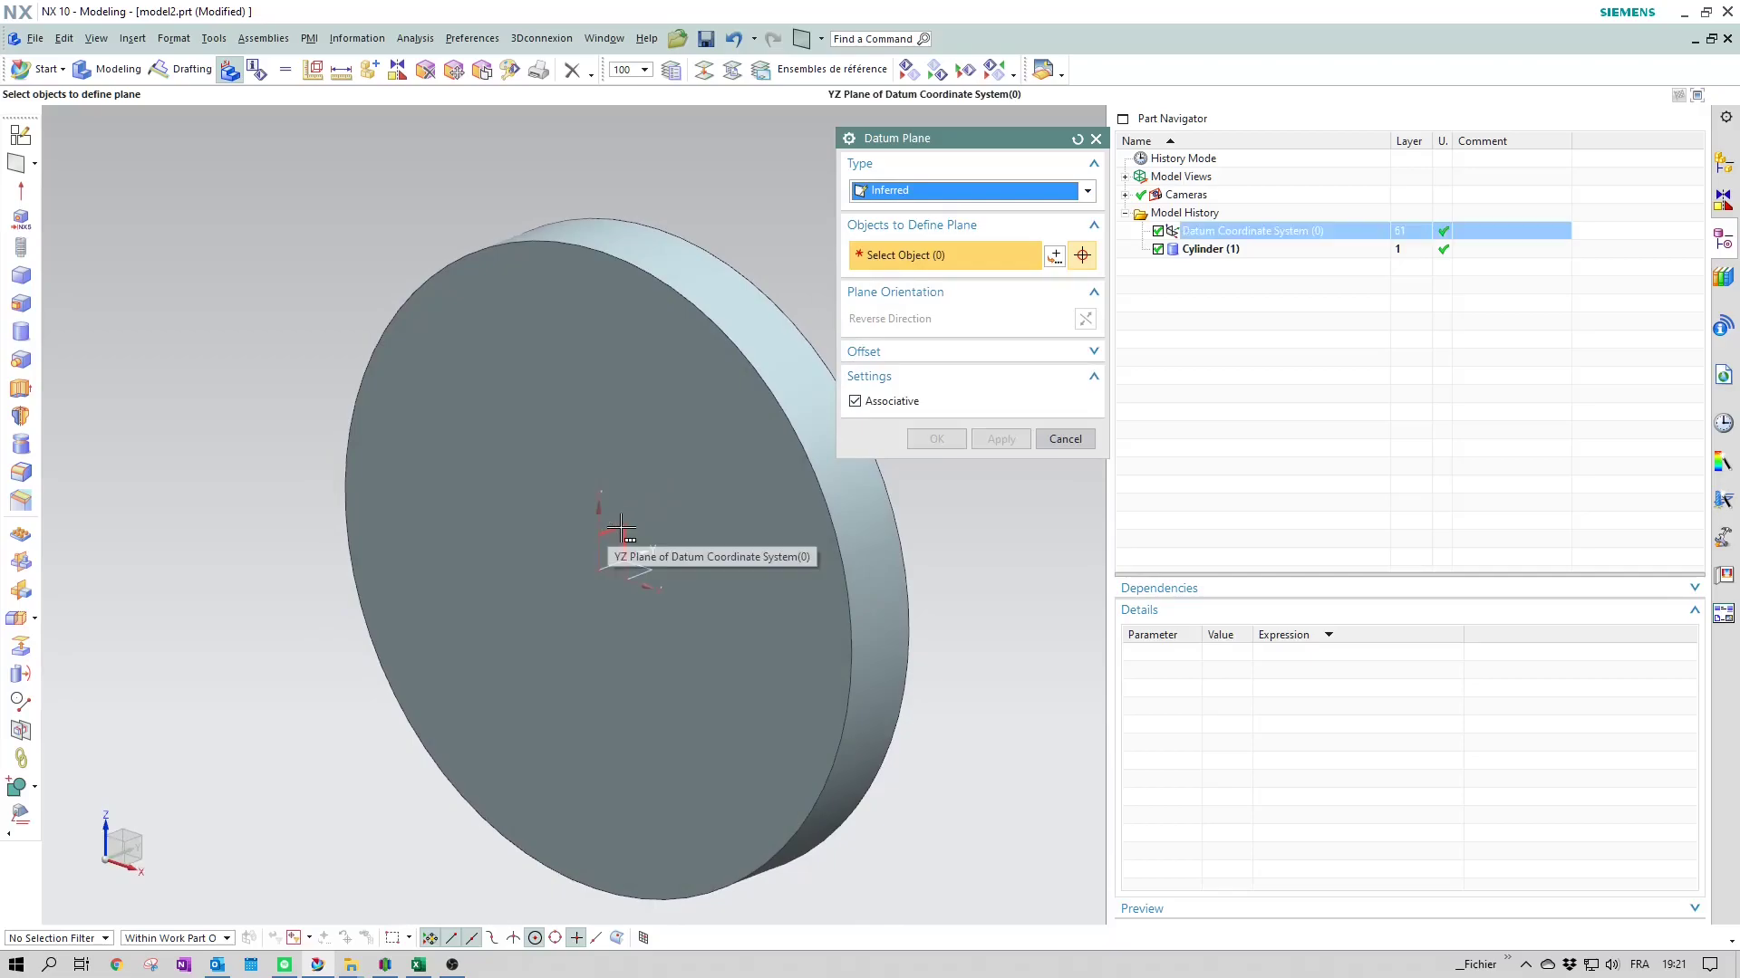
left_click(622, 530)
left_click(688, 537)
middle_click_drag(750, 557, 671, 566)
left_click(665, 563)
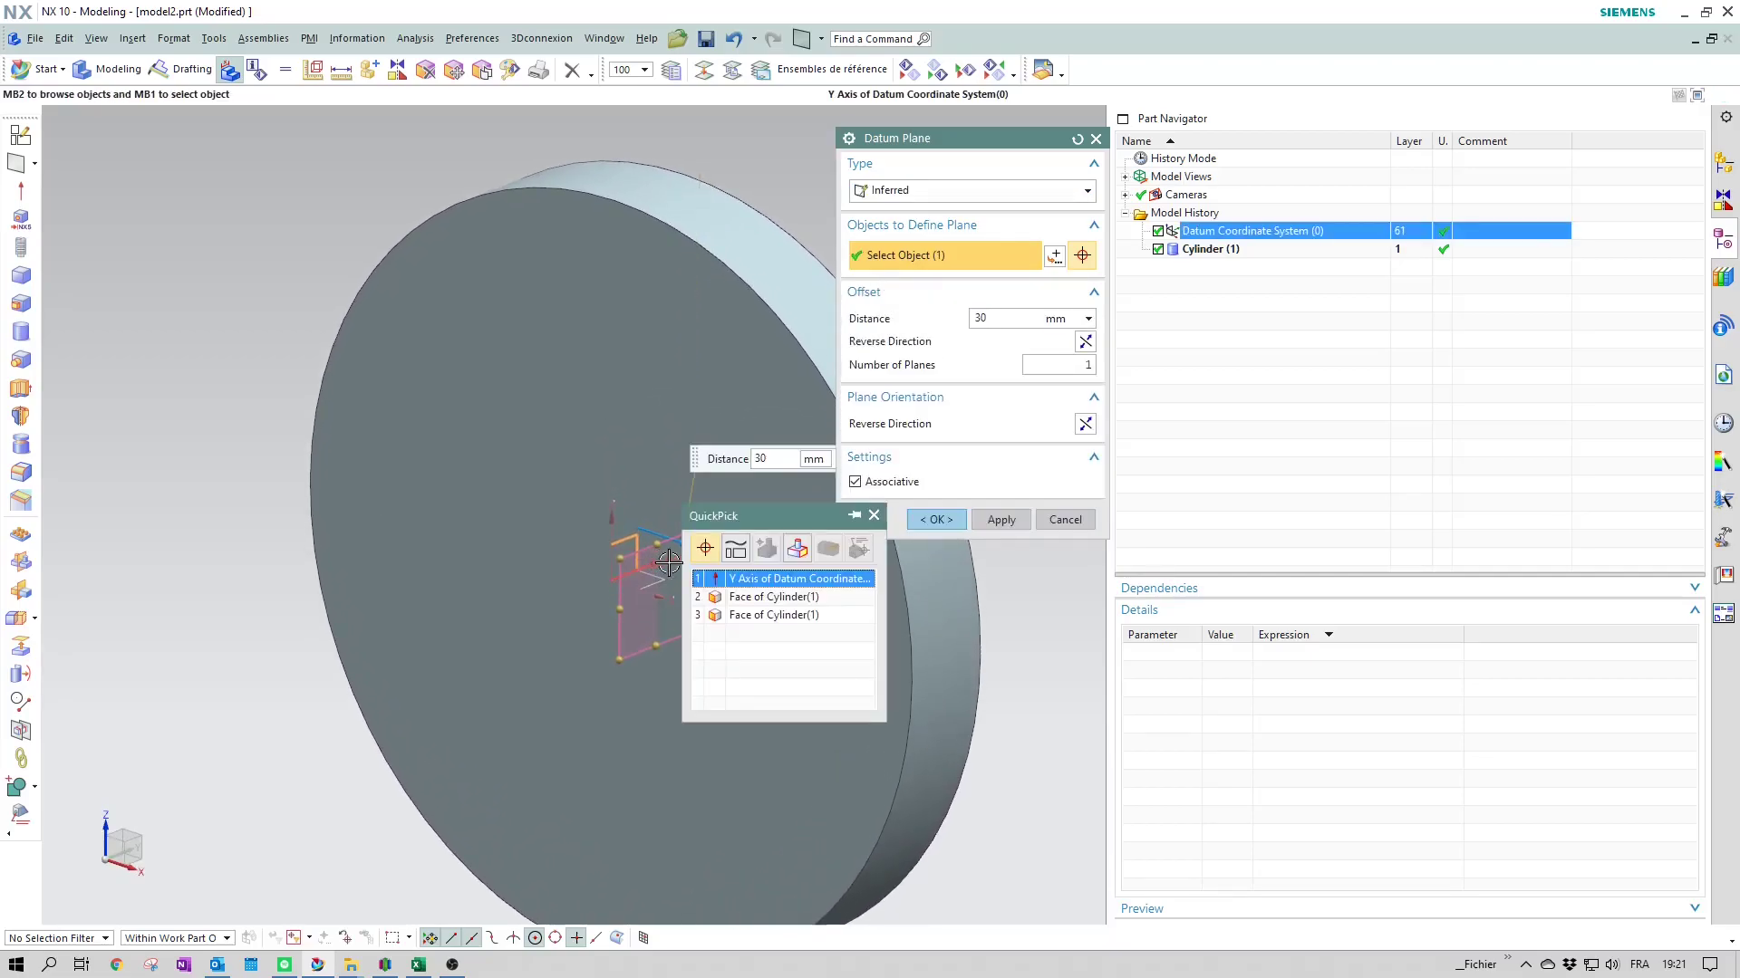
left_click(769, 580)
Step: Enlarge the datum plane to about 226 mm by 226 mm, set its angle to 33 degrees and create it
middle_click_drag(770, 587, 471, 442)
left_click_drag(552, 501, 230, 209)
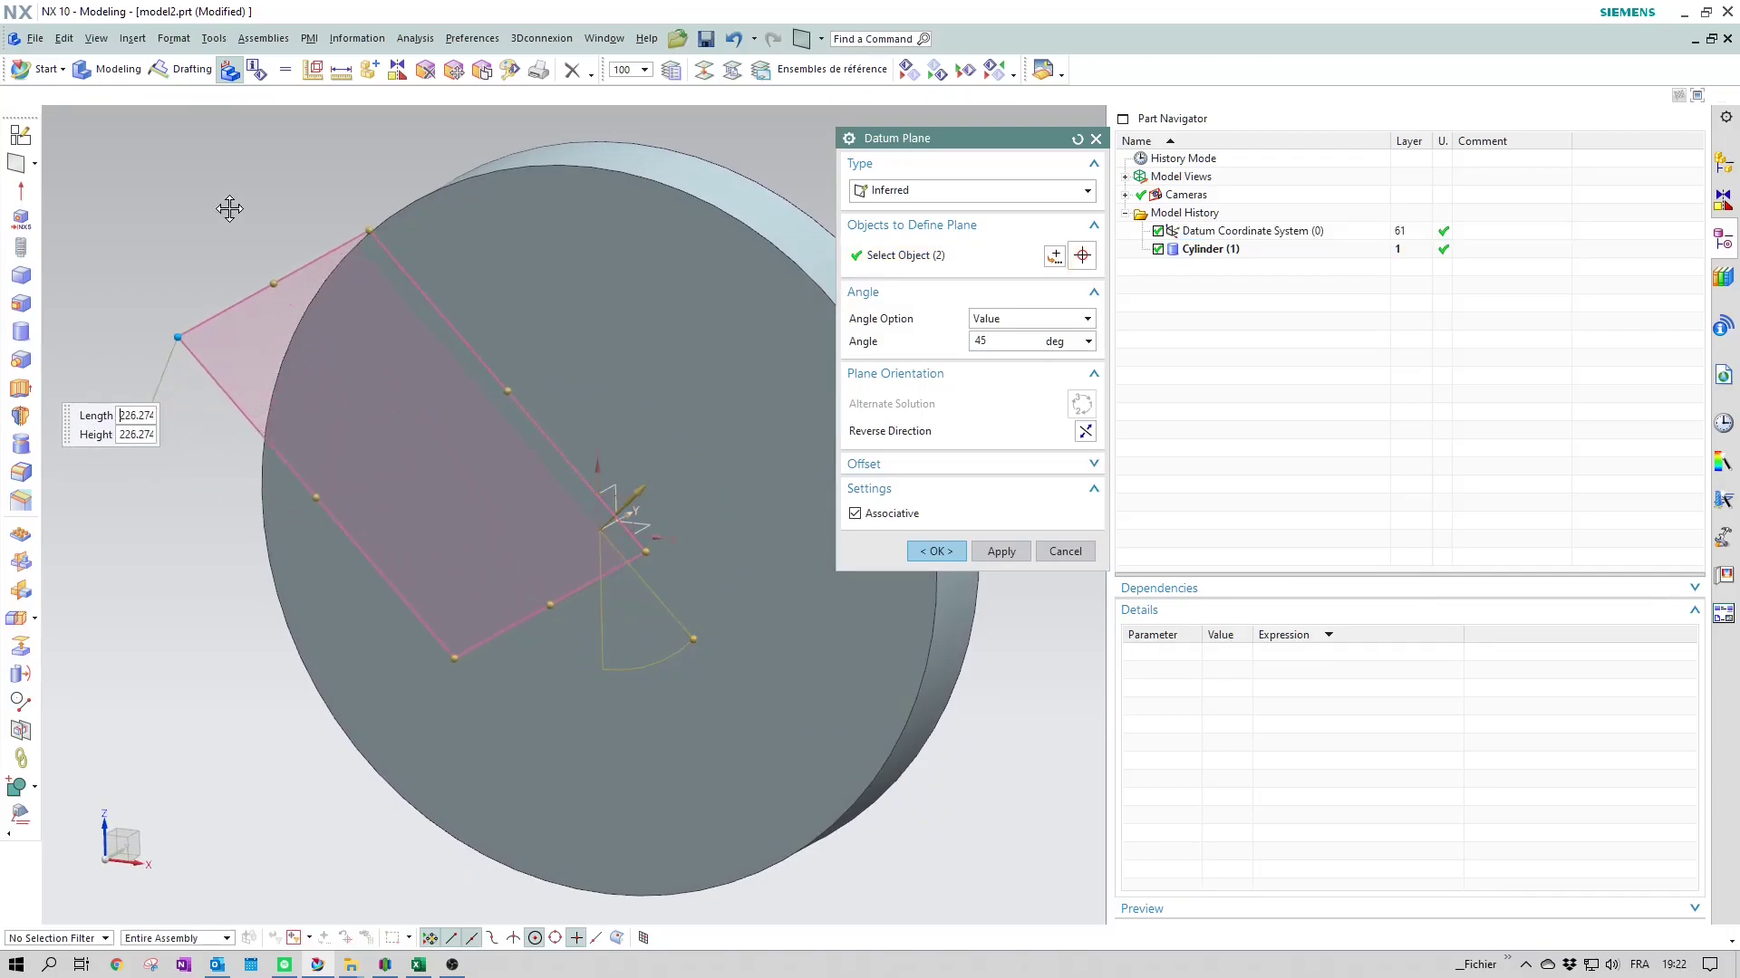
middle_click_drag(606, 522, 823, 625)
left_click_drag(711, 639, 661, 612)
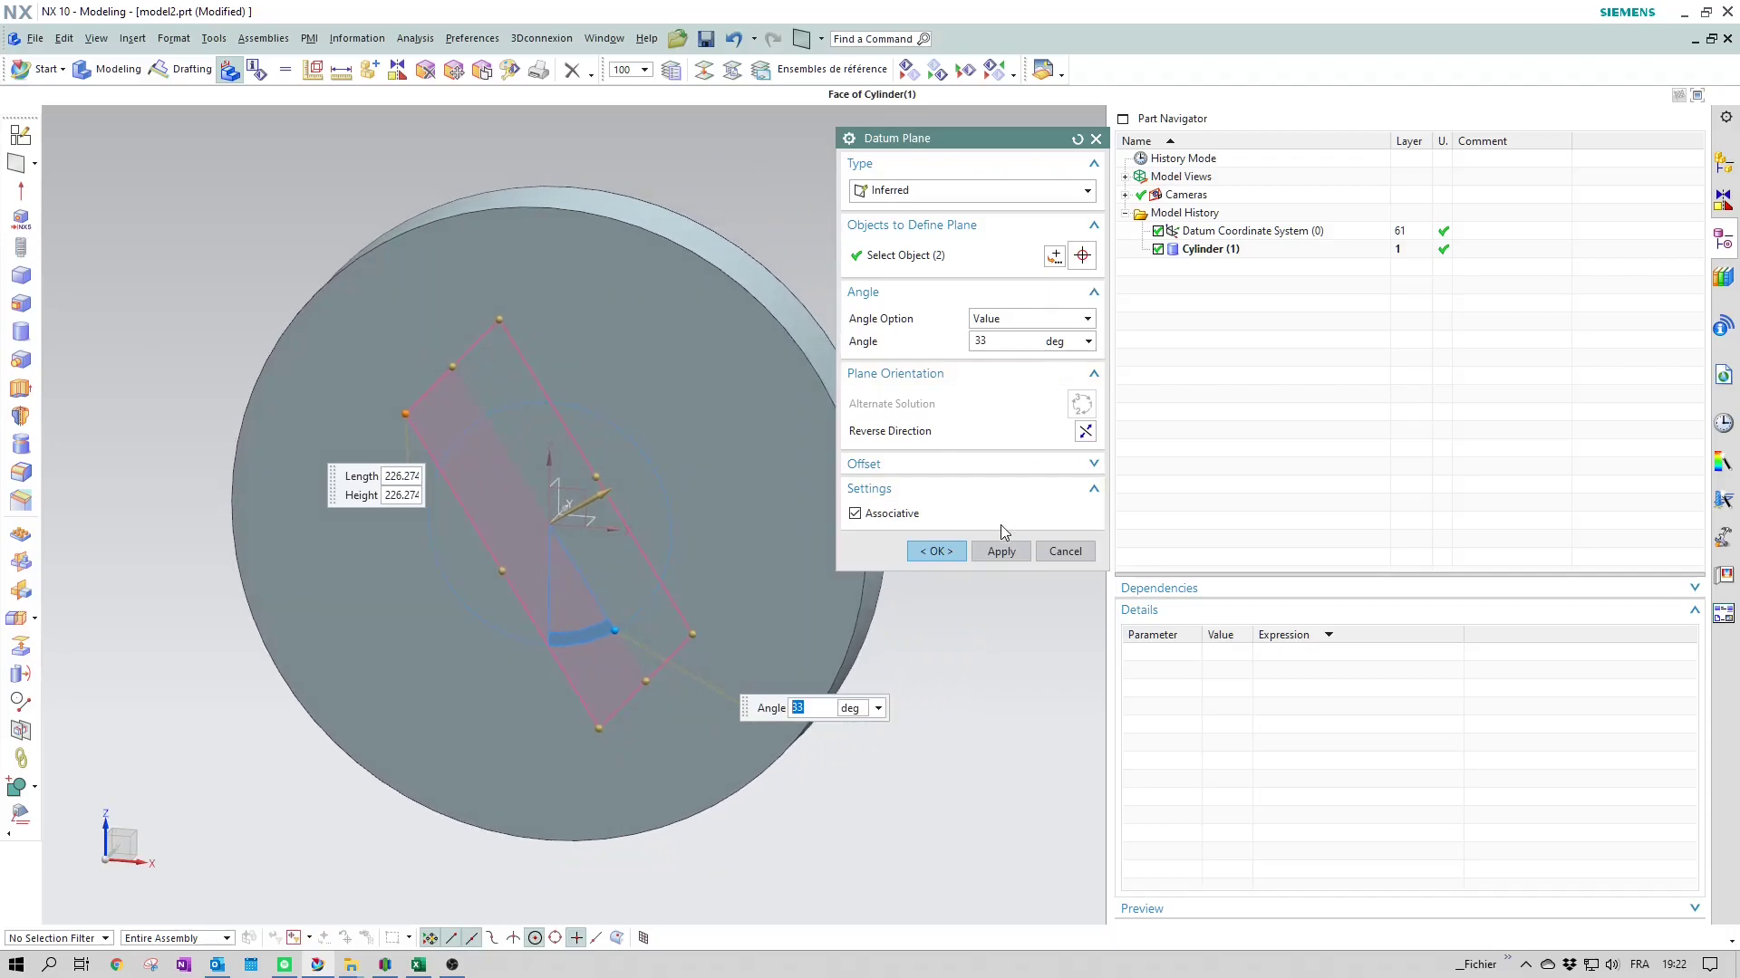
left_click(935, 551)
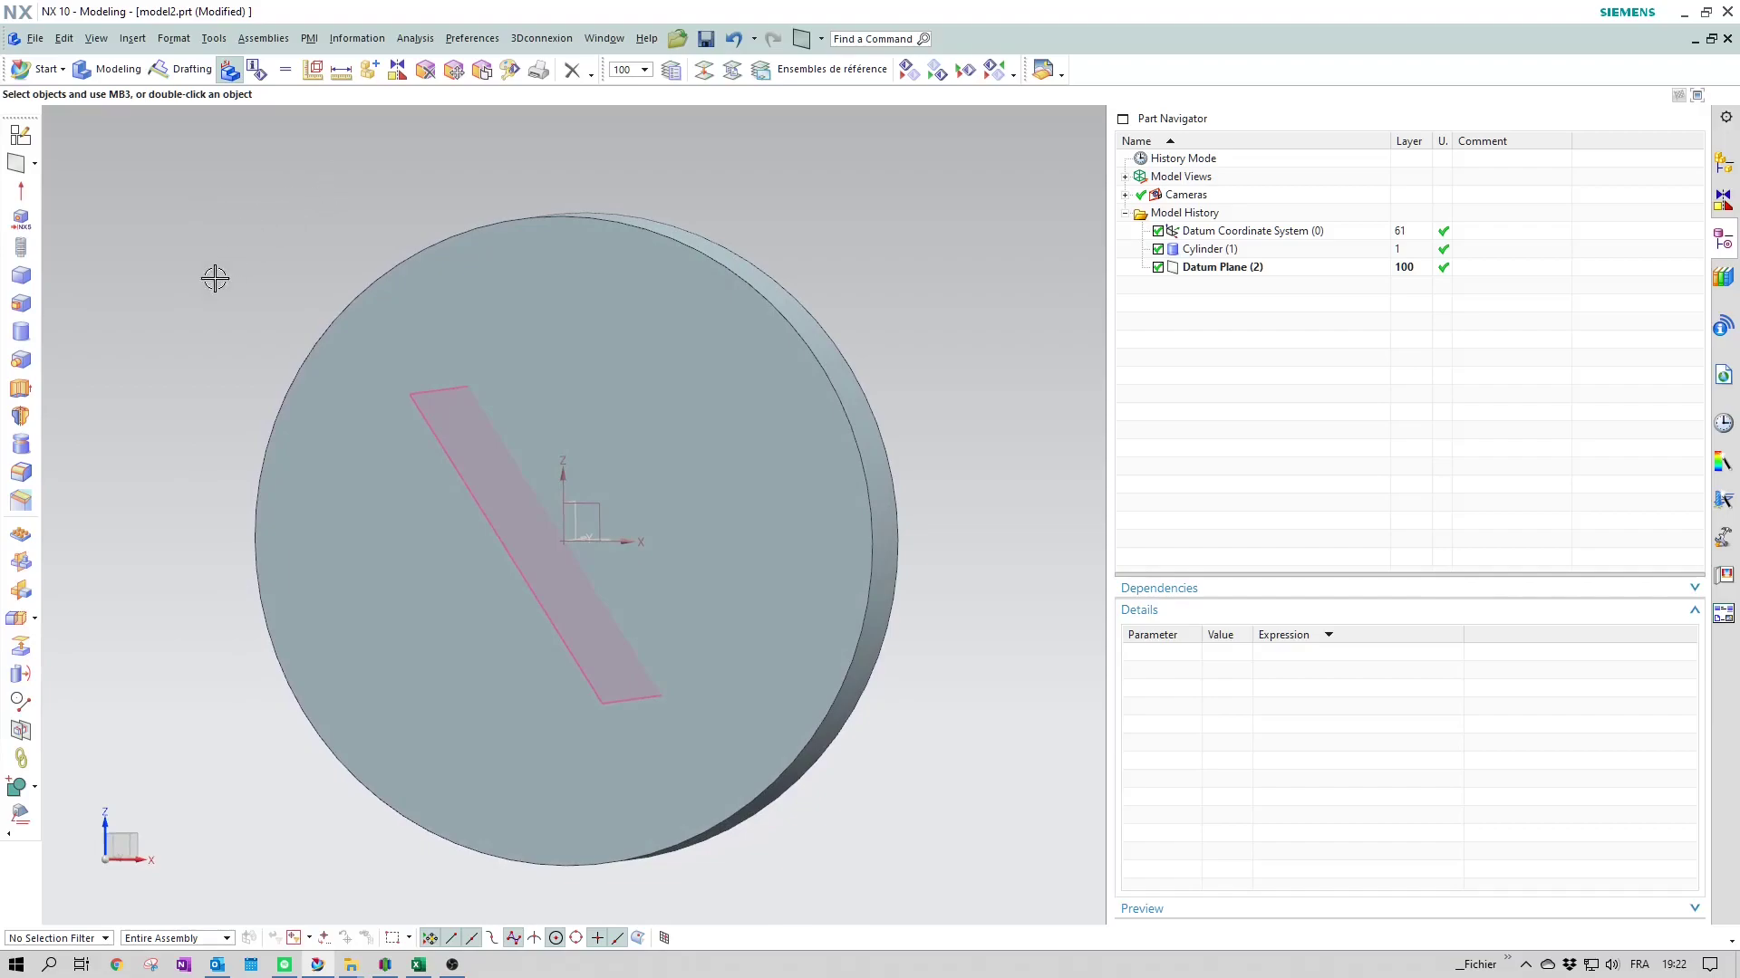
Step: Add a simple 18 mm diameter hole near the edge of the cylinder's front face, passing through to the back face
left_click(18, 221)
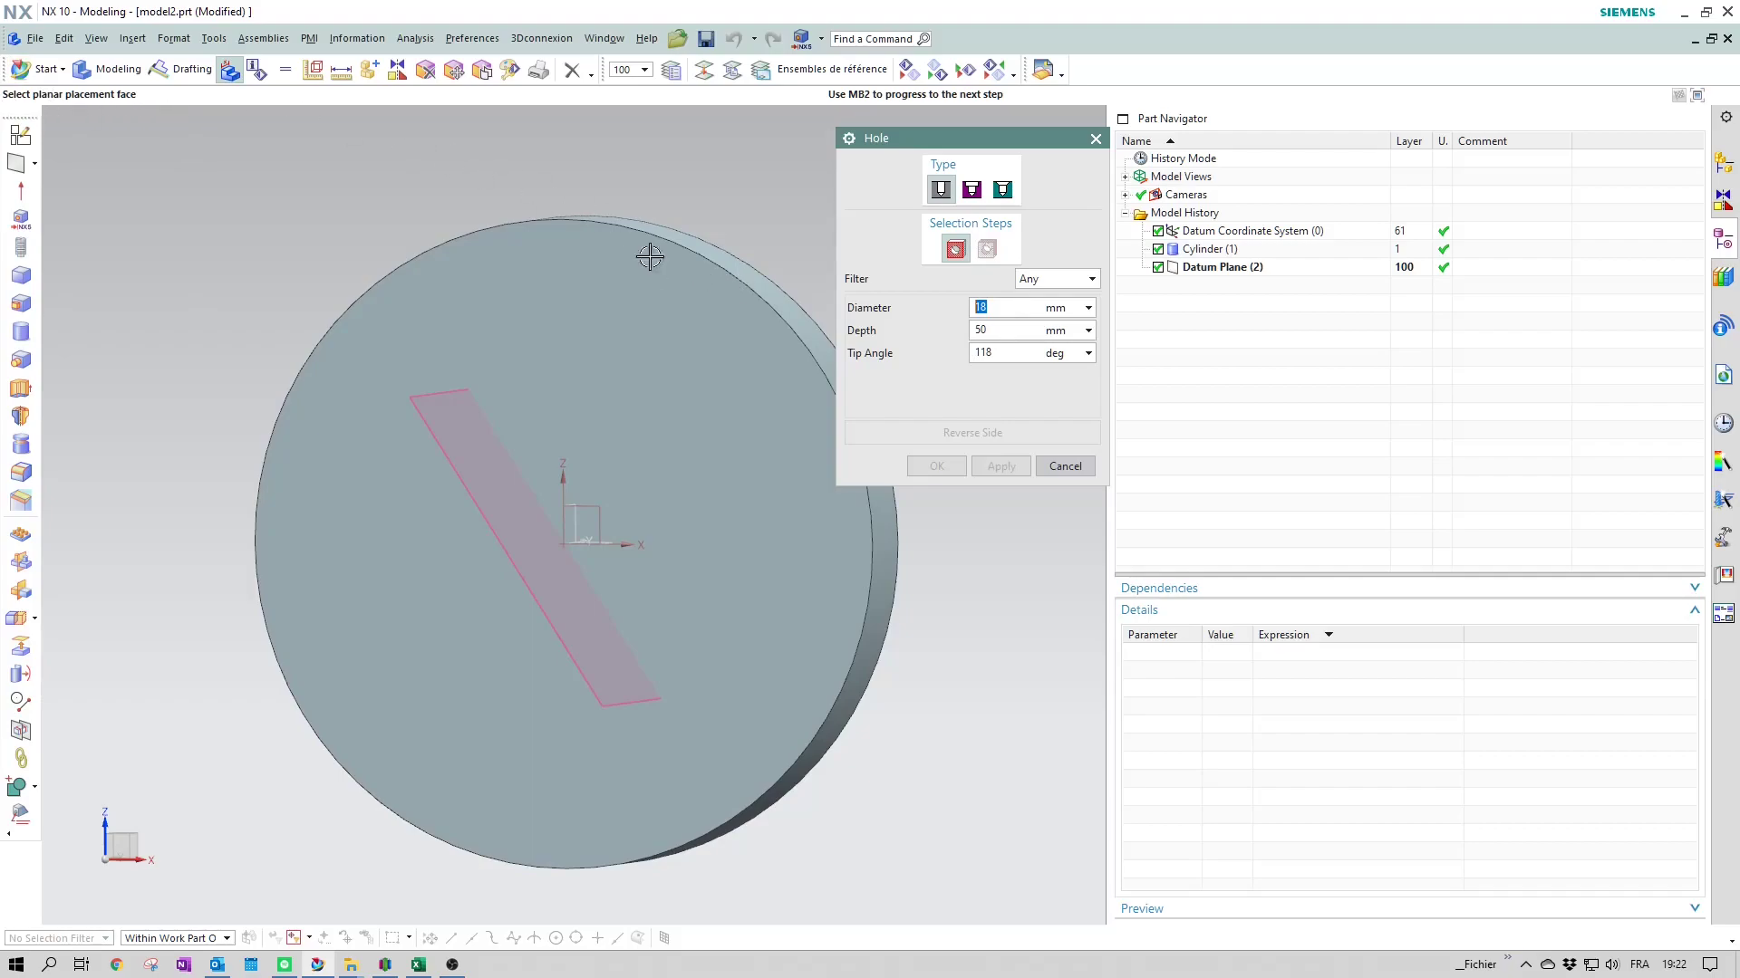
left_click(627, 293)
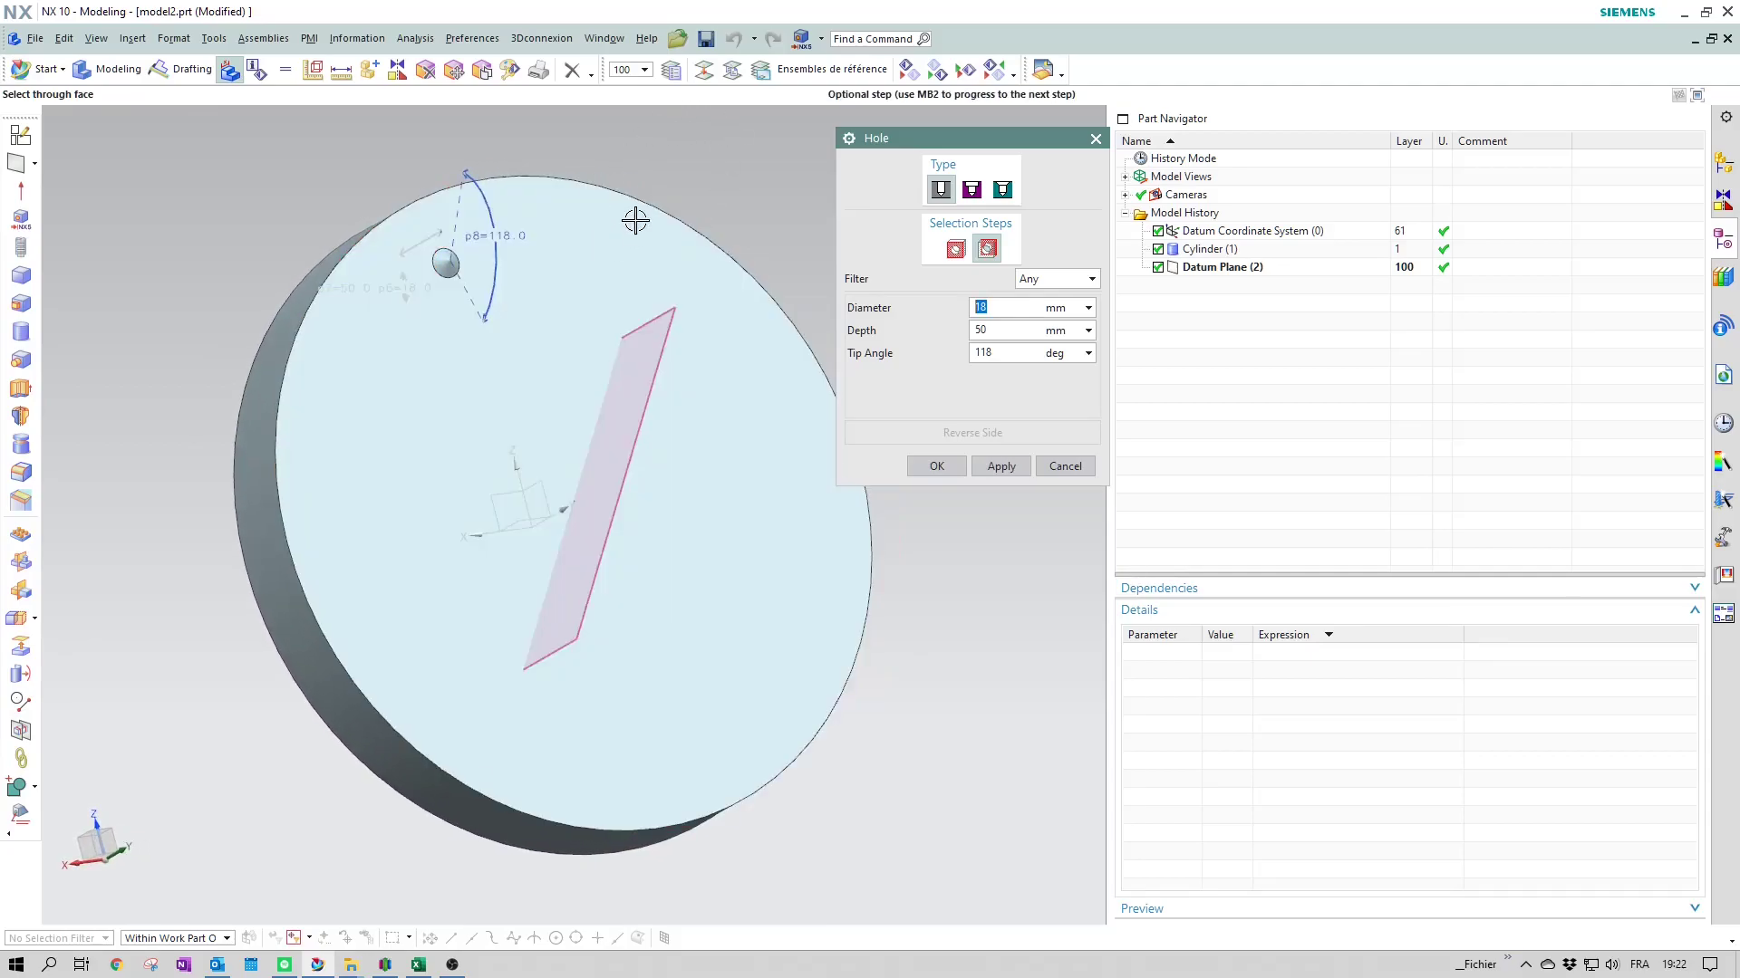
left_click(567, 218)
middle_click_drag(714, 304, 281, 374)
middle_click_drag(812, 282, 521, 326)
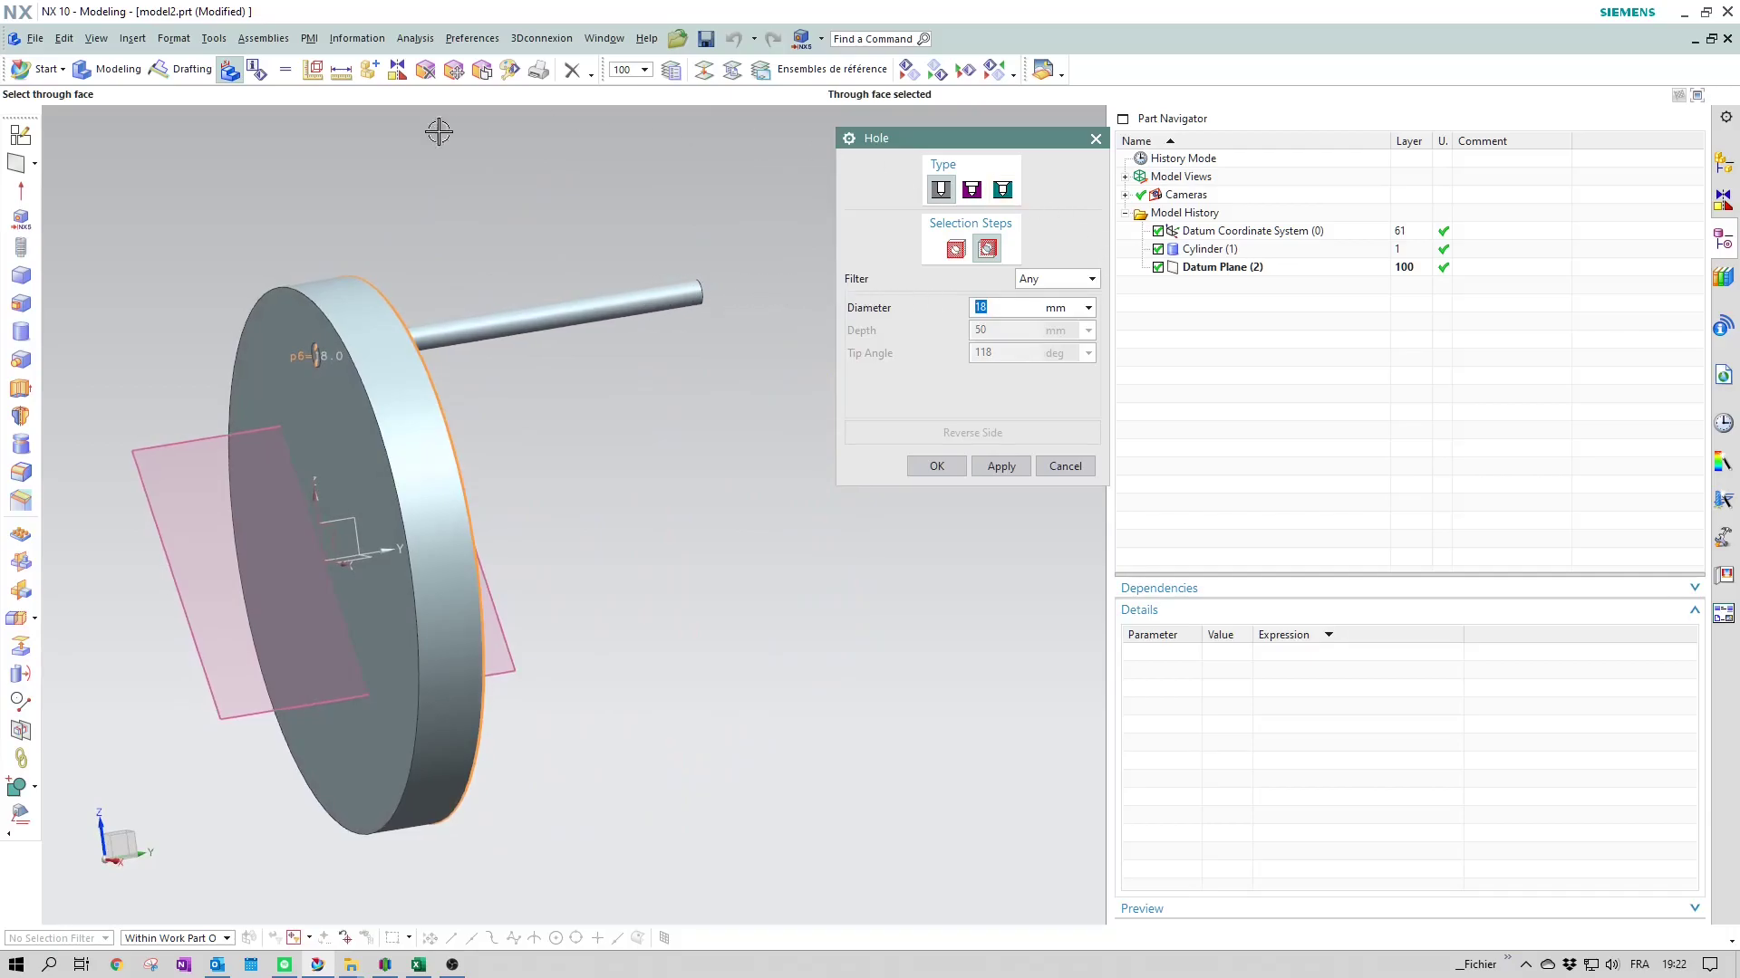
left_click(936, 466)
Step: Position the hole's centre on the angled datum plane with the Point onto Line method
middle_click_drag(1049, 232, 1023, 412)
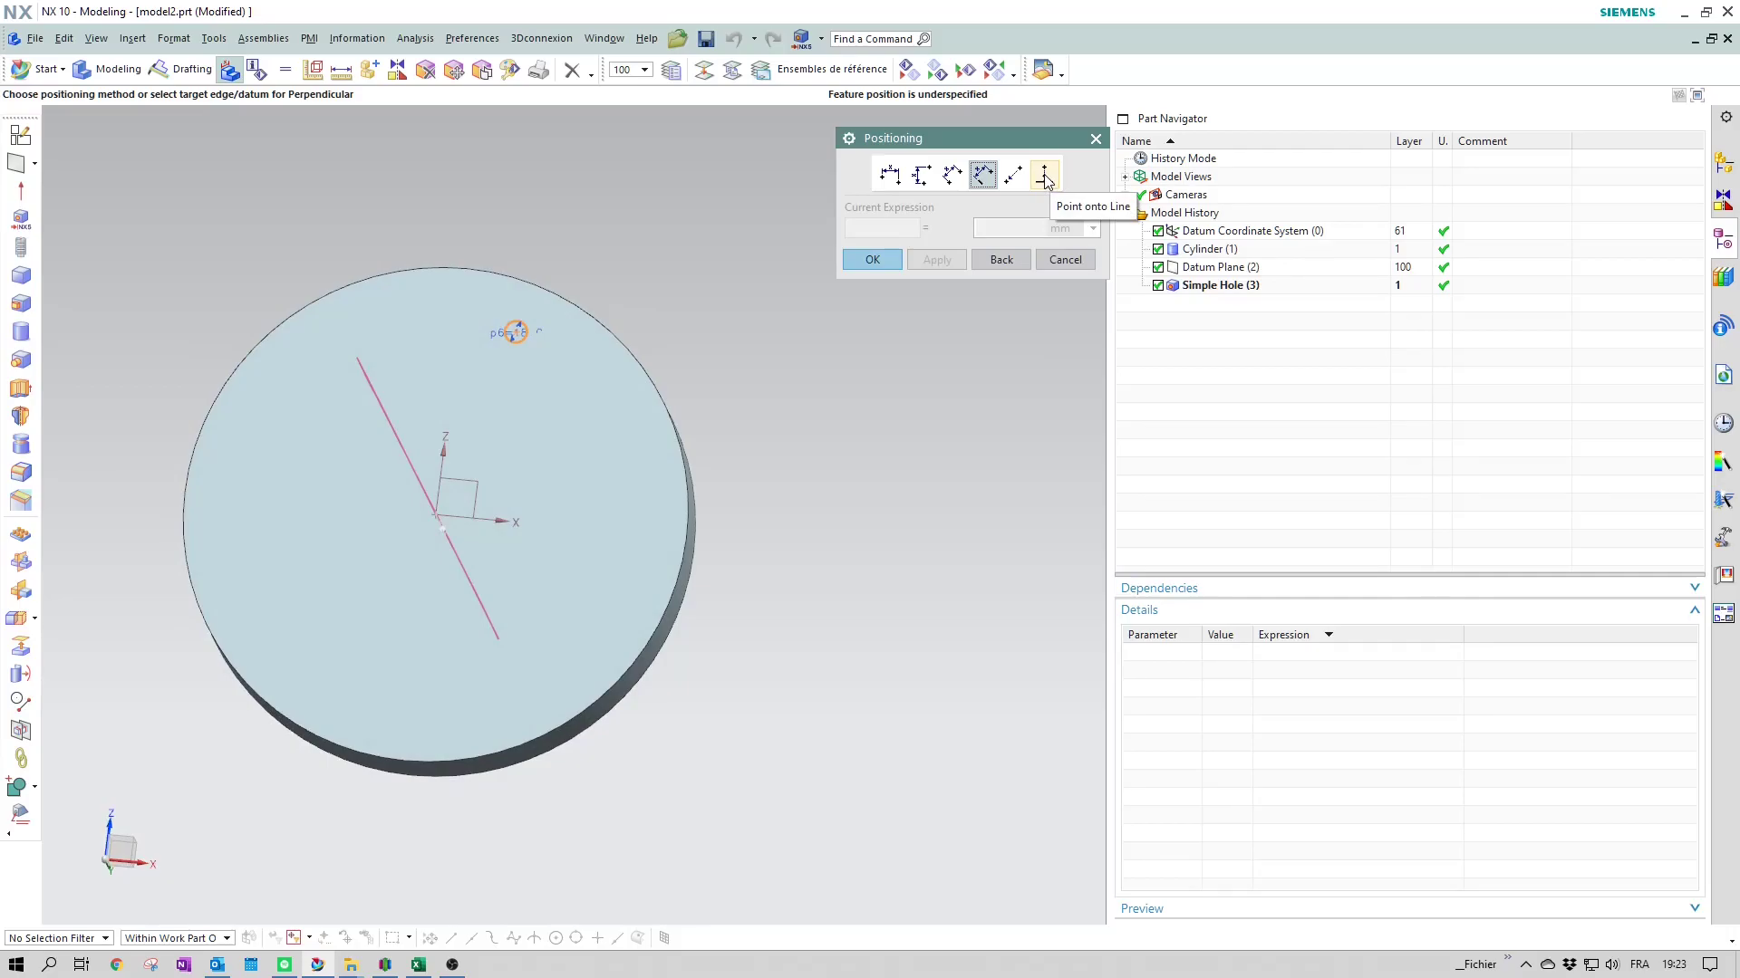
middle_click_drag(610, 533, 496, 656)
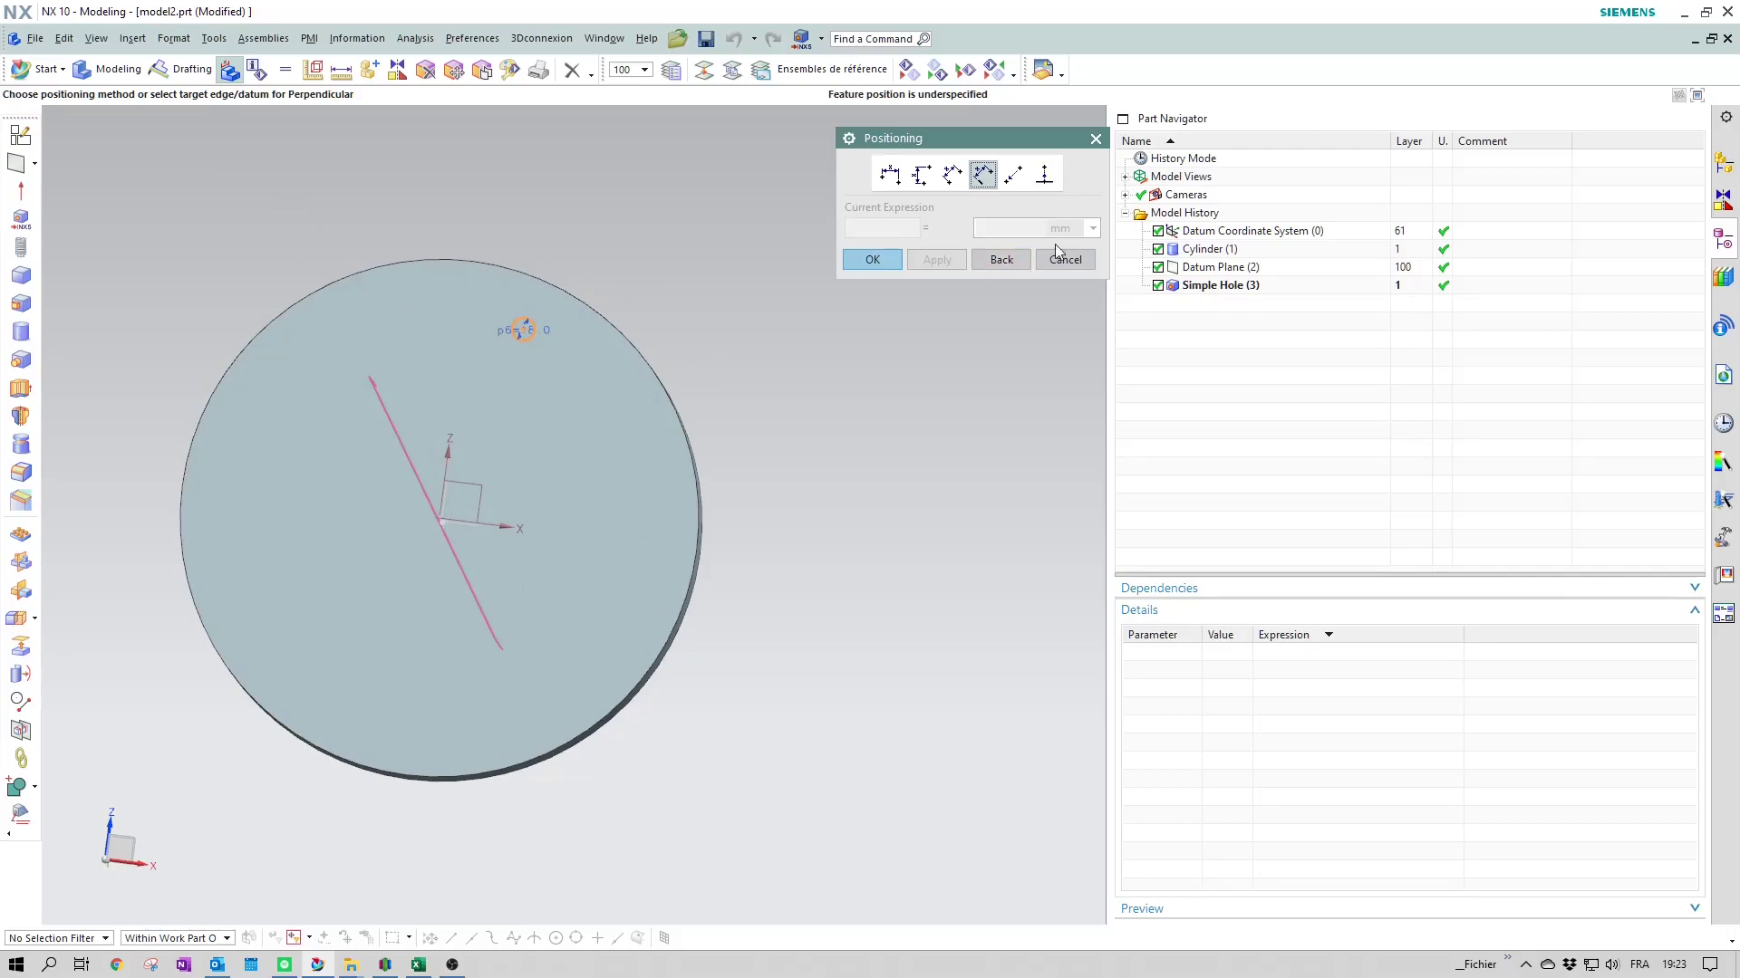
left_click(1044, 176)
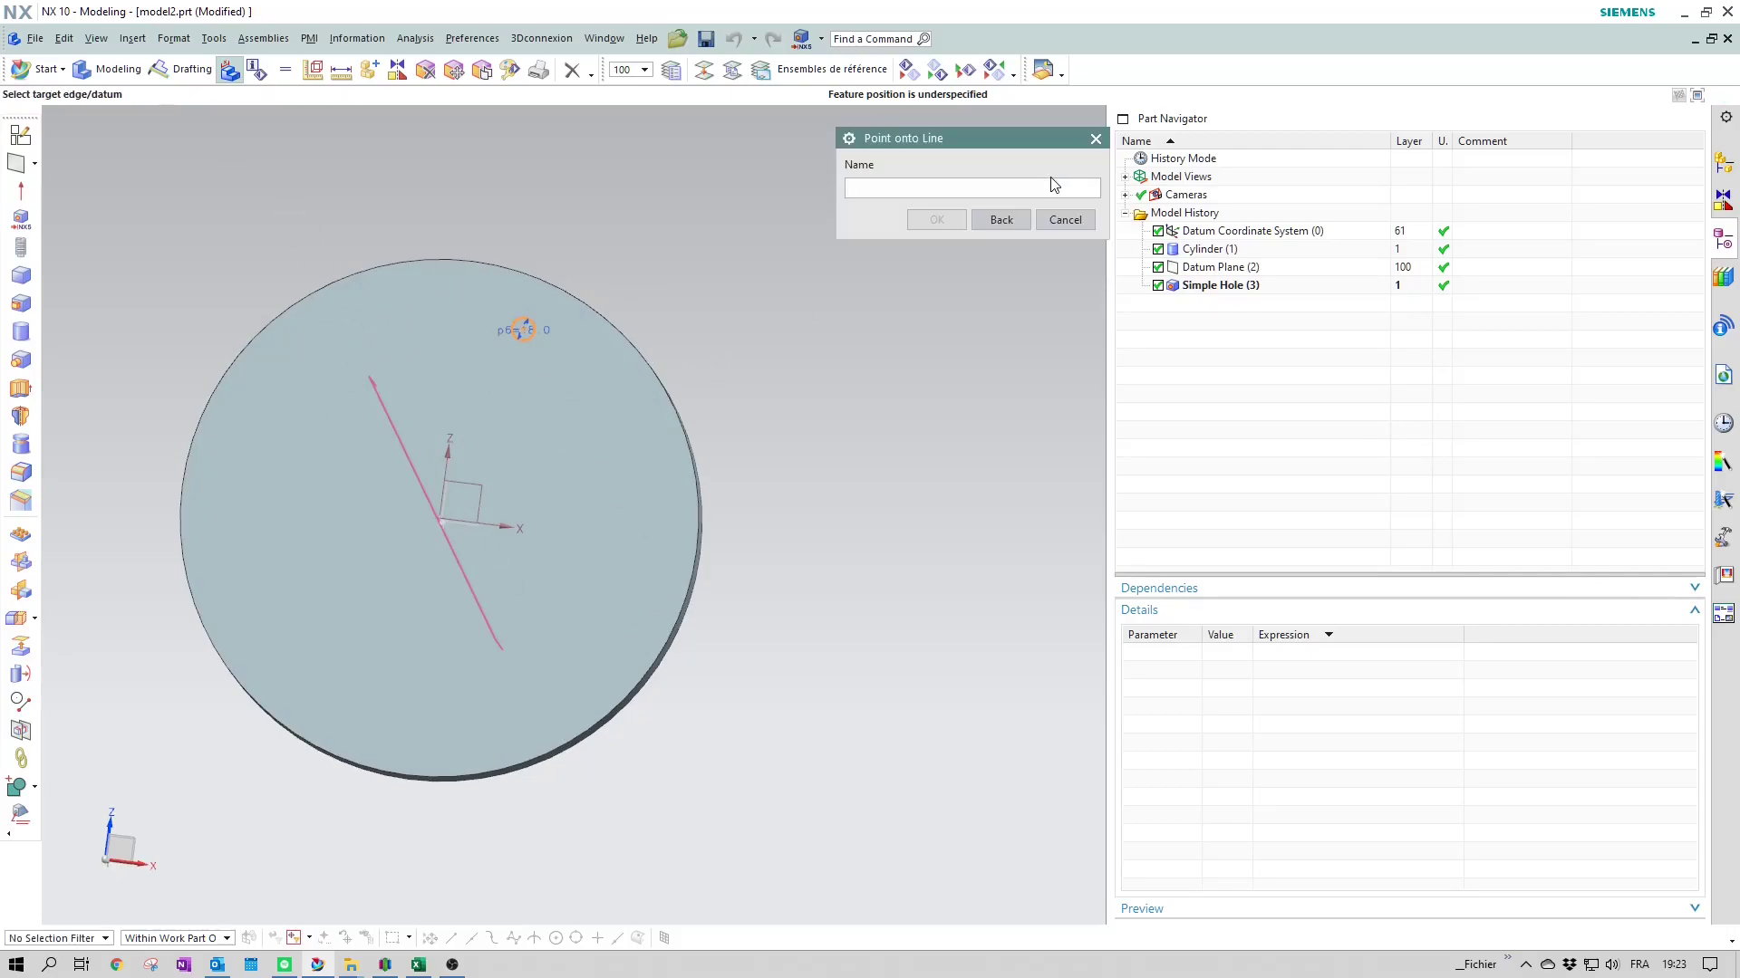
left_click(378, 404)
scroll(516, 416, "up", 5)
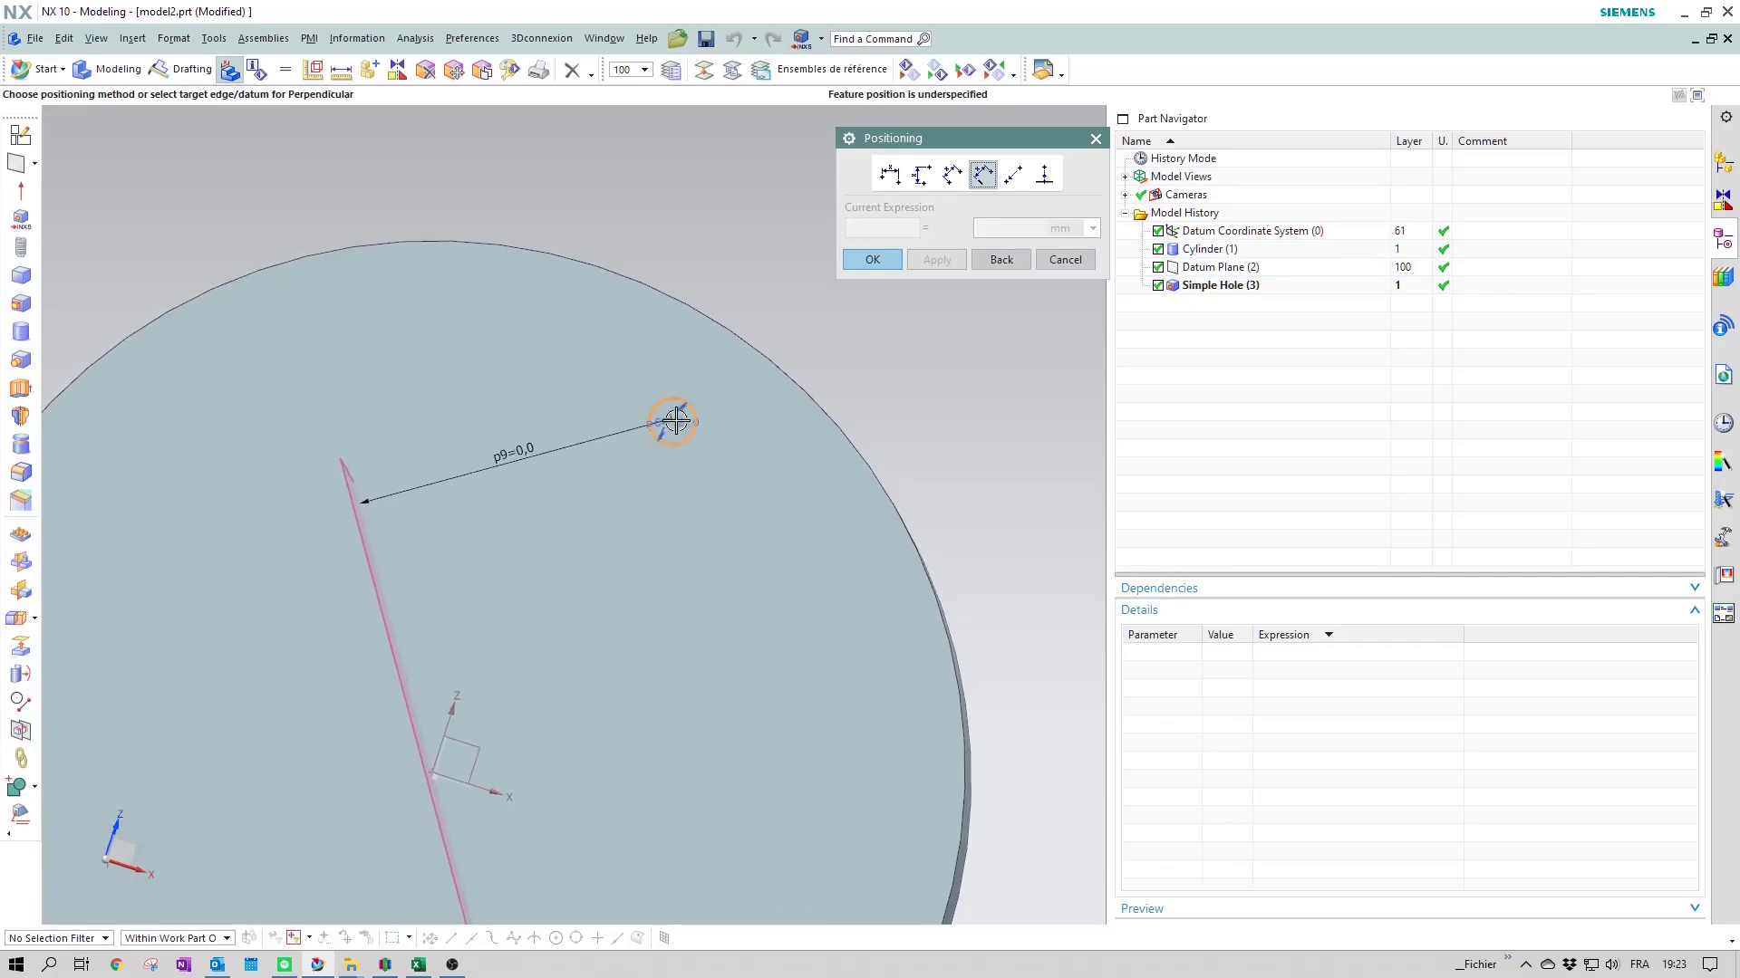
Step: Add a perpendicular positioning dimension of 150 mm from the datum coordinate system's Y axis to the hole and finish placing it
left_click(984, 174)
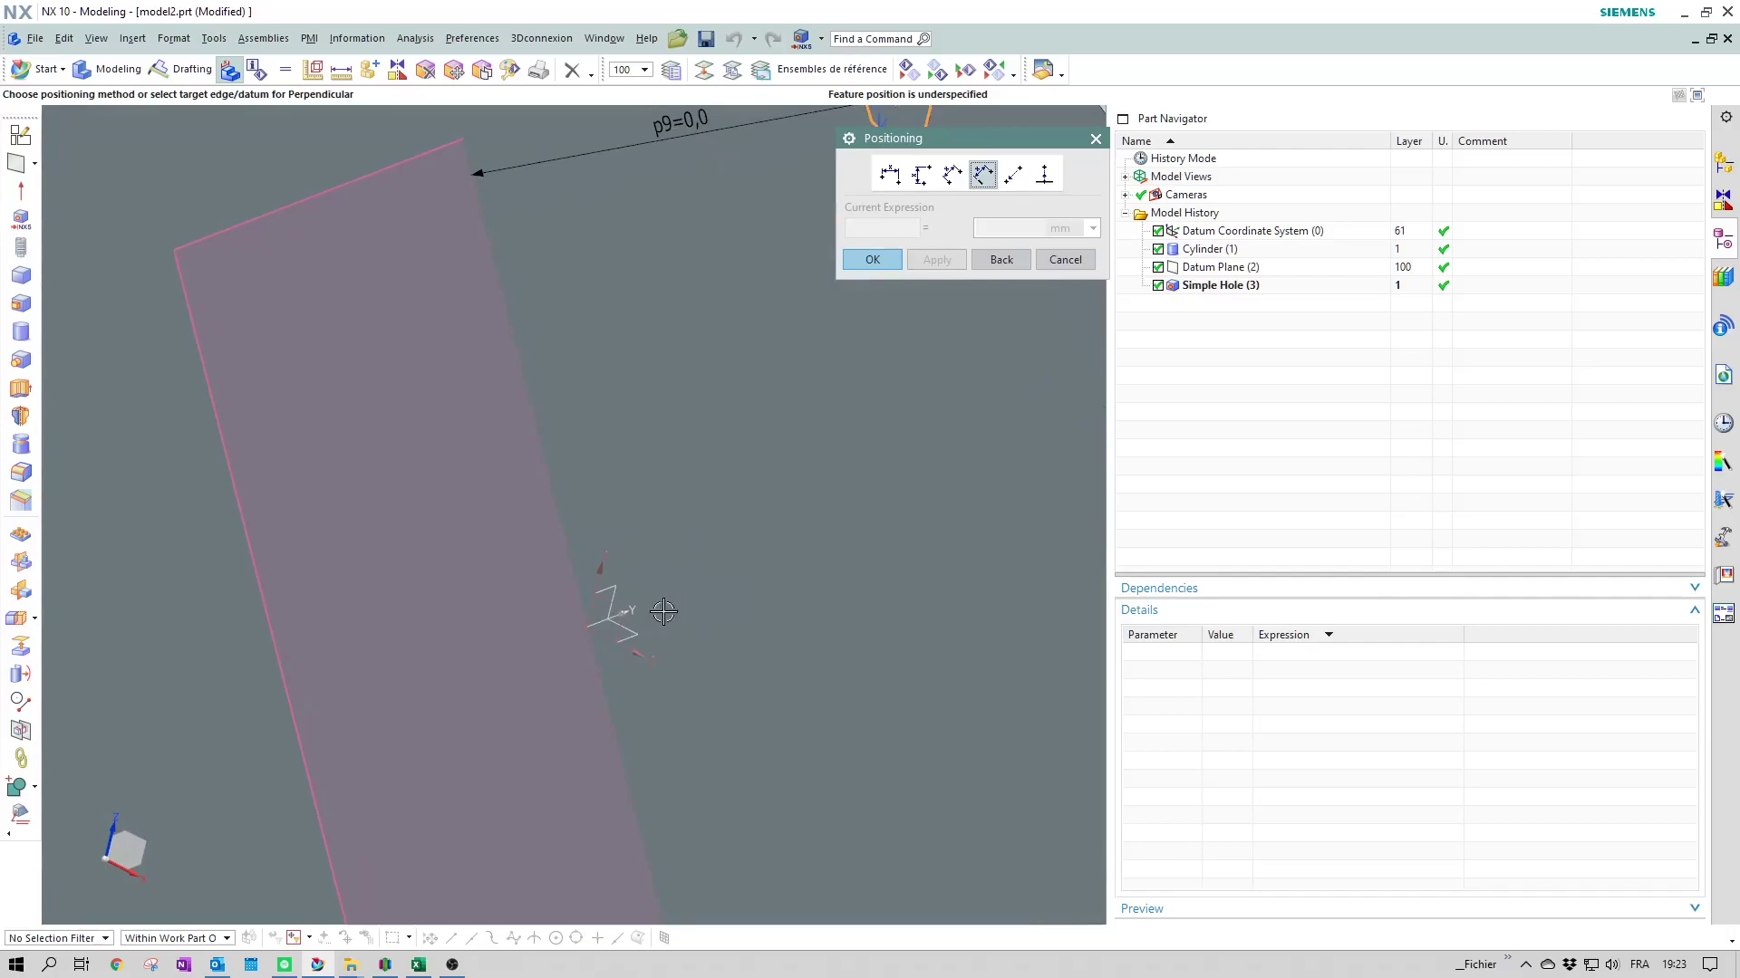
left_click(616, 612)
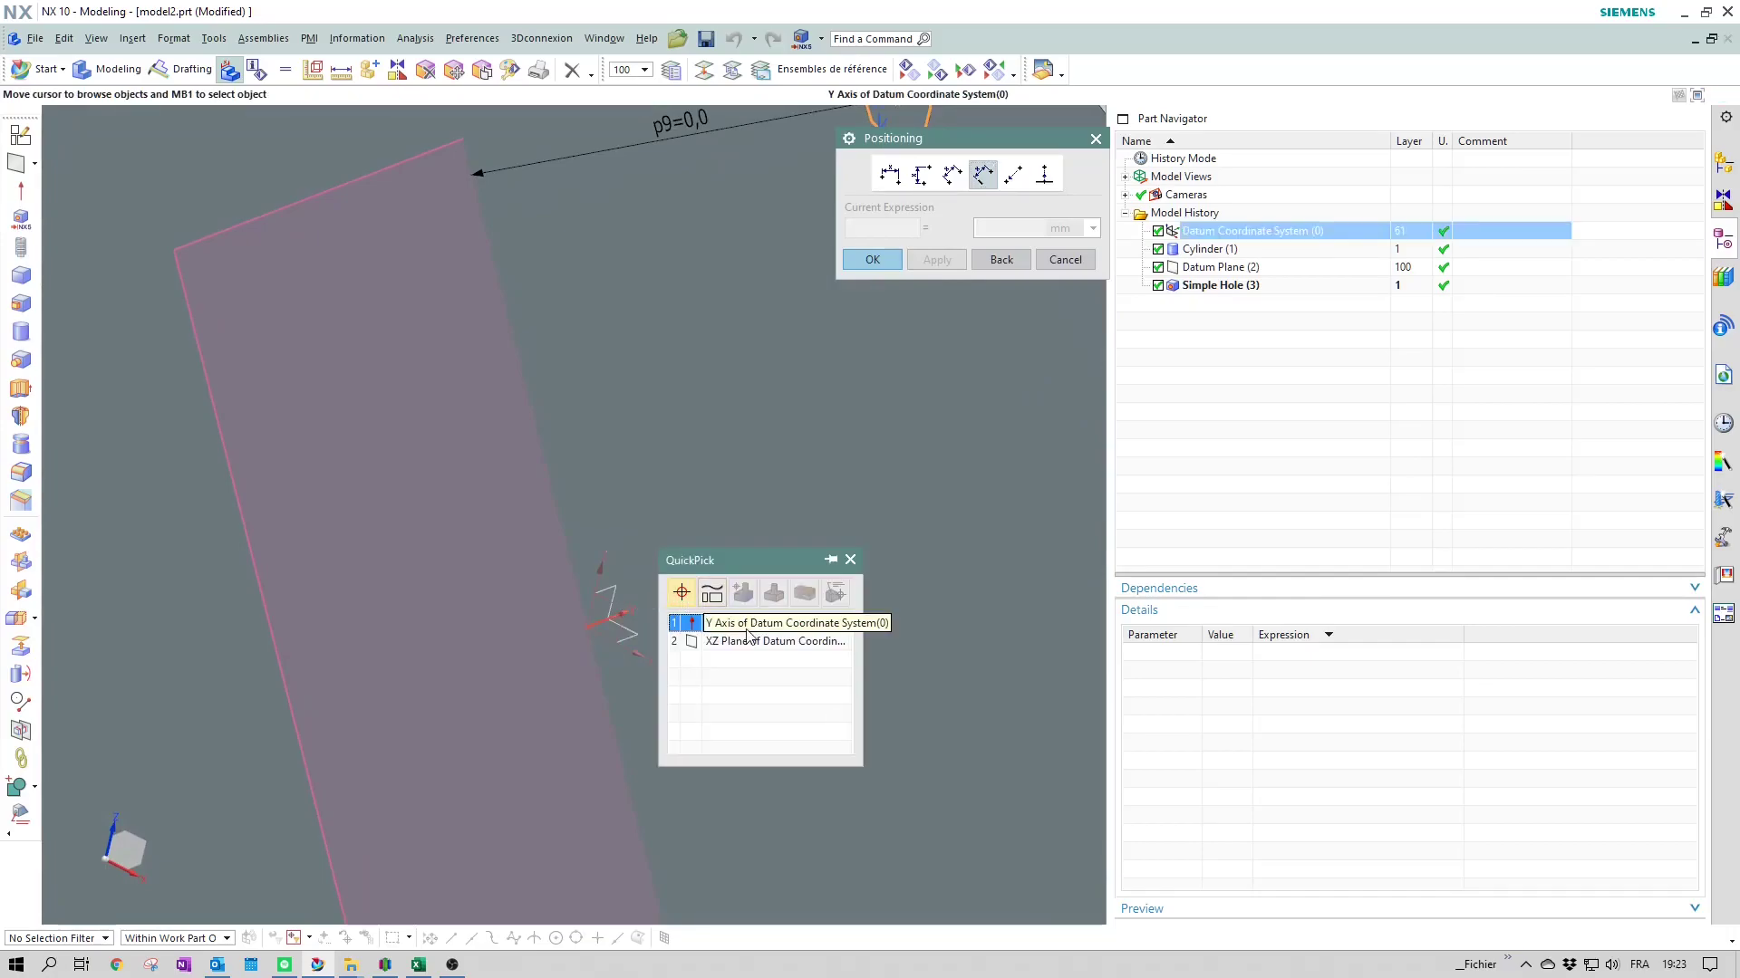
left_click(746, 625)
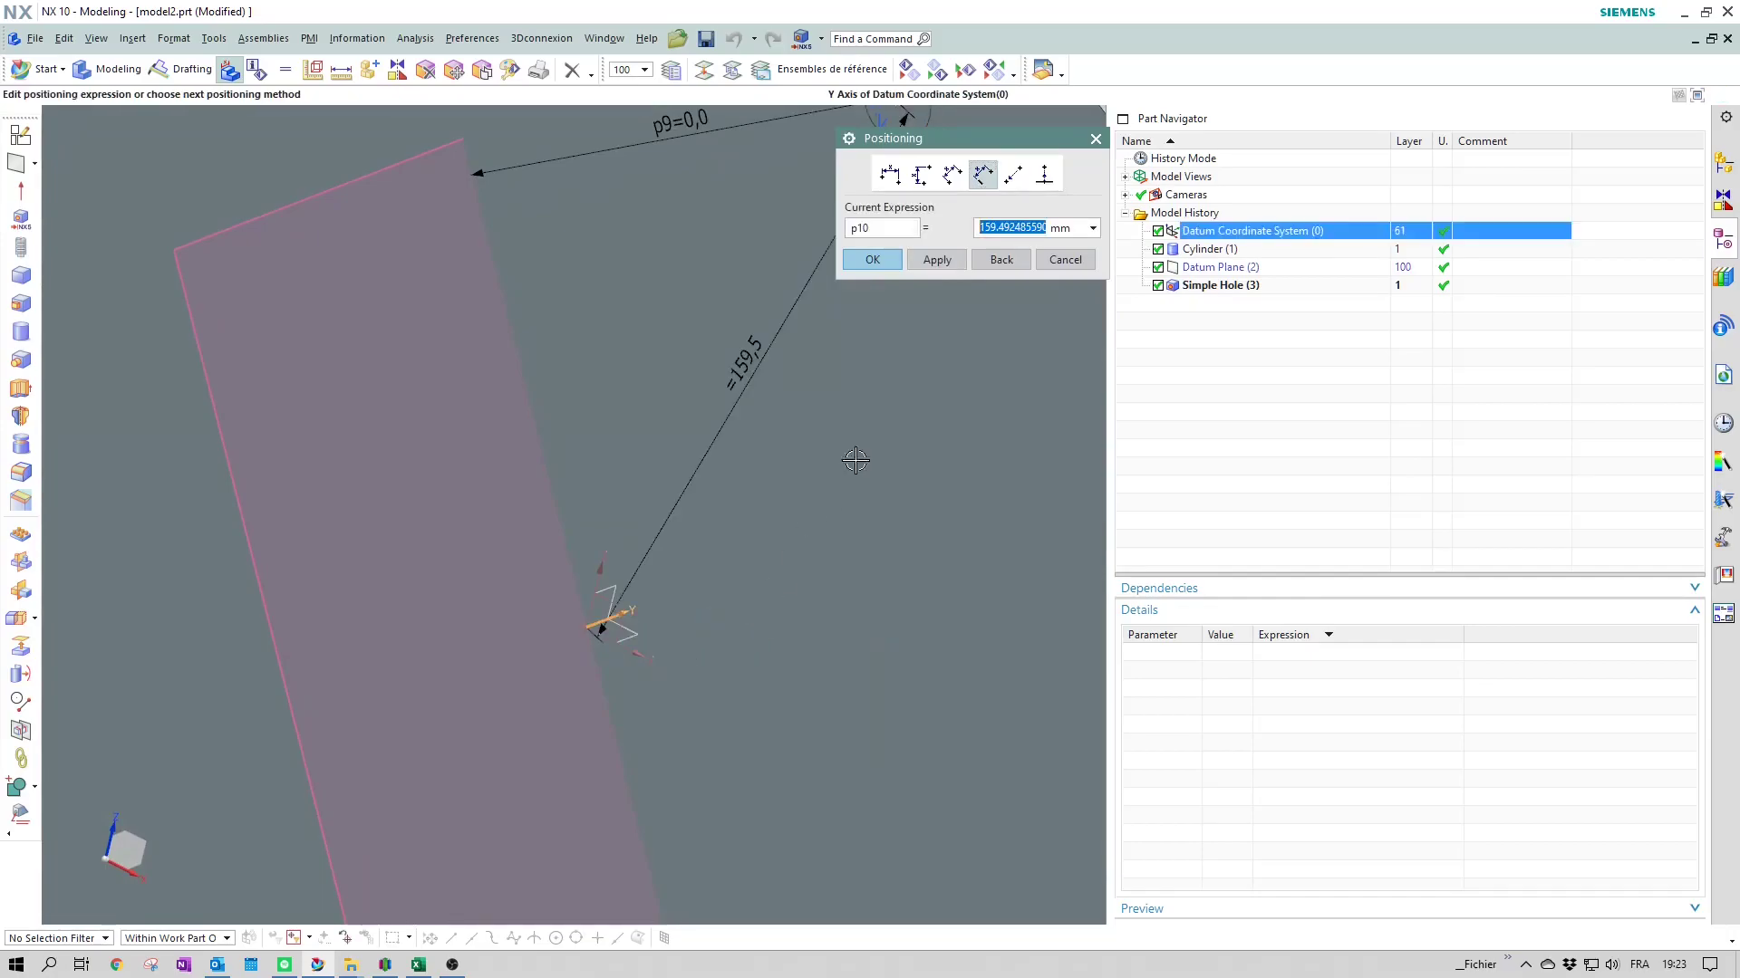
type("150")
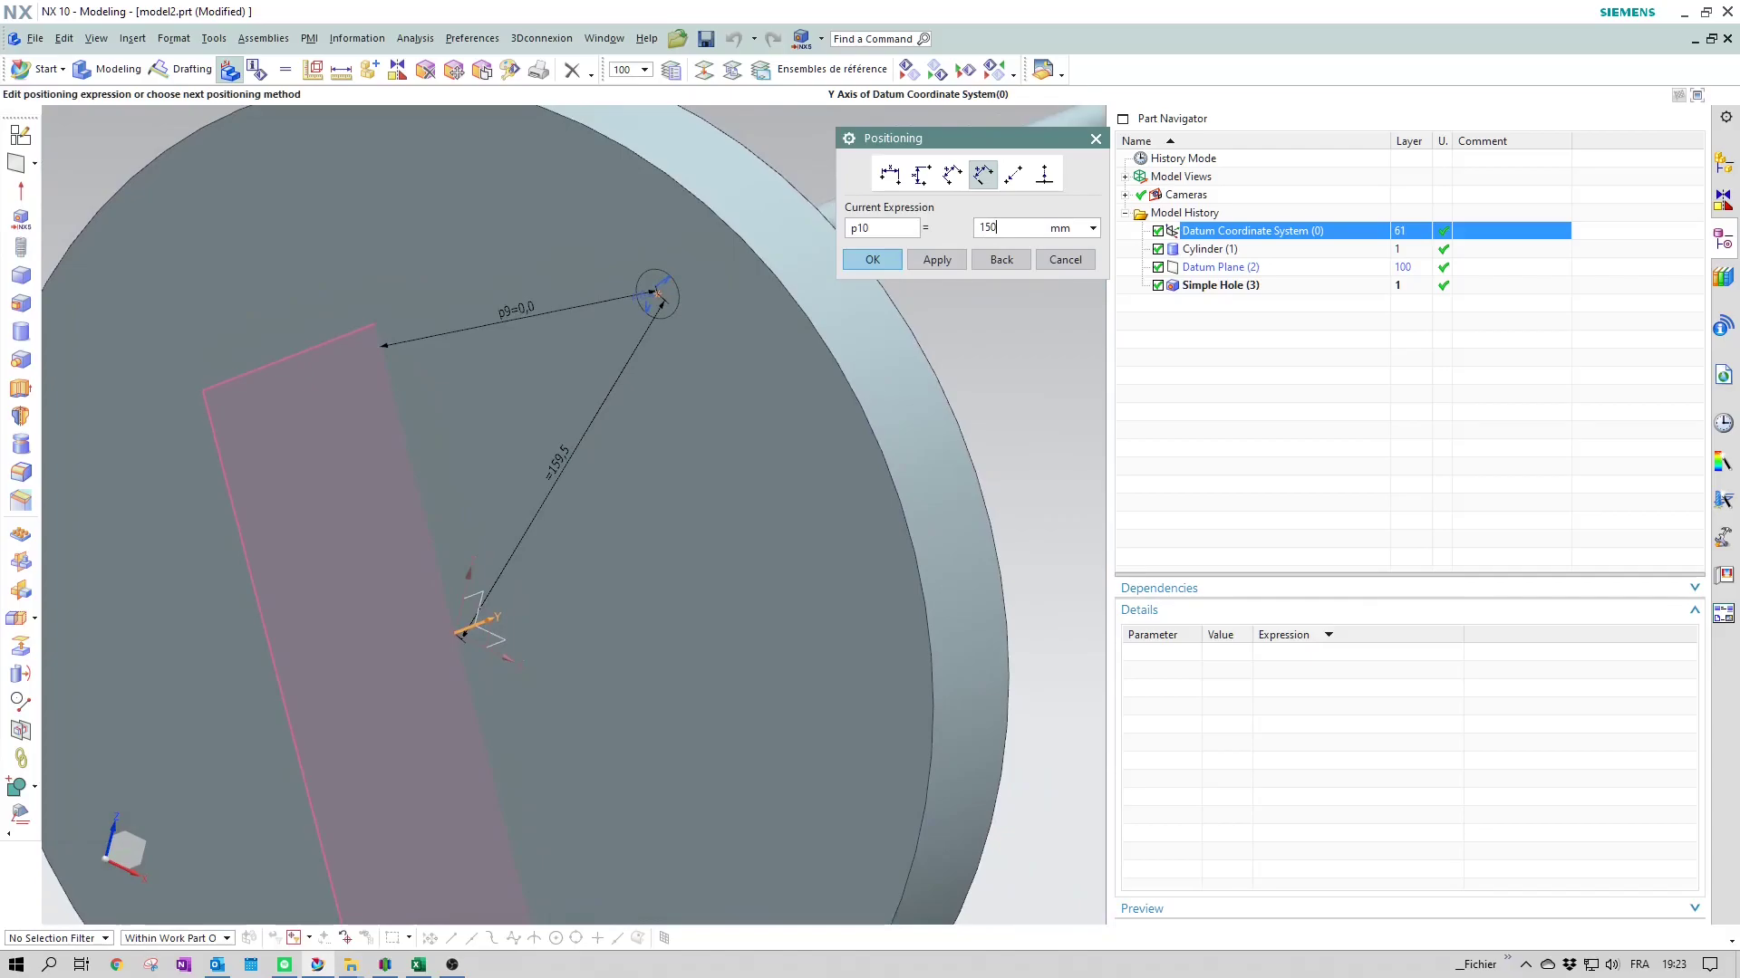
double_click(983, 234)
left_click(871, 260)
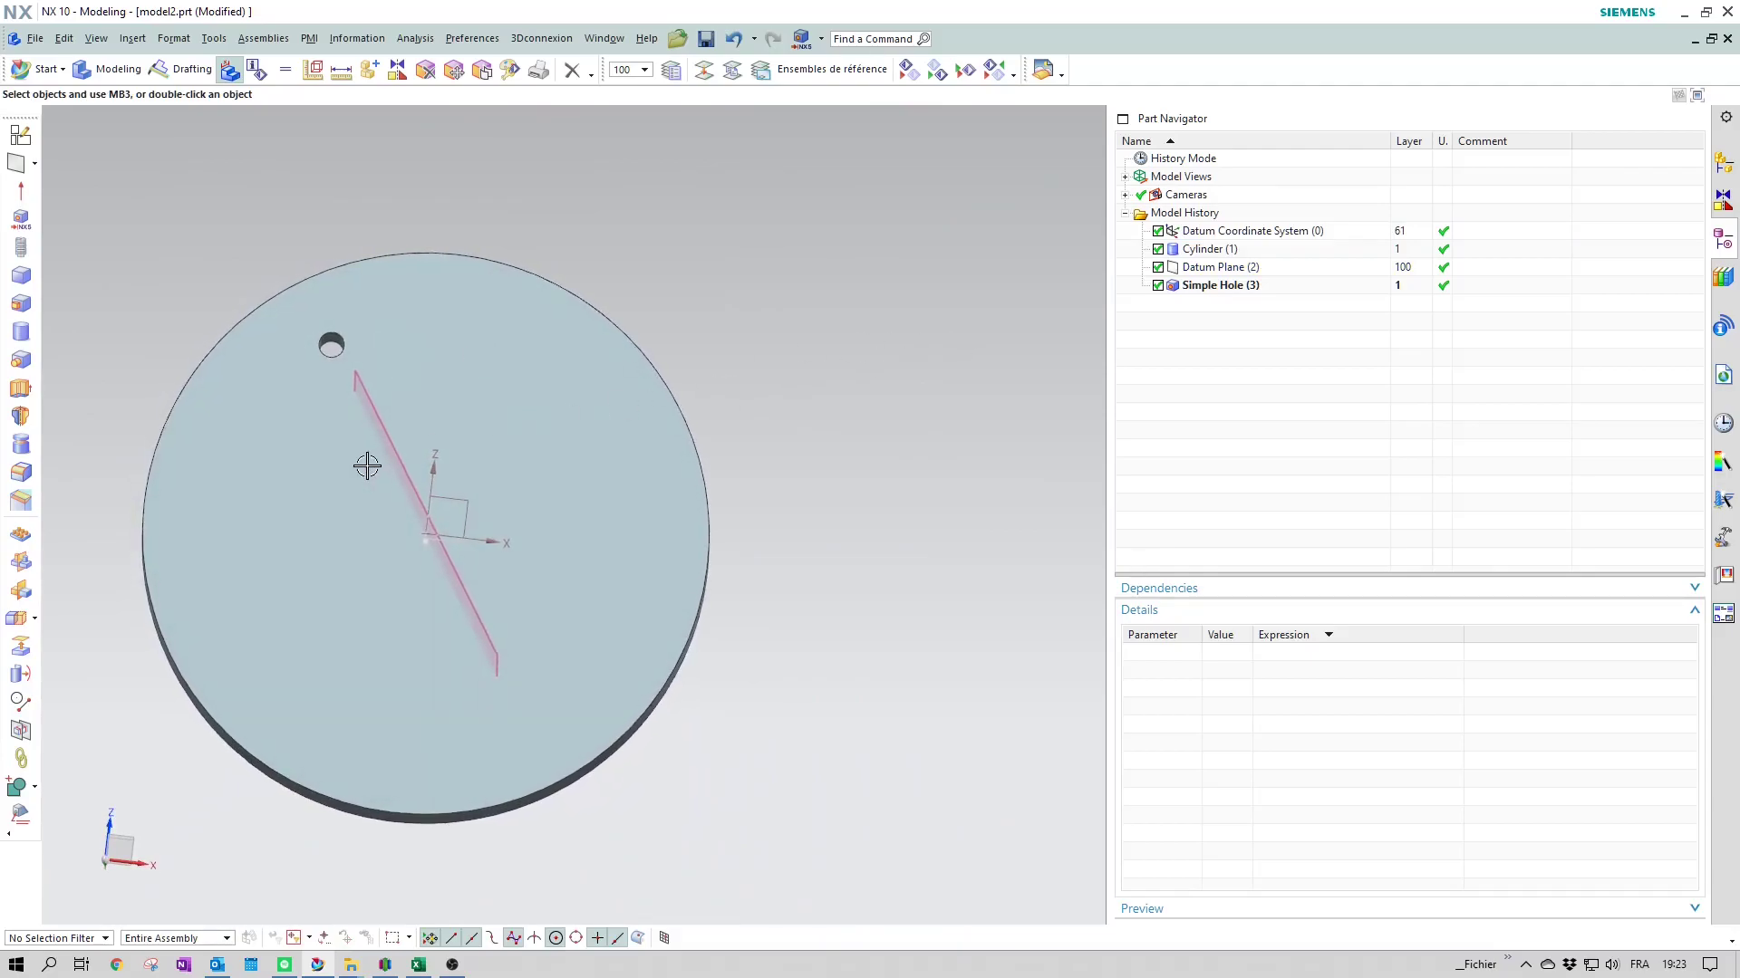
Step: Set the datum plane's angle expression to 15 degrees
left_click(1257, 267)
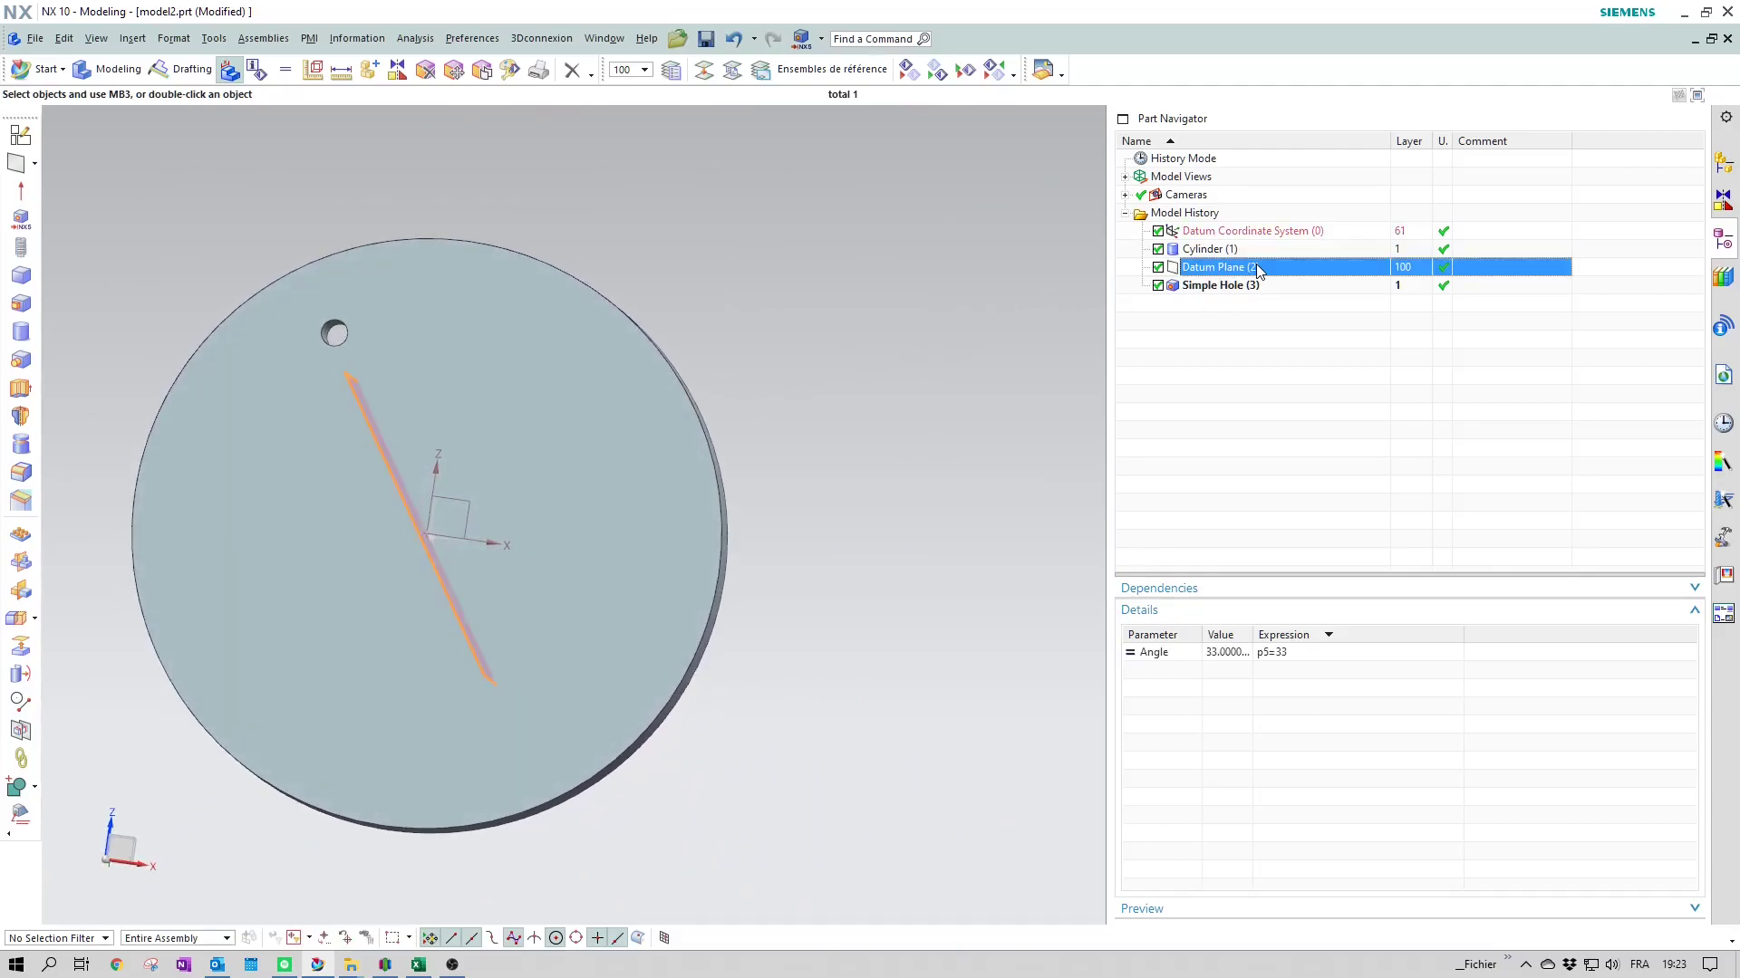
double_click(1313, 654)
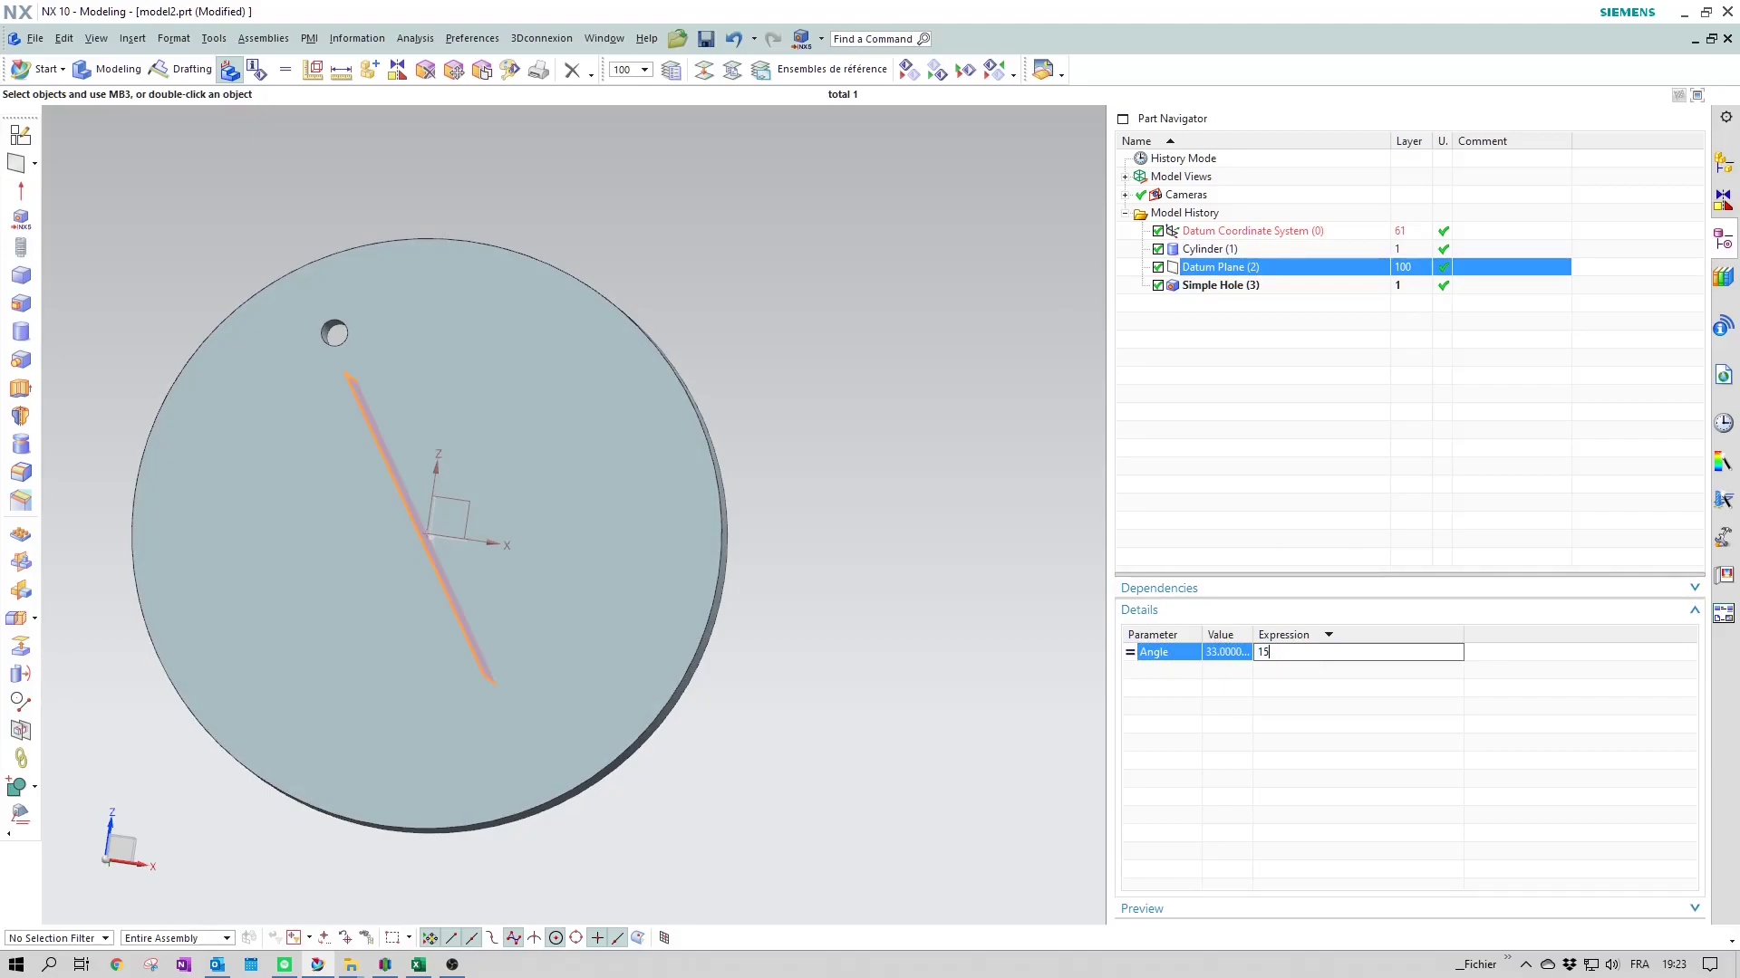
type("15")
key("Return")
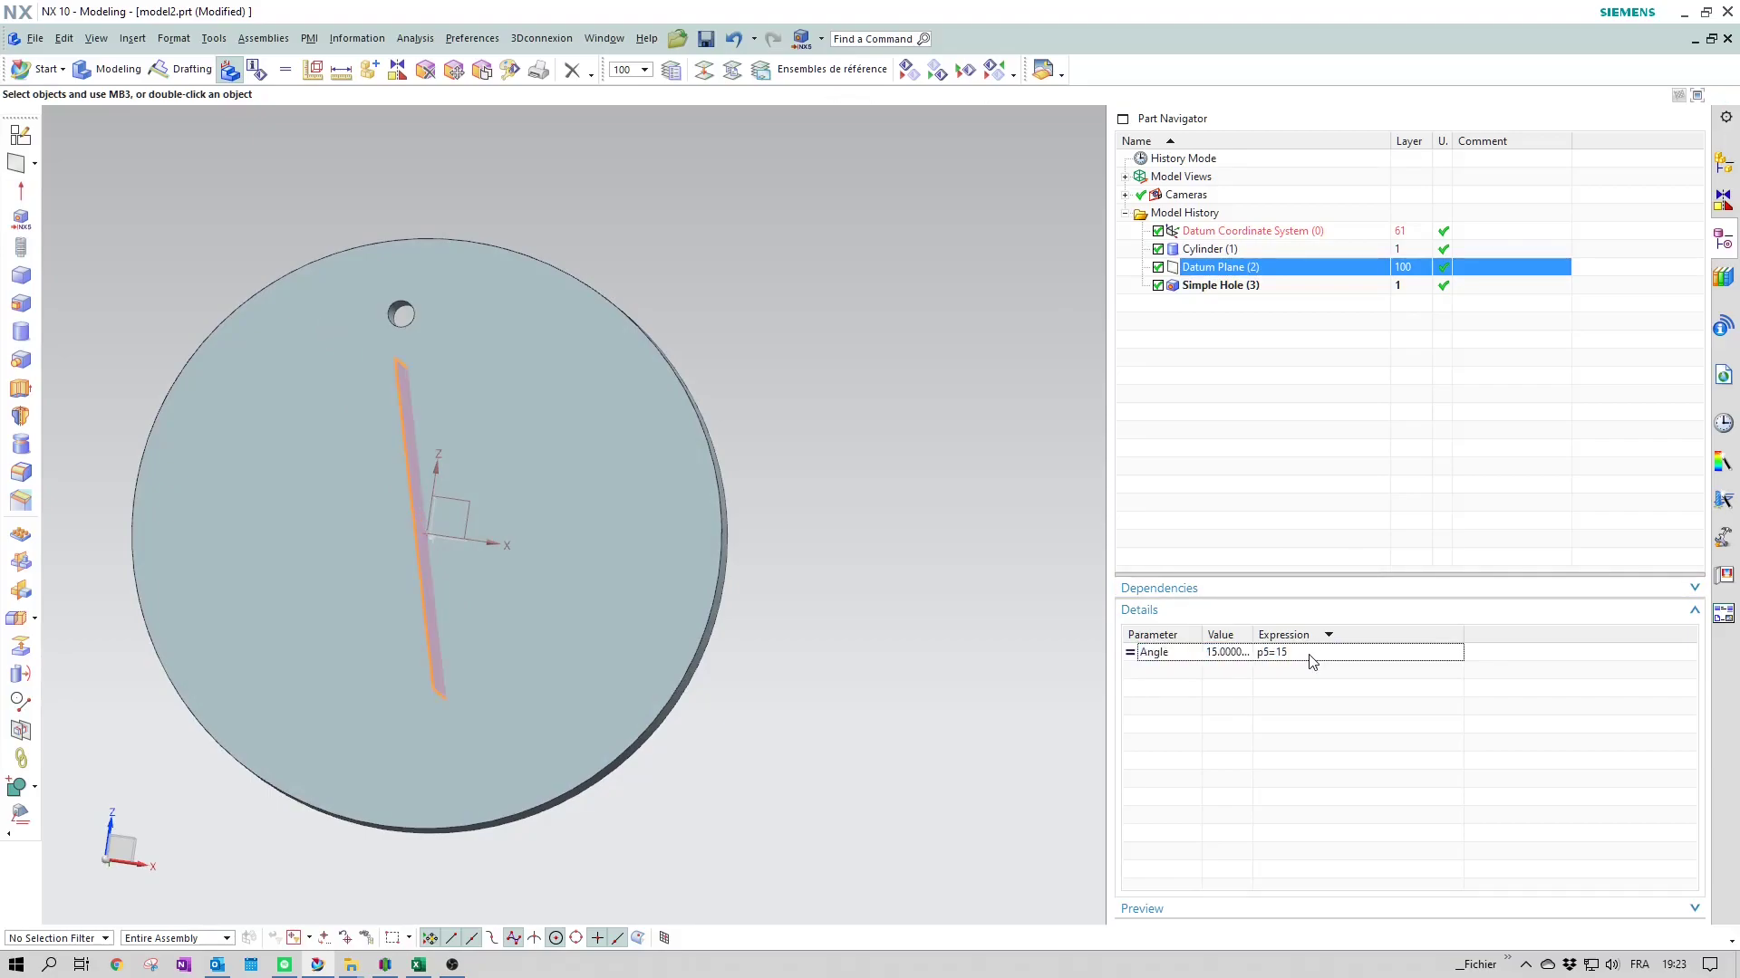
Step: Start a Pattern Feature of the simple hole with a Circular layout
middle_click_drag(858, 420, 877, 364)
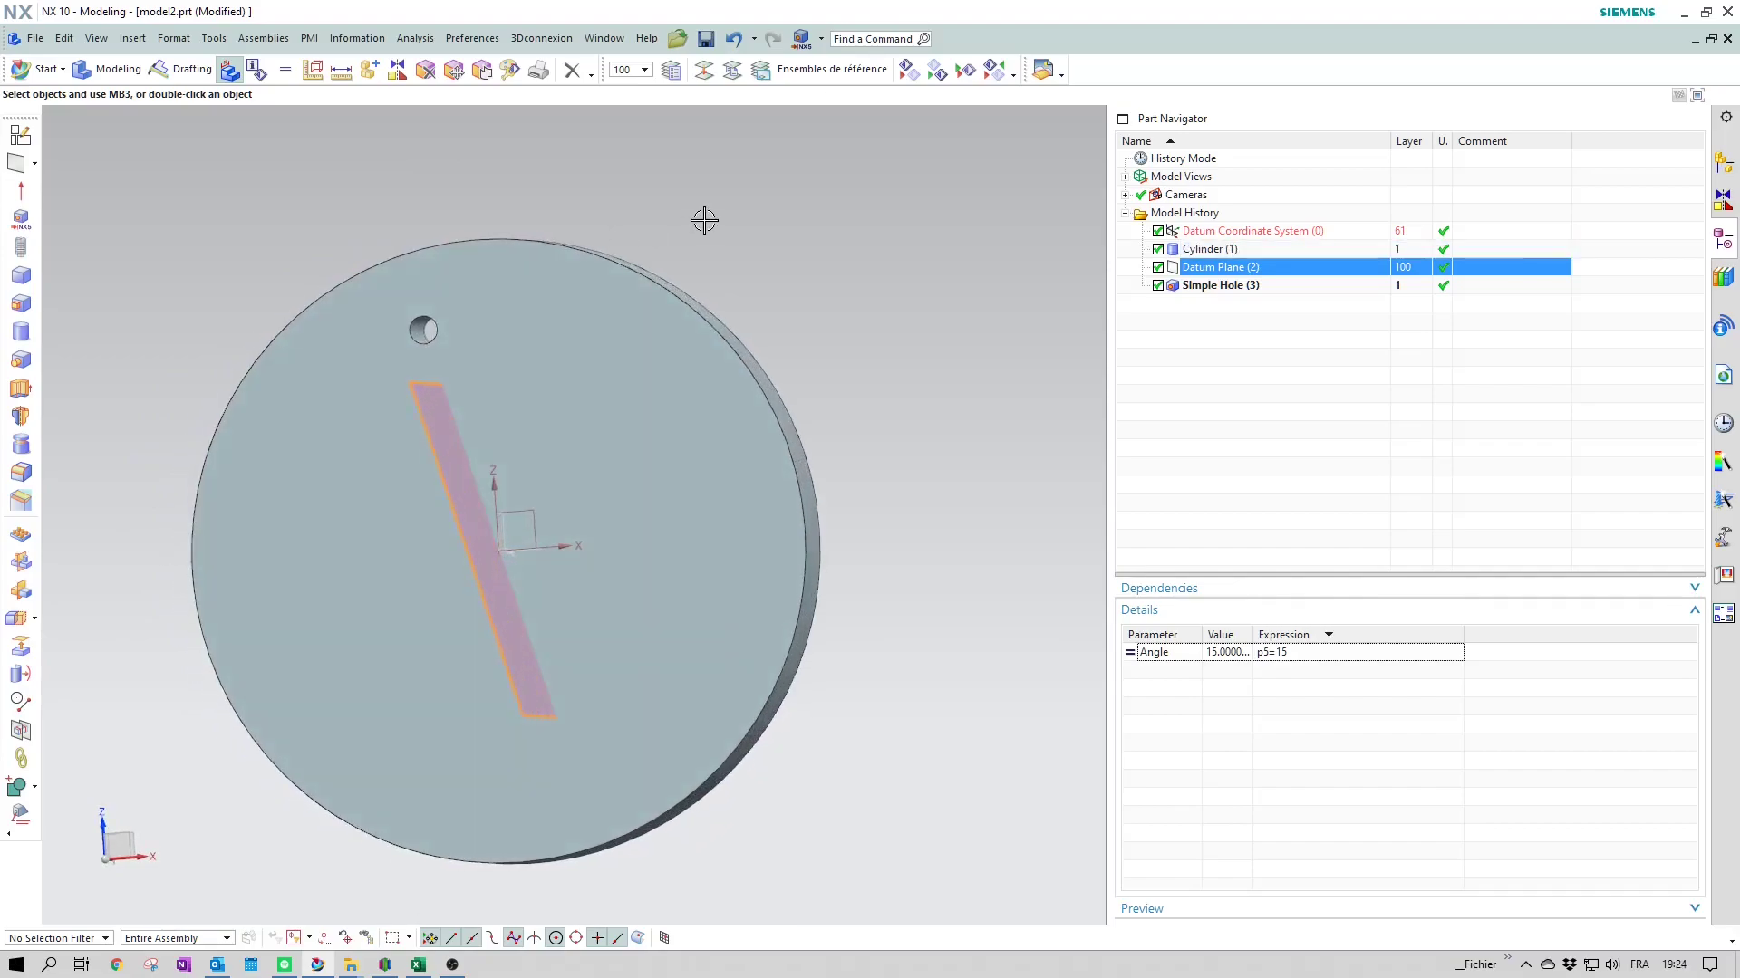
left_click(20, 535)
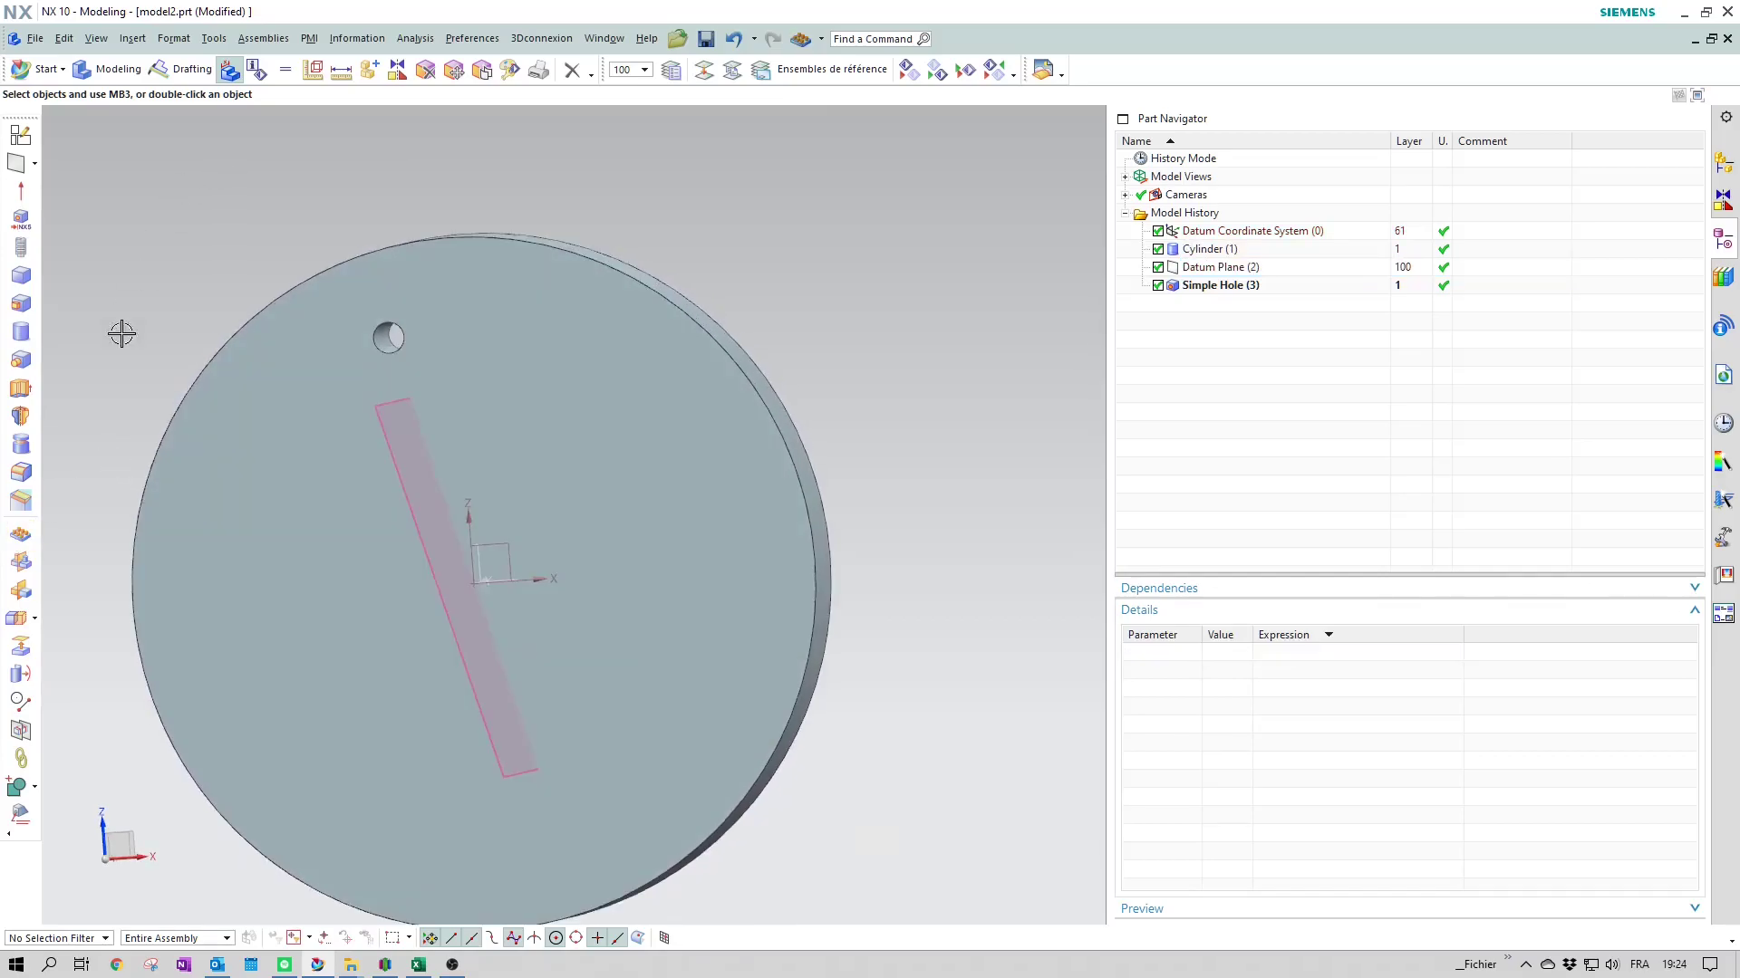
left_click(20, 535)
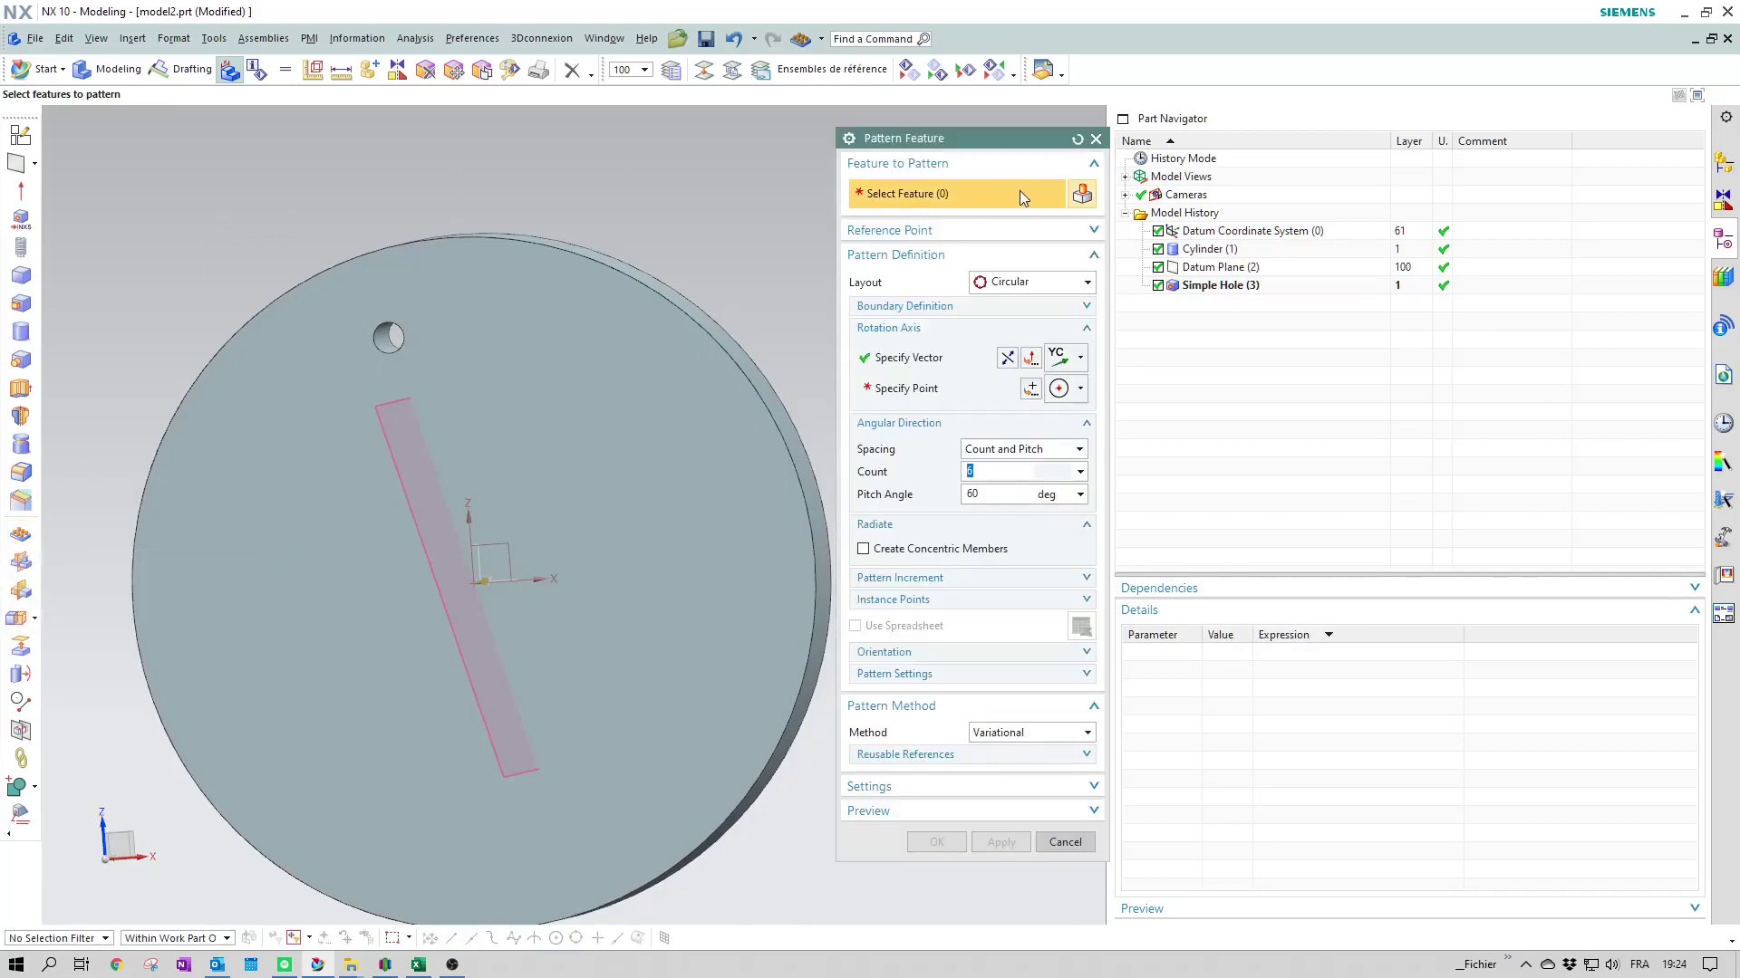
left_click(388, 341)
left_click(519, 362)
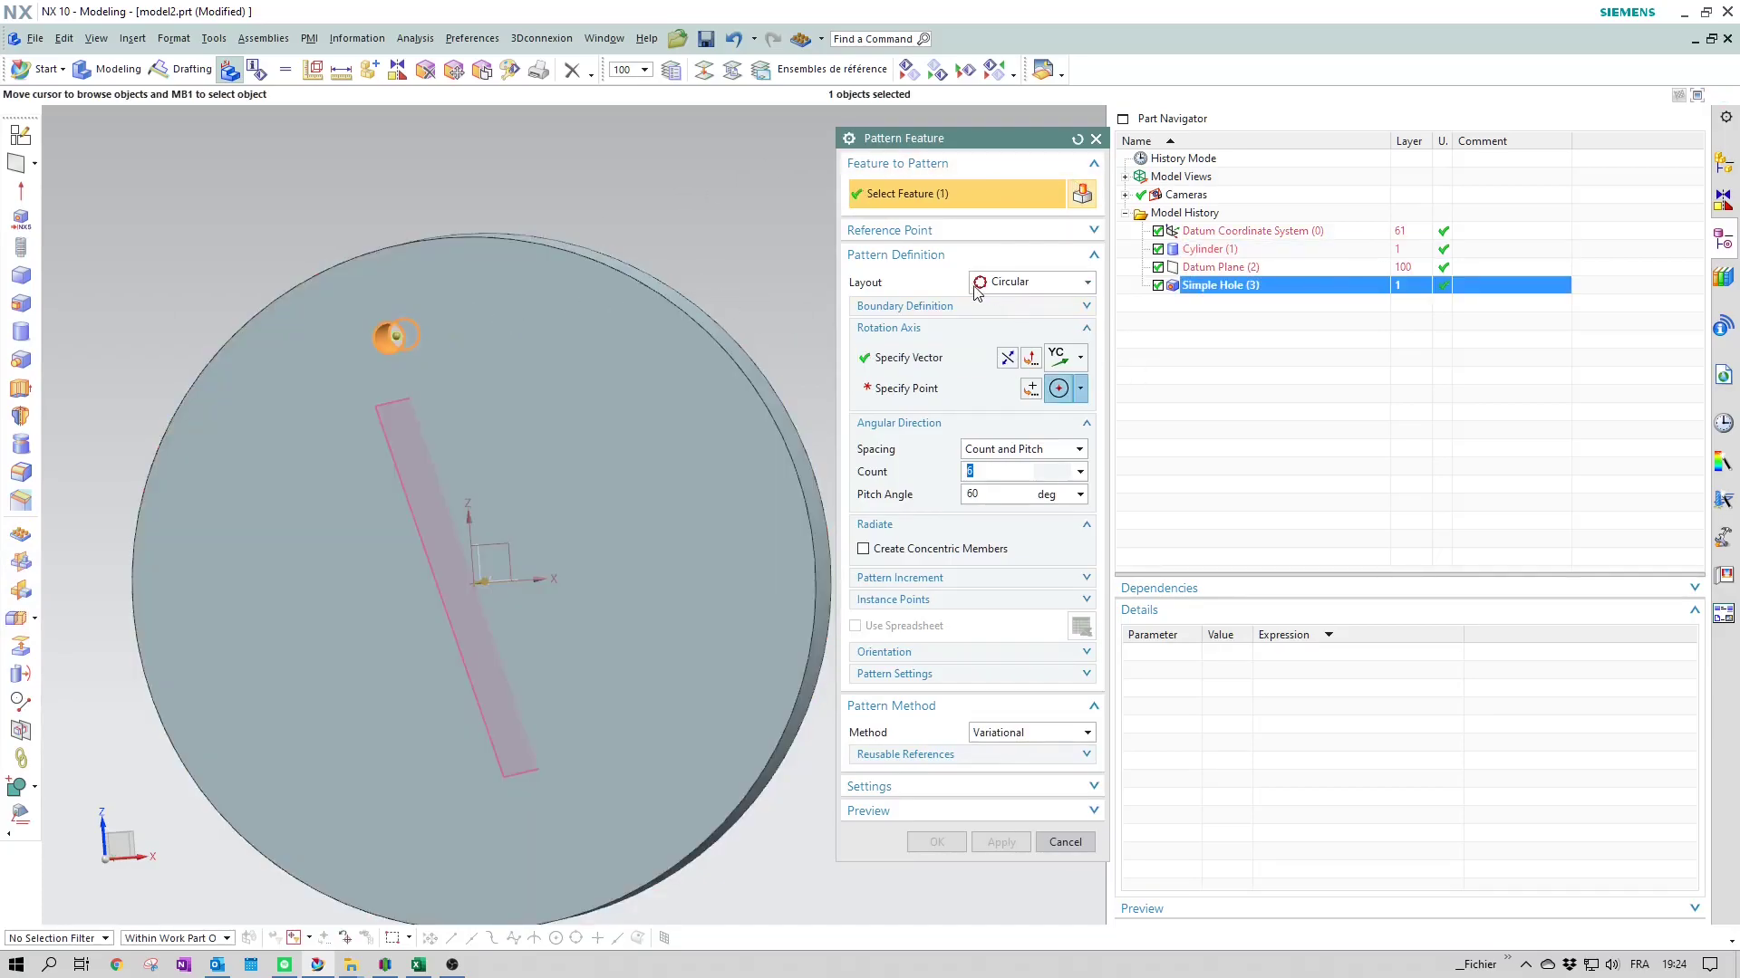
left_click(1087, 283)
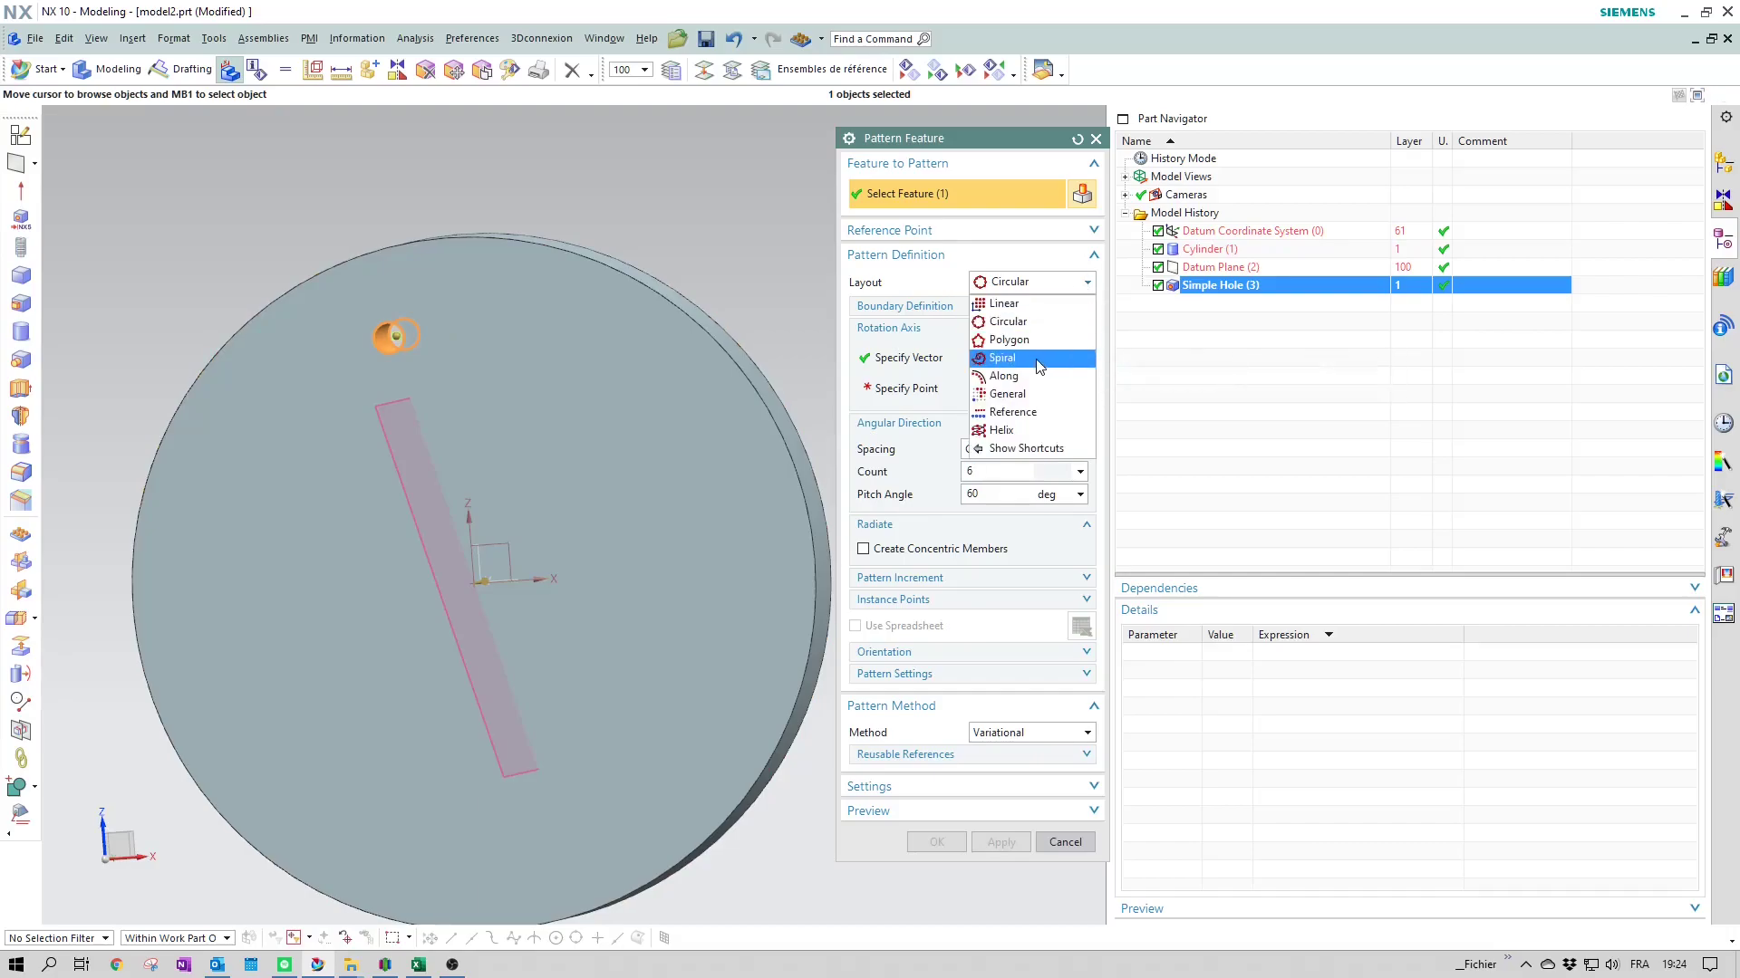
left_click(1004, 324)
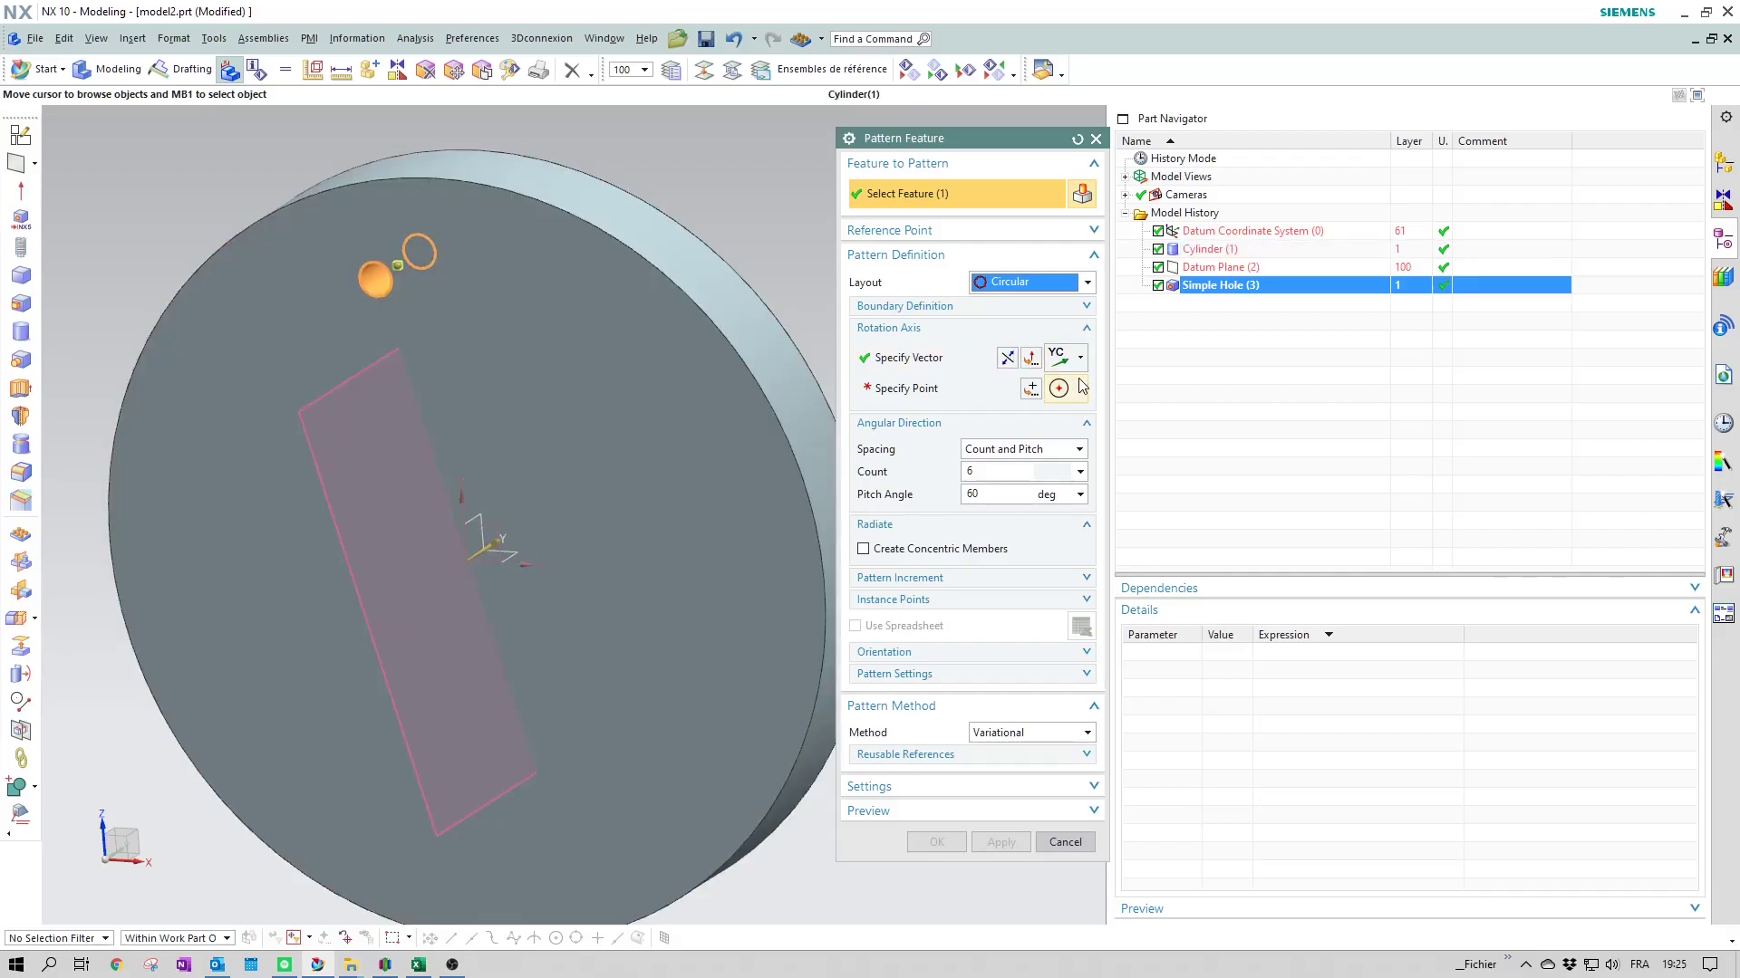
Step: Set the pattern's rotation point to the centre of the disc's front circular edge
left_click(1060, 389)
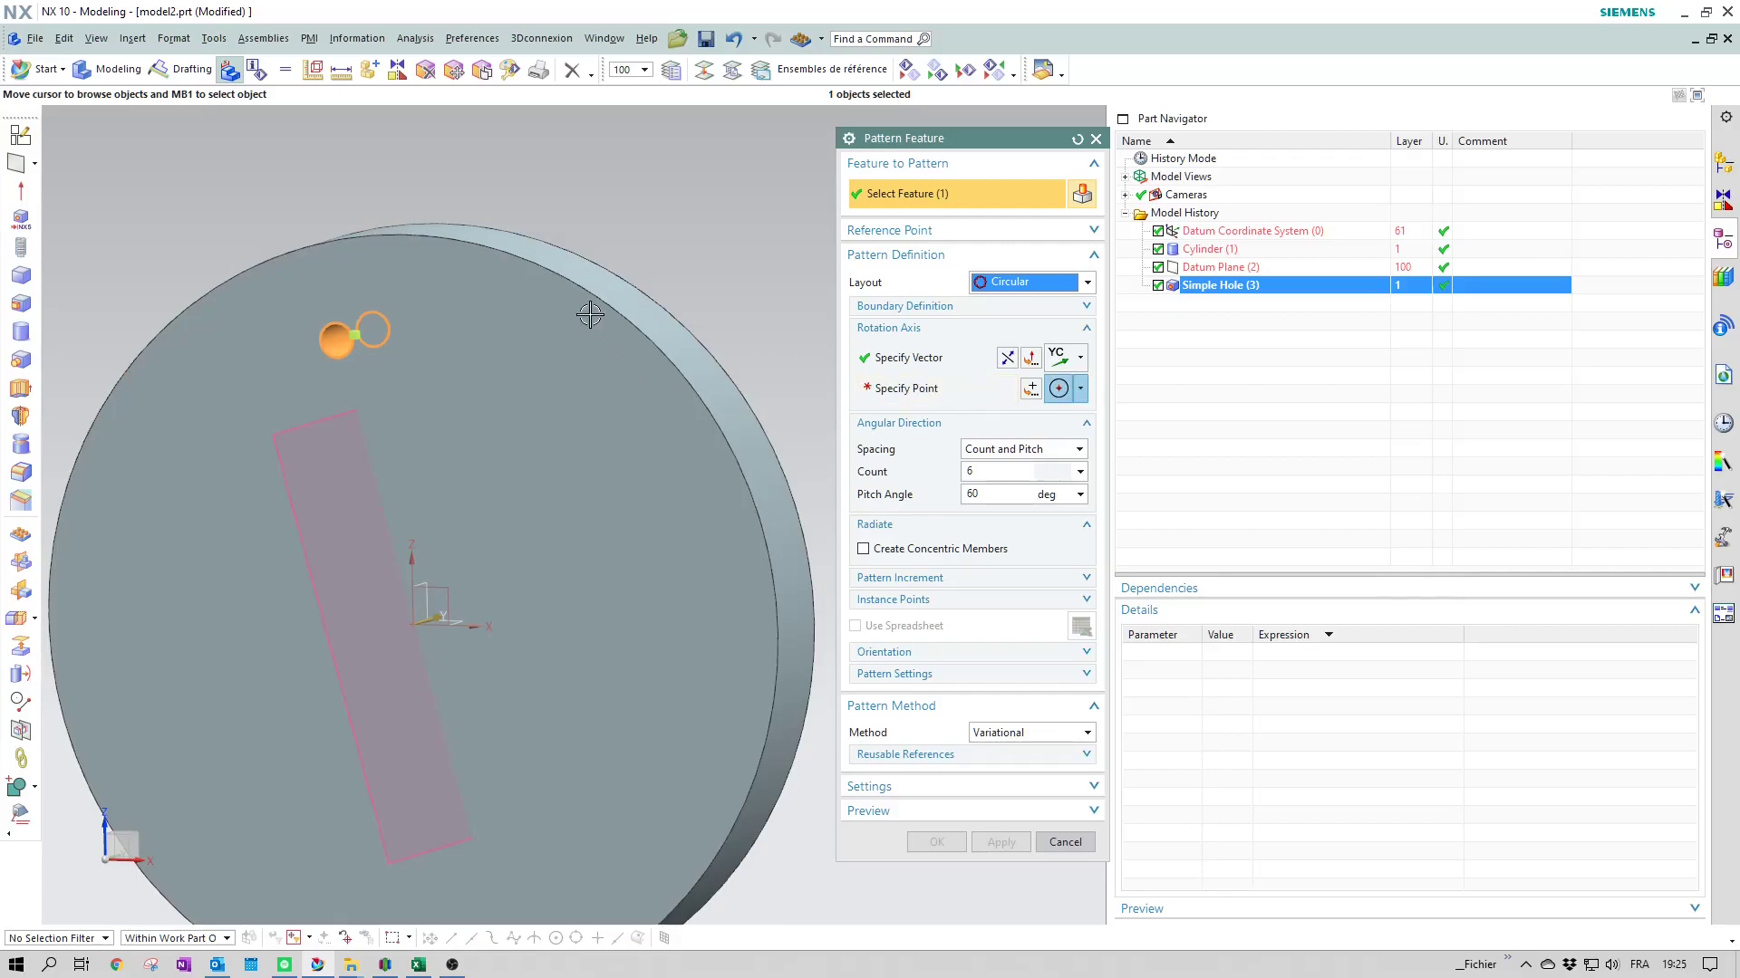
left_click(1001, 388)
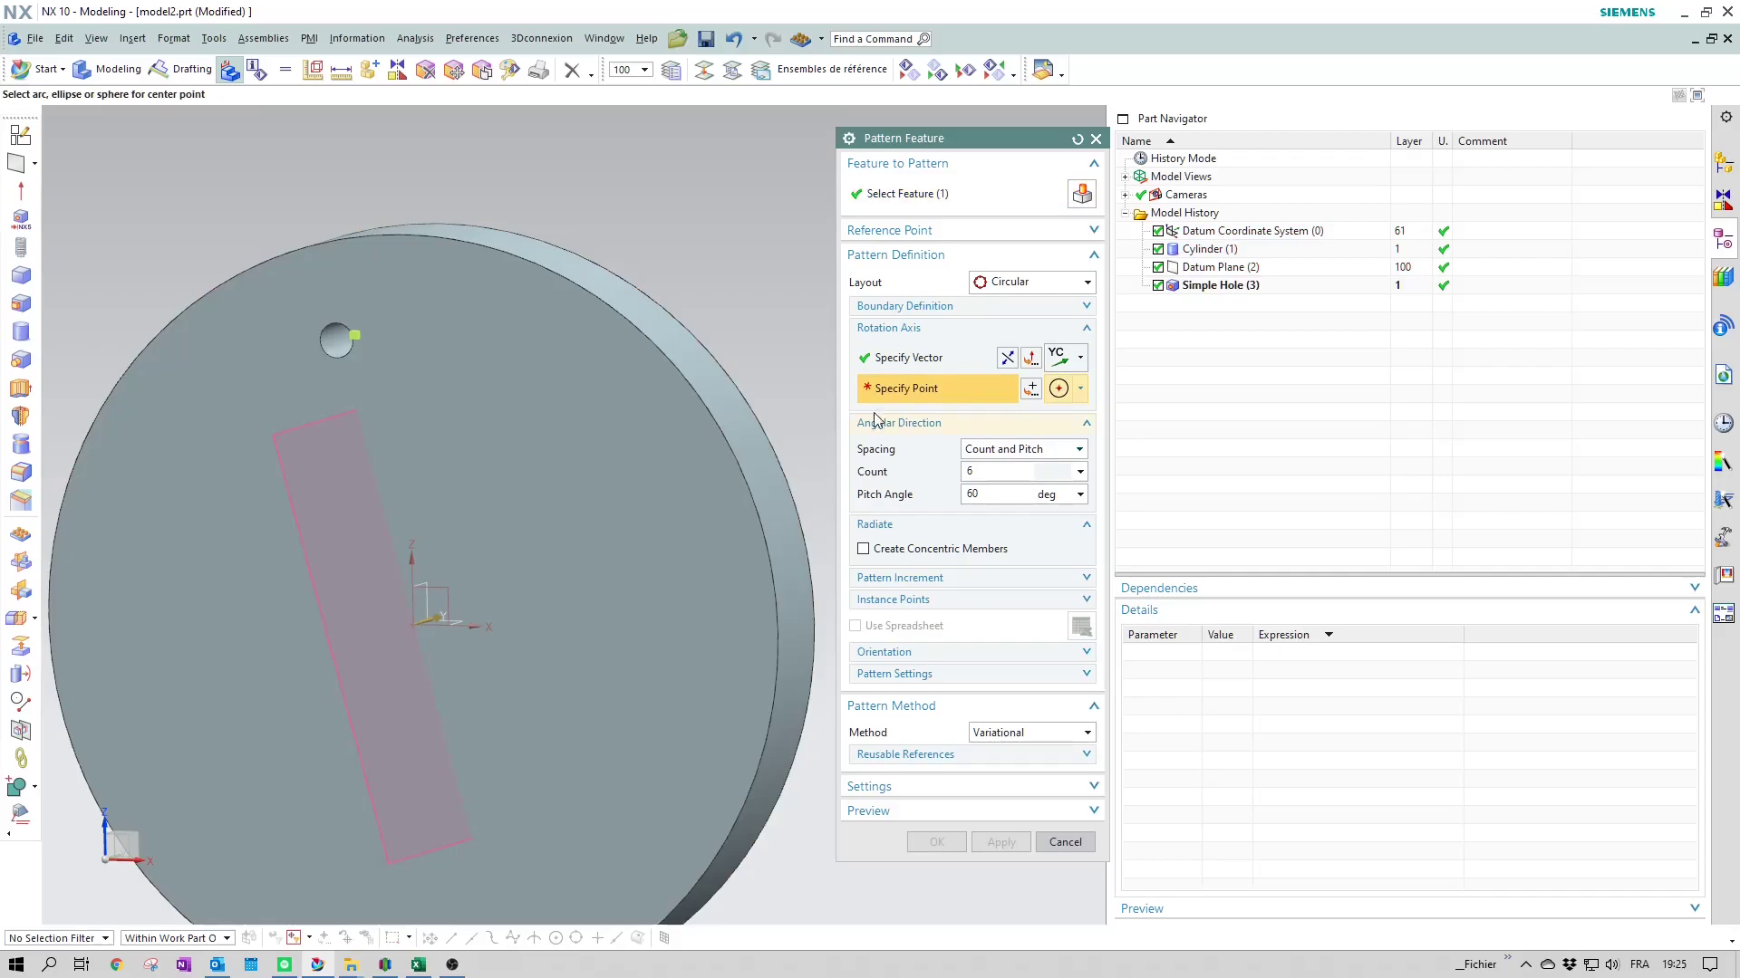
left_click(522, 266)
middle_click_drag(414, 638, 583, 339)
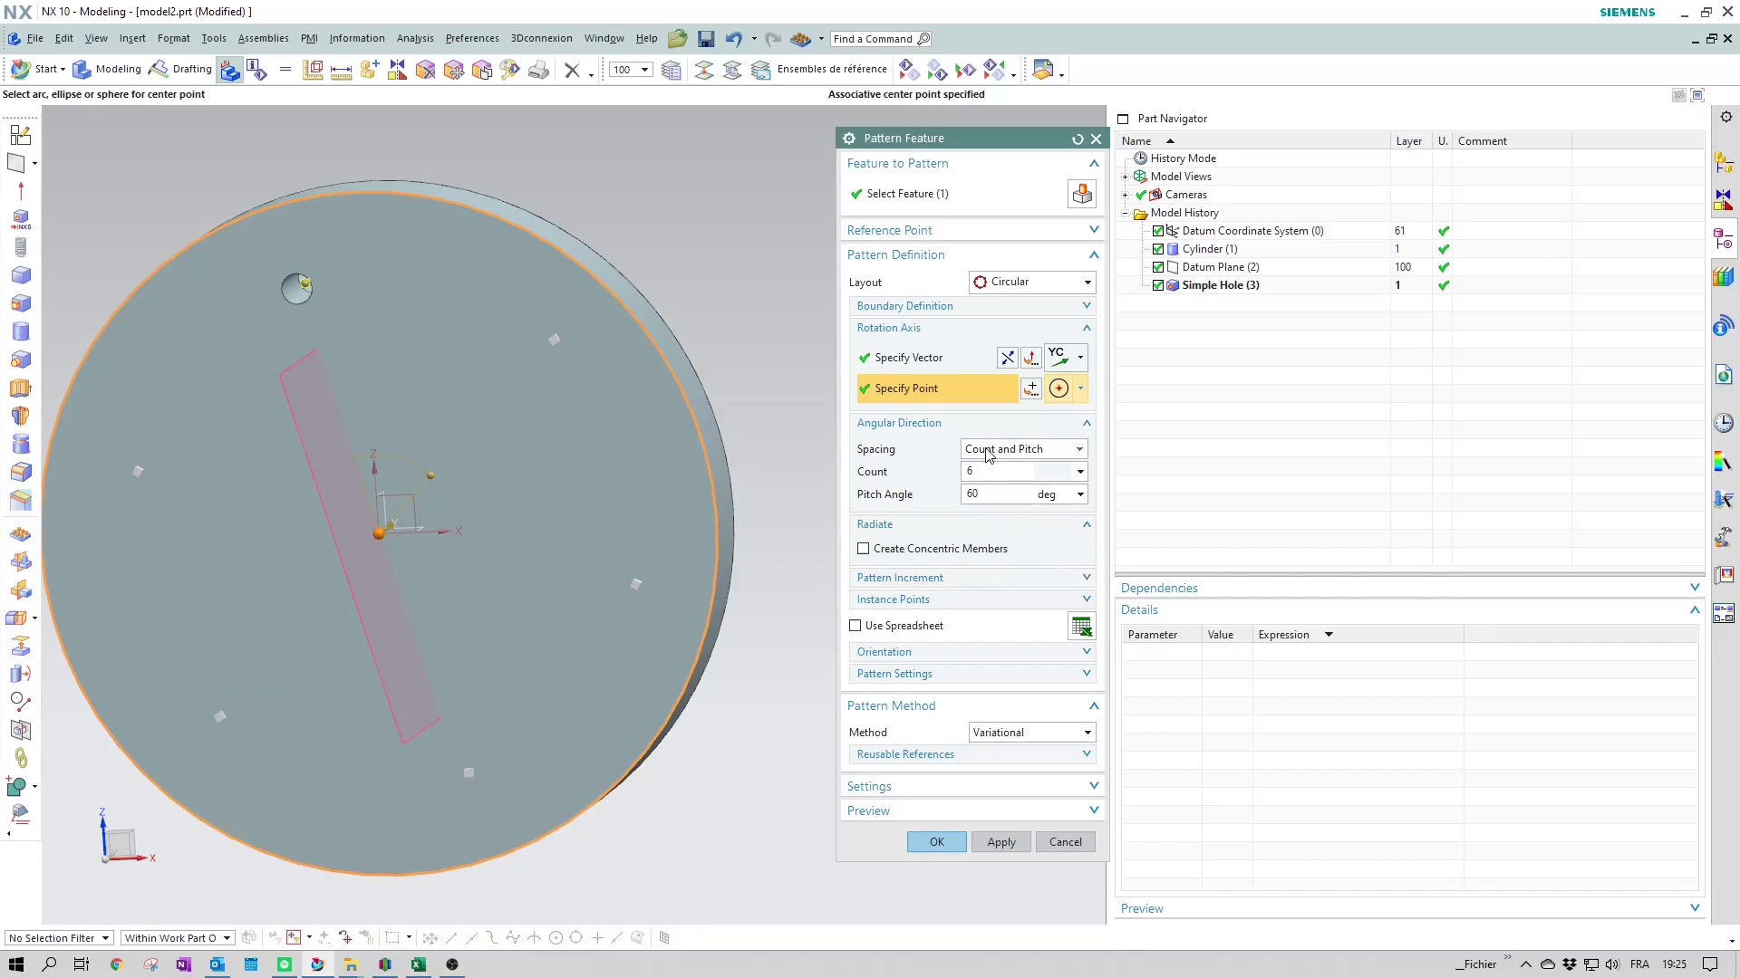
Step: Set the pattern's count to 8 and its pitch angle to 360/8 degrees, and create the pattern
left_click(998, 497)
type("3")
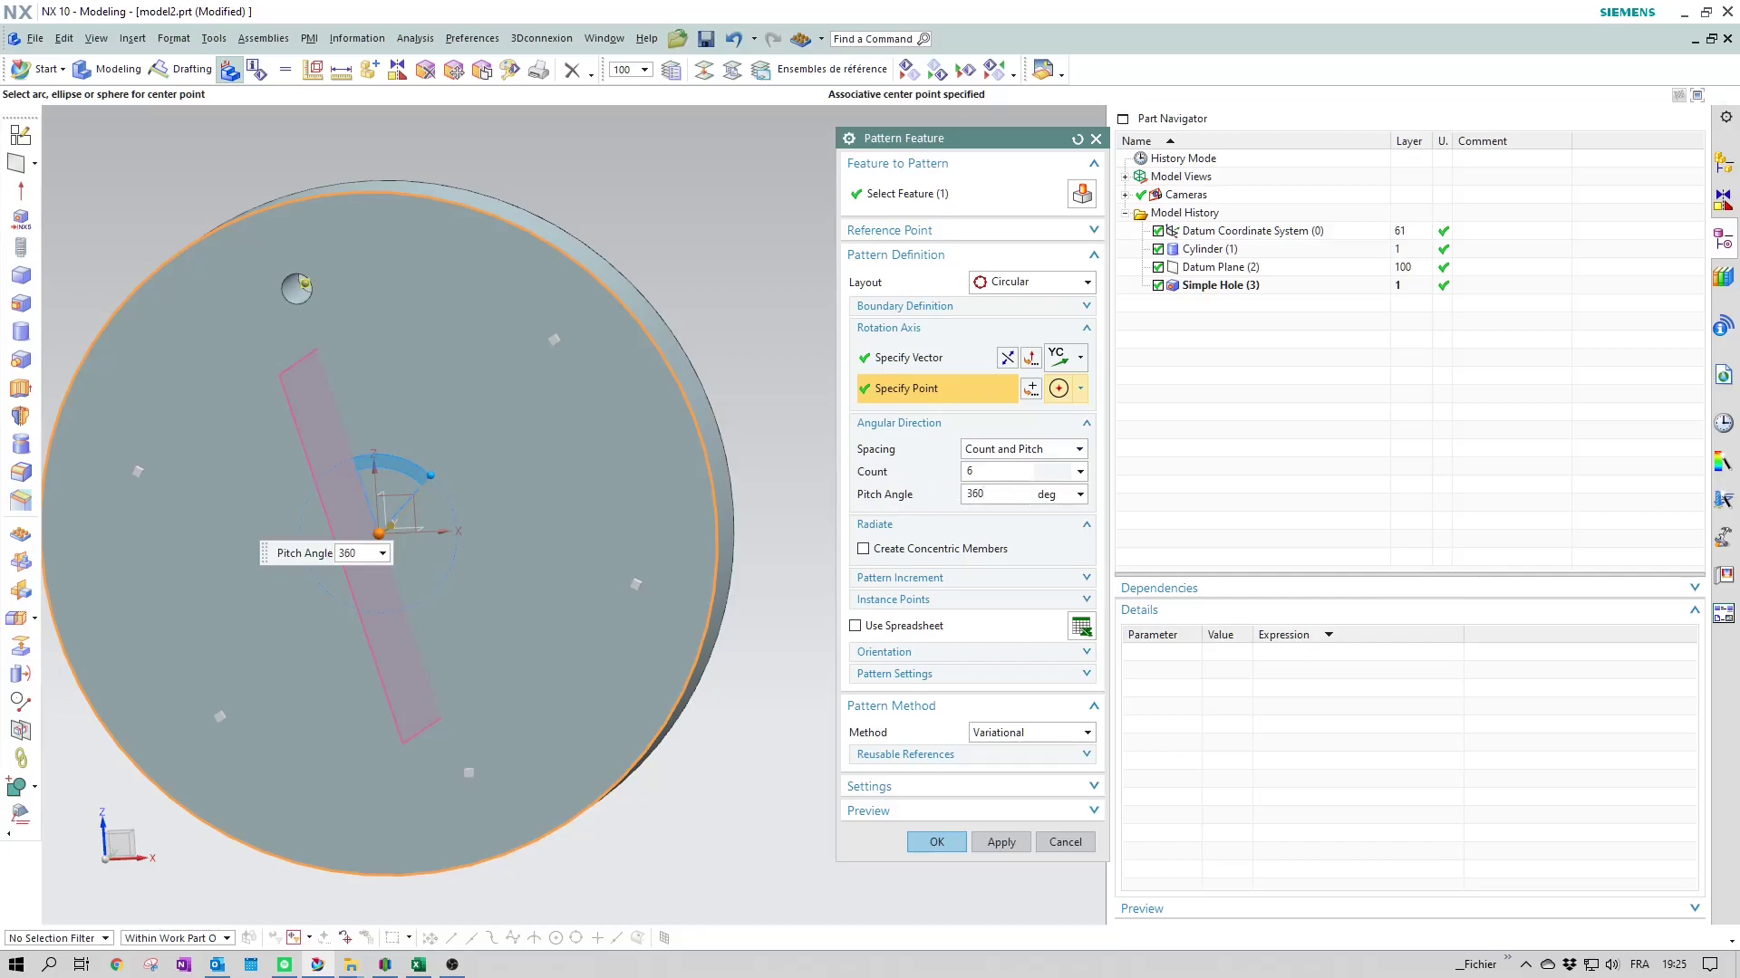
left_click(996, 471)
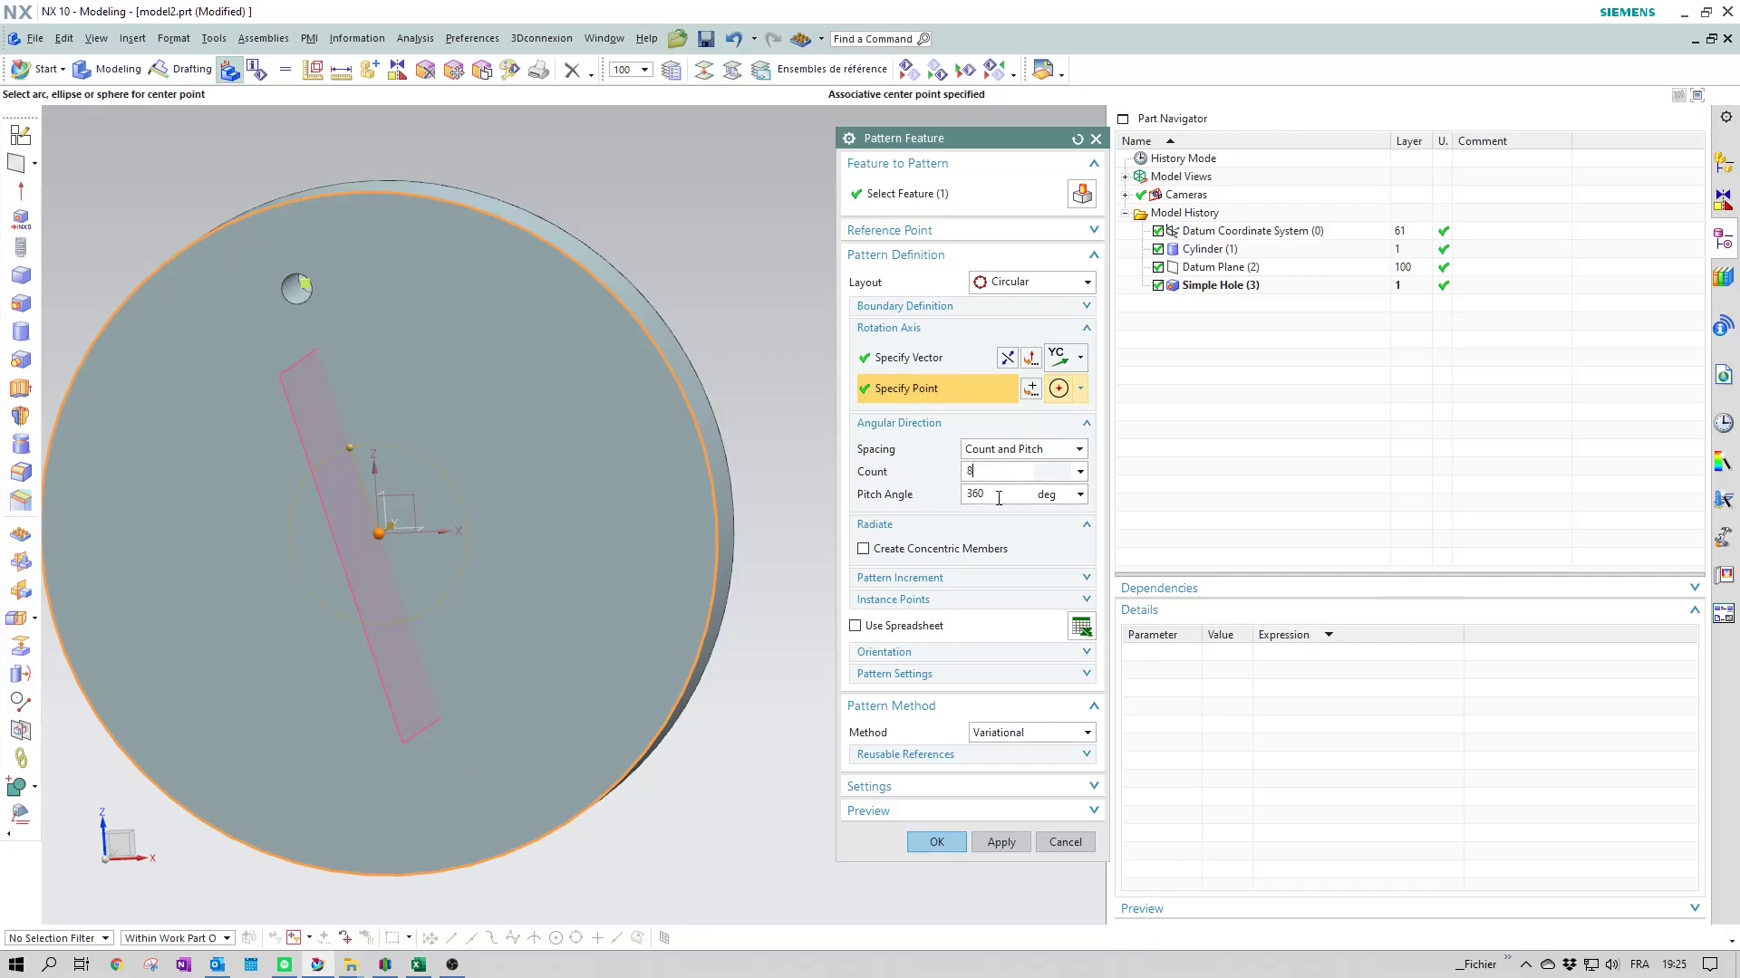
left_click(998, 494)
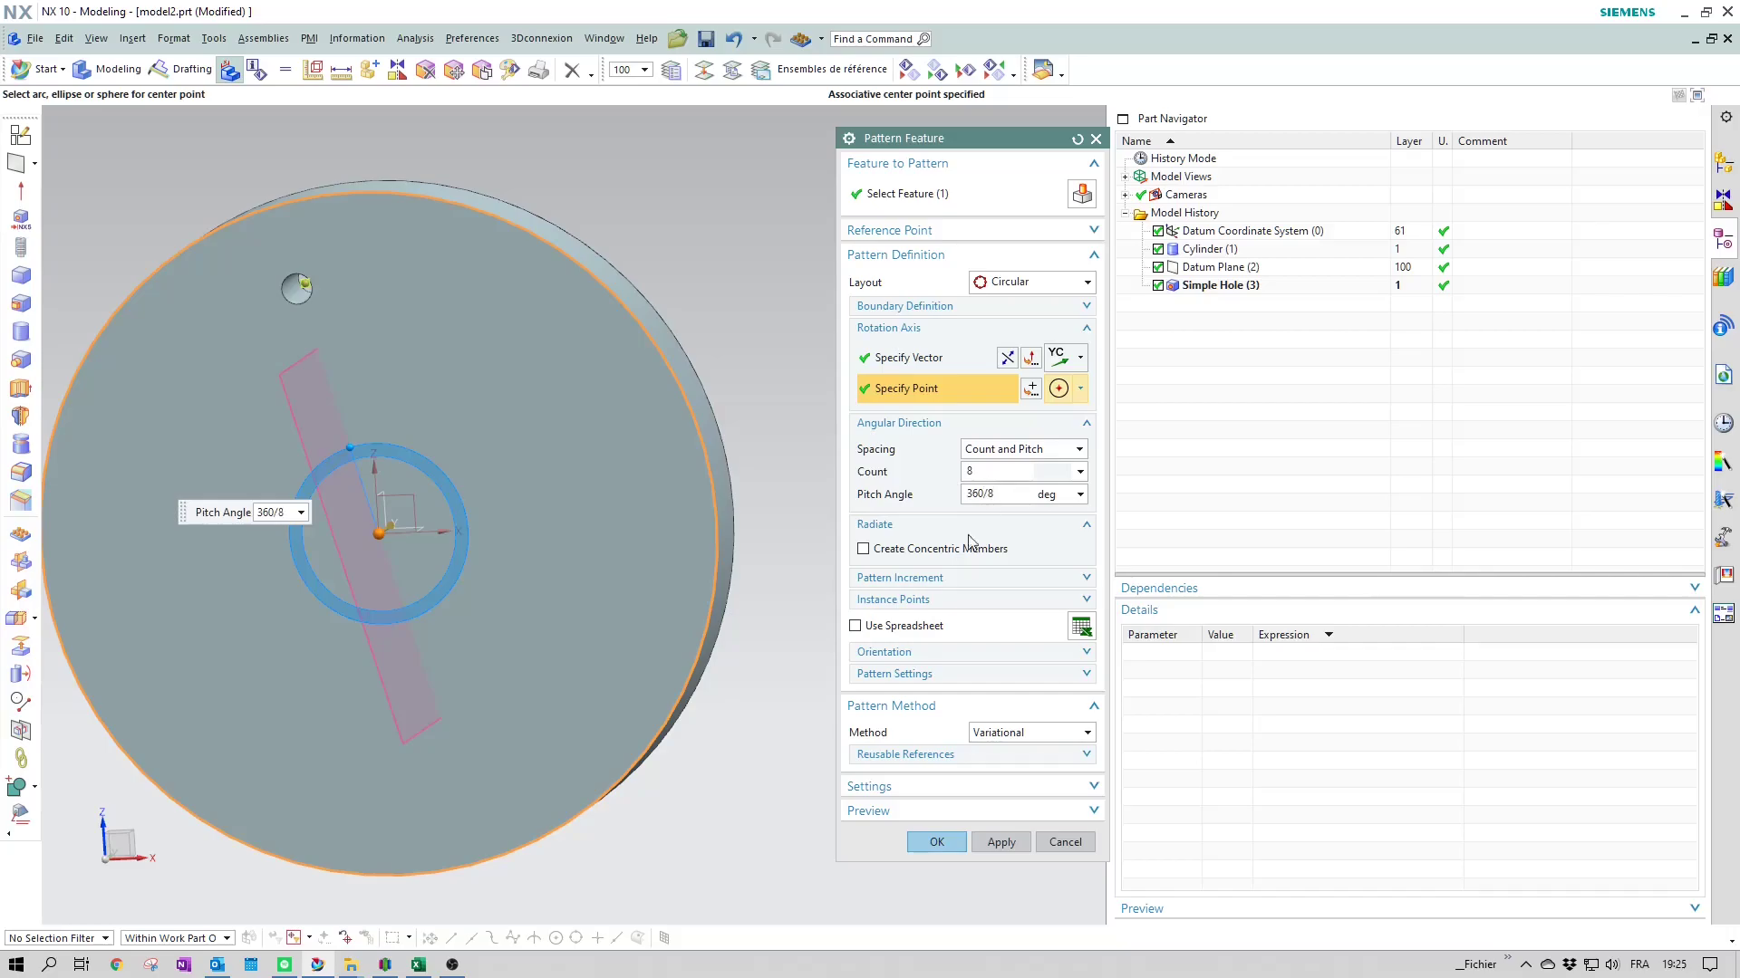
left_click(937, 843)
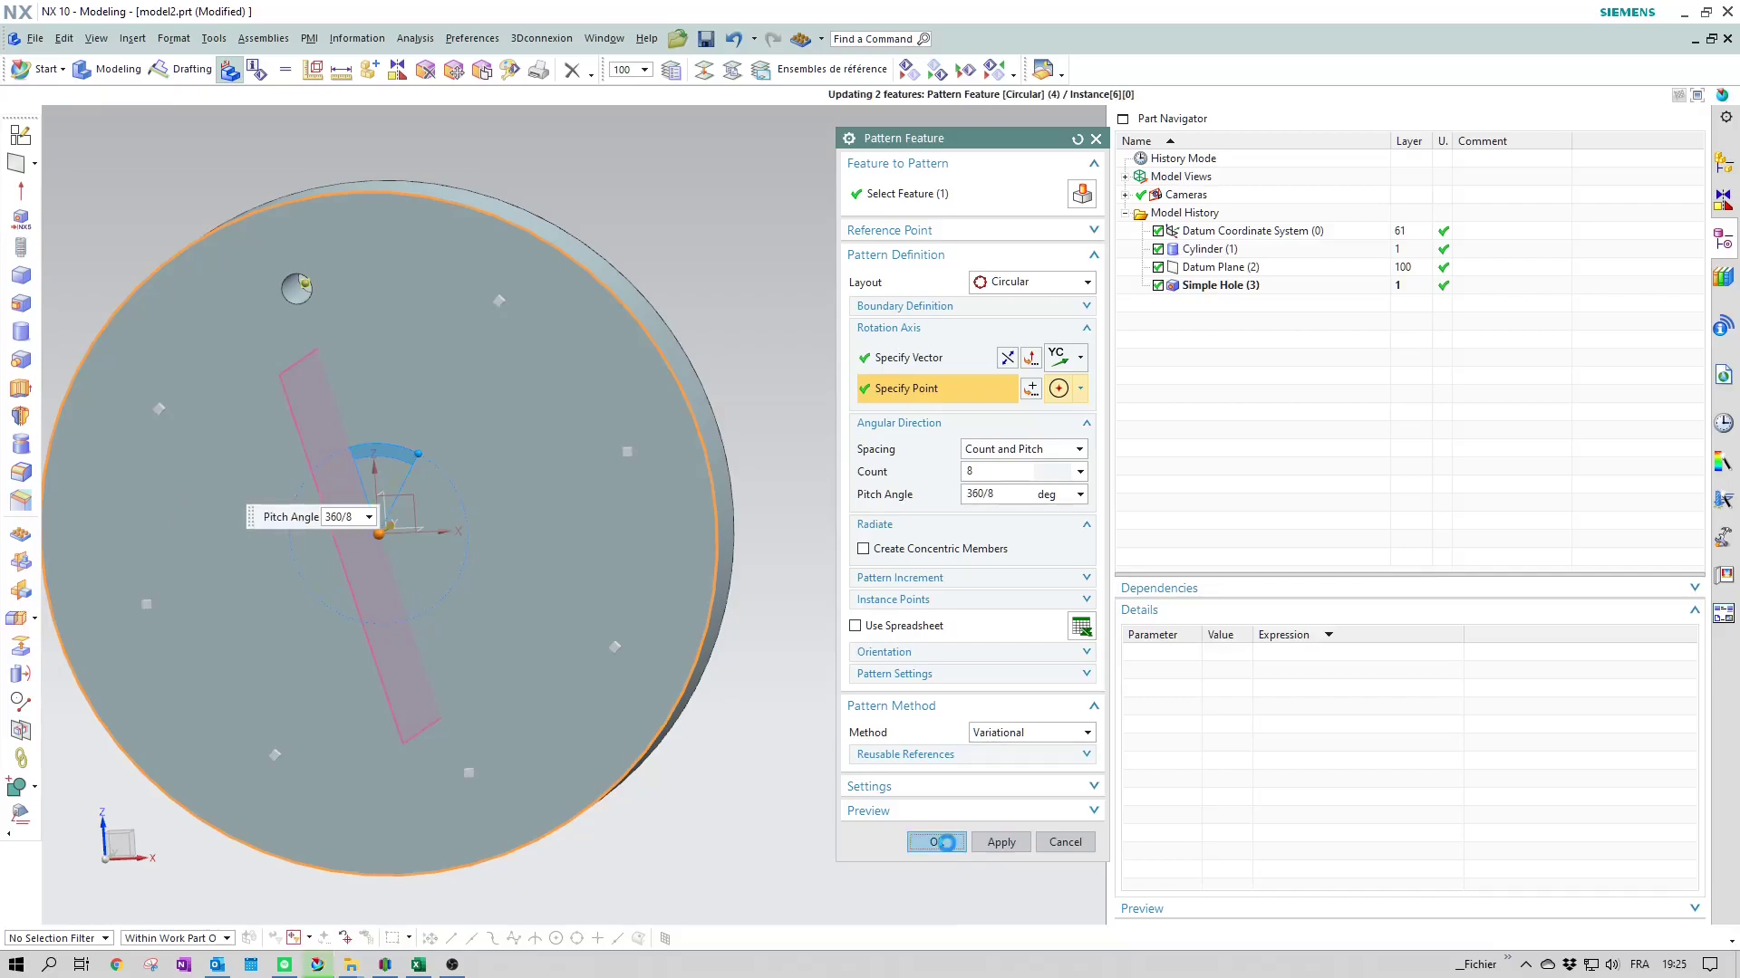
Step: Link the circular pattern's pitch angle to its count with the expression 360/P18
middle_click_drag(672, 528, 382, 344)
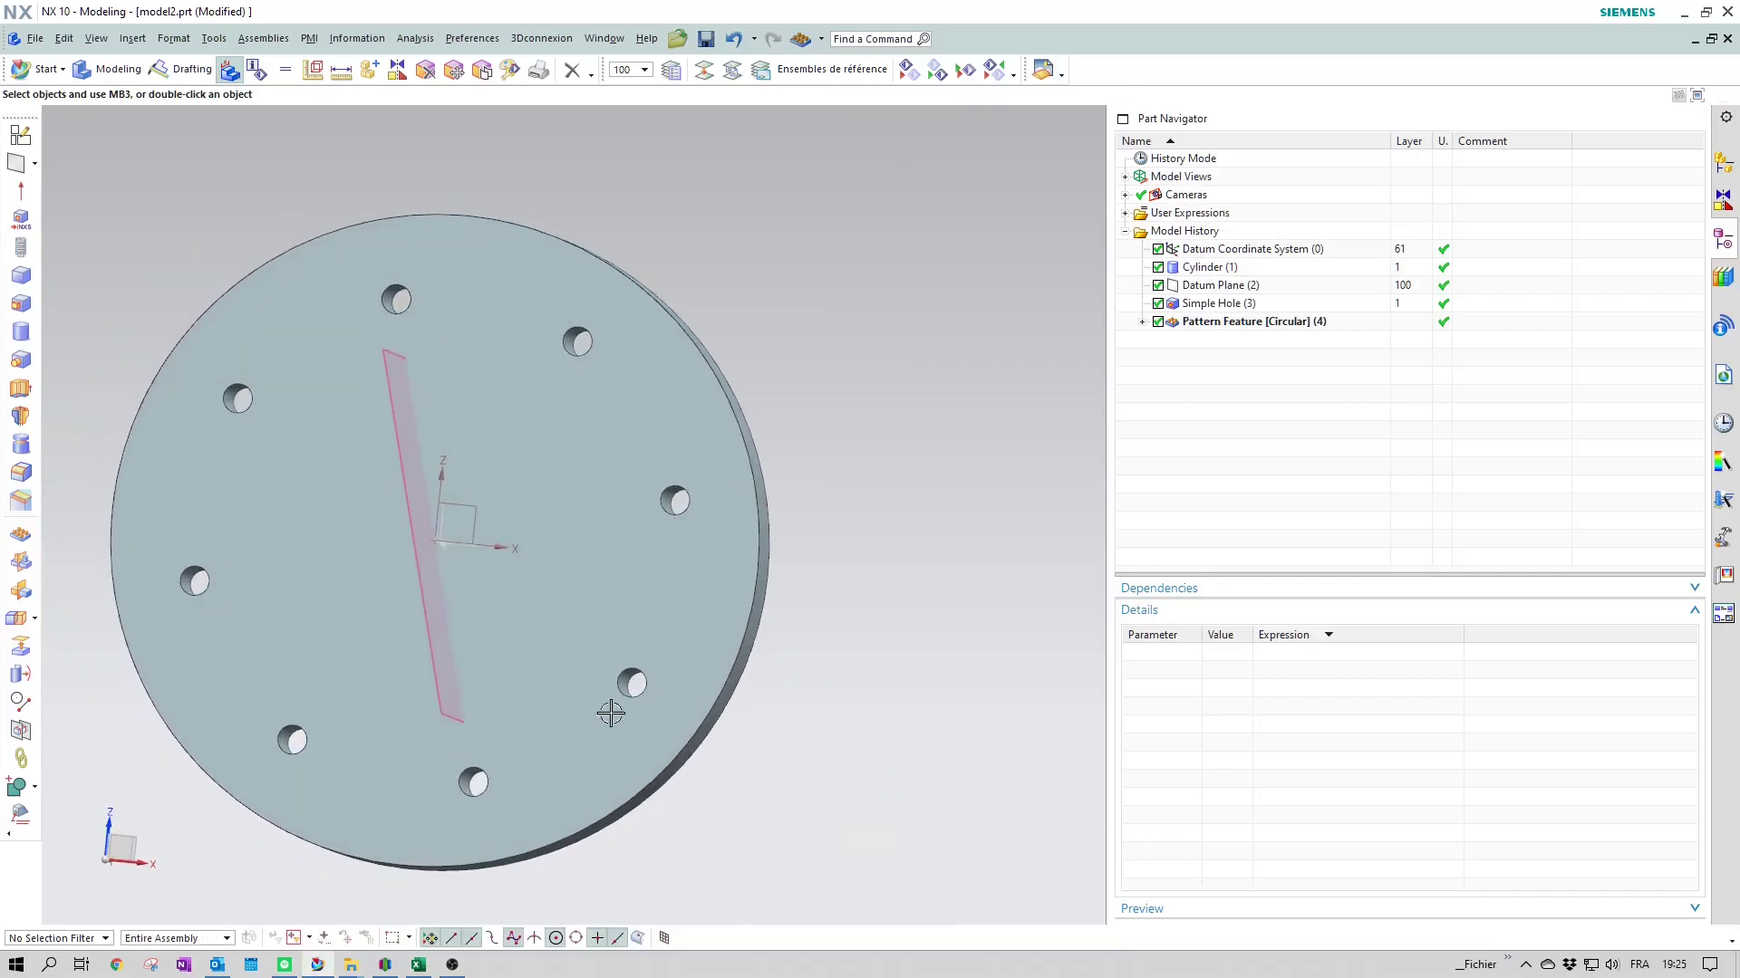
middle_click_drag(524, 338, 990, 277)
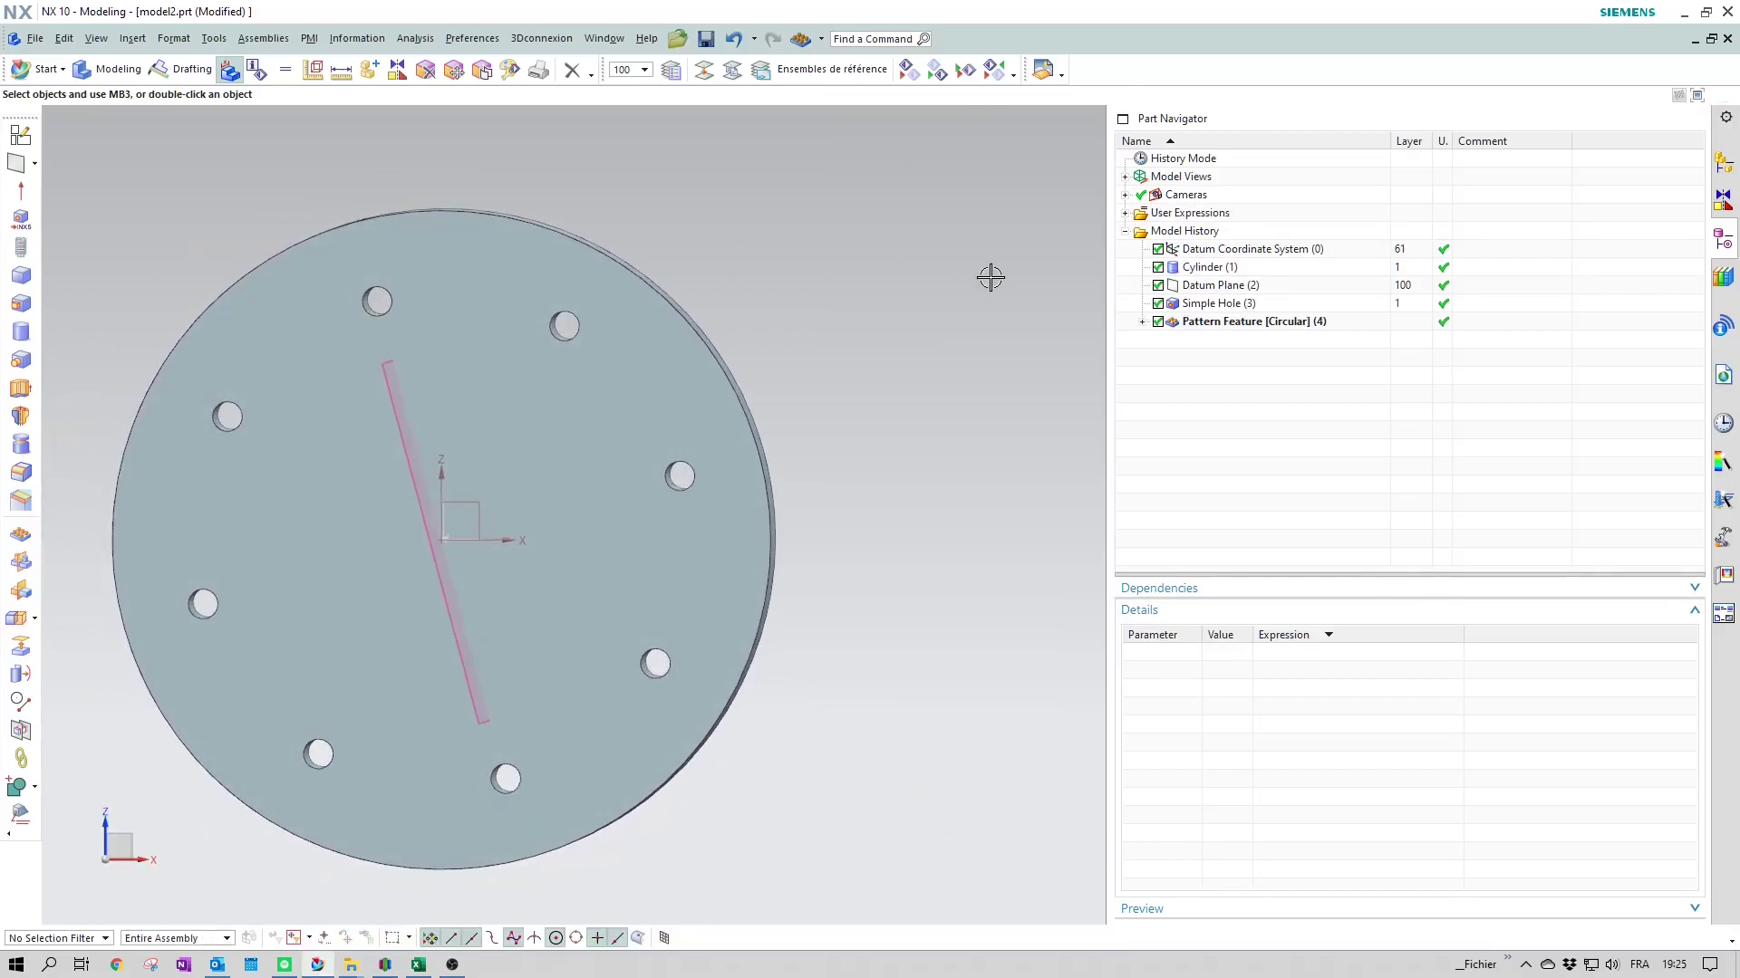
left_click(1258, 323)
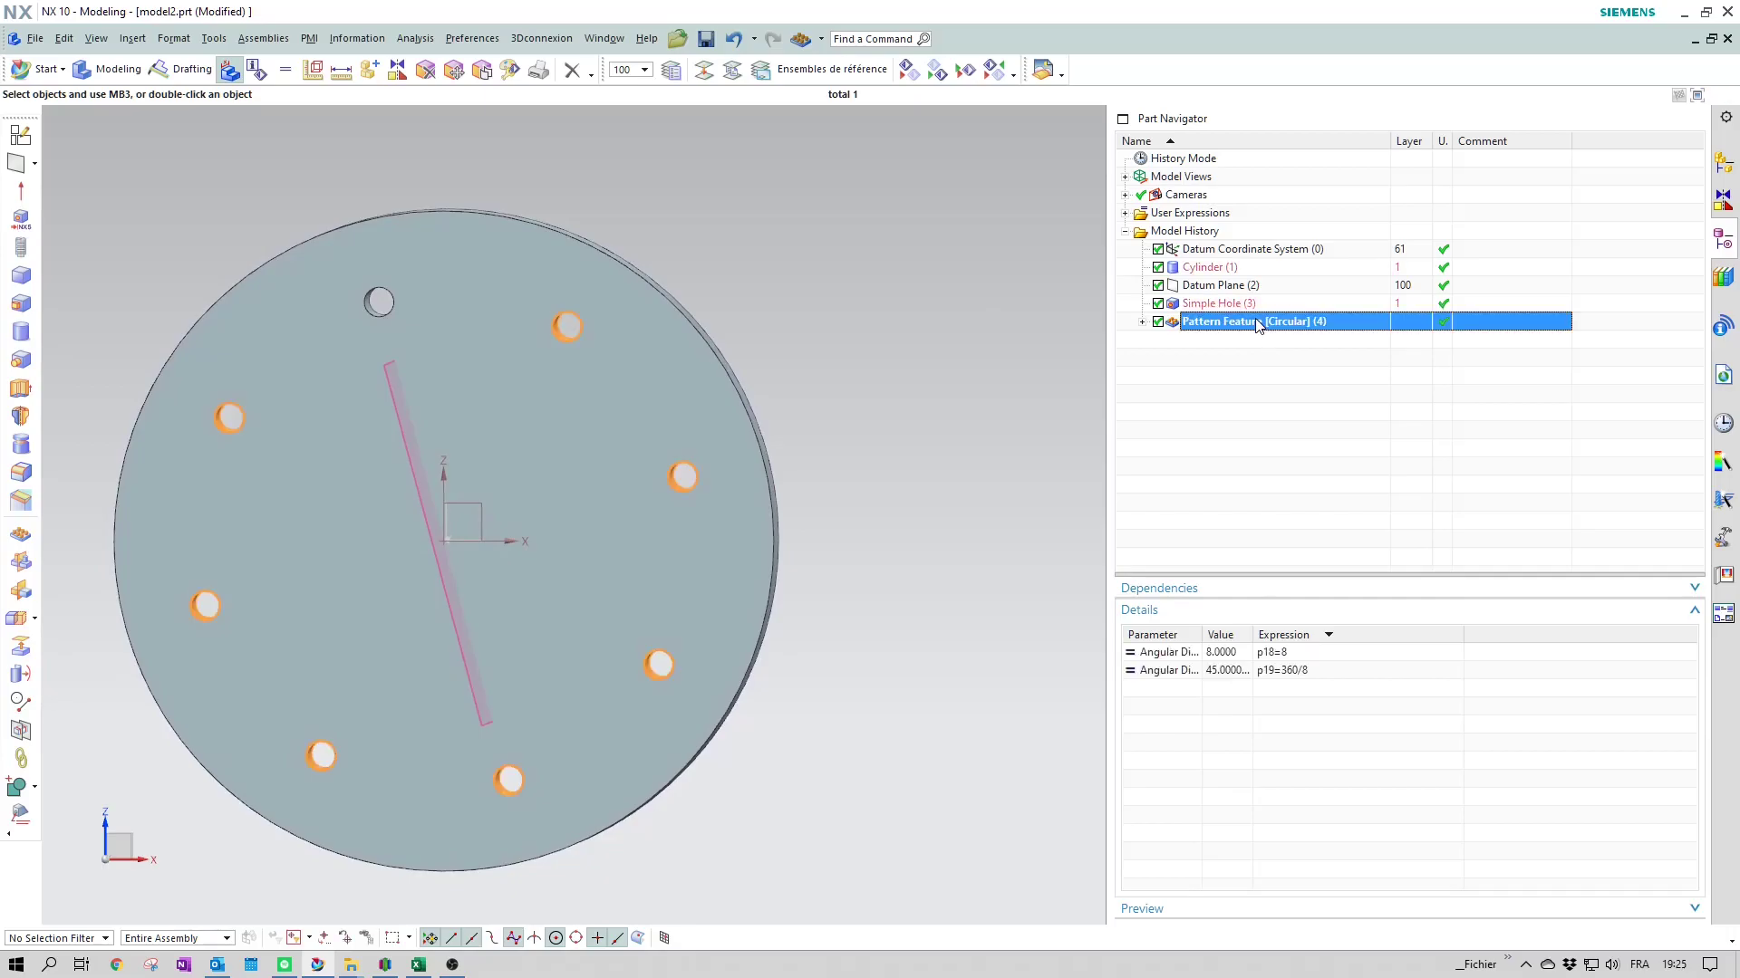
left_click(1309, 672)
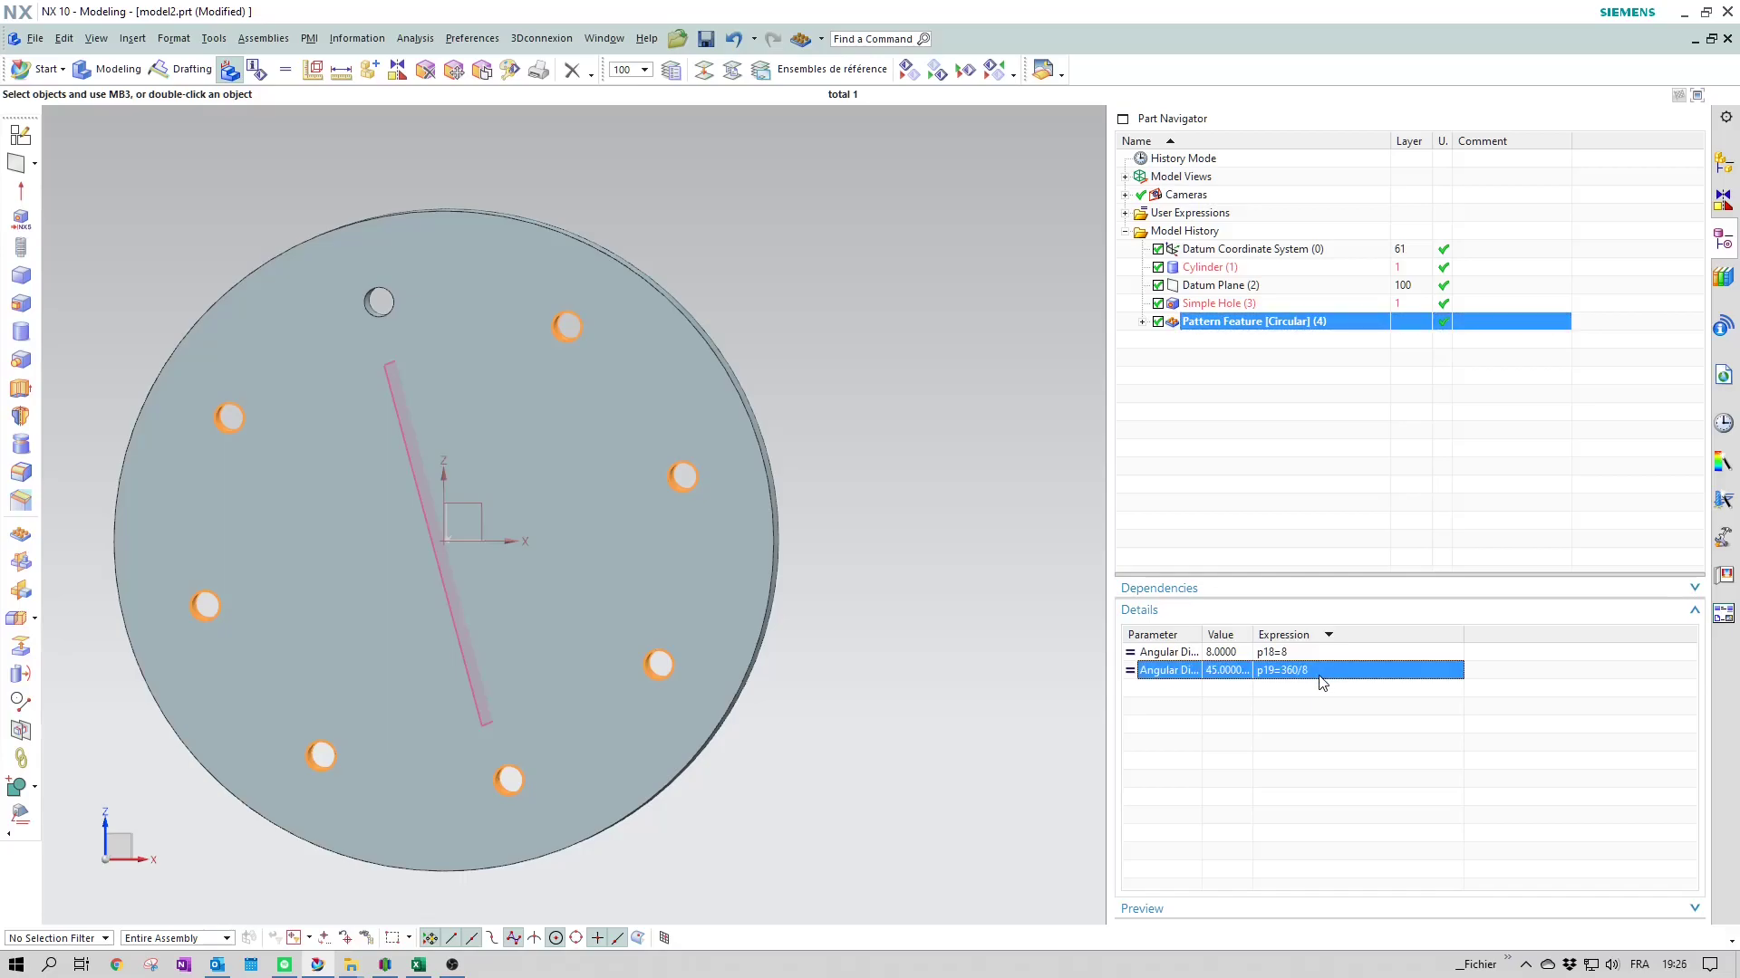
left_click(1322, 672)
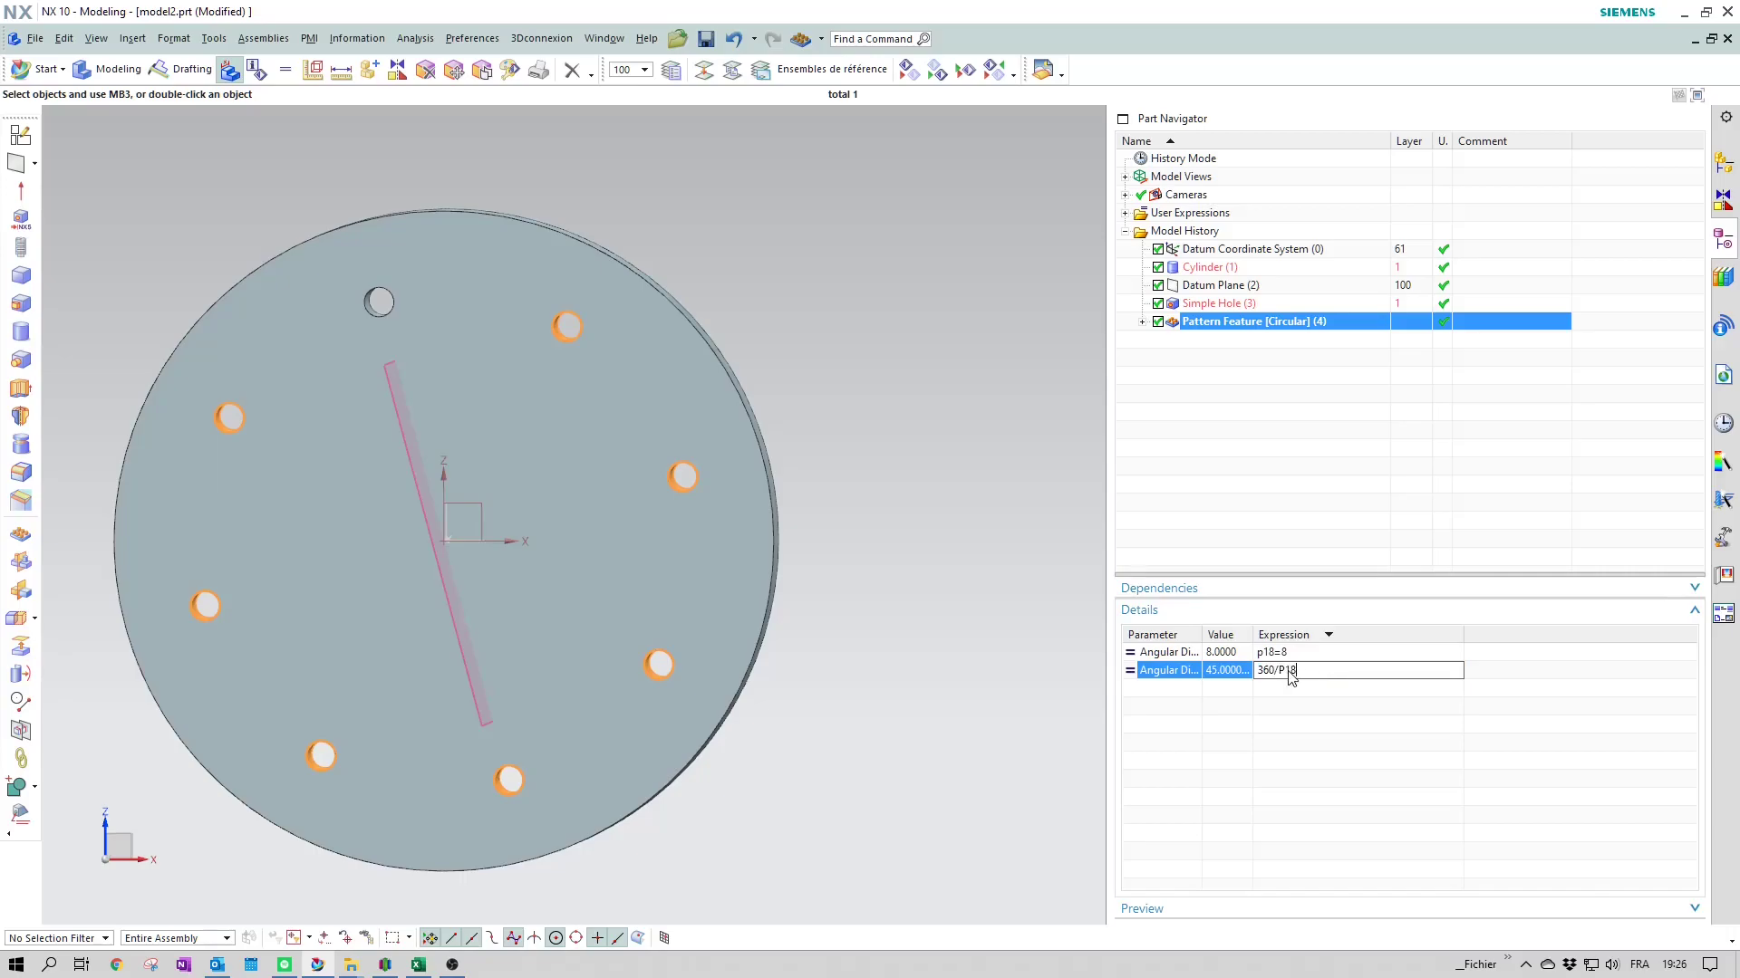
type("360/P18")
key("Return")
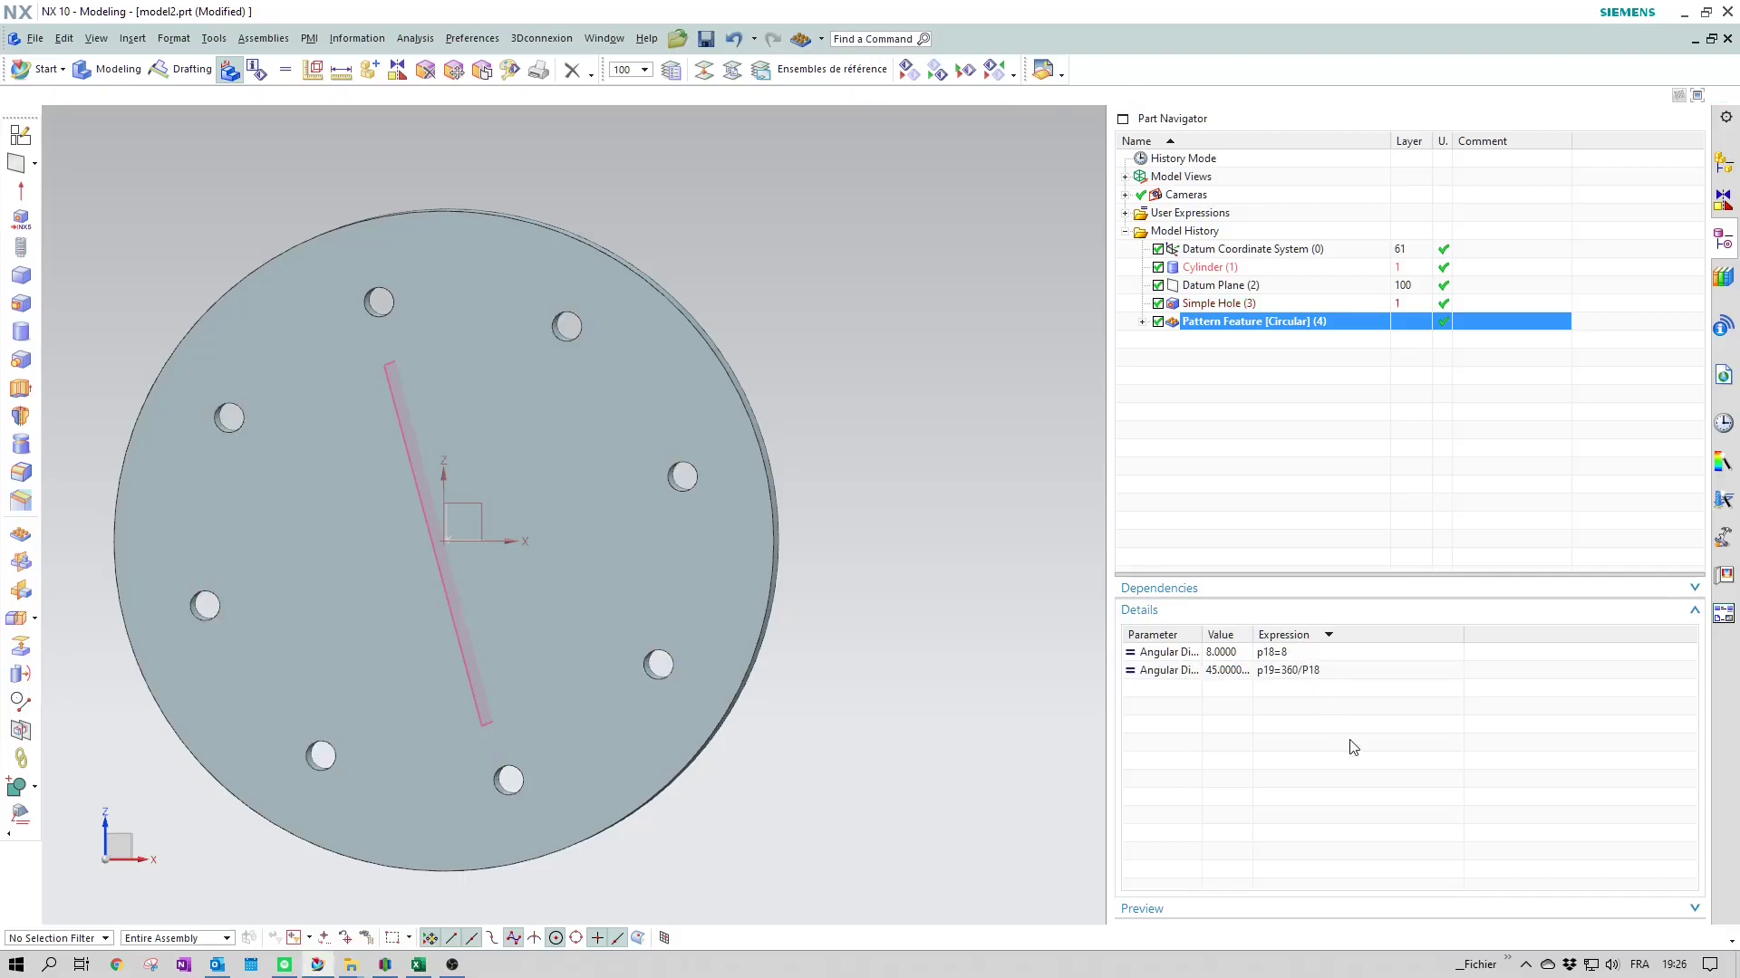
Step: Set the circular pattern's count expression to 16
double_click(1311, 654)
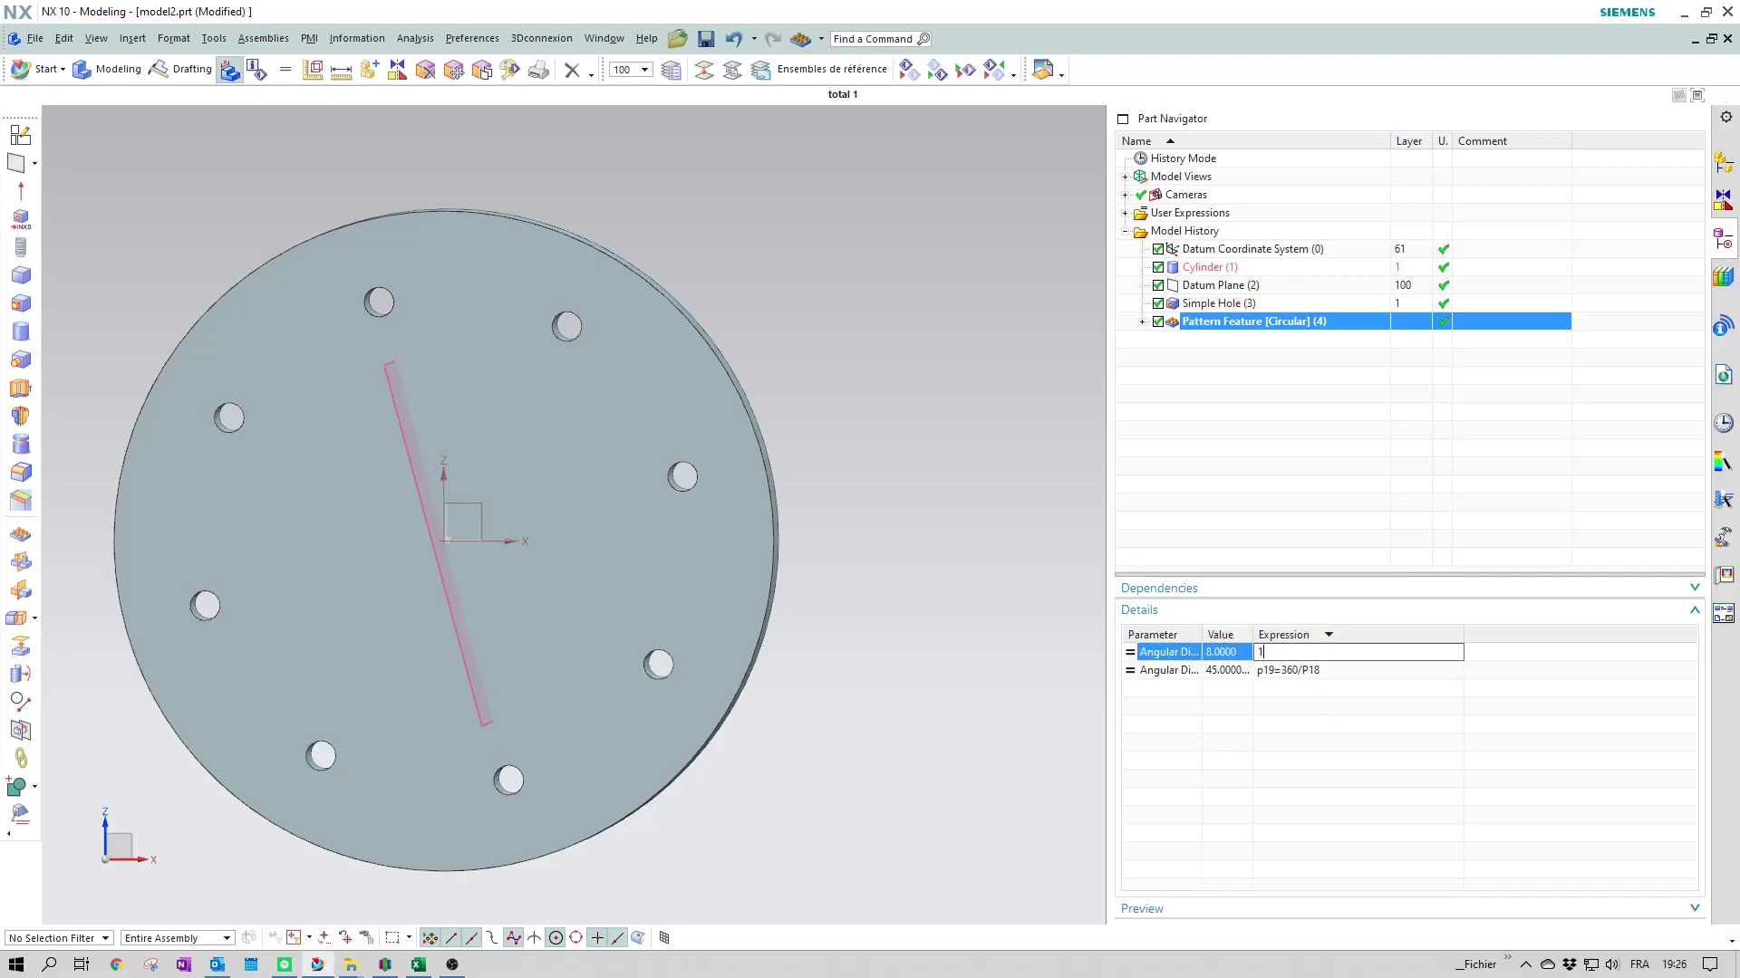
type("16")
key("Return")
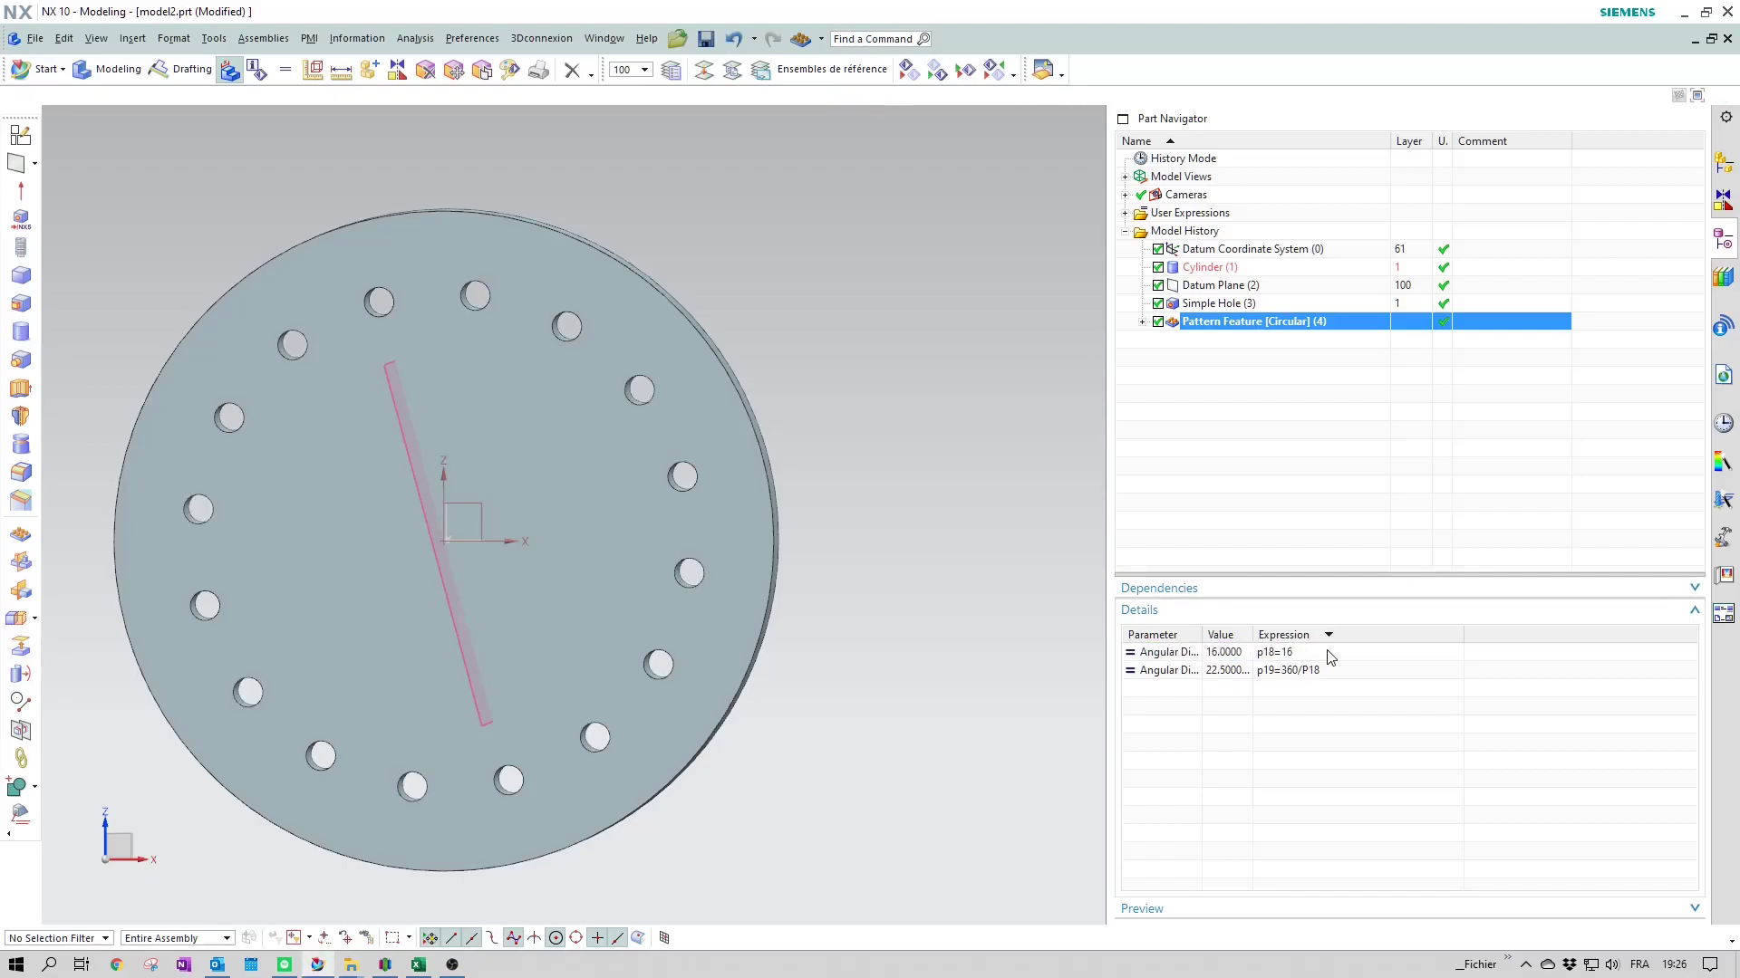
Step: Set the circular pattern's count expression to 7
double_click(1306, 659)
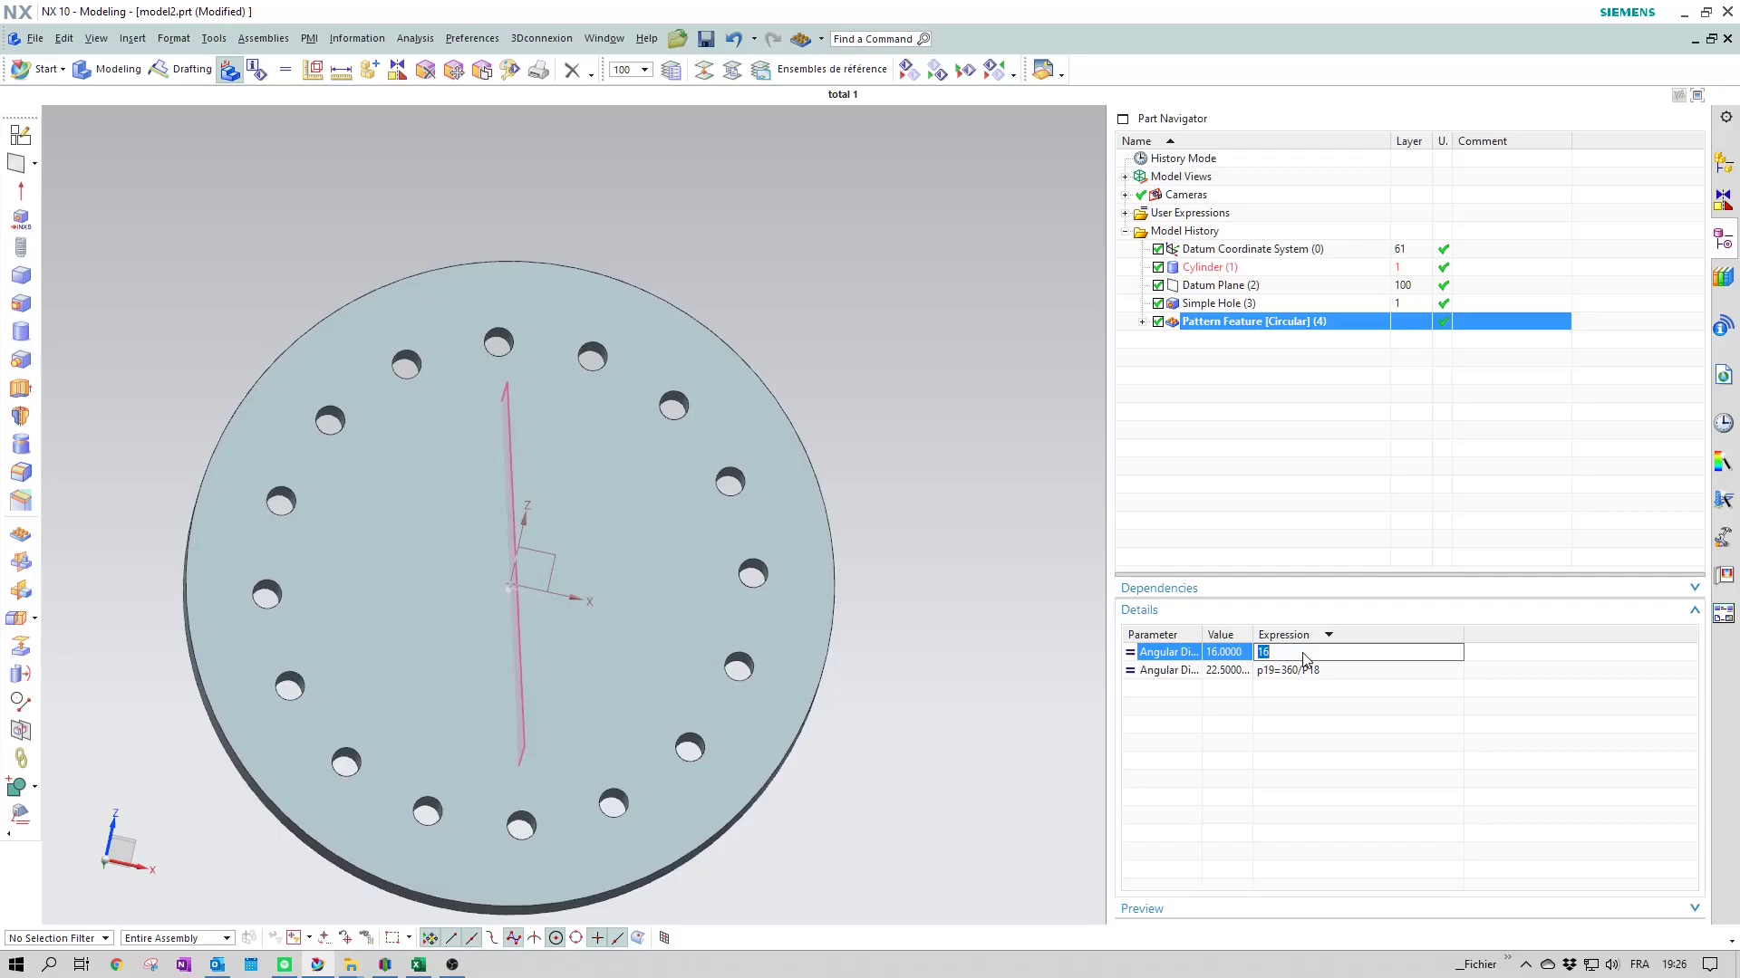
type("7")
key("Return")
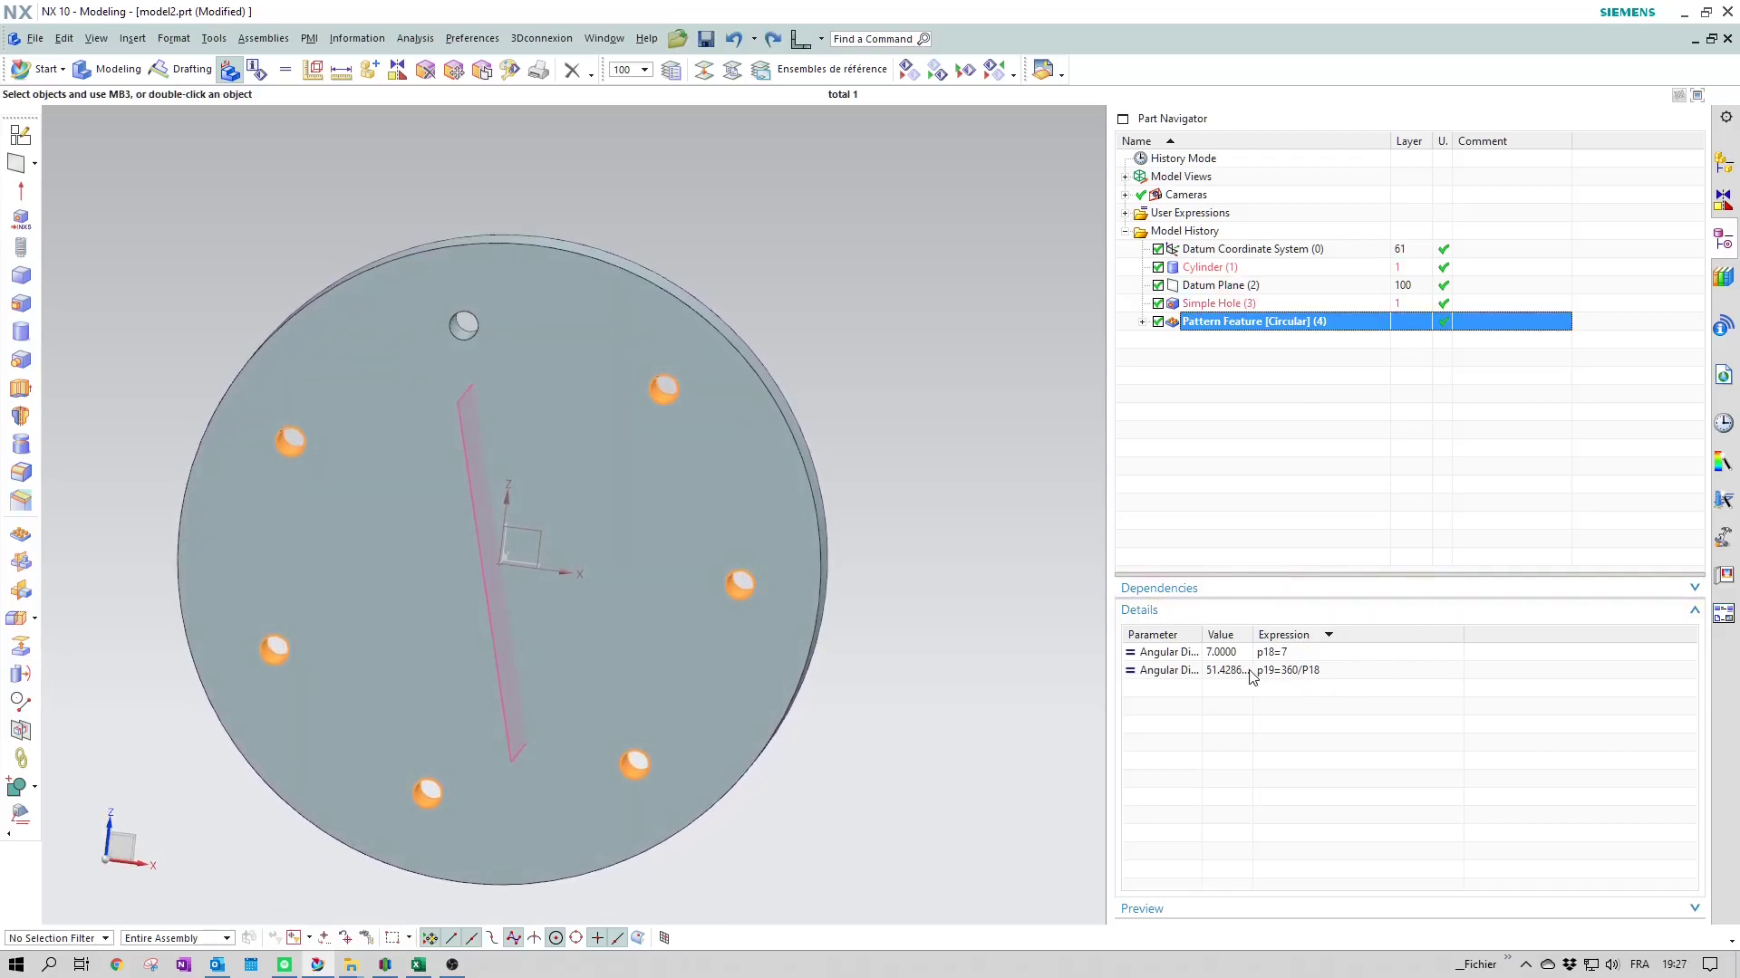
Step: Link the datum plane's angle to half the pattern's pitch angle with the expression P19/2
left_click(1265, 286)
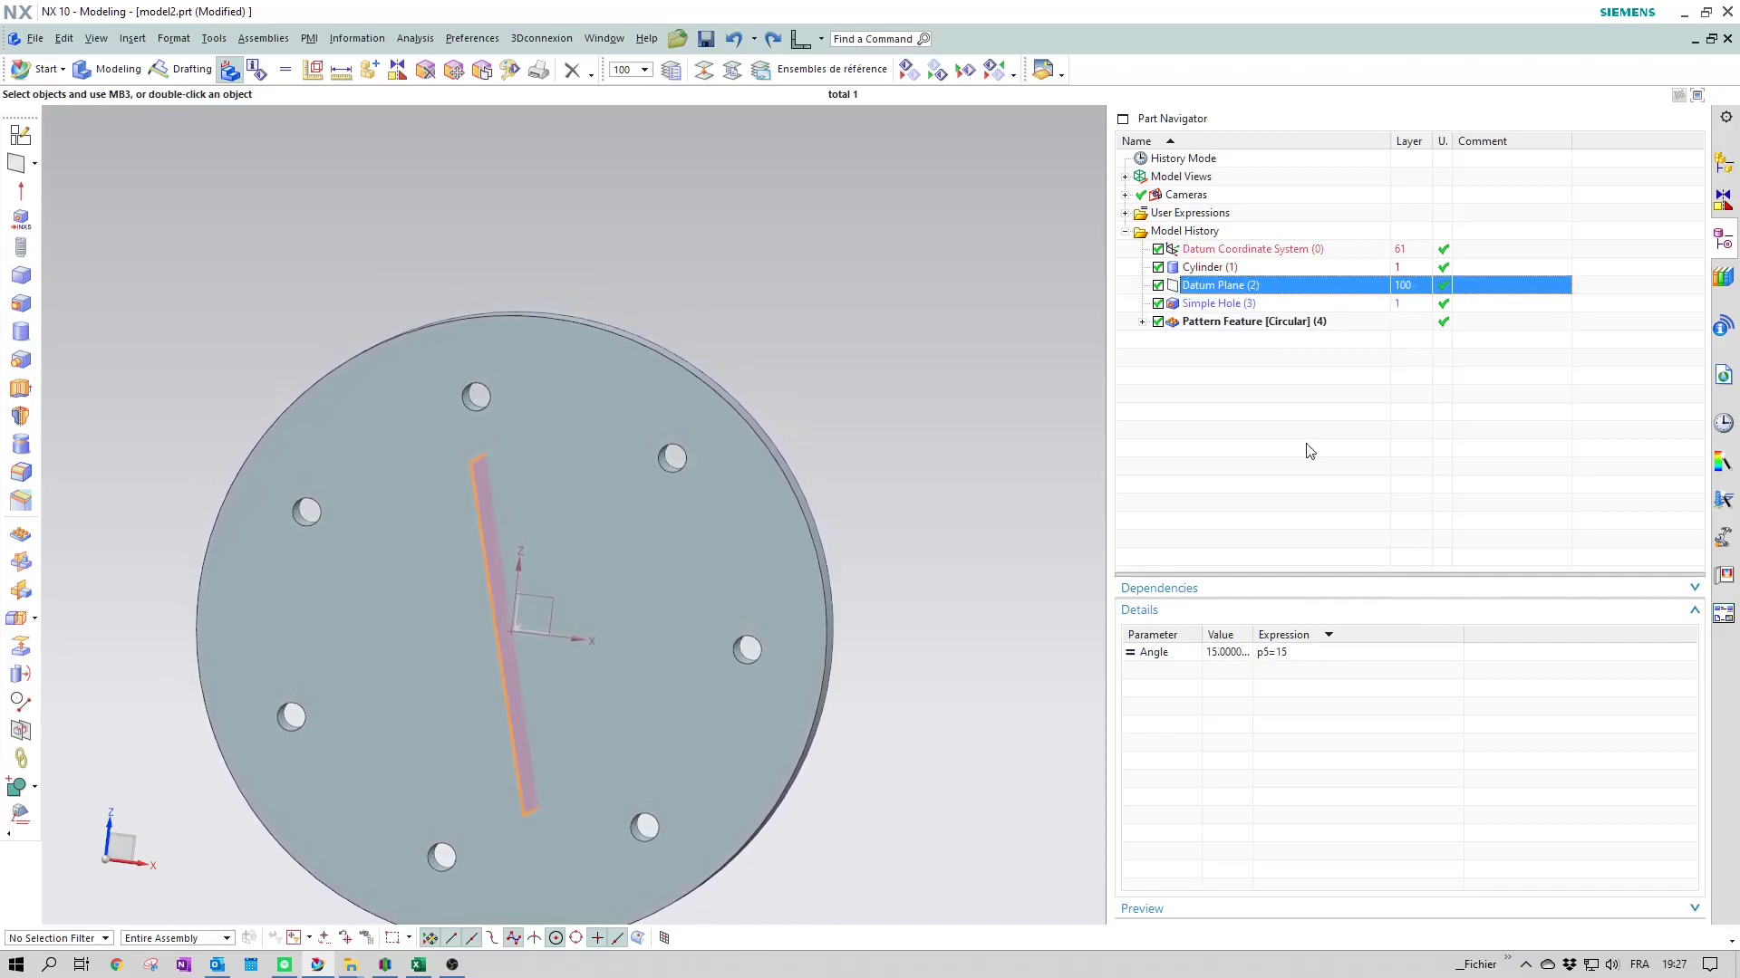
left_click(1314, 656)
left_click(1314, 653)
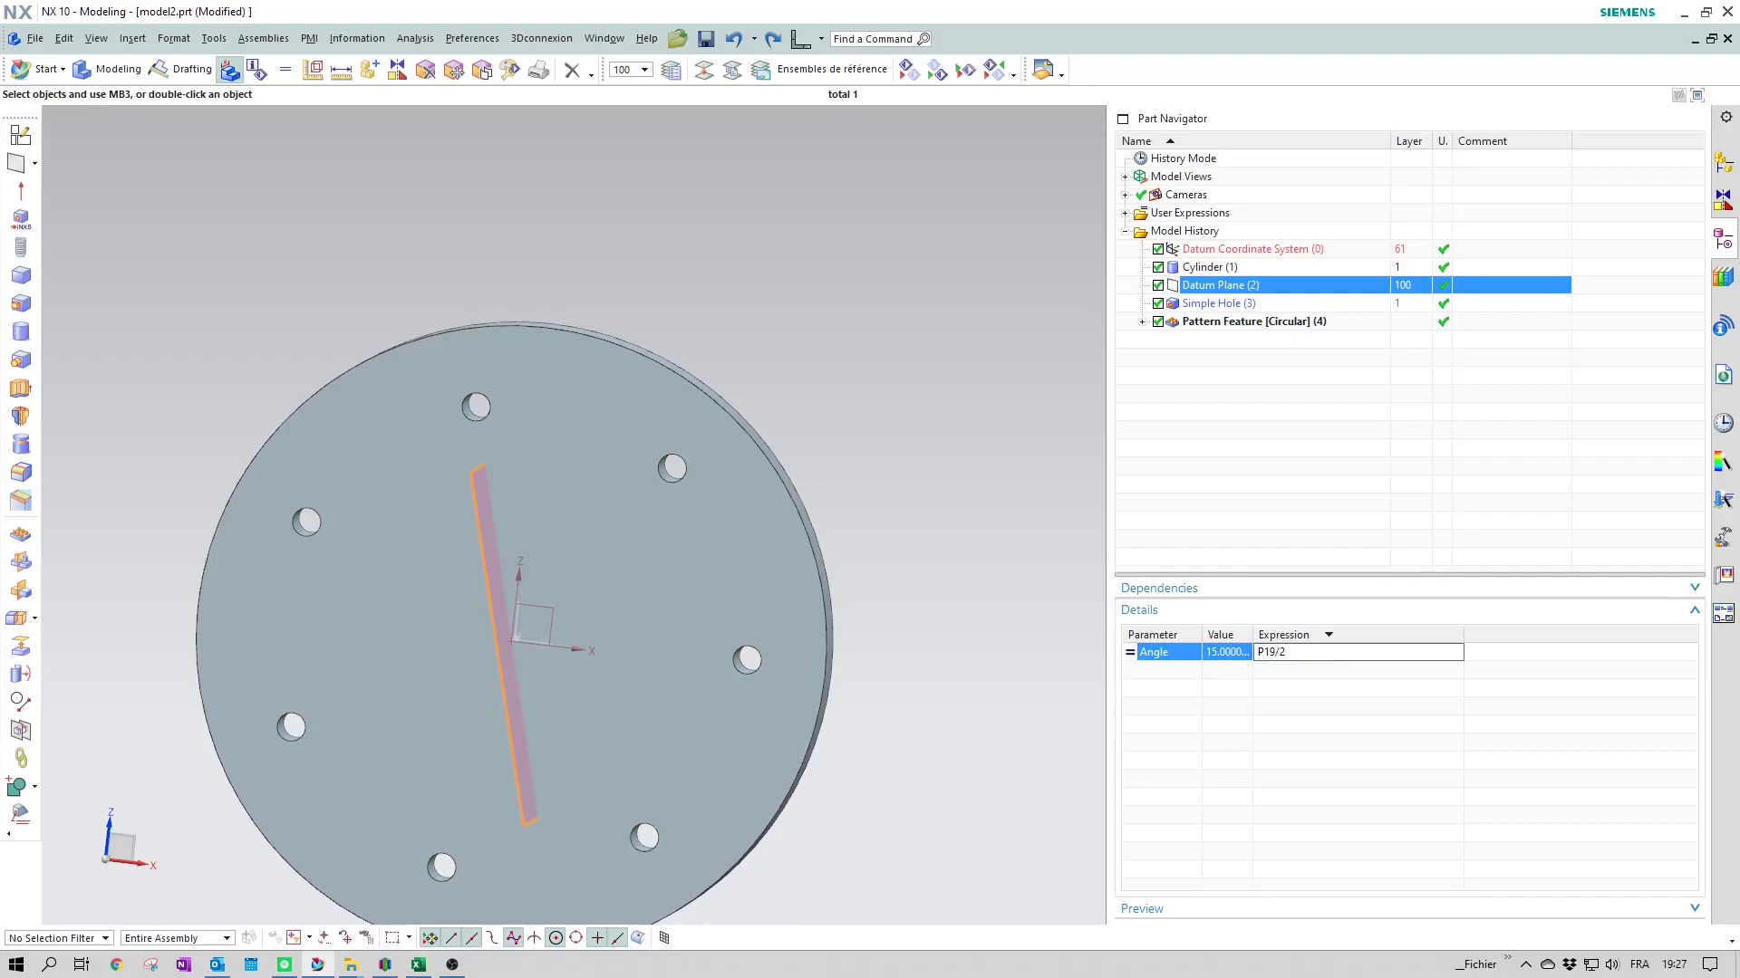
key("Return")
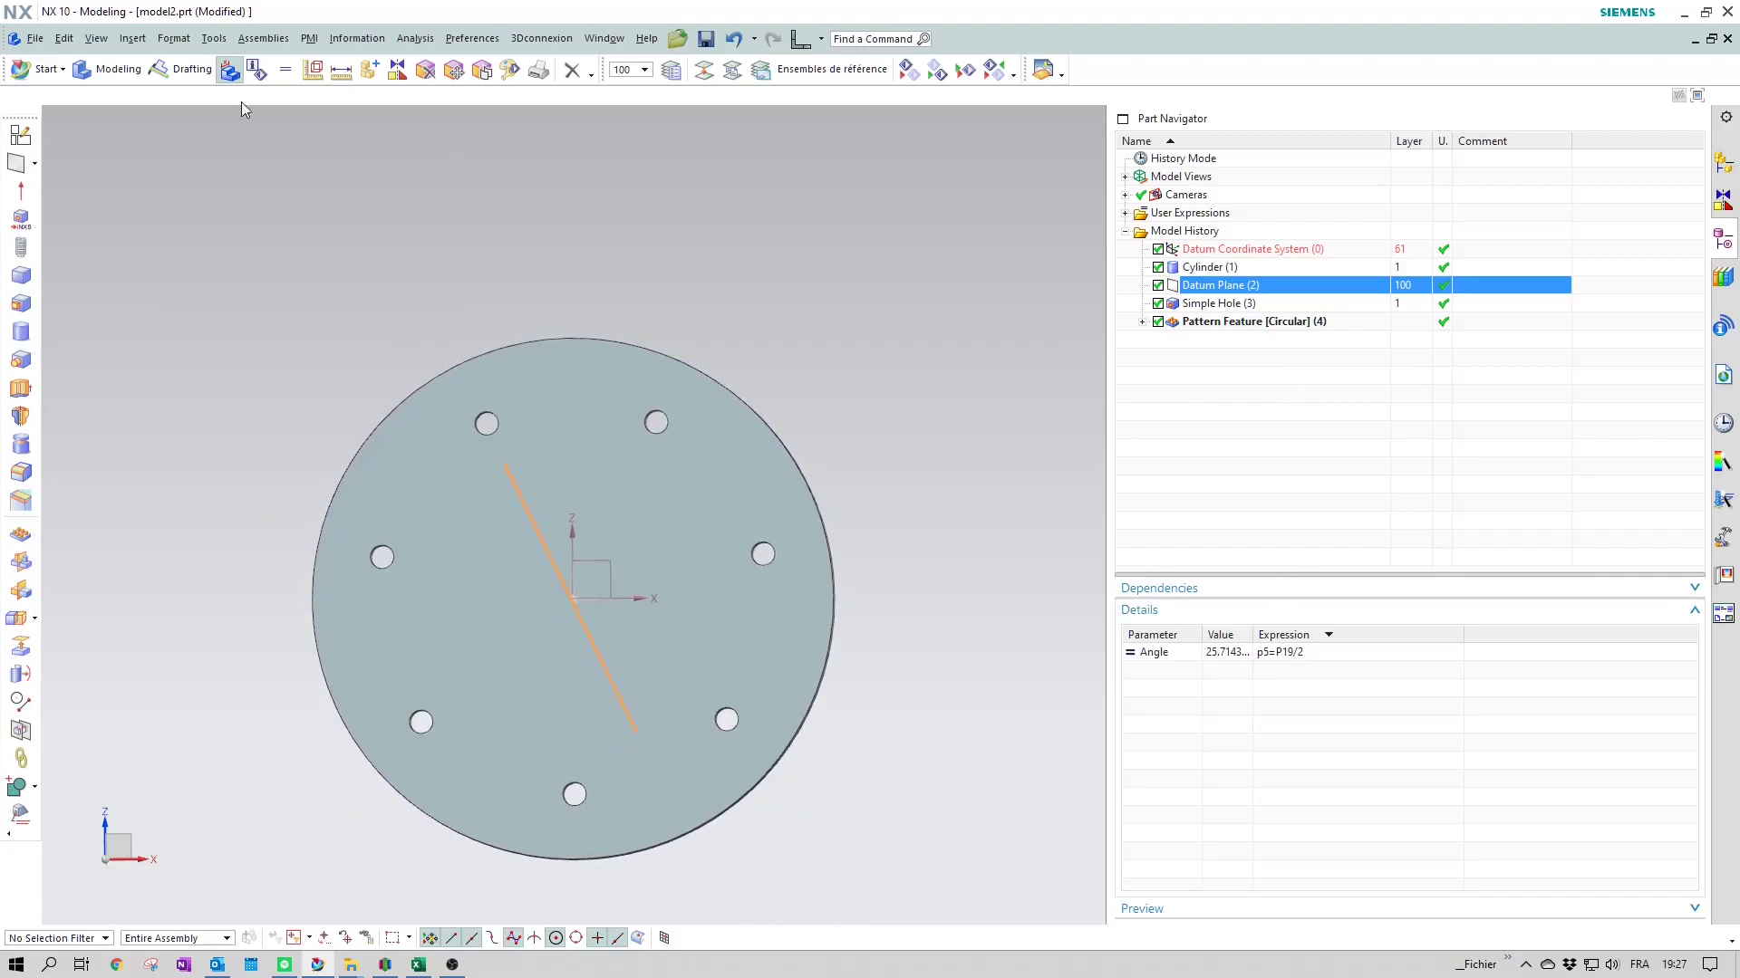
Step: Switch to Drafting without creating a sheet, and set the circular pattern's count expression to 12
left_click(186, 69)
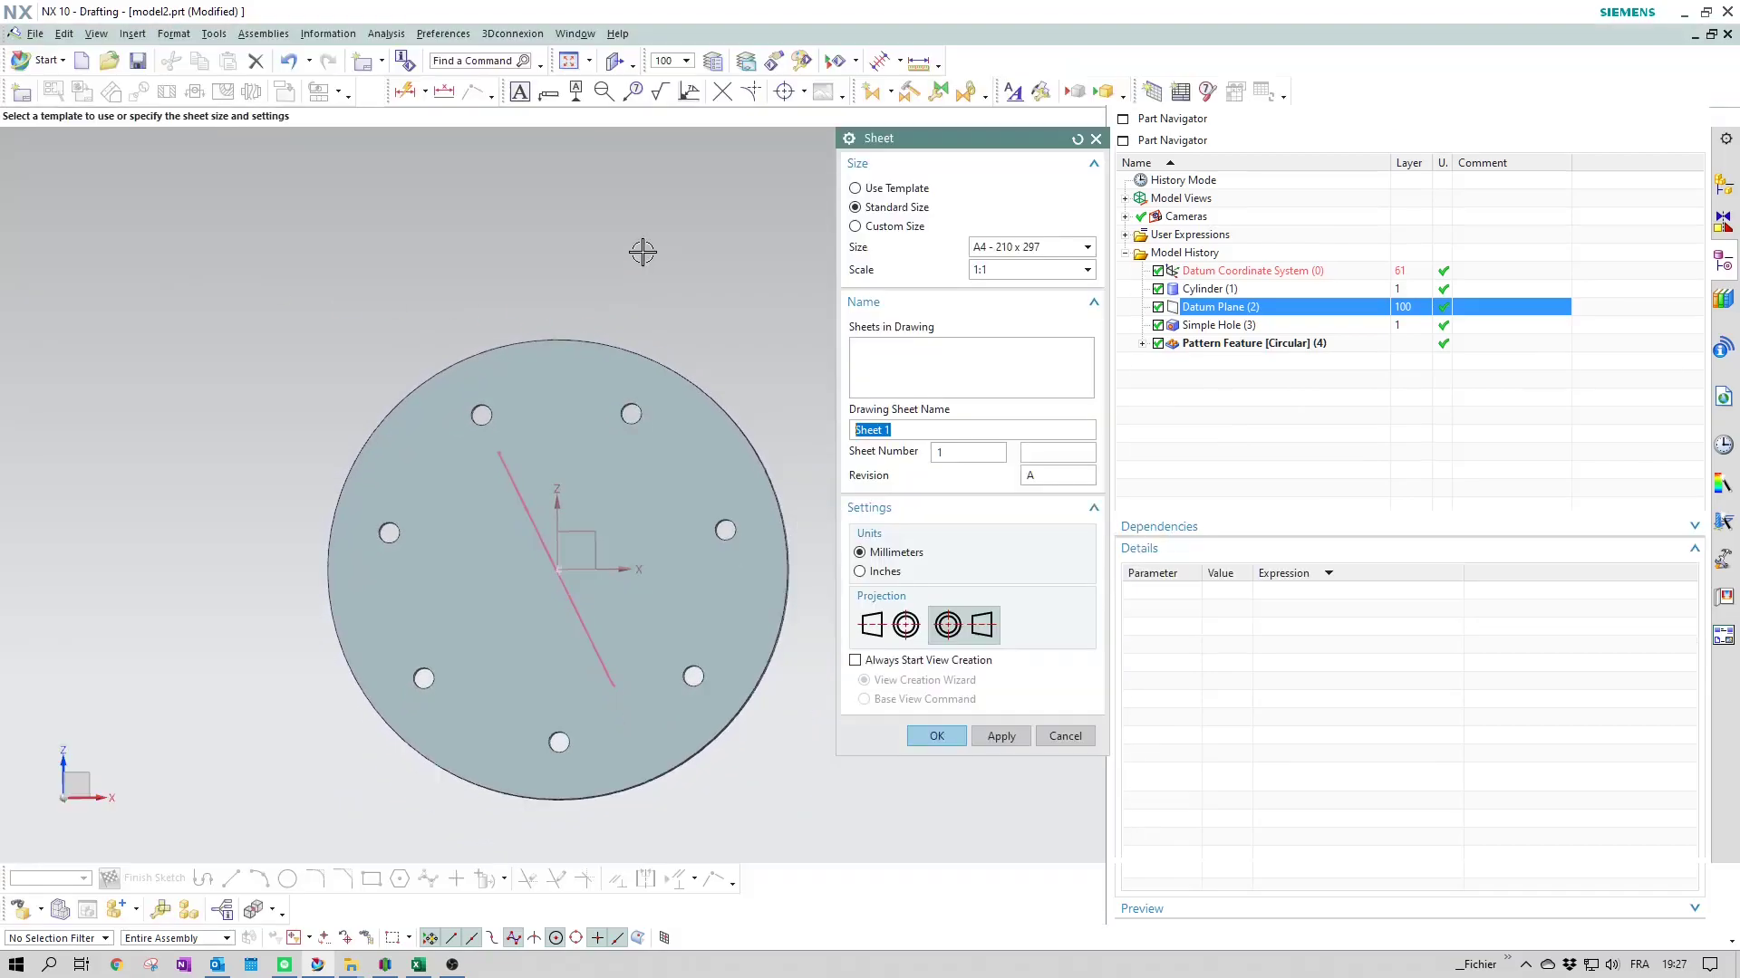
left_click(1066, 737)
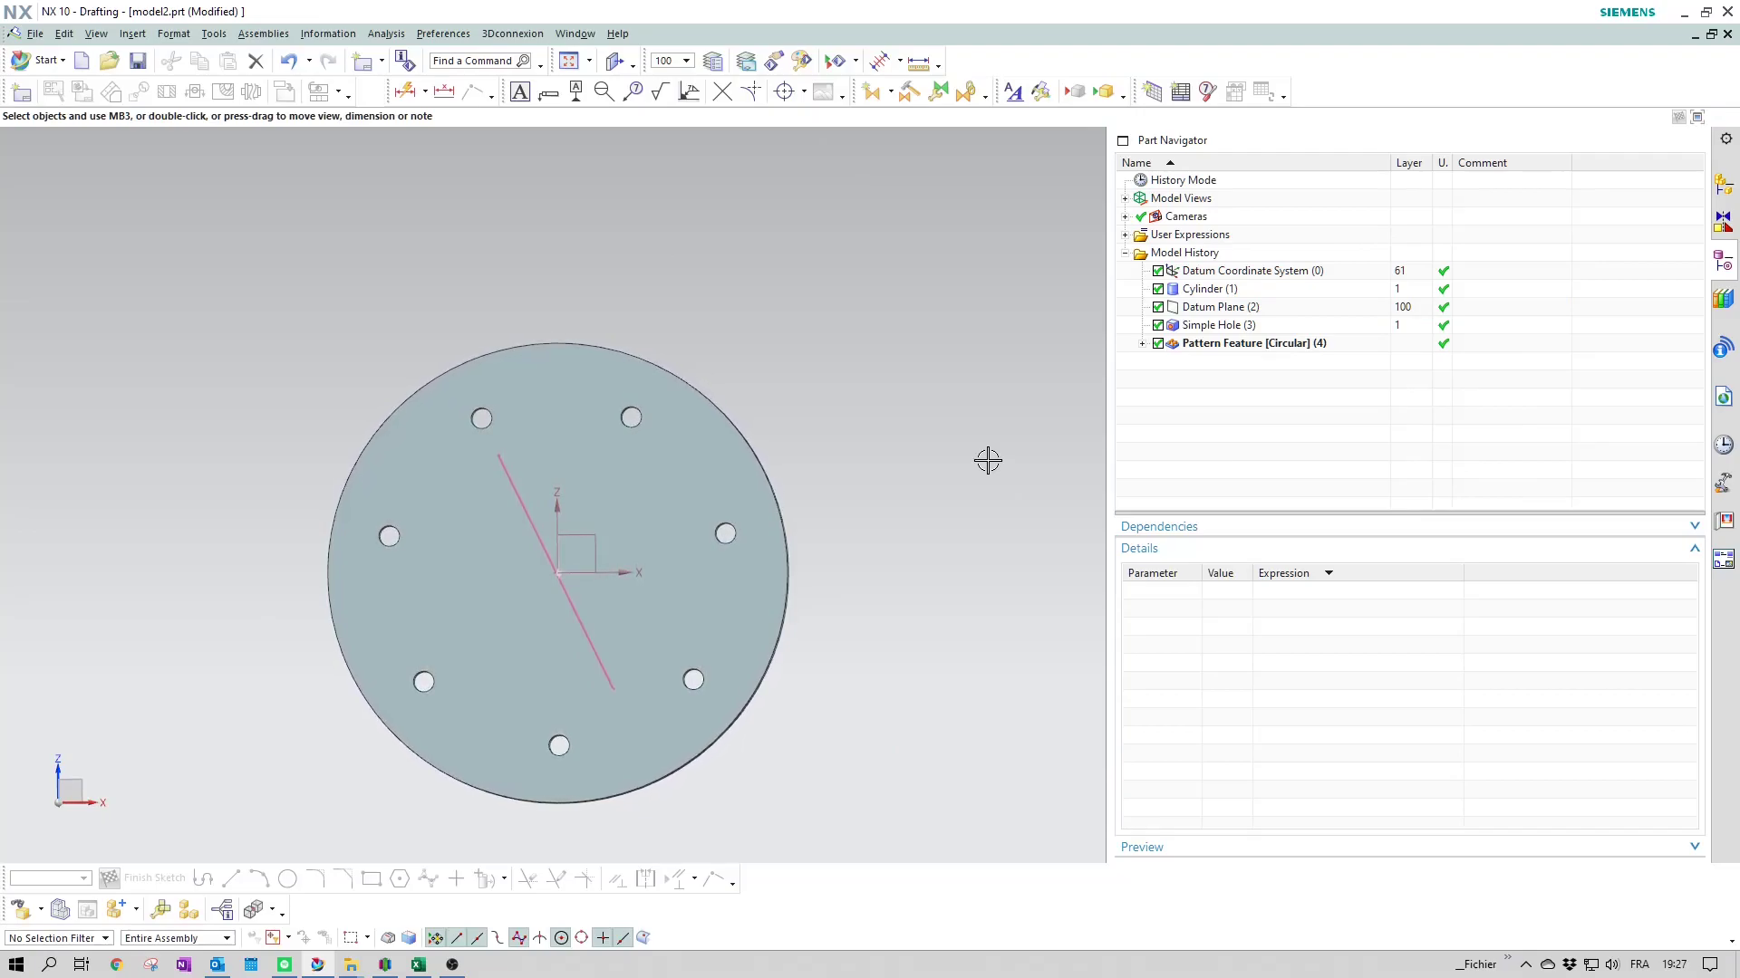
left_click(1253, 345)
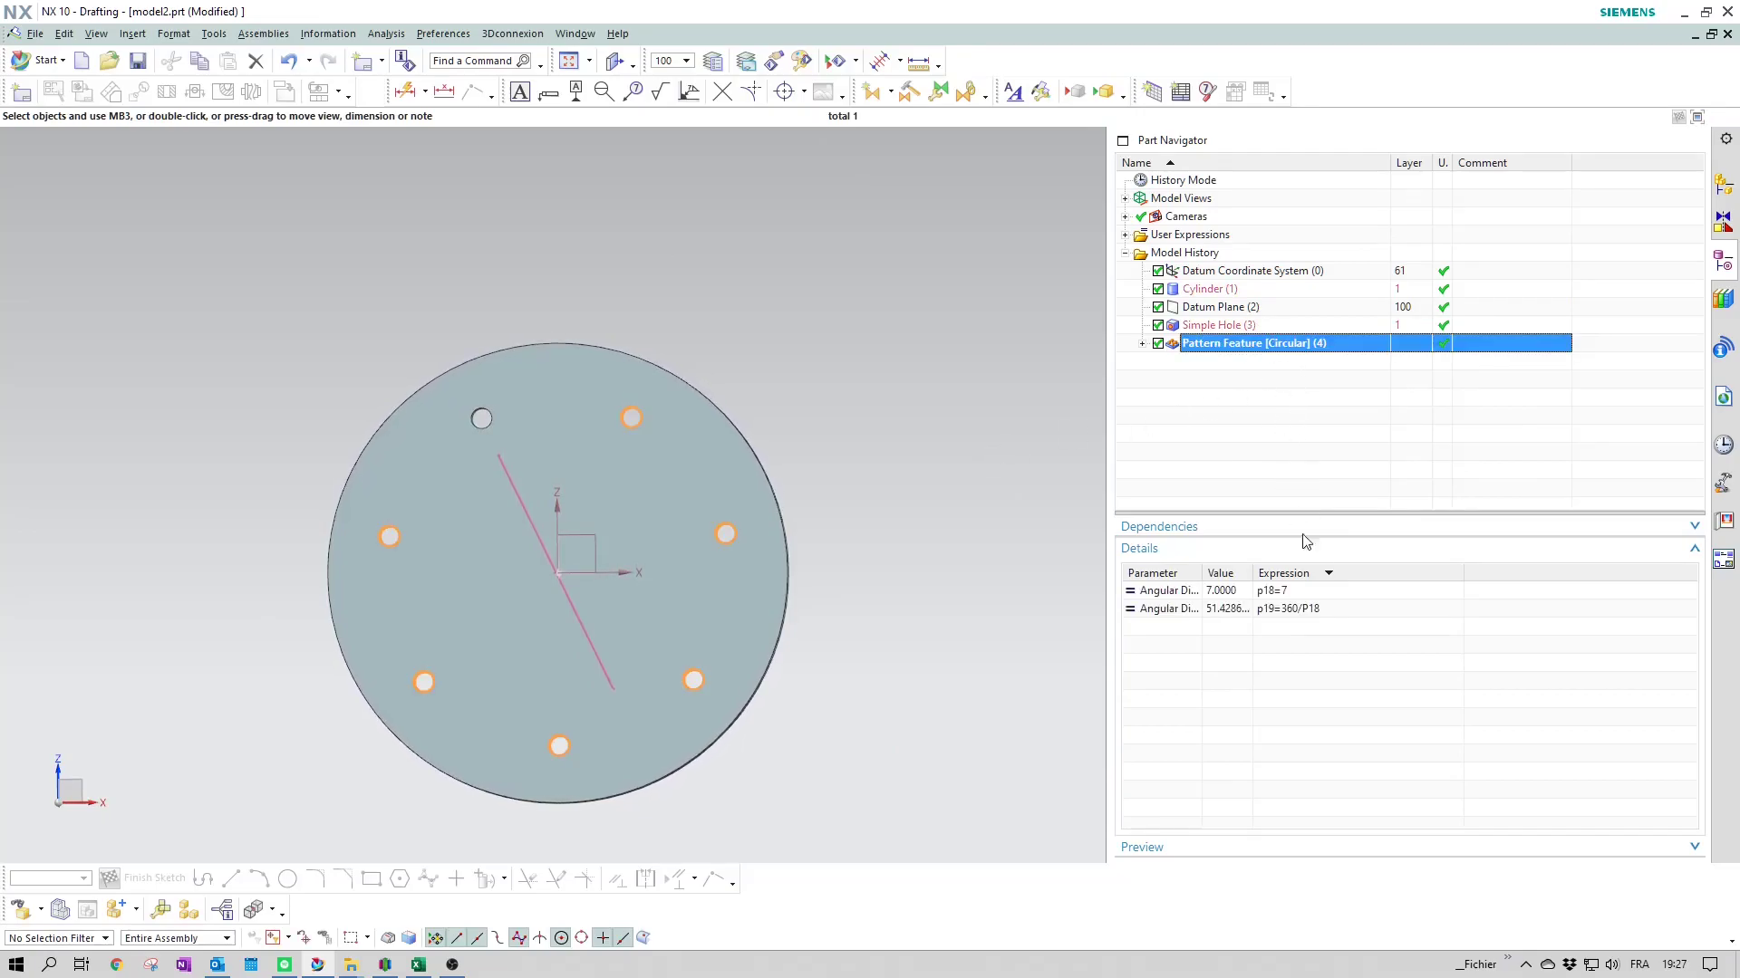
double_click(1298, 594)
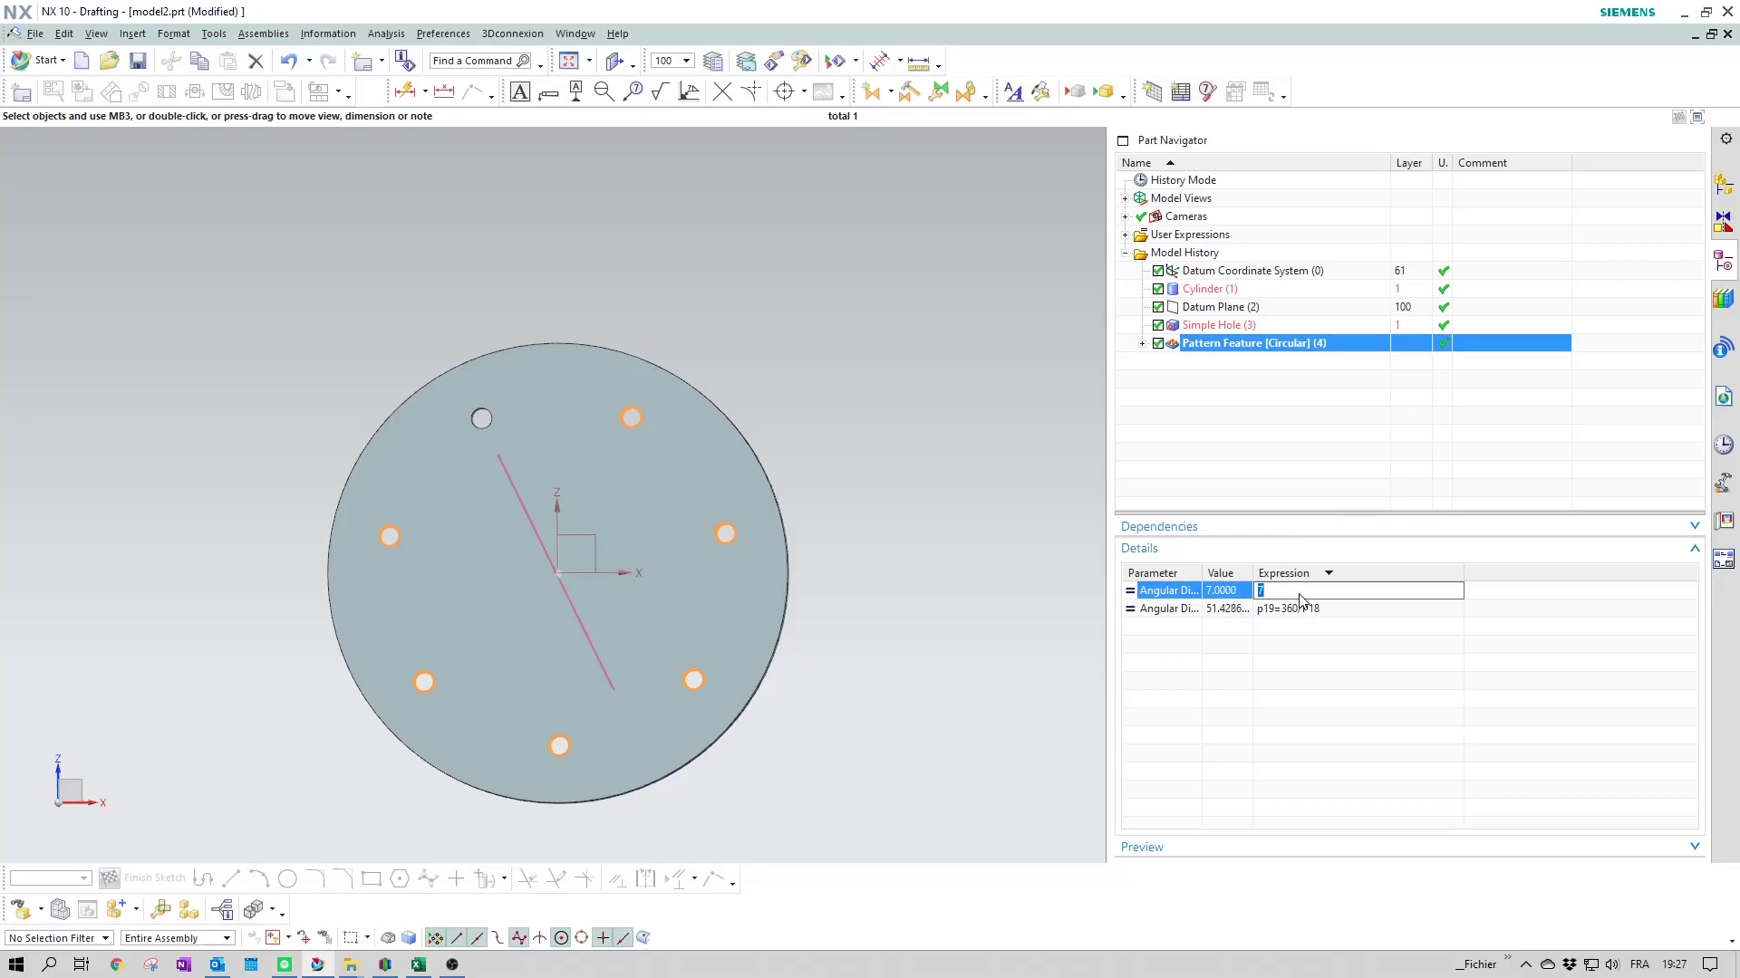
key("Return")
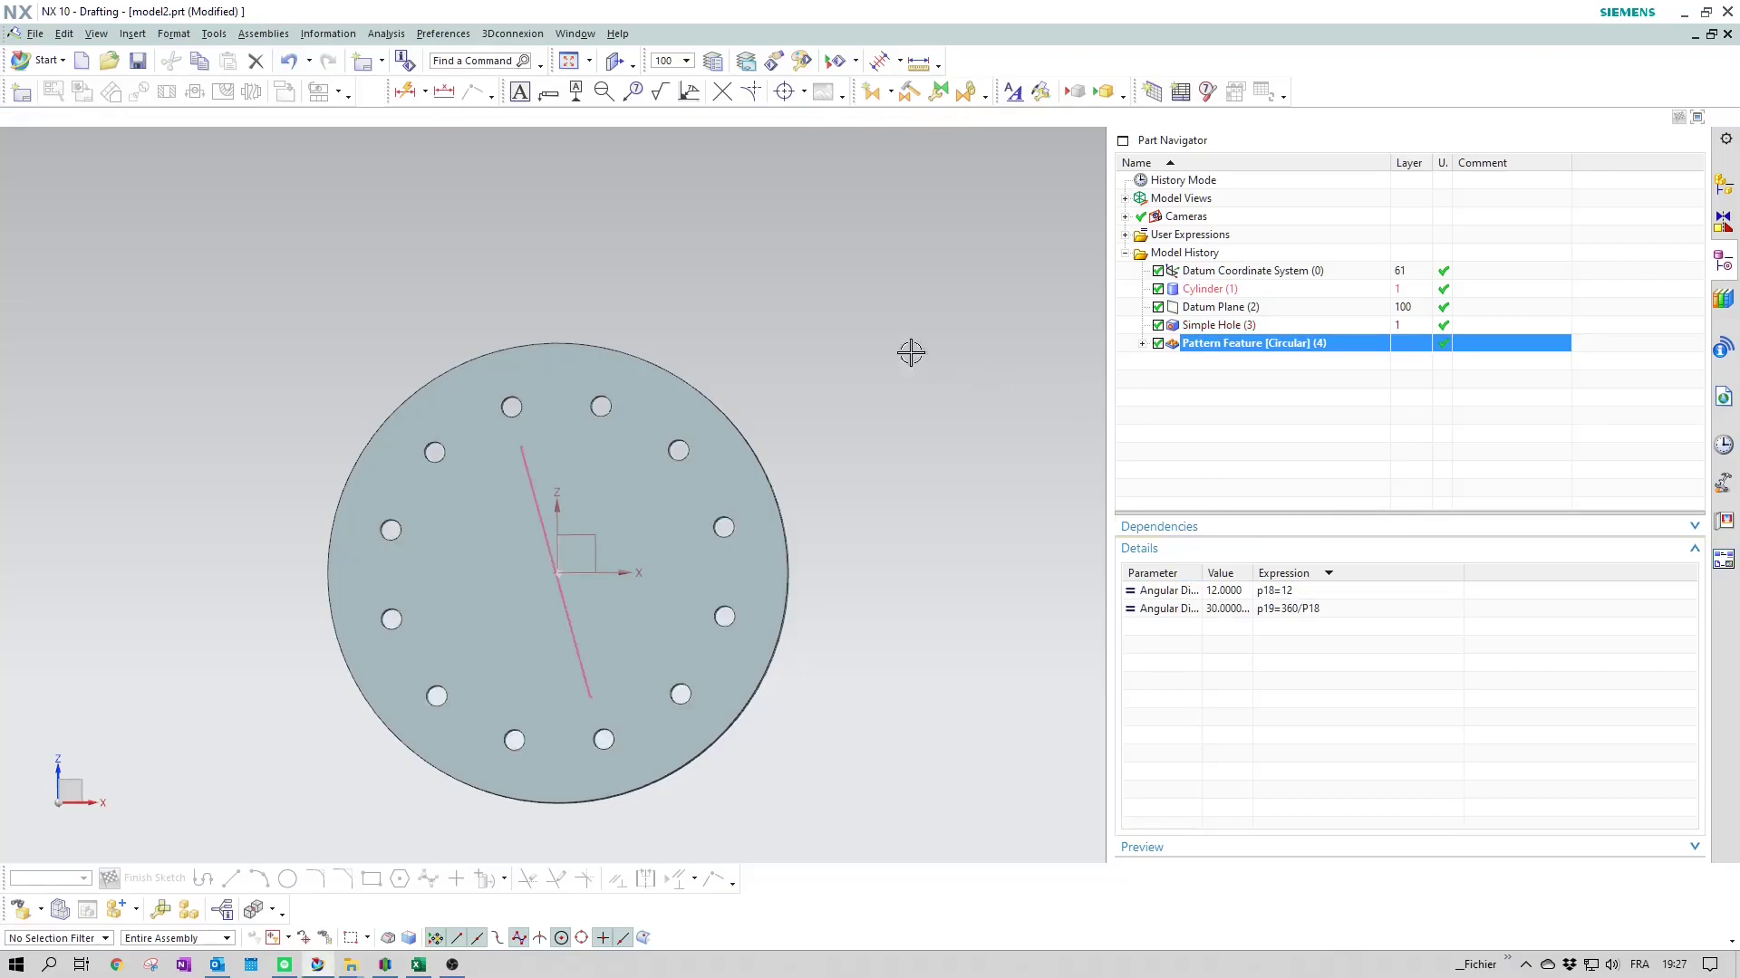
Step: Make layer 200 the work layer and hide layers 61 and 100
left_click(713, 61)
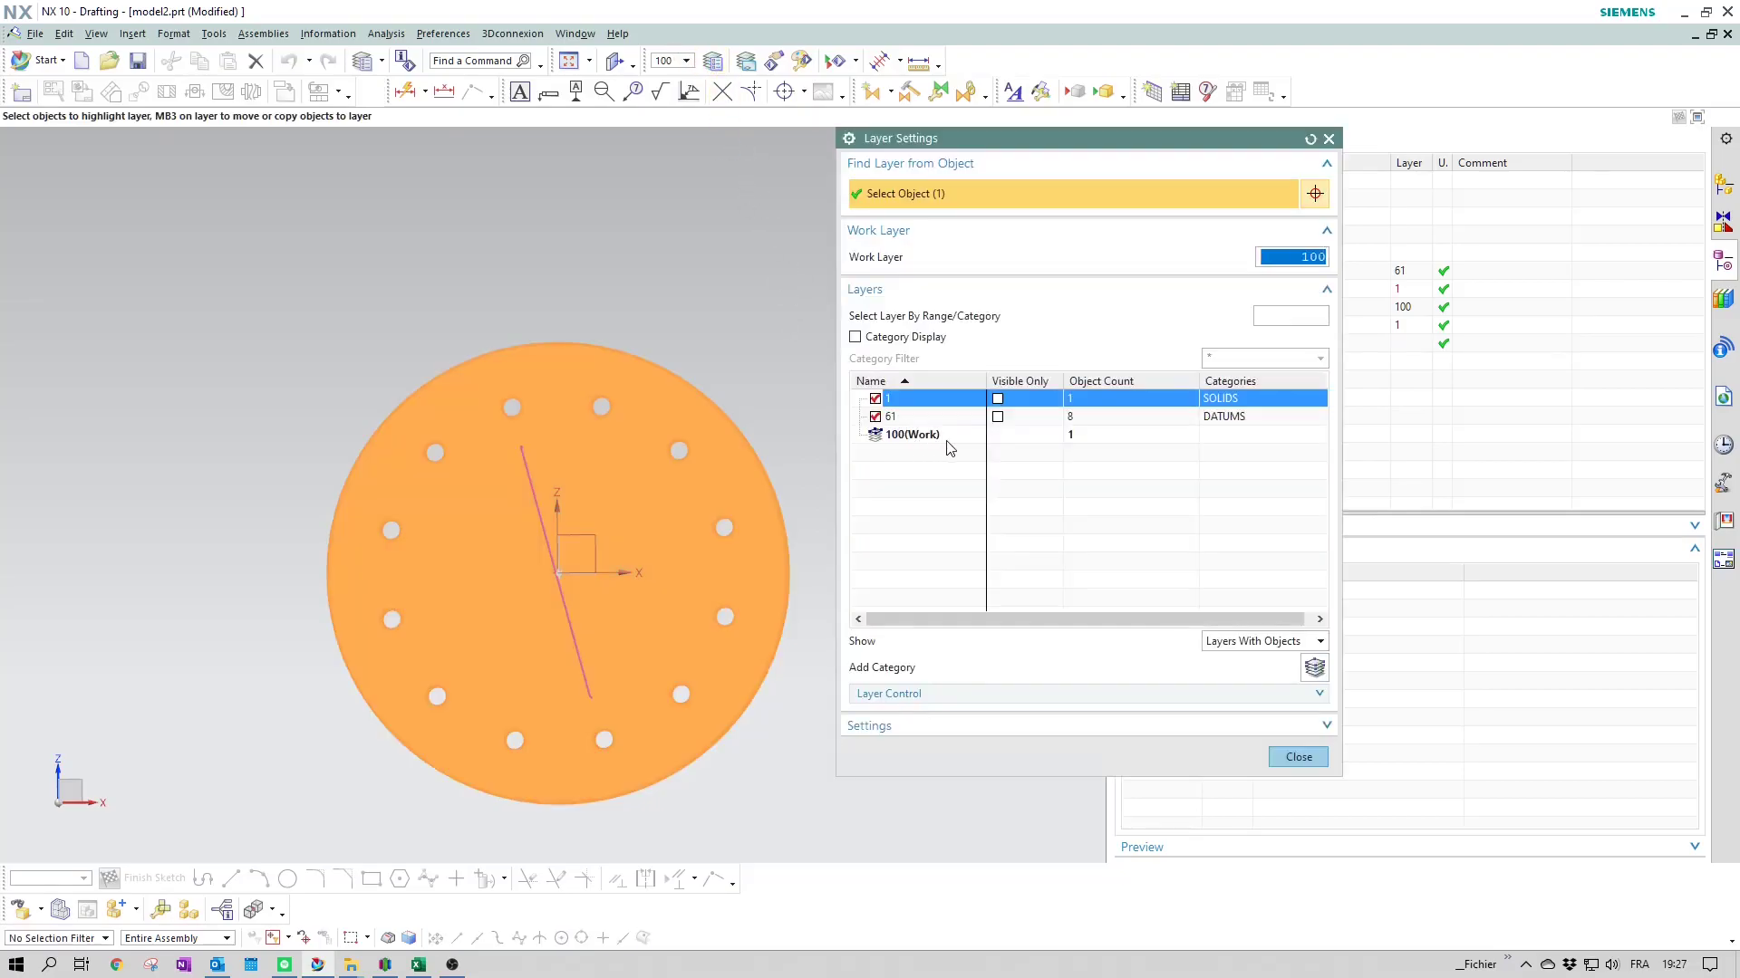
type("2")
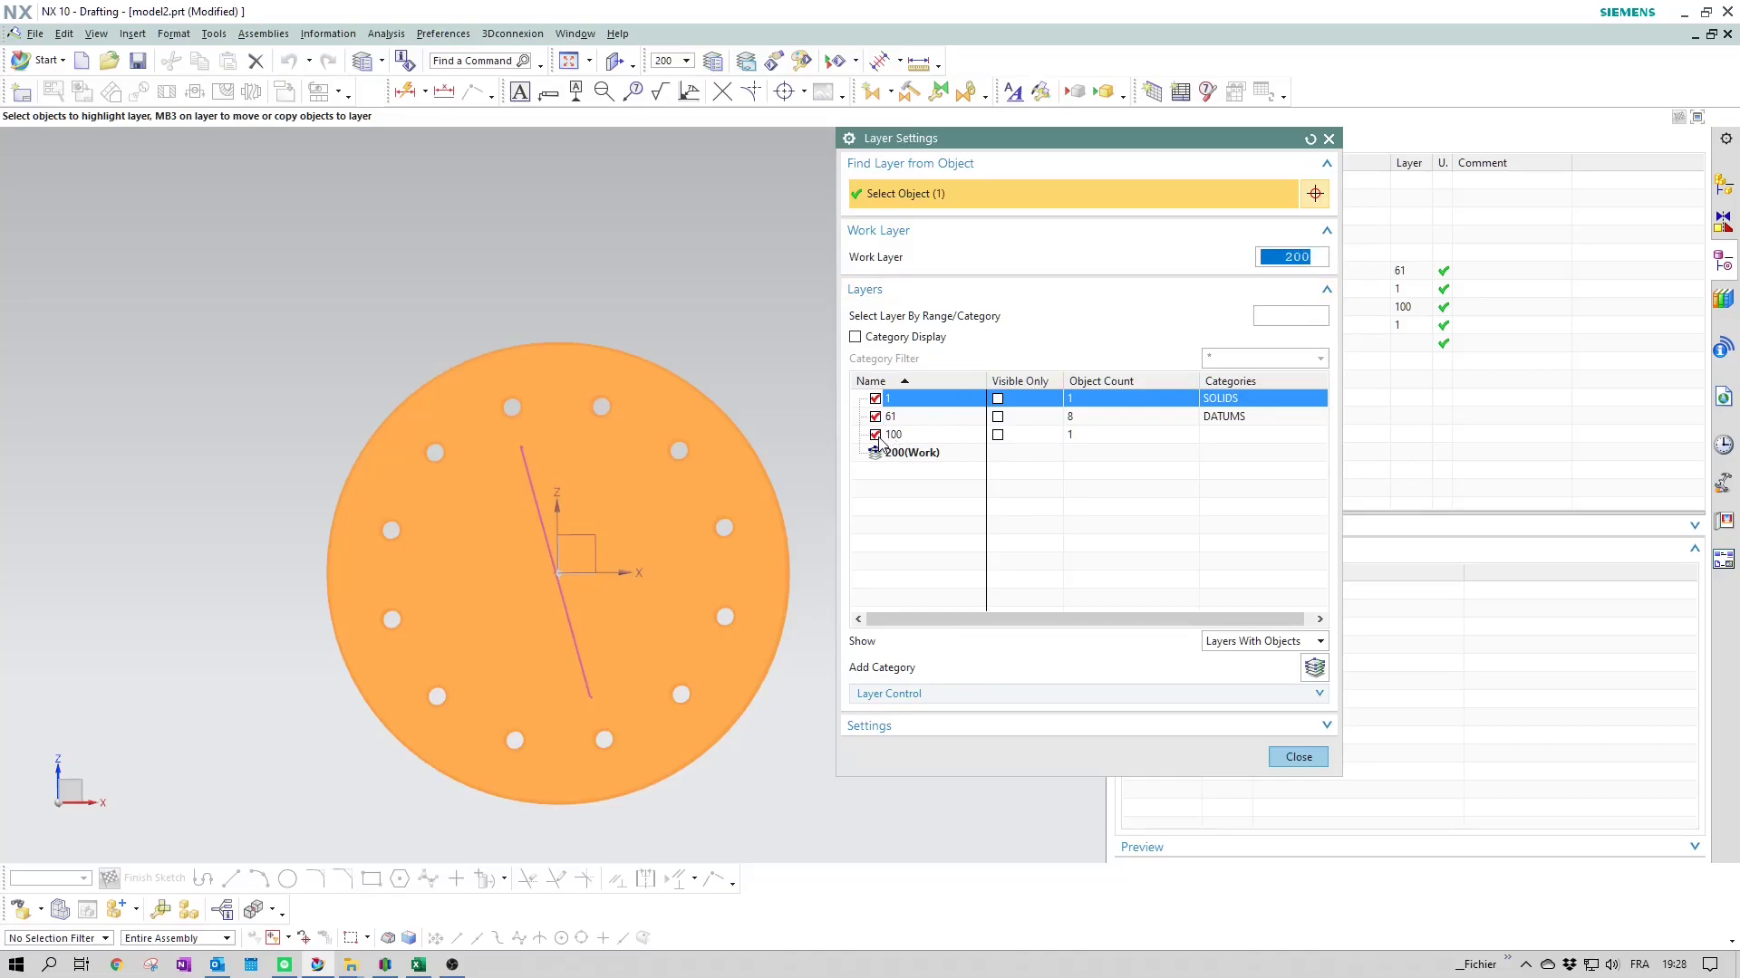
left_click(875, 435)
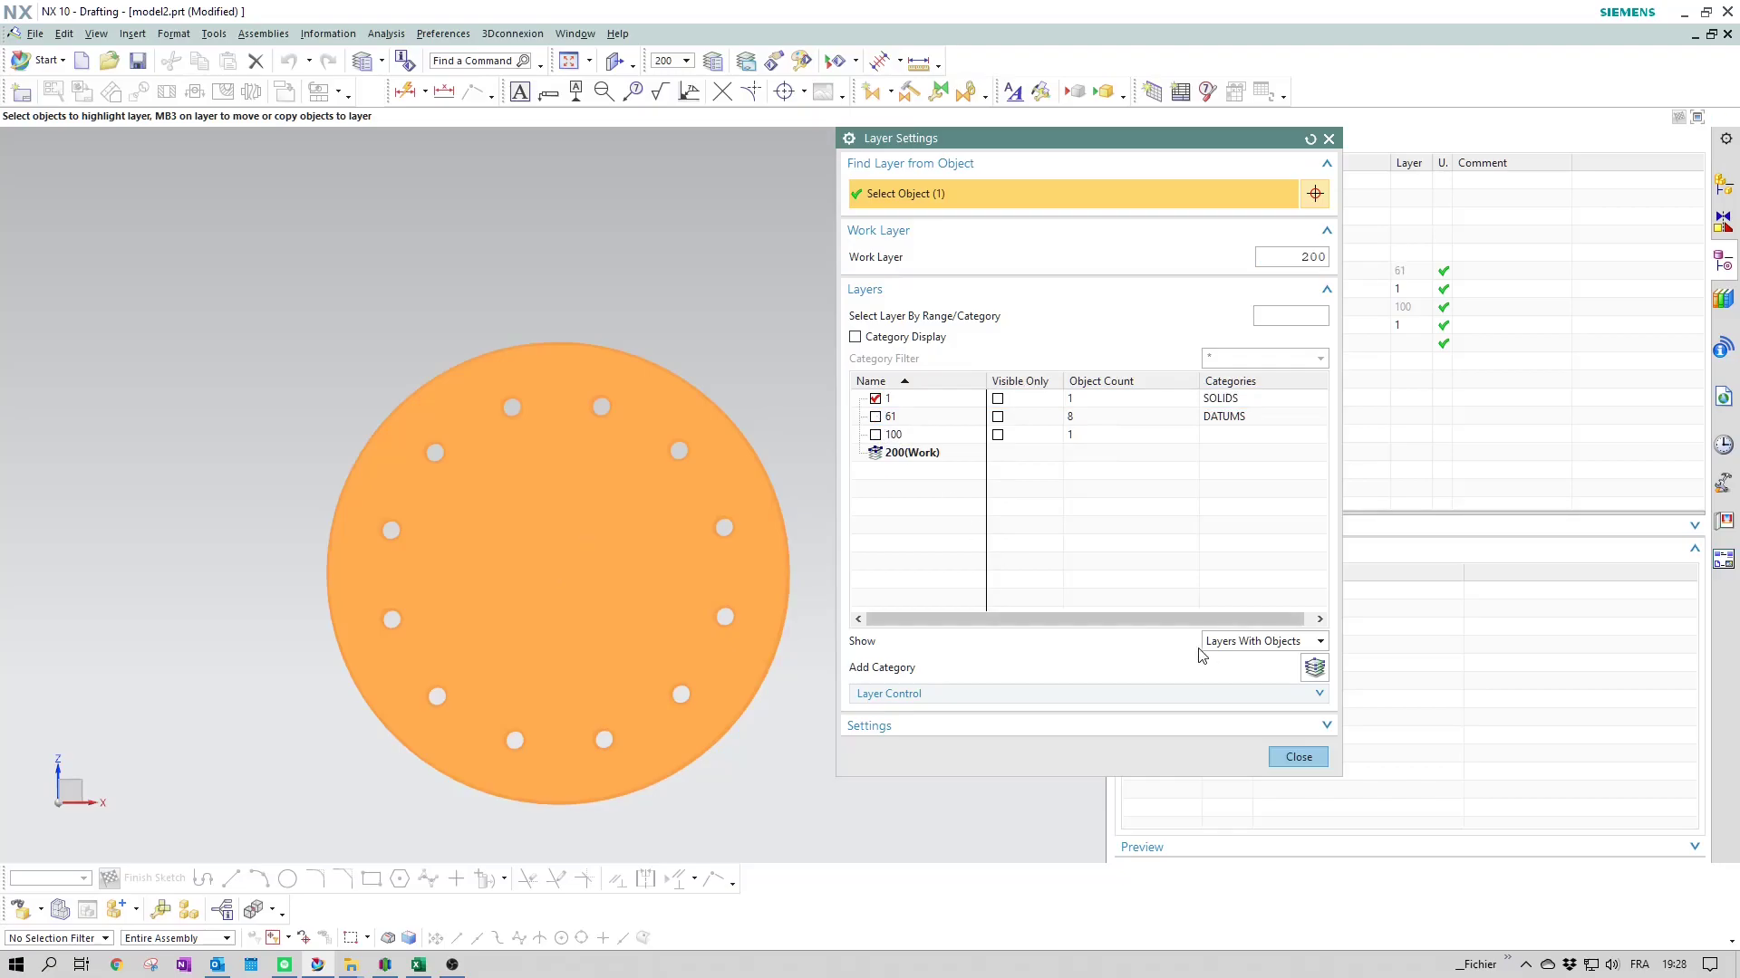
left_click(1298, 757)
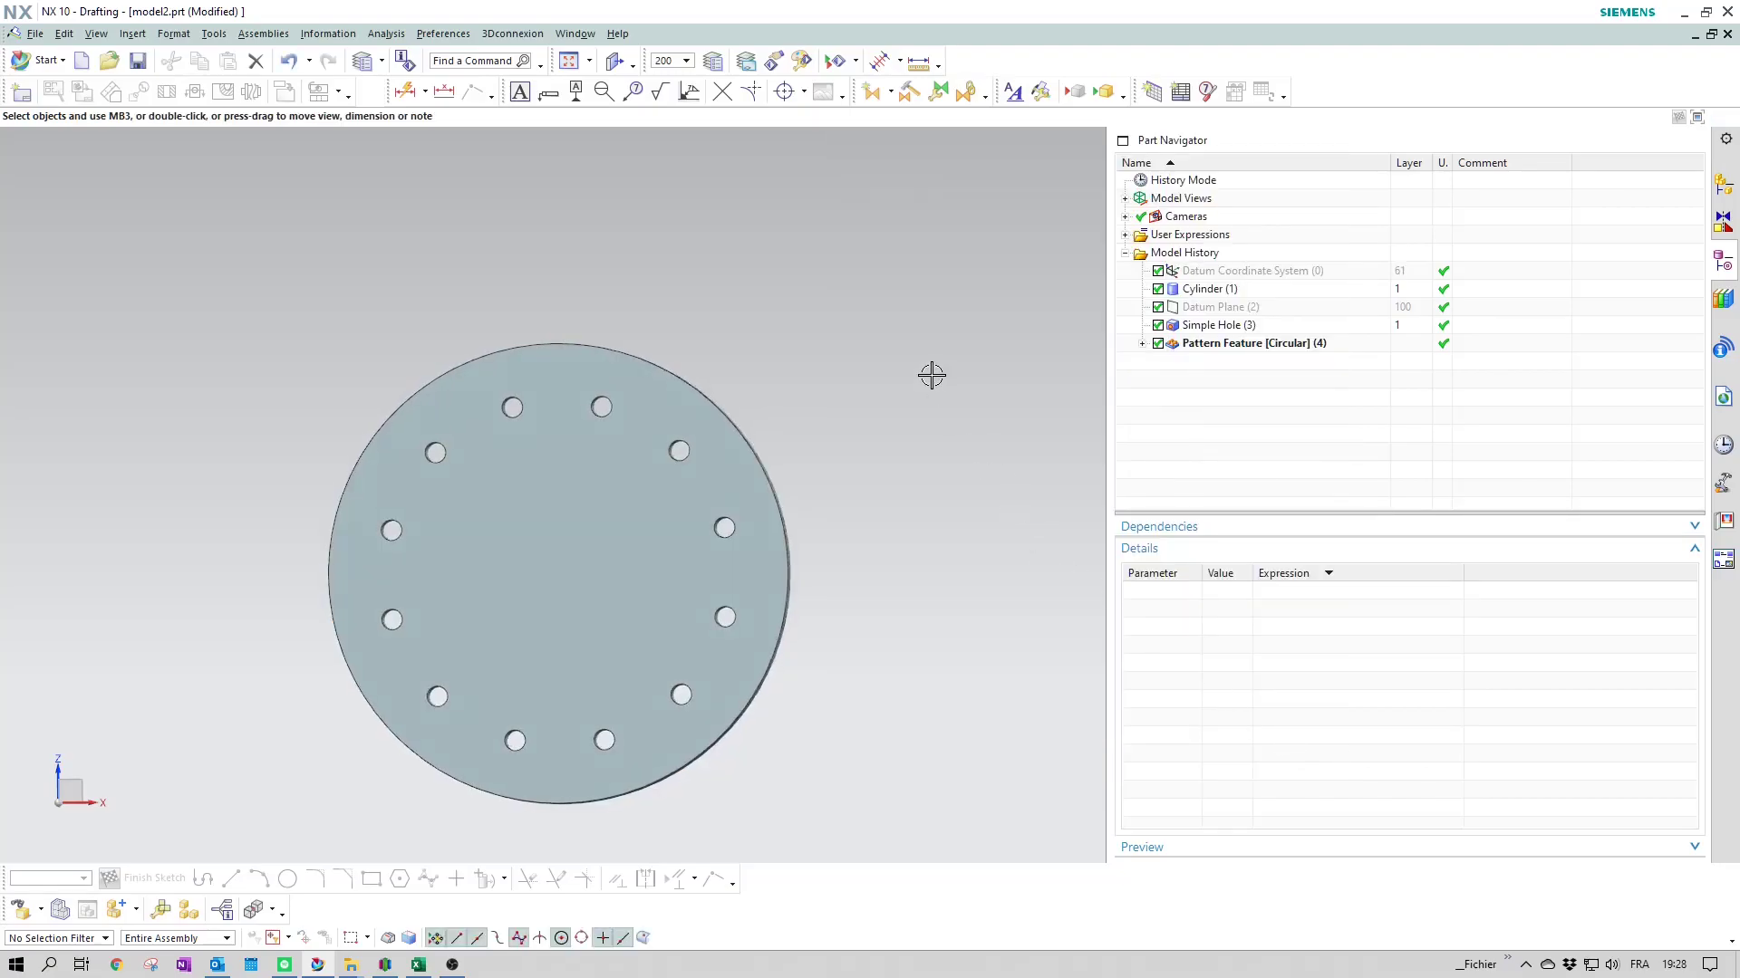
Step: Create a standard A4 - 210 x 297 drawing sheet at 1:1 scale in millimetres, skipping the View Creation Wizard
left_click(315, 195)
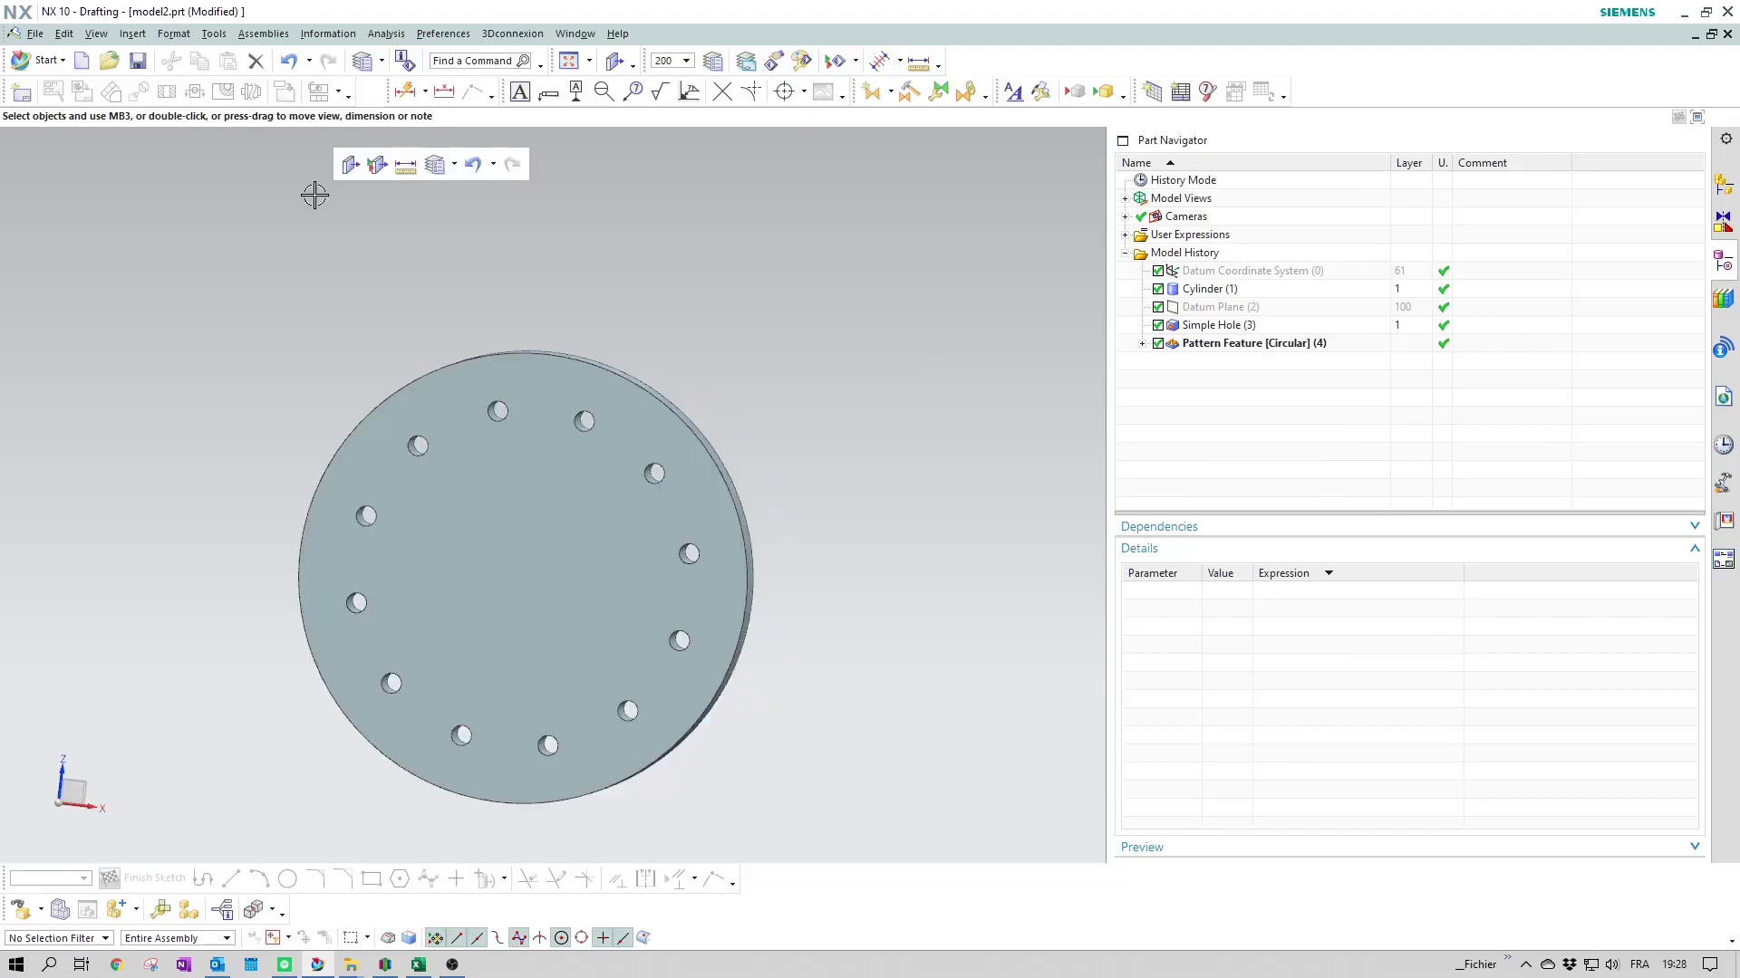
left_click(66, 61)
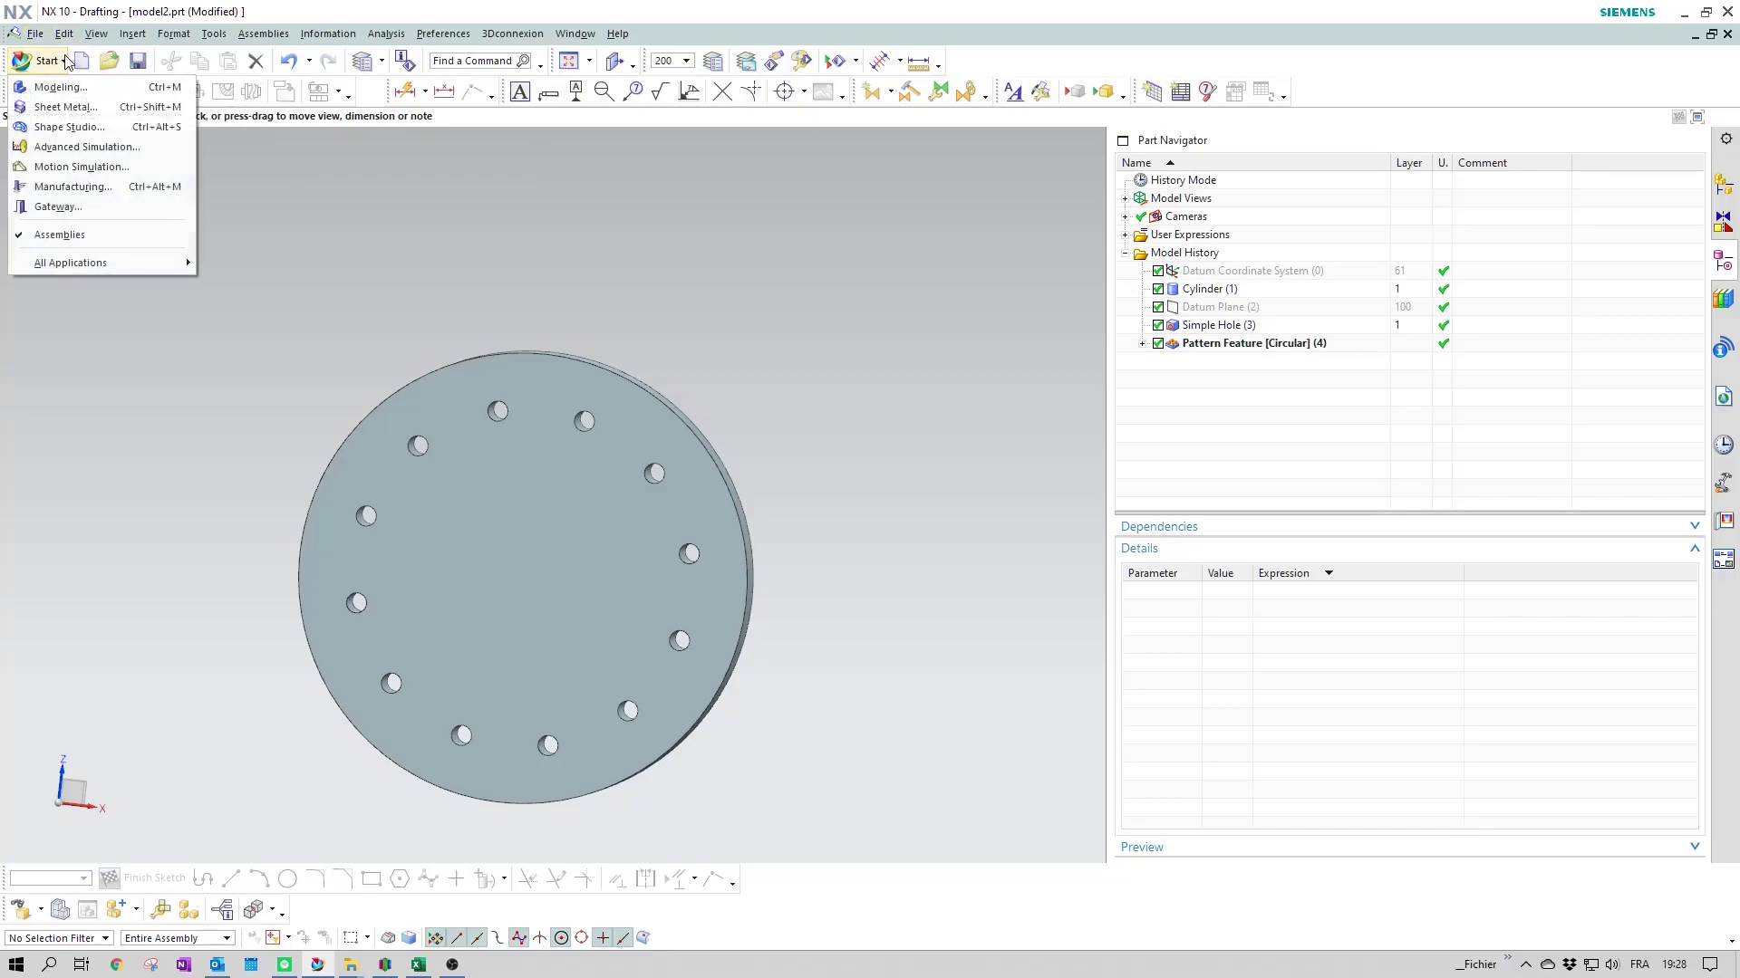
mouse_move(112, 263)
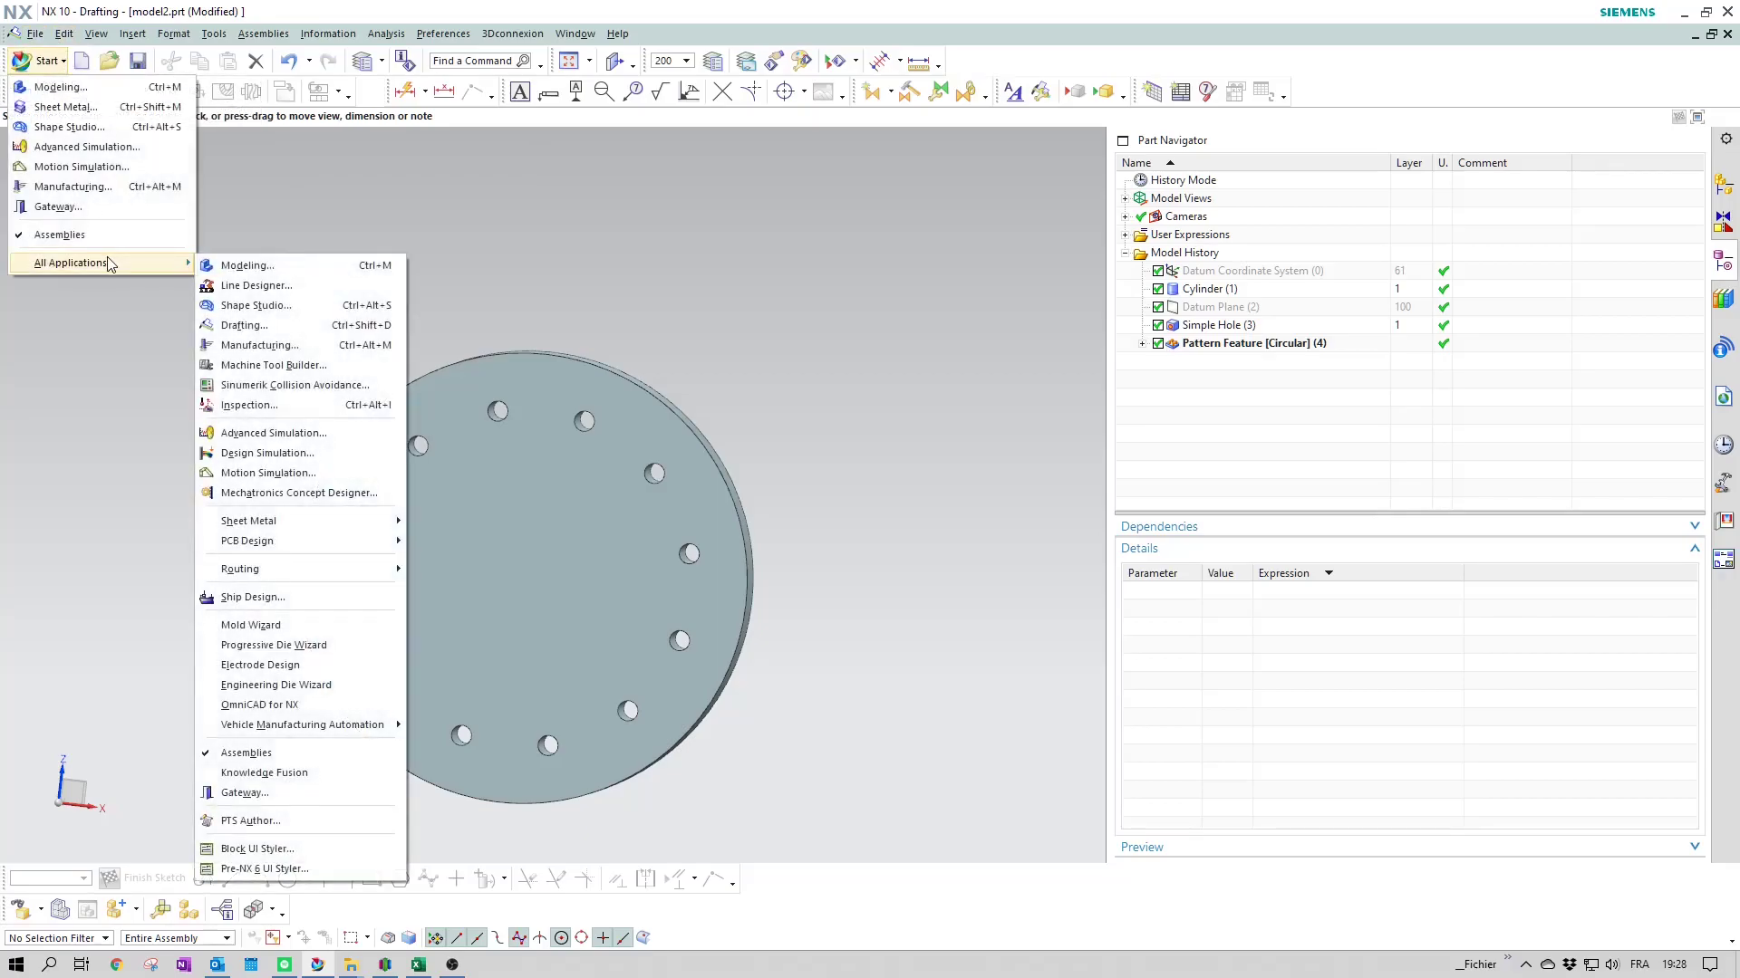
left_click(268, 326)
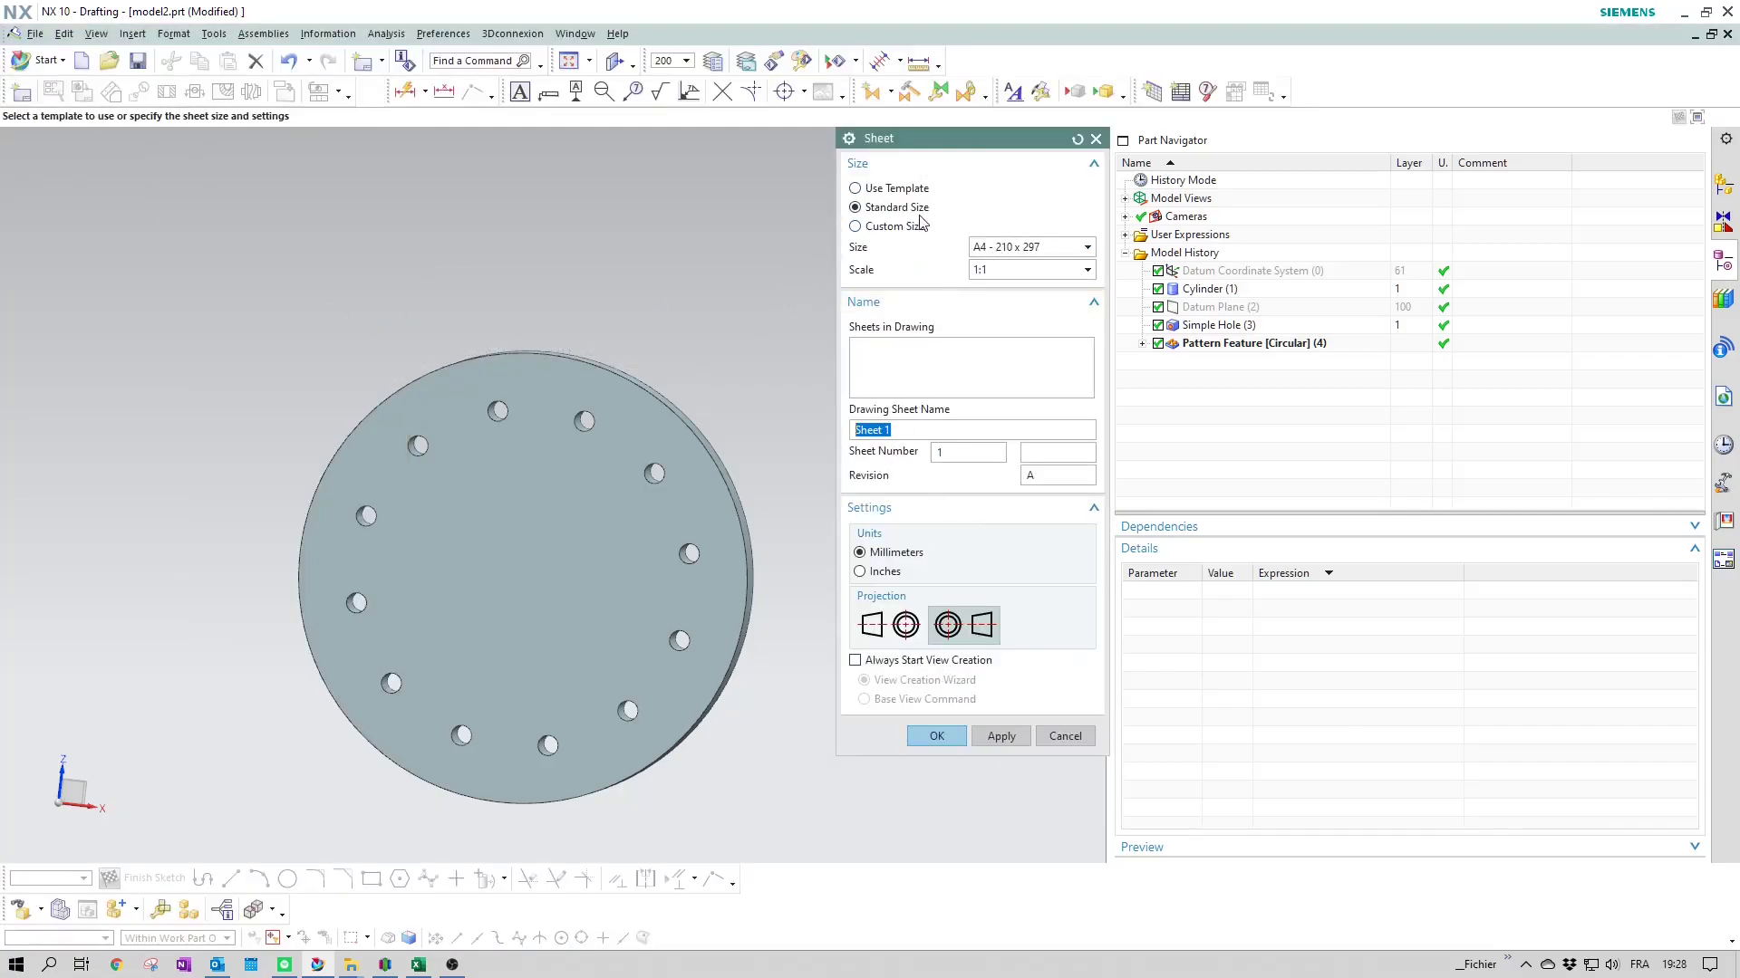
left_click(1064, 250)
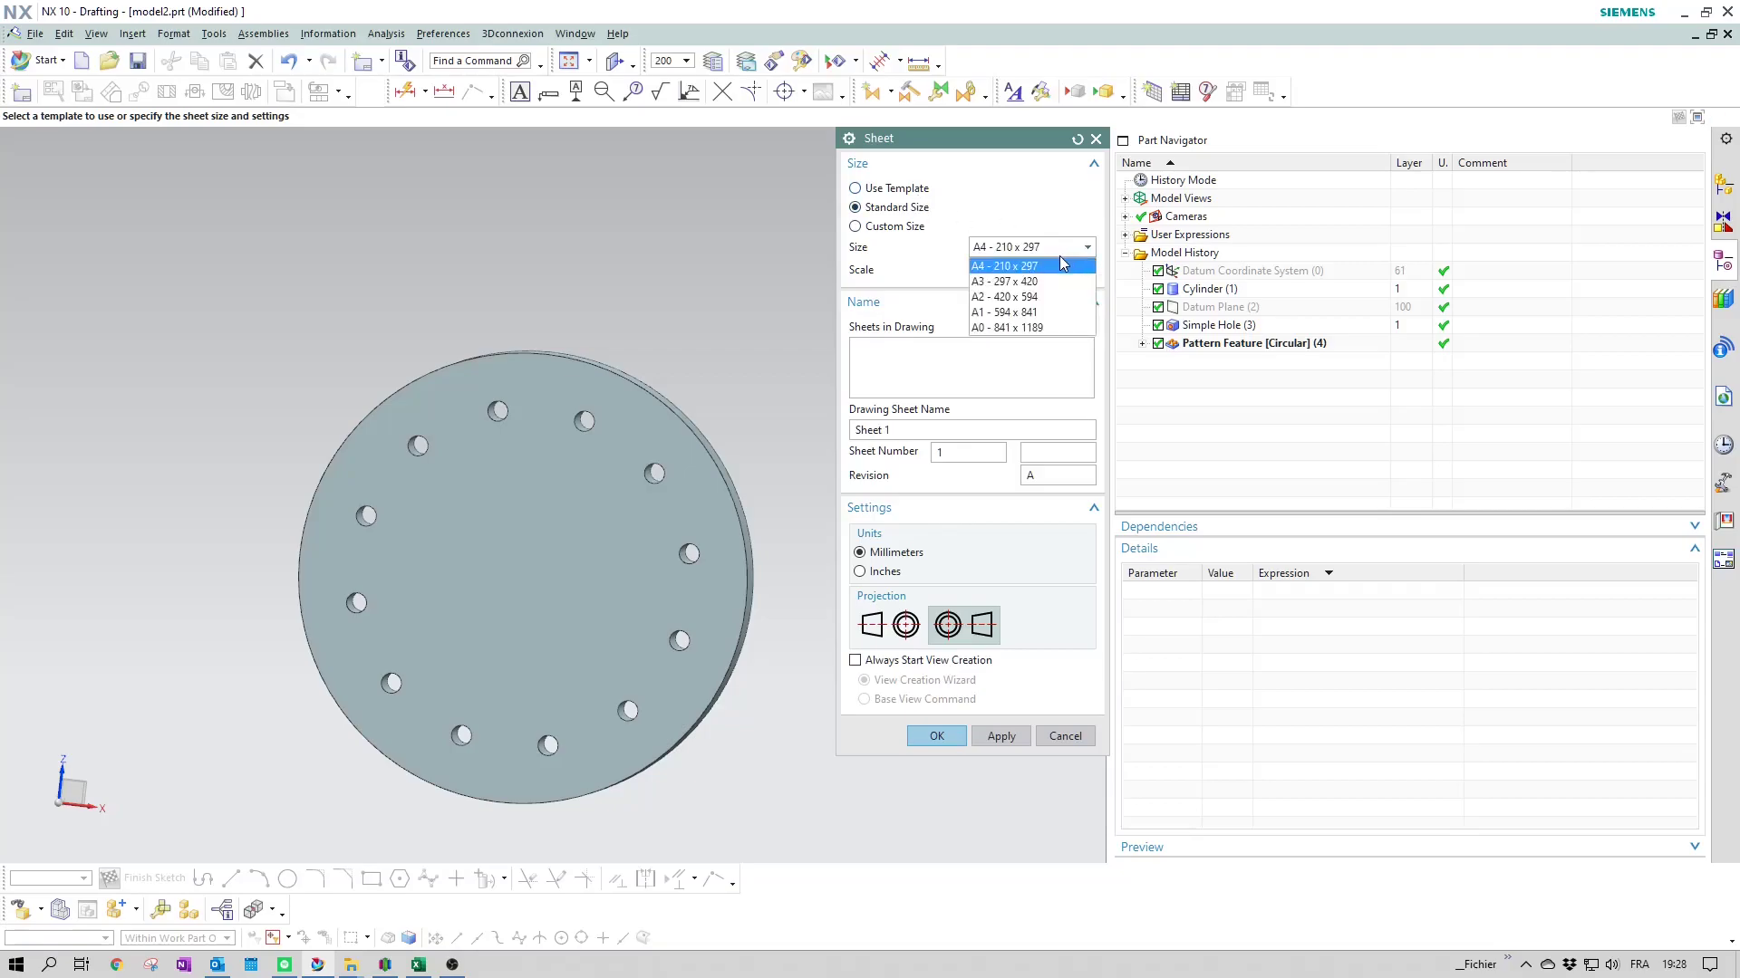
left_click(1033, 265)
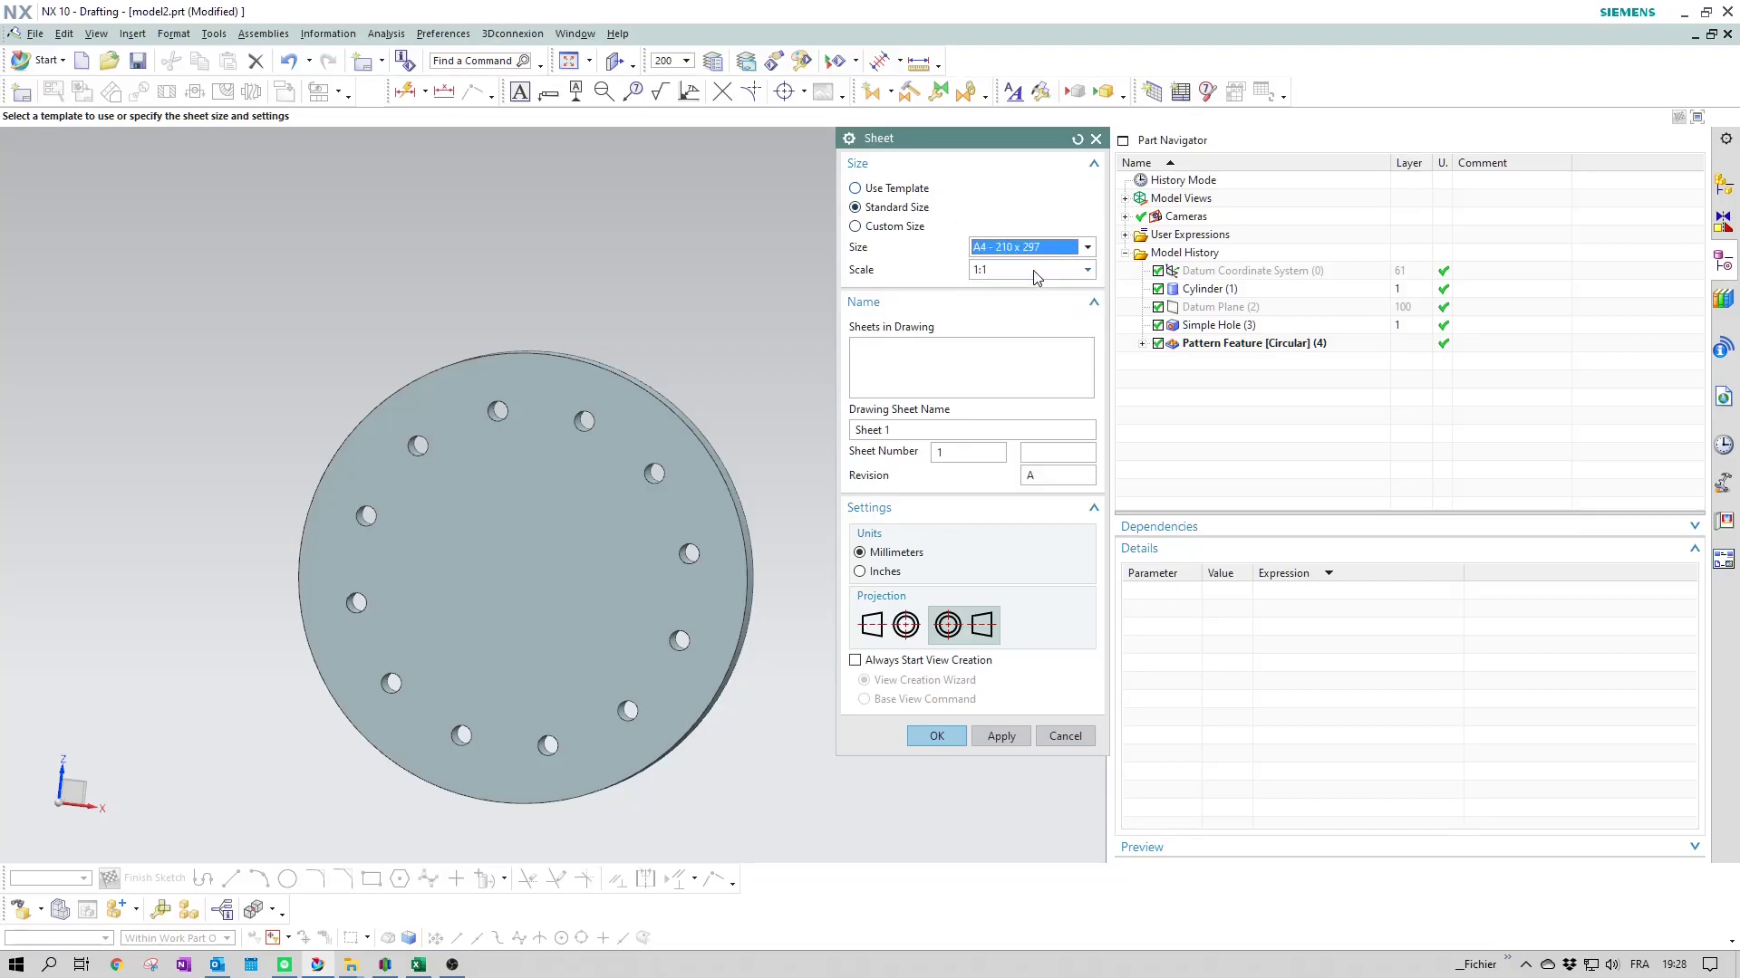
left_click(938, 736)
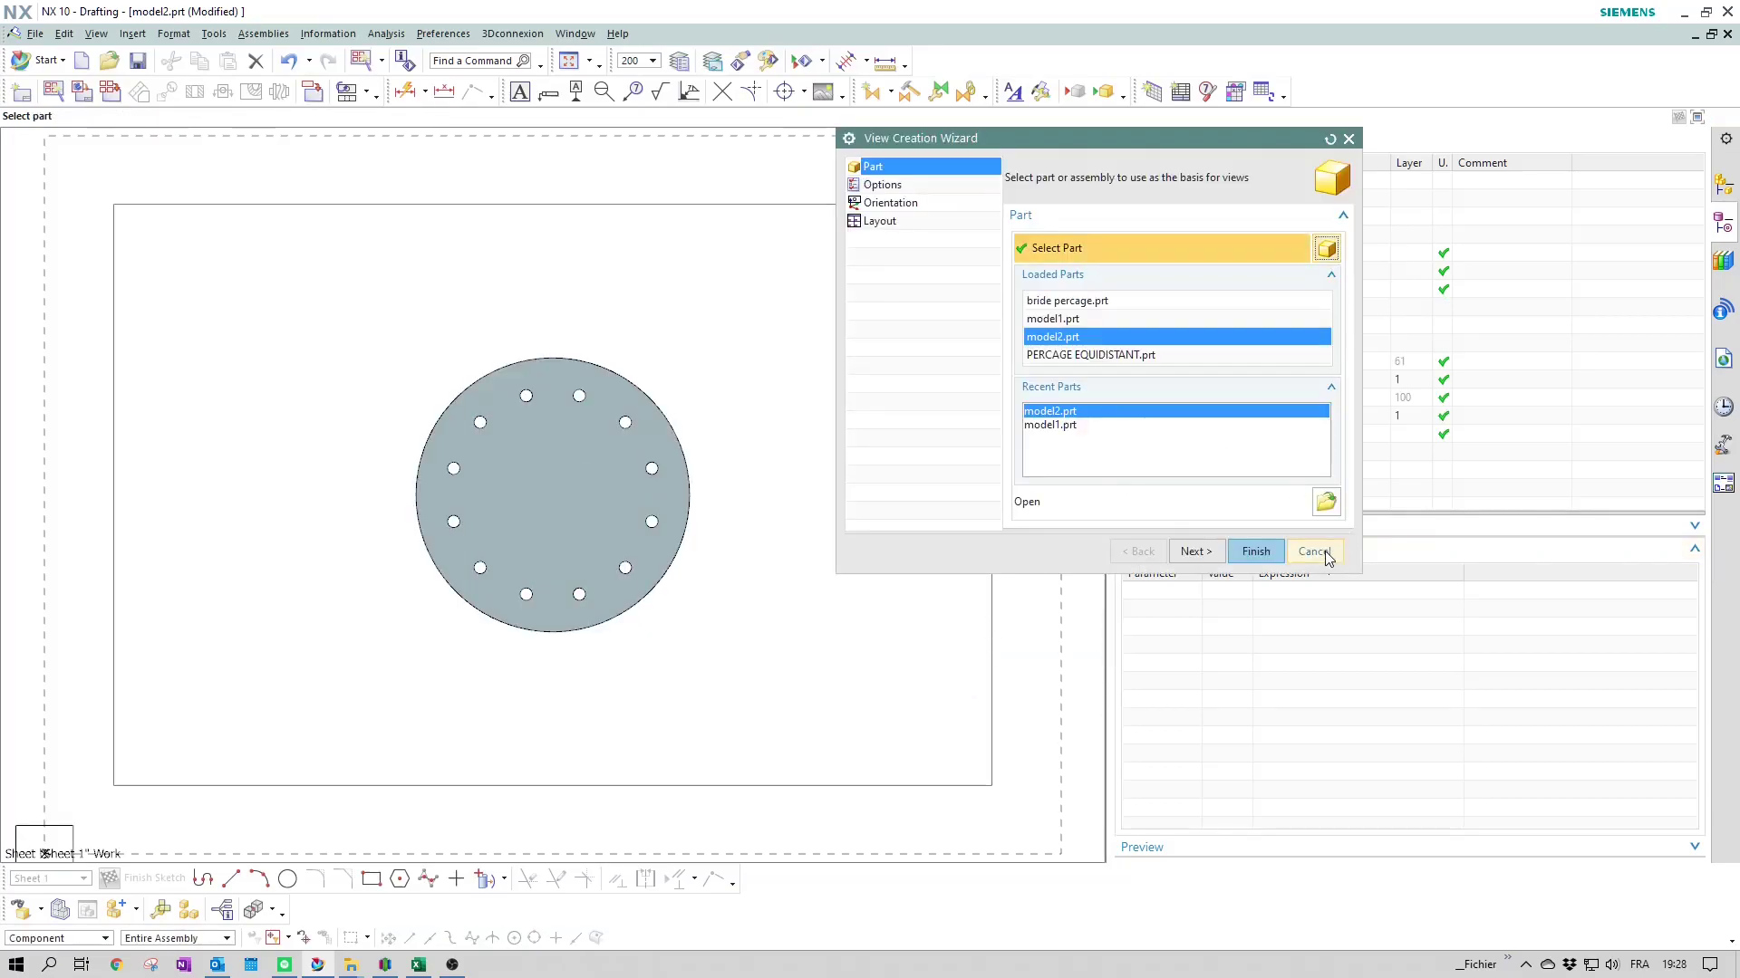
left_click(1326, 553)
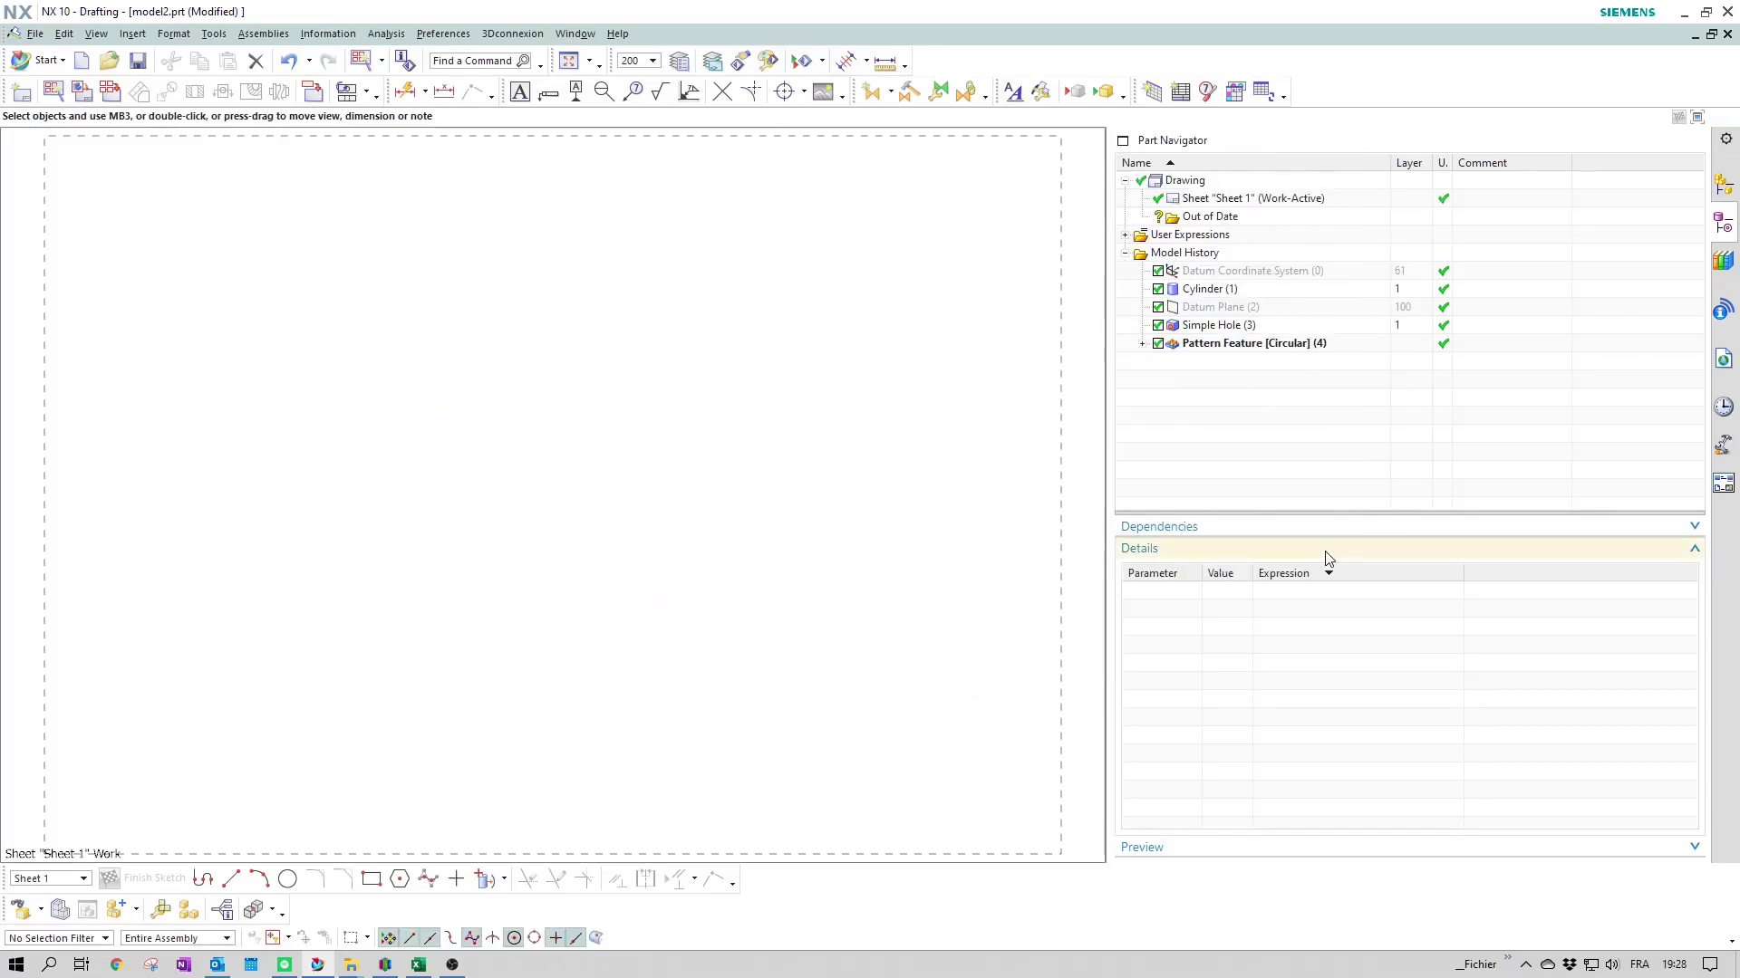
Step: Add a Front base view of the disc at 1:5 scale near the centre of the sheet, without any projected view
right_click(1199, 201)
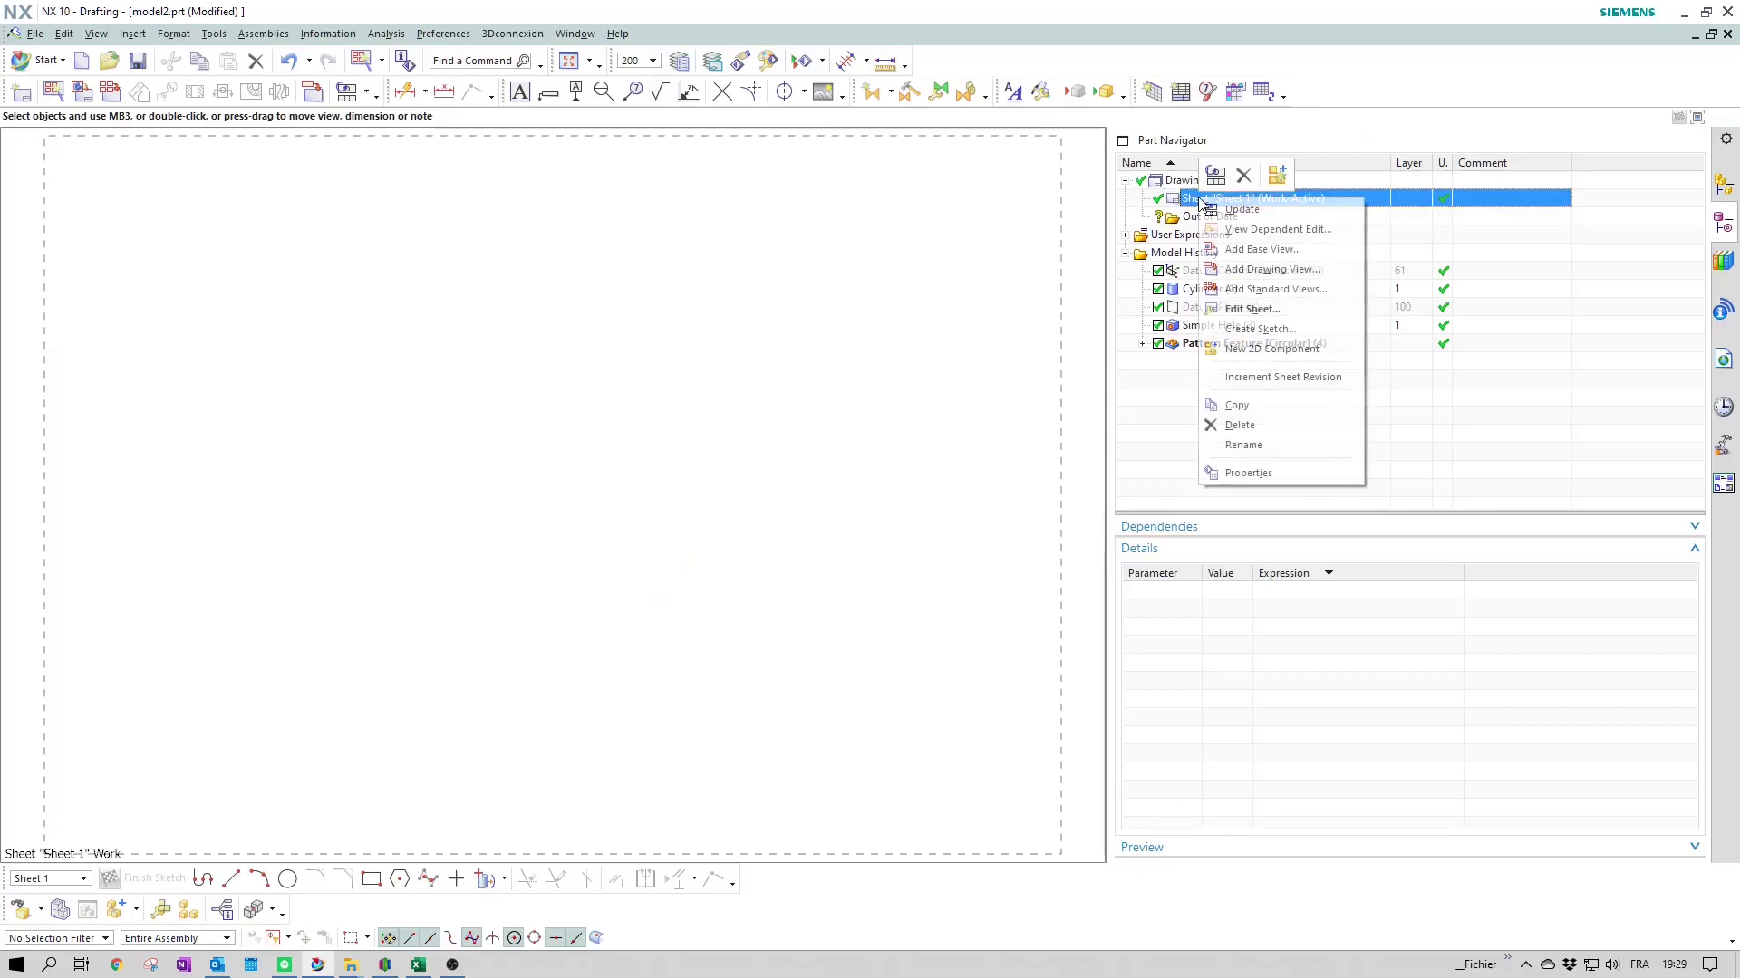
left_click(1284, 252)
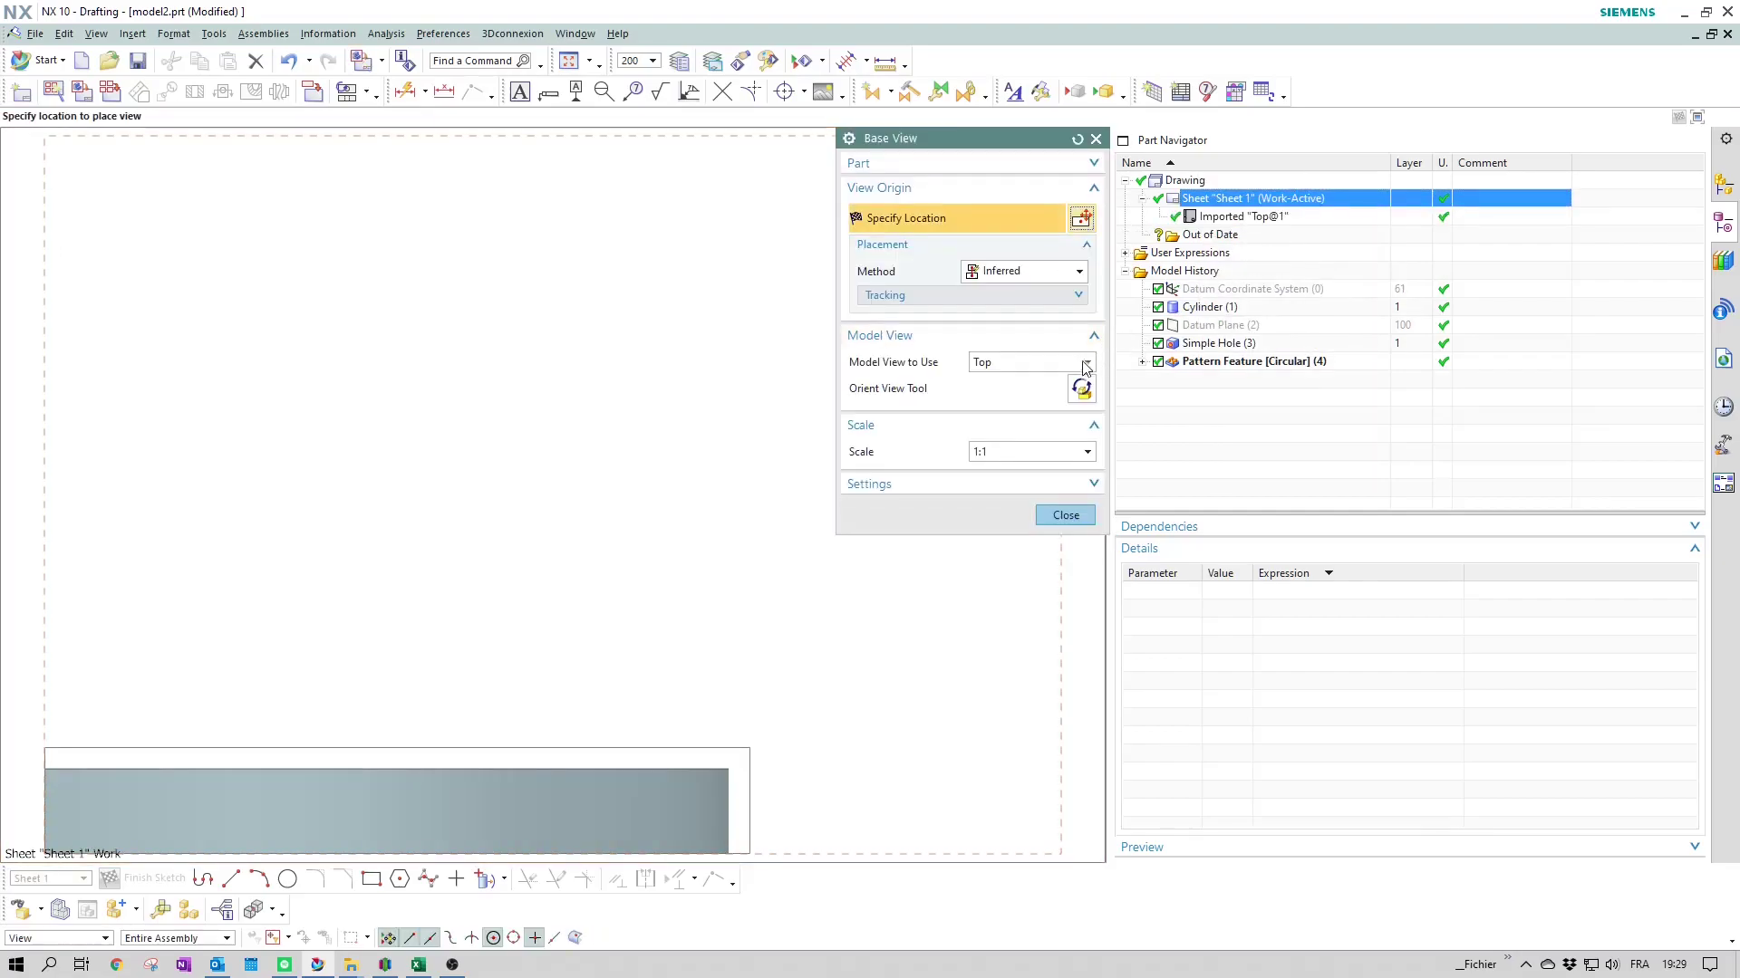
left_click(1086, 364)
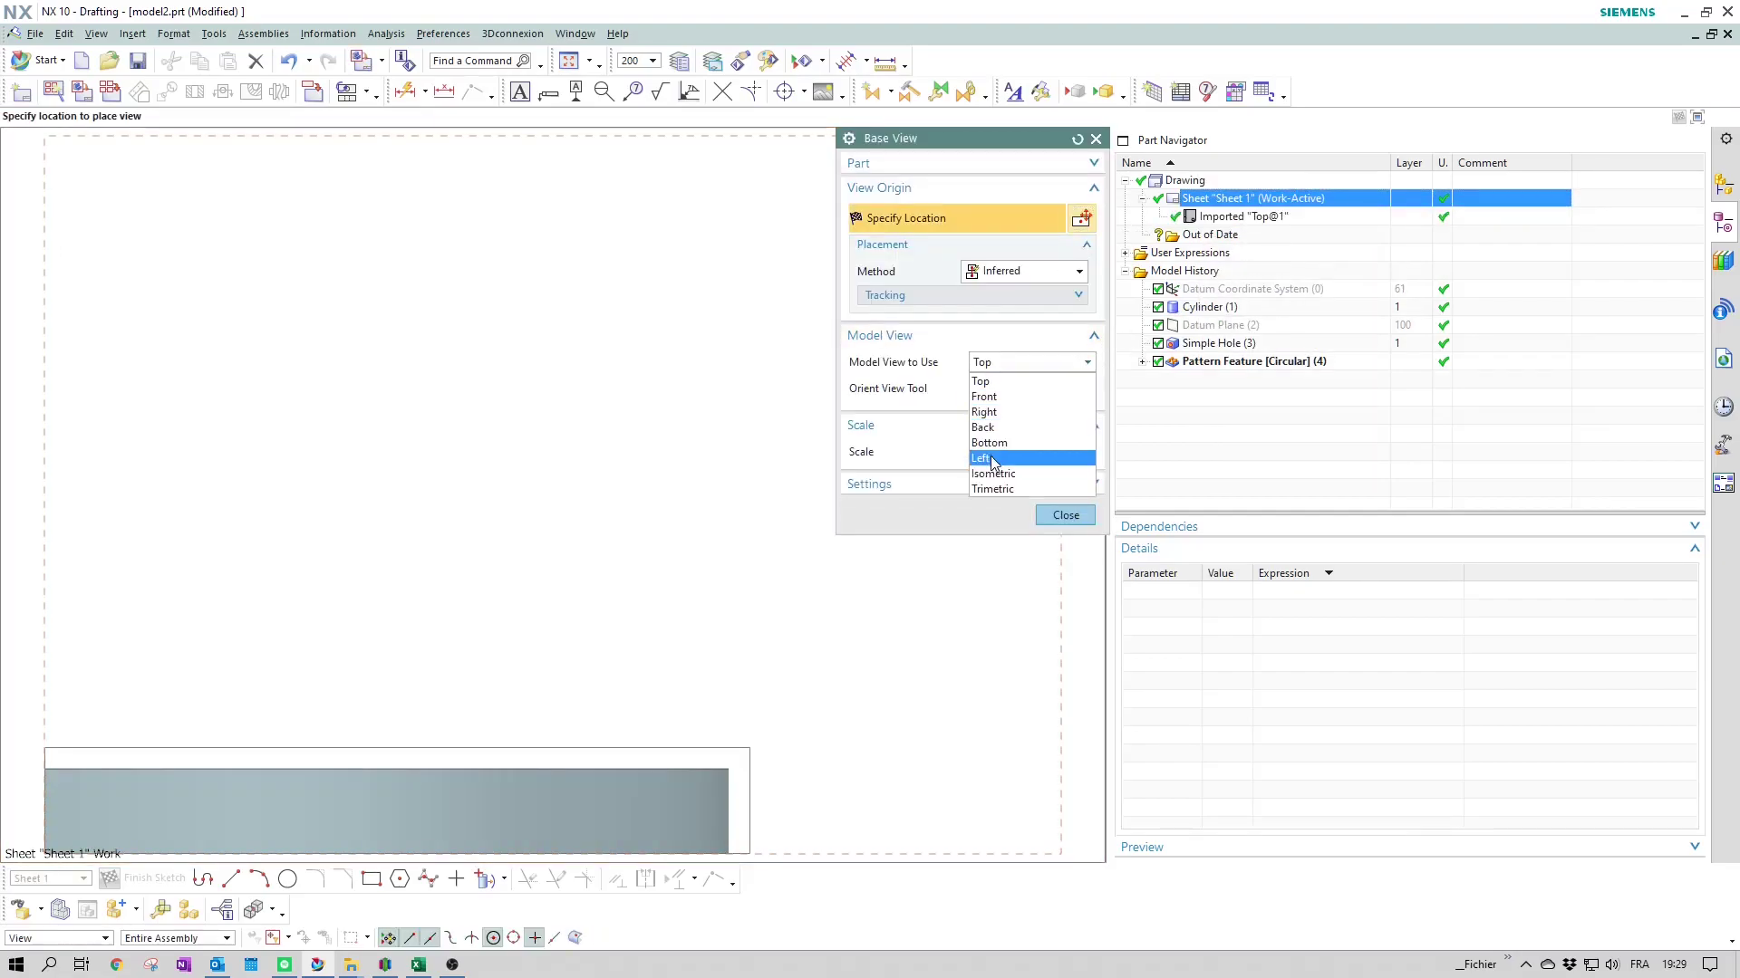
left_click(993, 398)
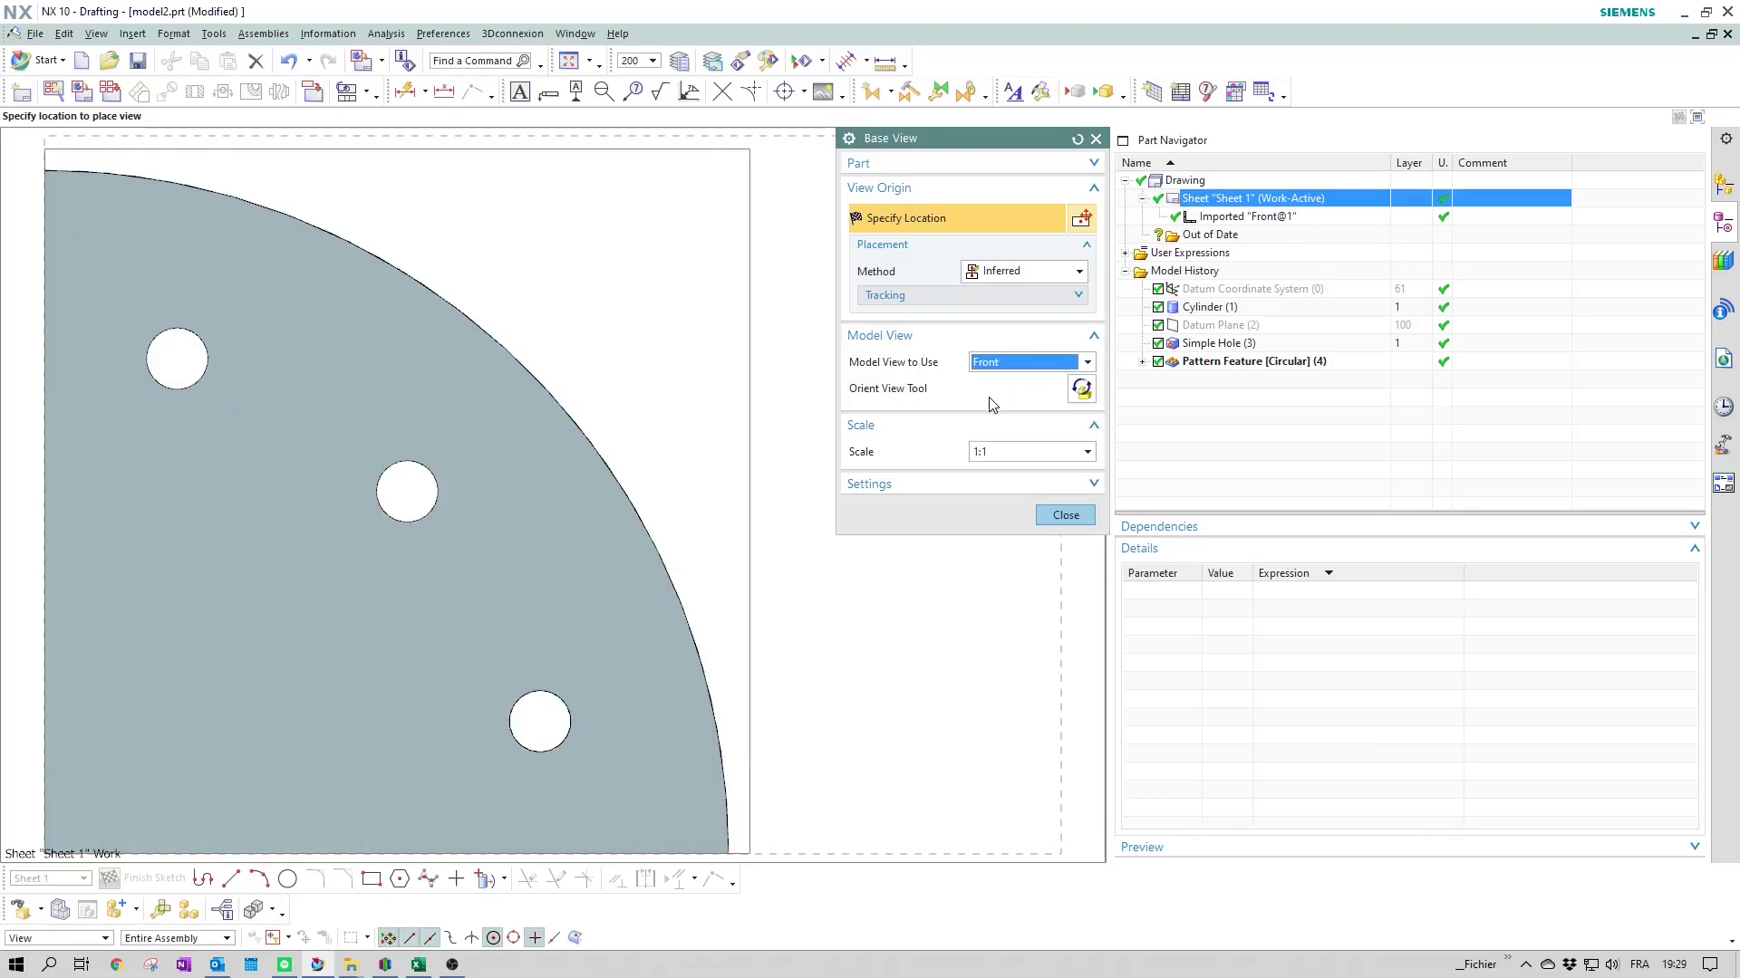
left_click(1086, 453)
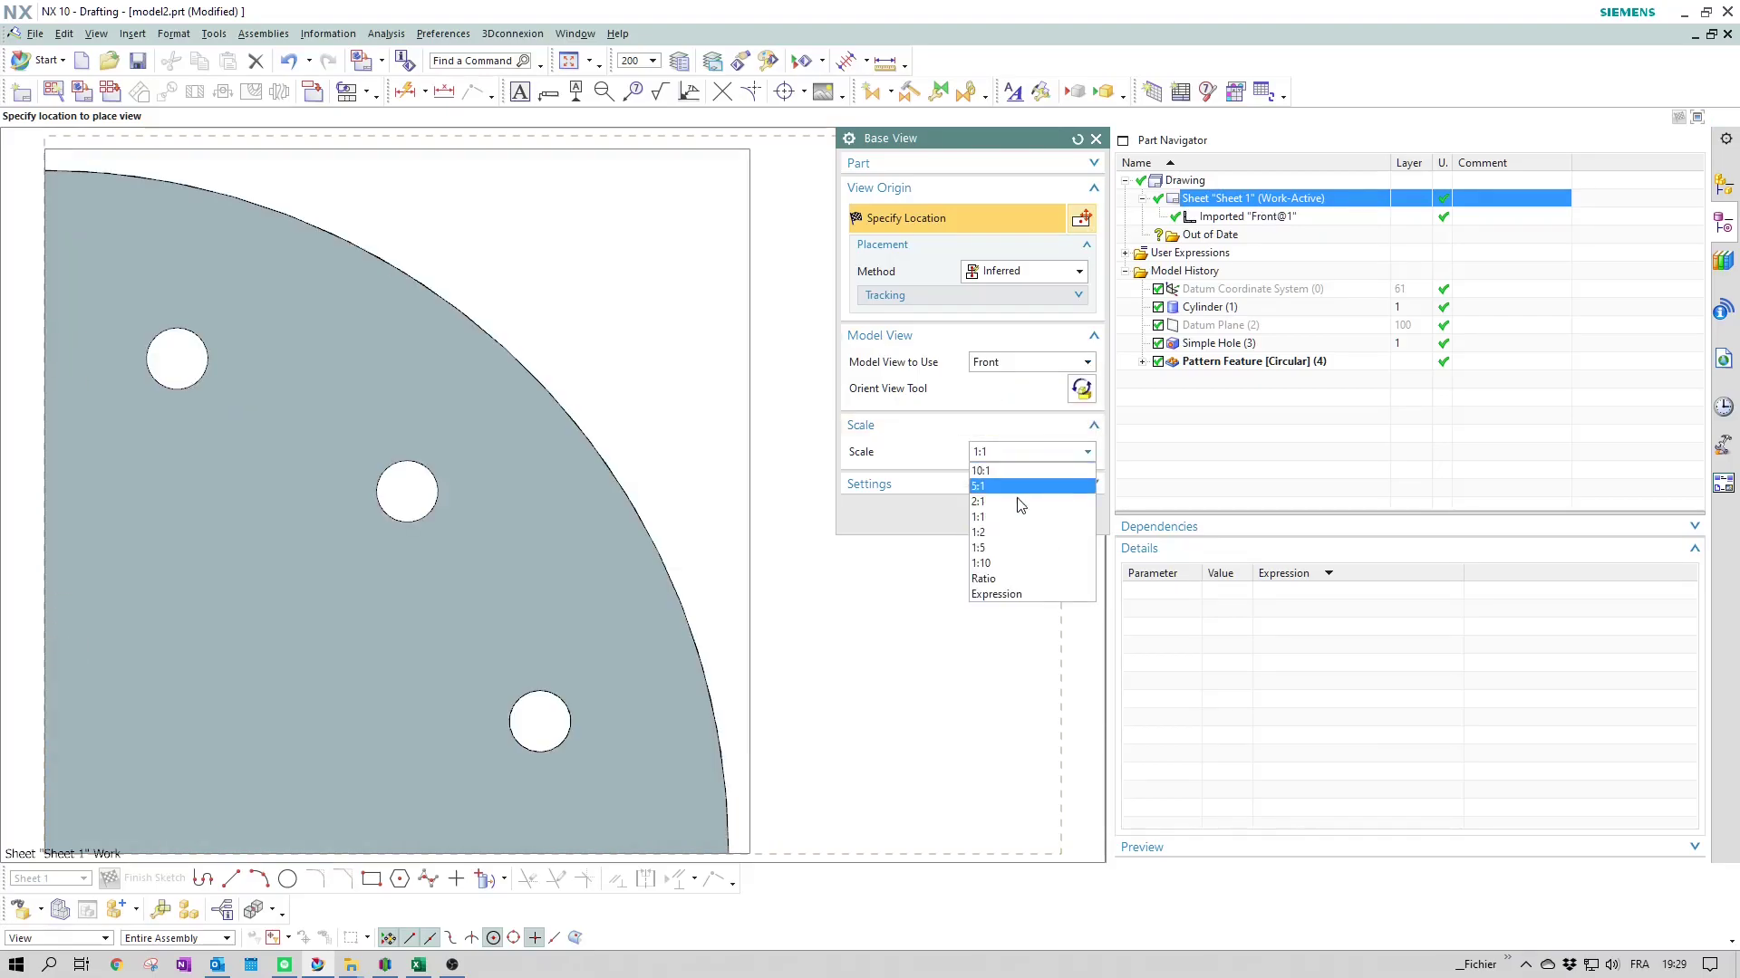
left_click(1005, 533)
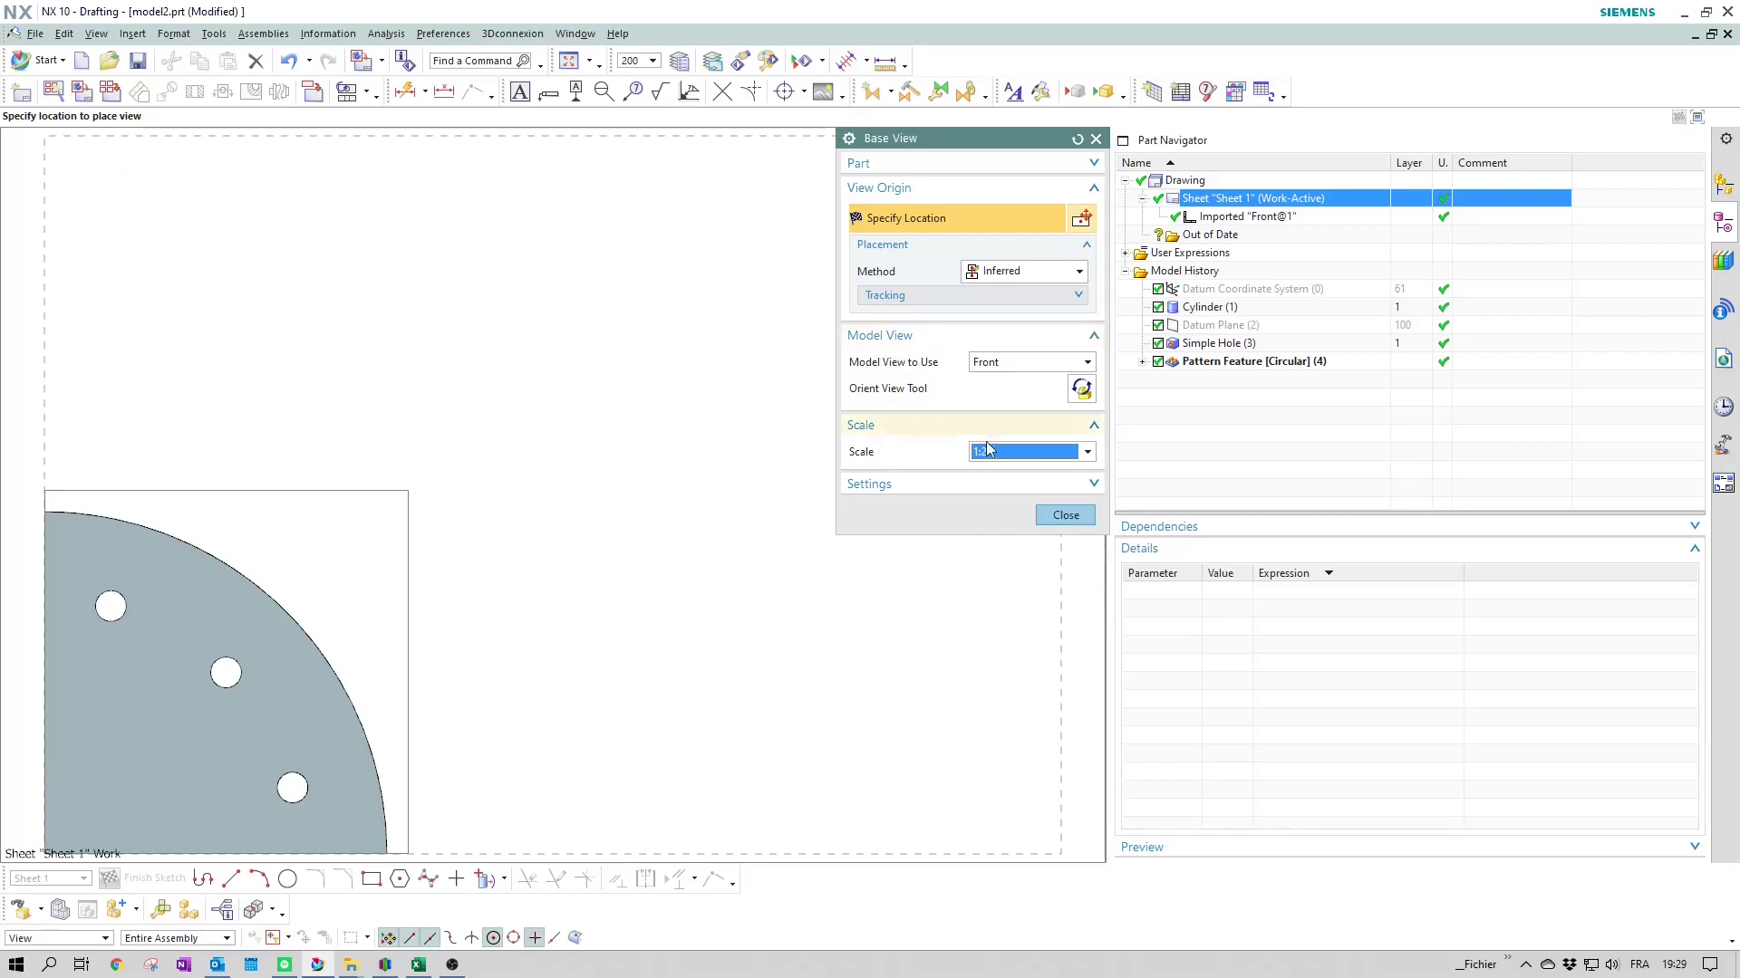
left_click(1087, 452)
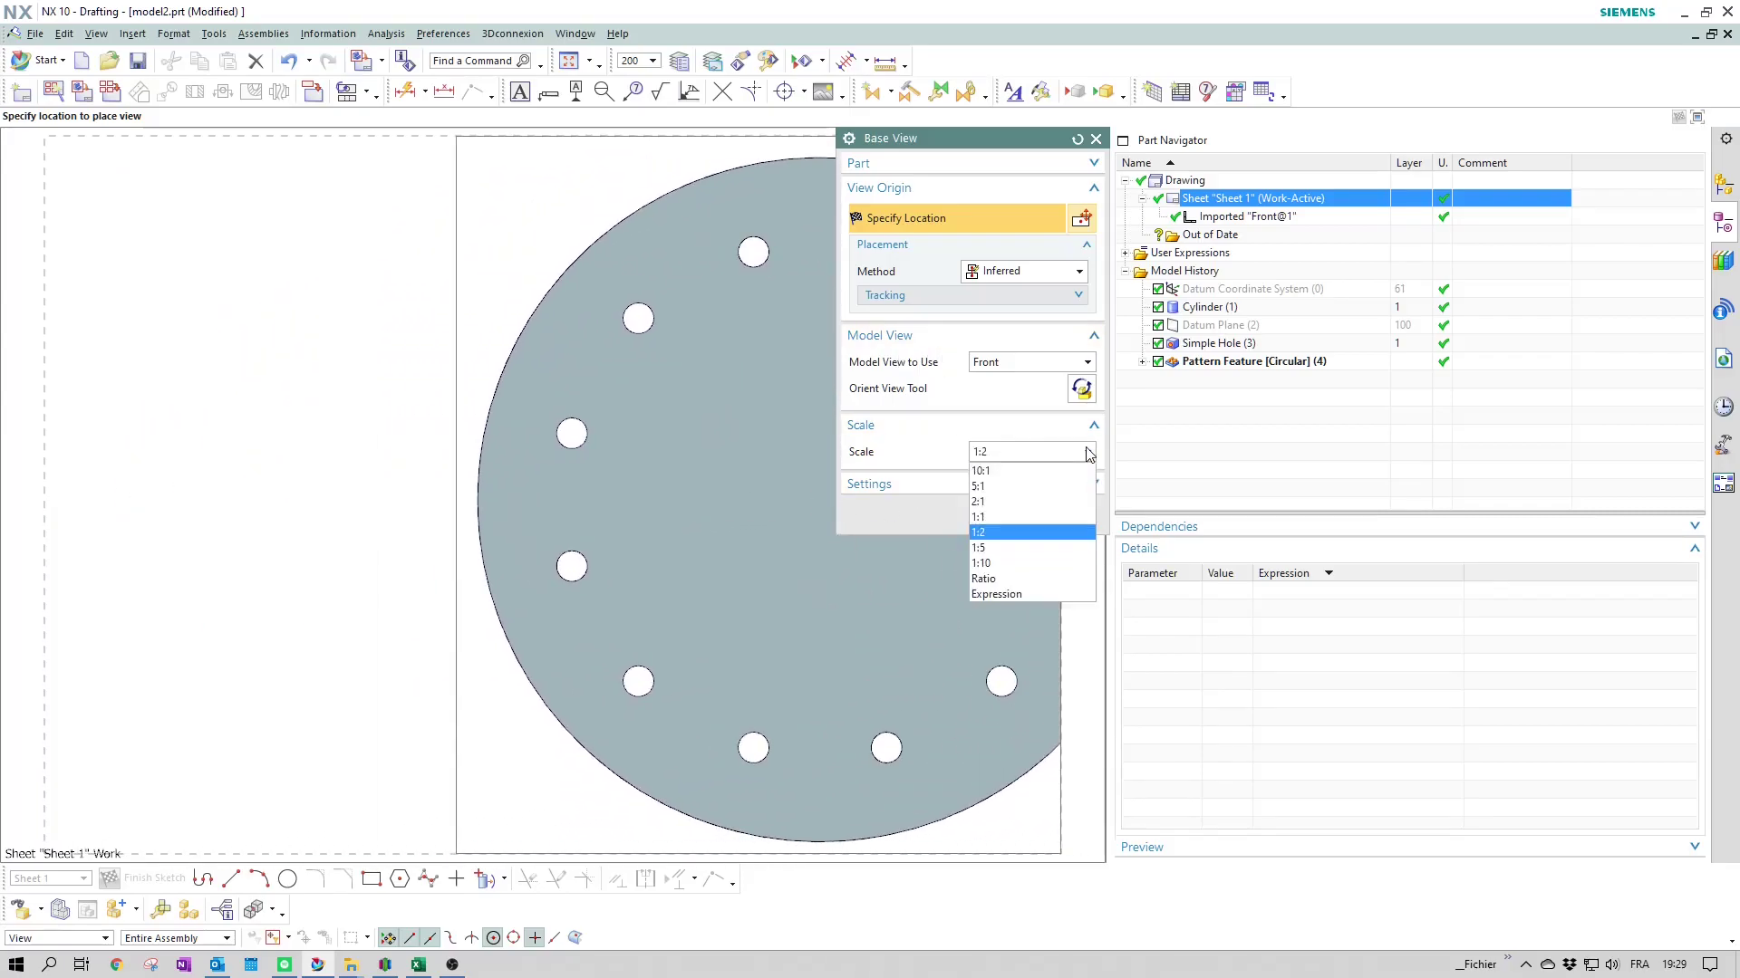
left_click(982, 547)
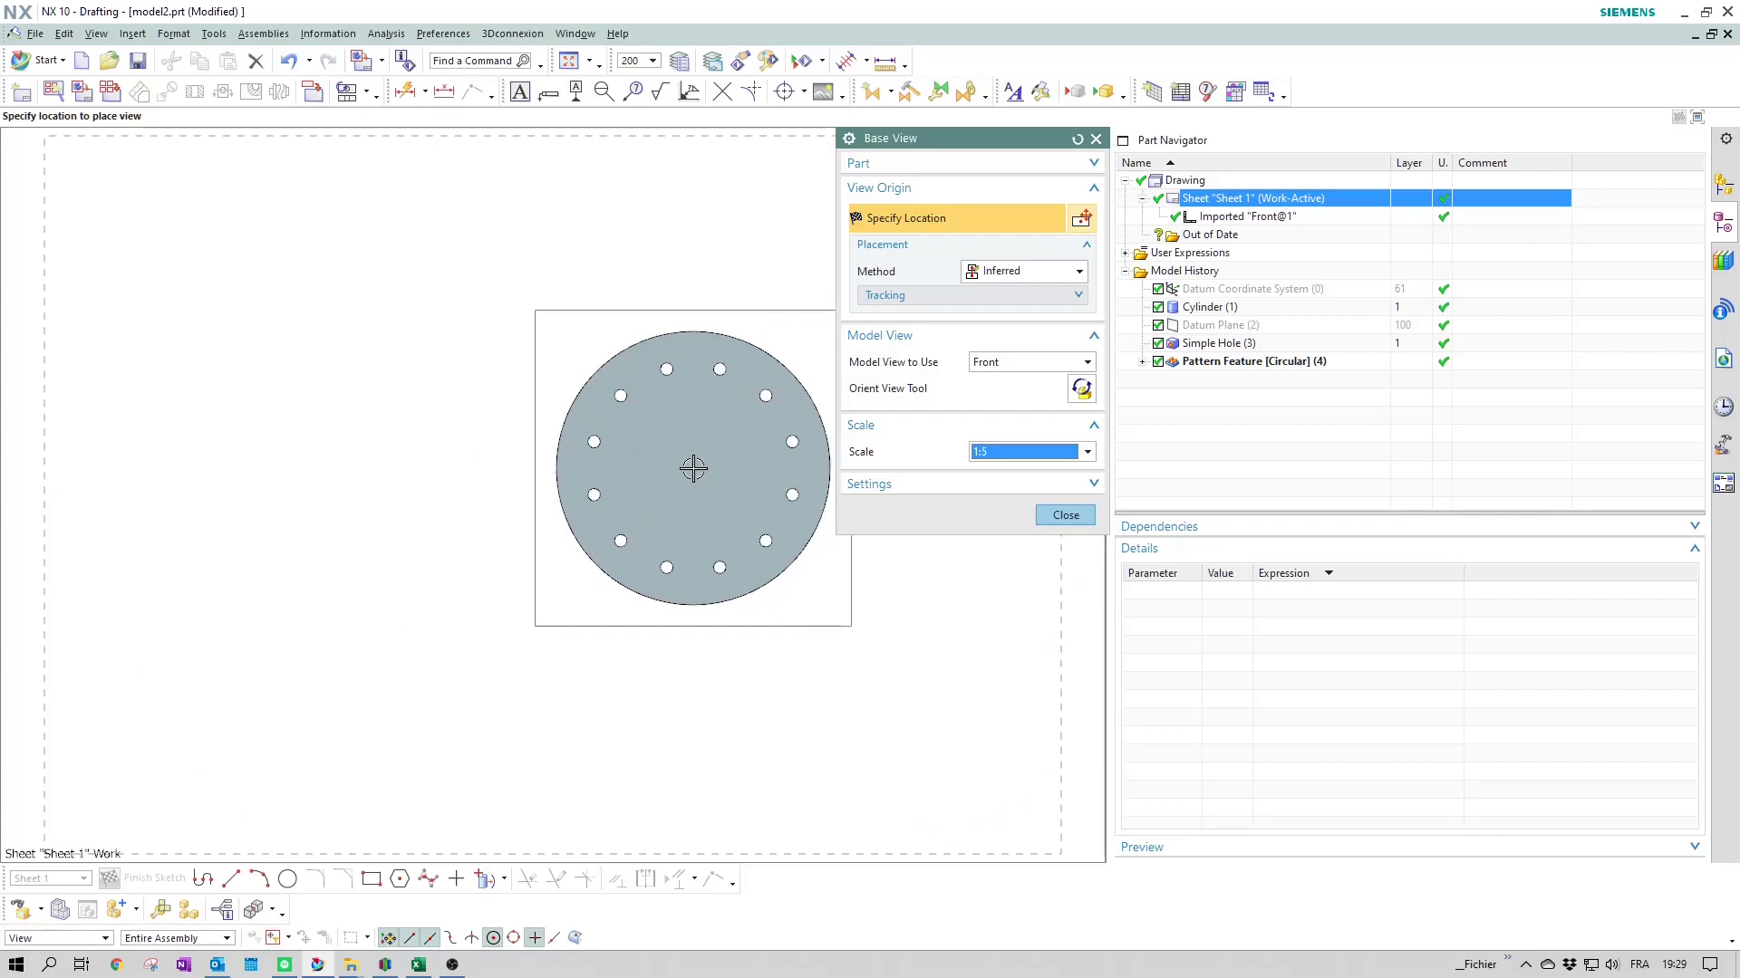
left_click(694, 469)
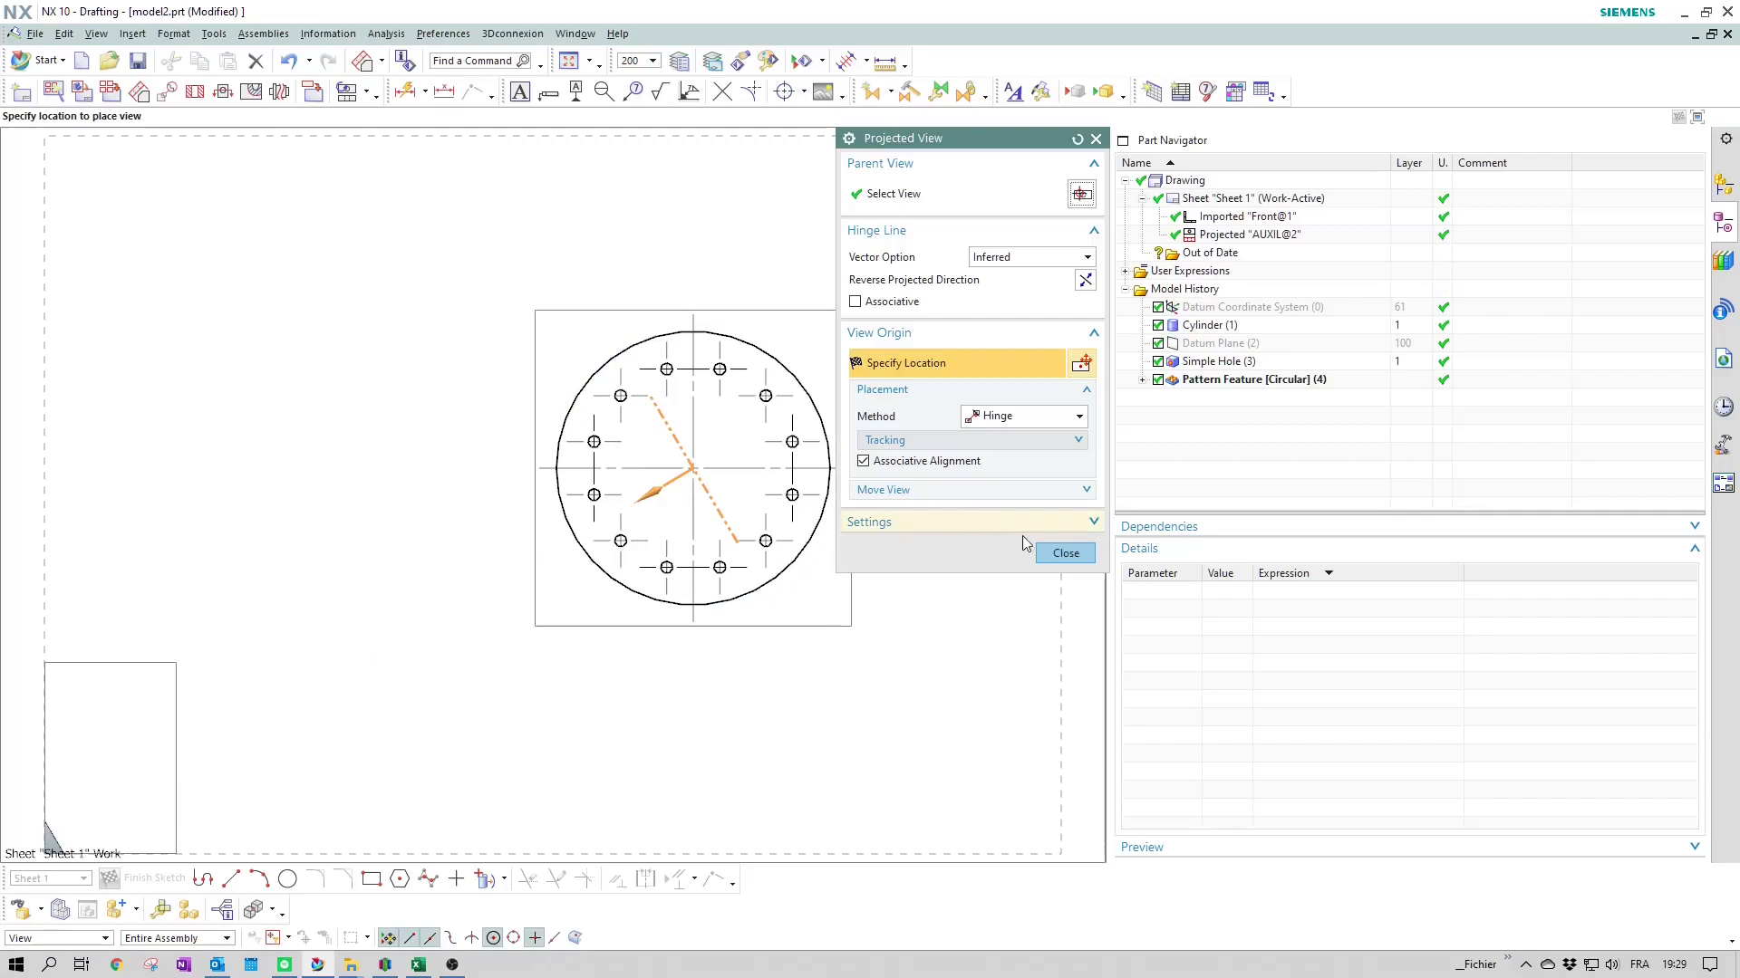
left_click(1066, 554)
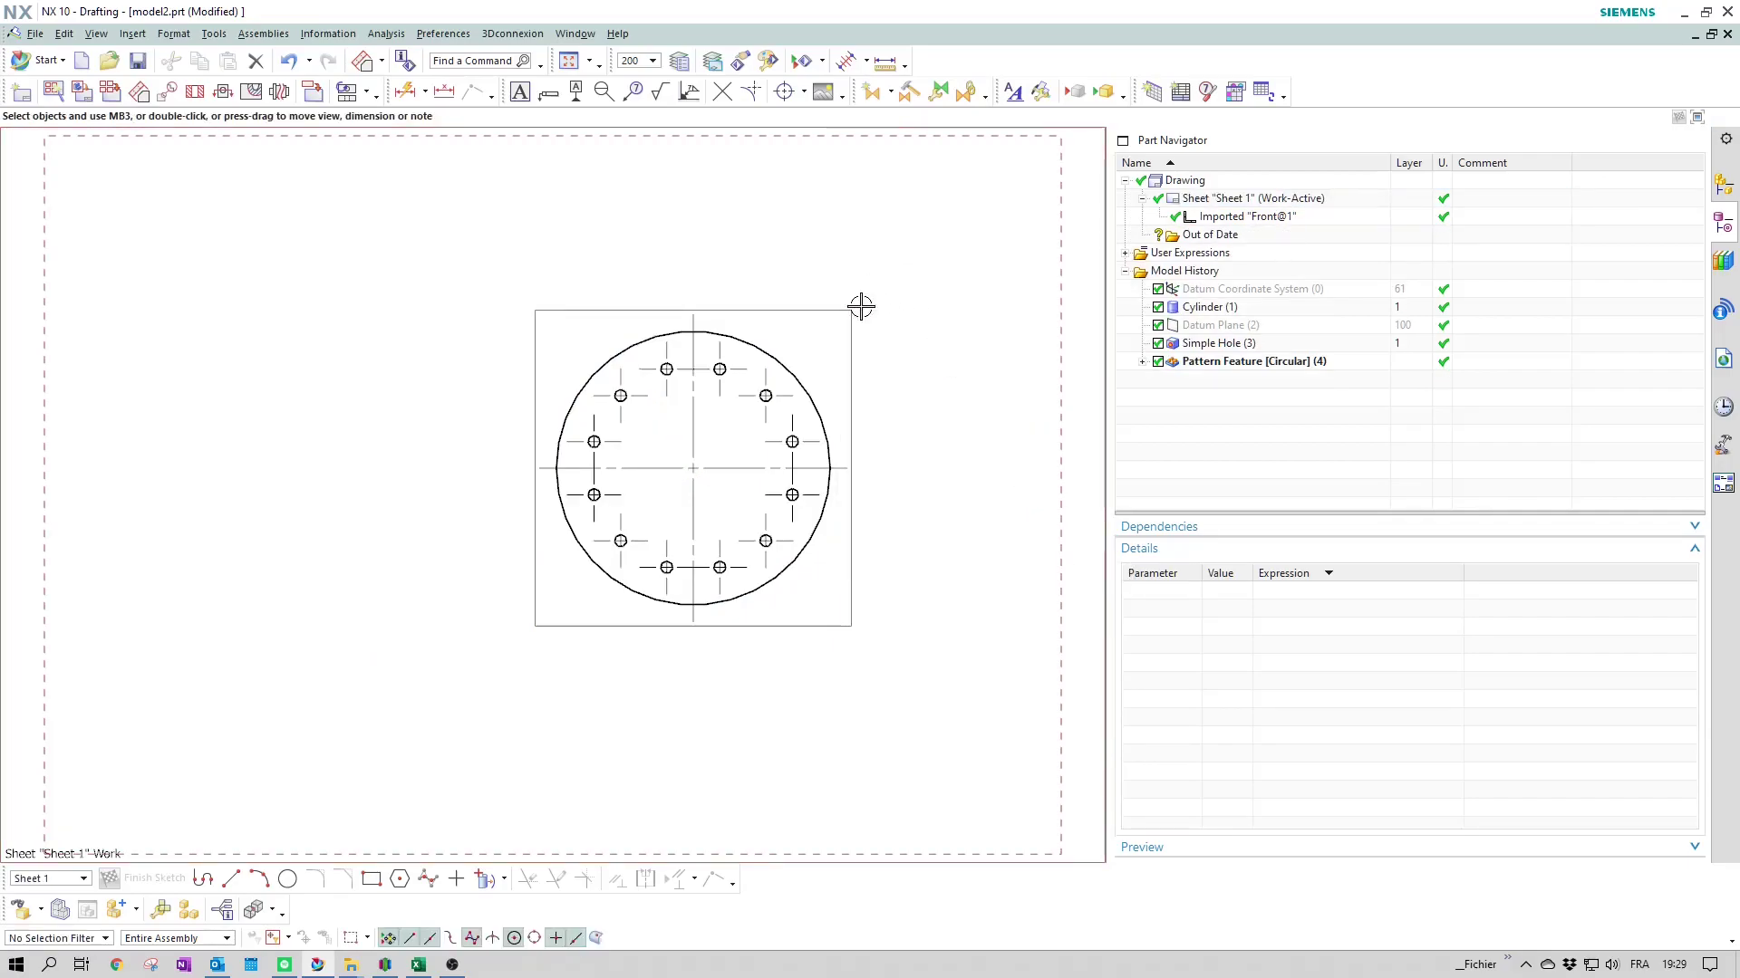
Step: Delete the individual center marks of all twelve holes in the front view, keeping the disc's main center mark
scroll(813, 328, "up", 3)
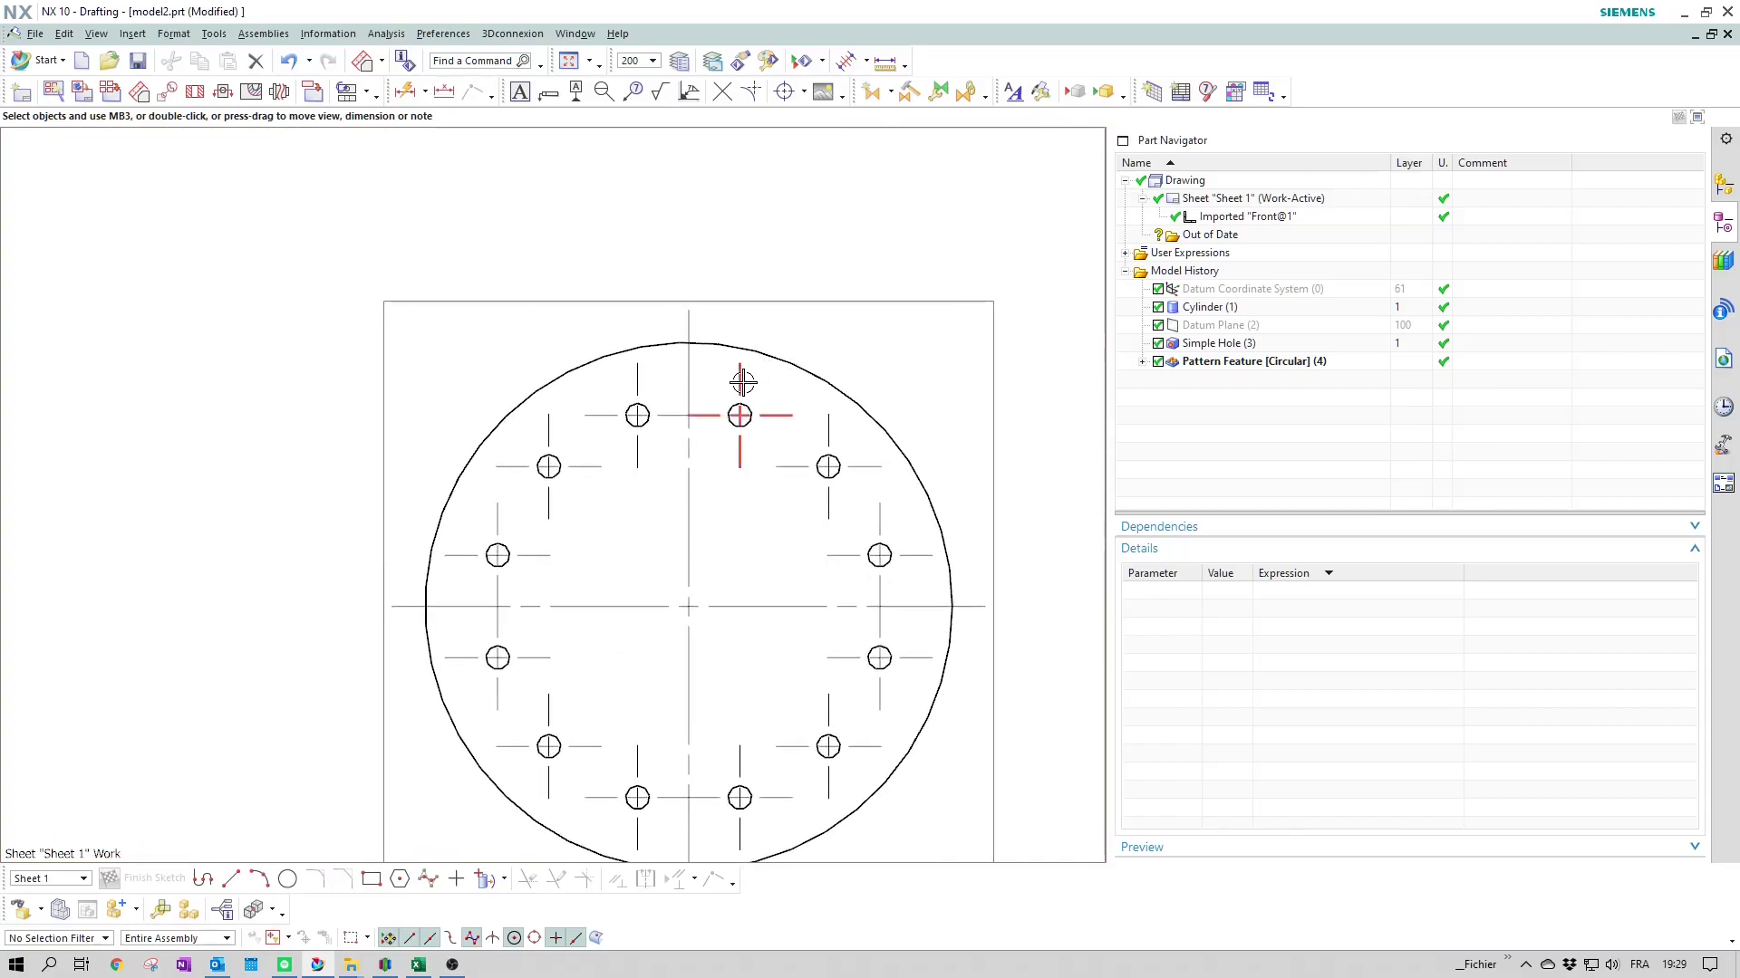
left_click(756, 382)
left_click(865, 467)
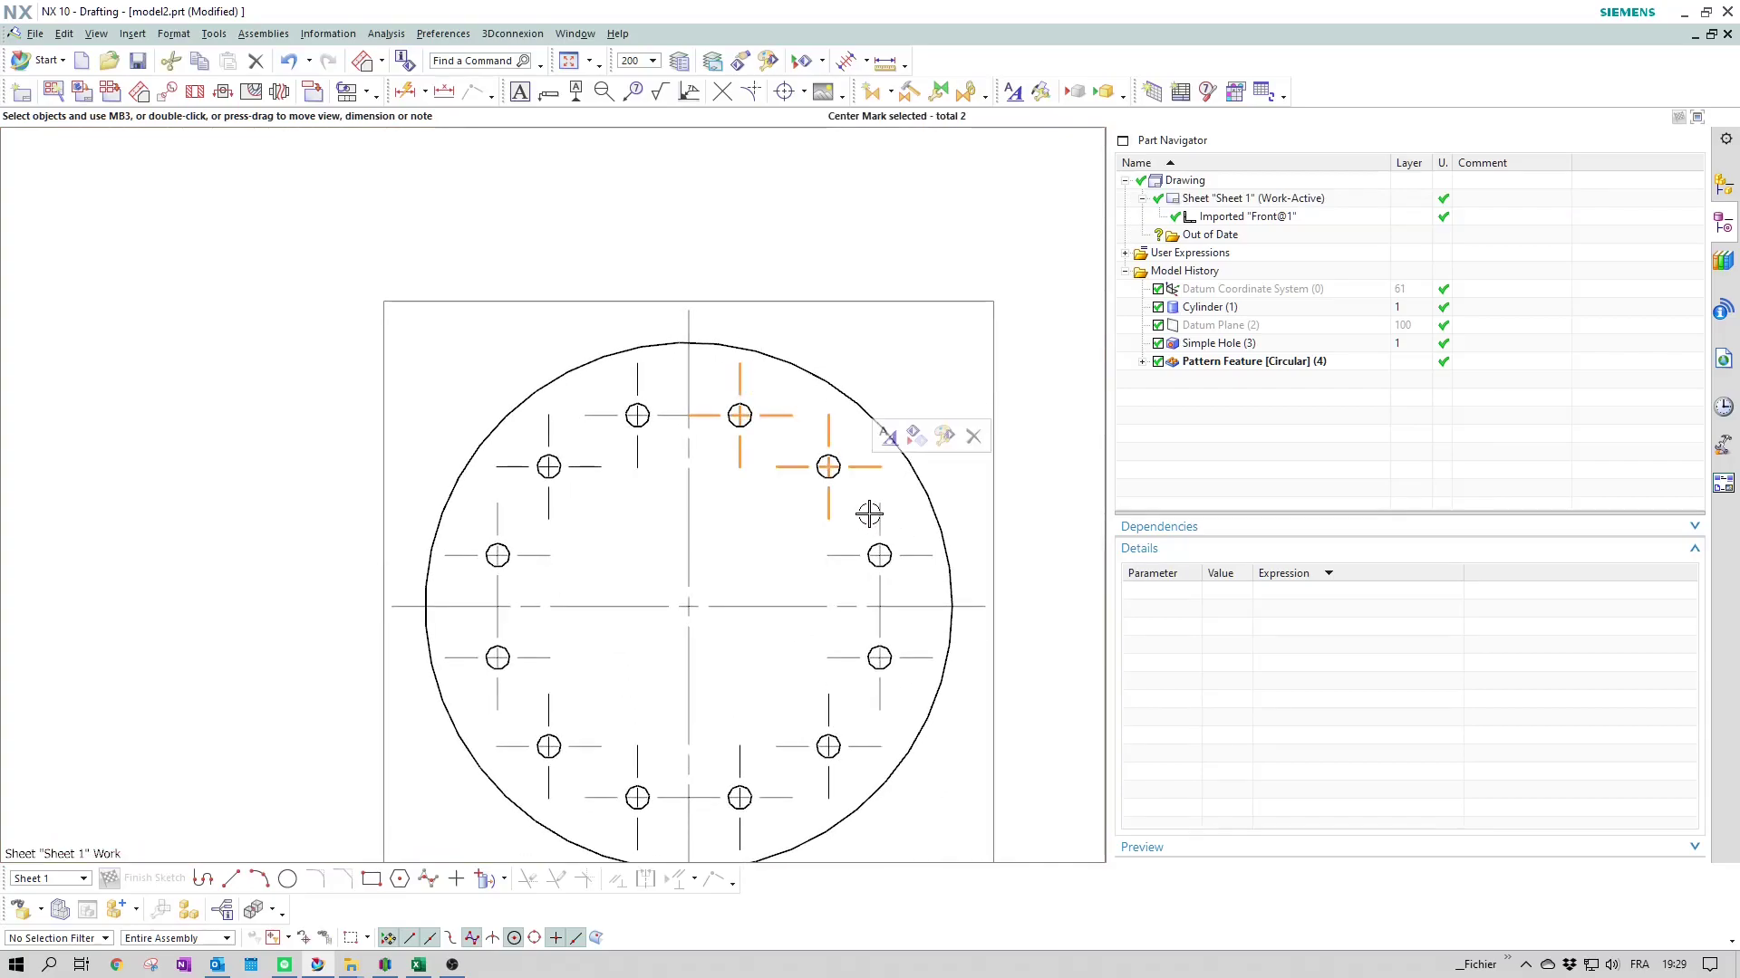
left_click(886, 515)
left_click(919, 654)
left_click(828, 711)
left_click(741, 755)
left_click(637, 749)
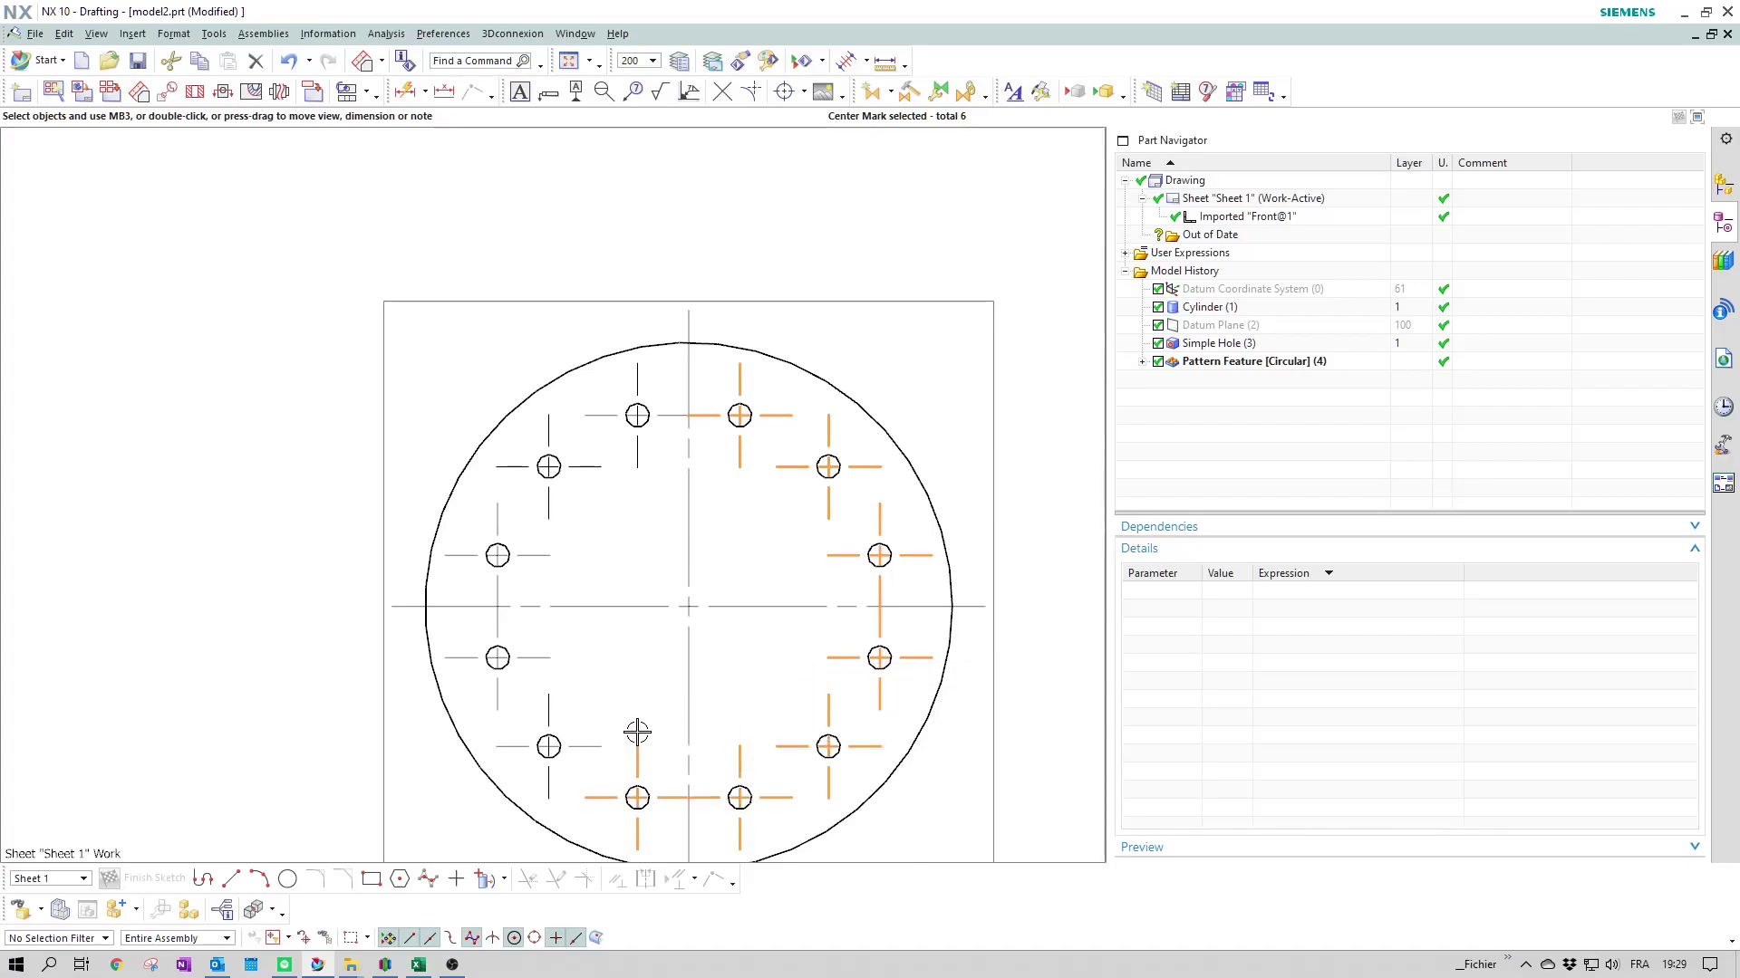
left_click(572, 750)
left_click(496, 624)
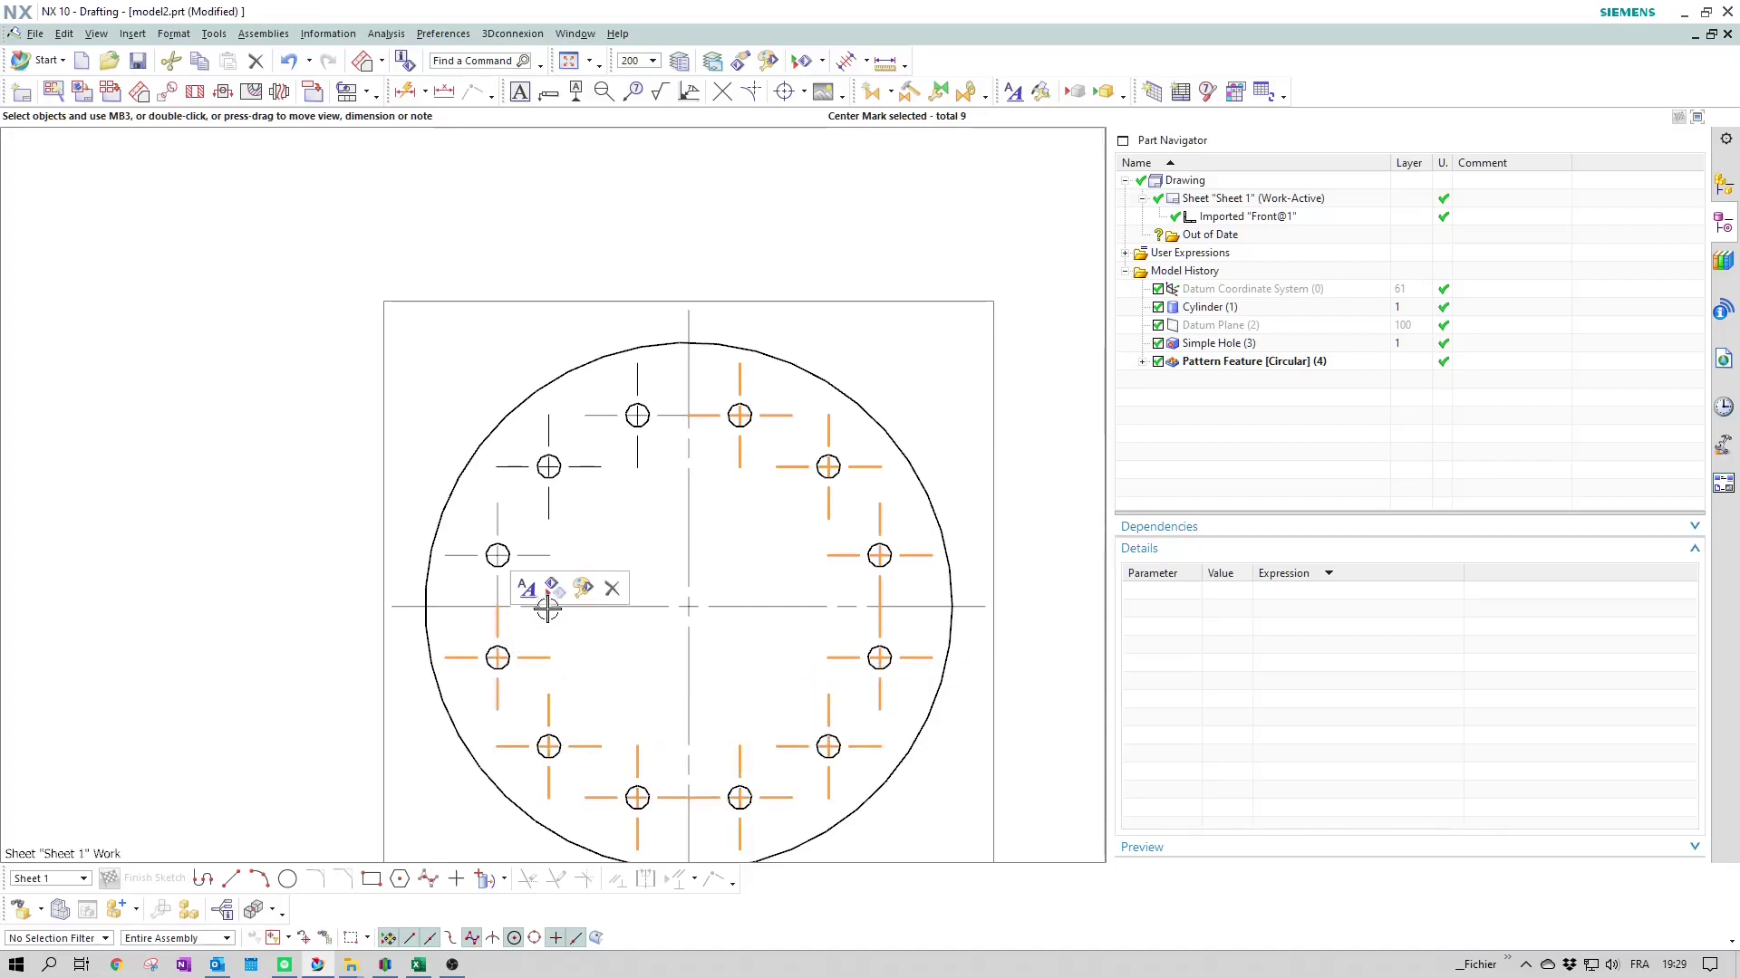
left_click(532, 556)
left_click(593, 466)
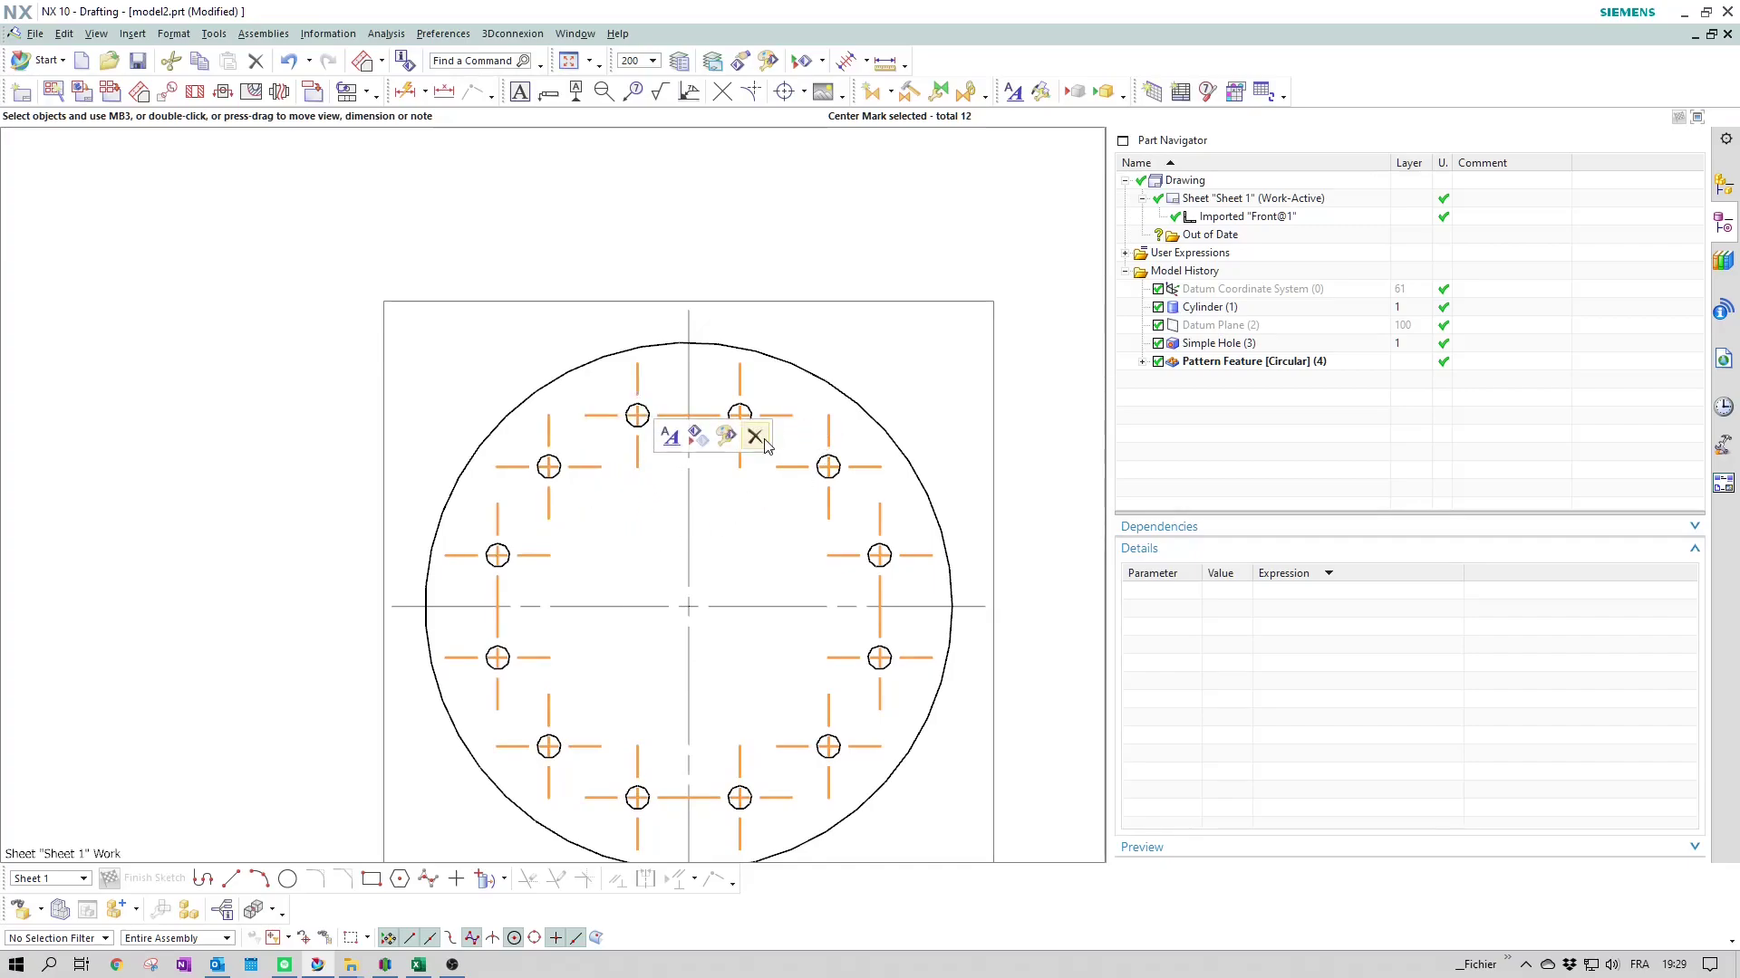
left_click(759, 434)
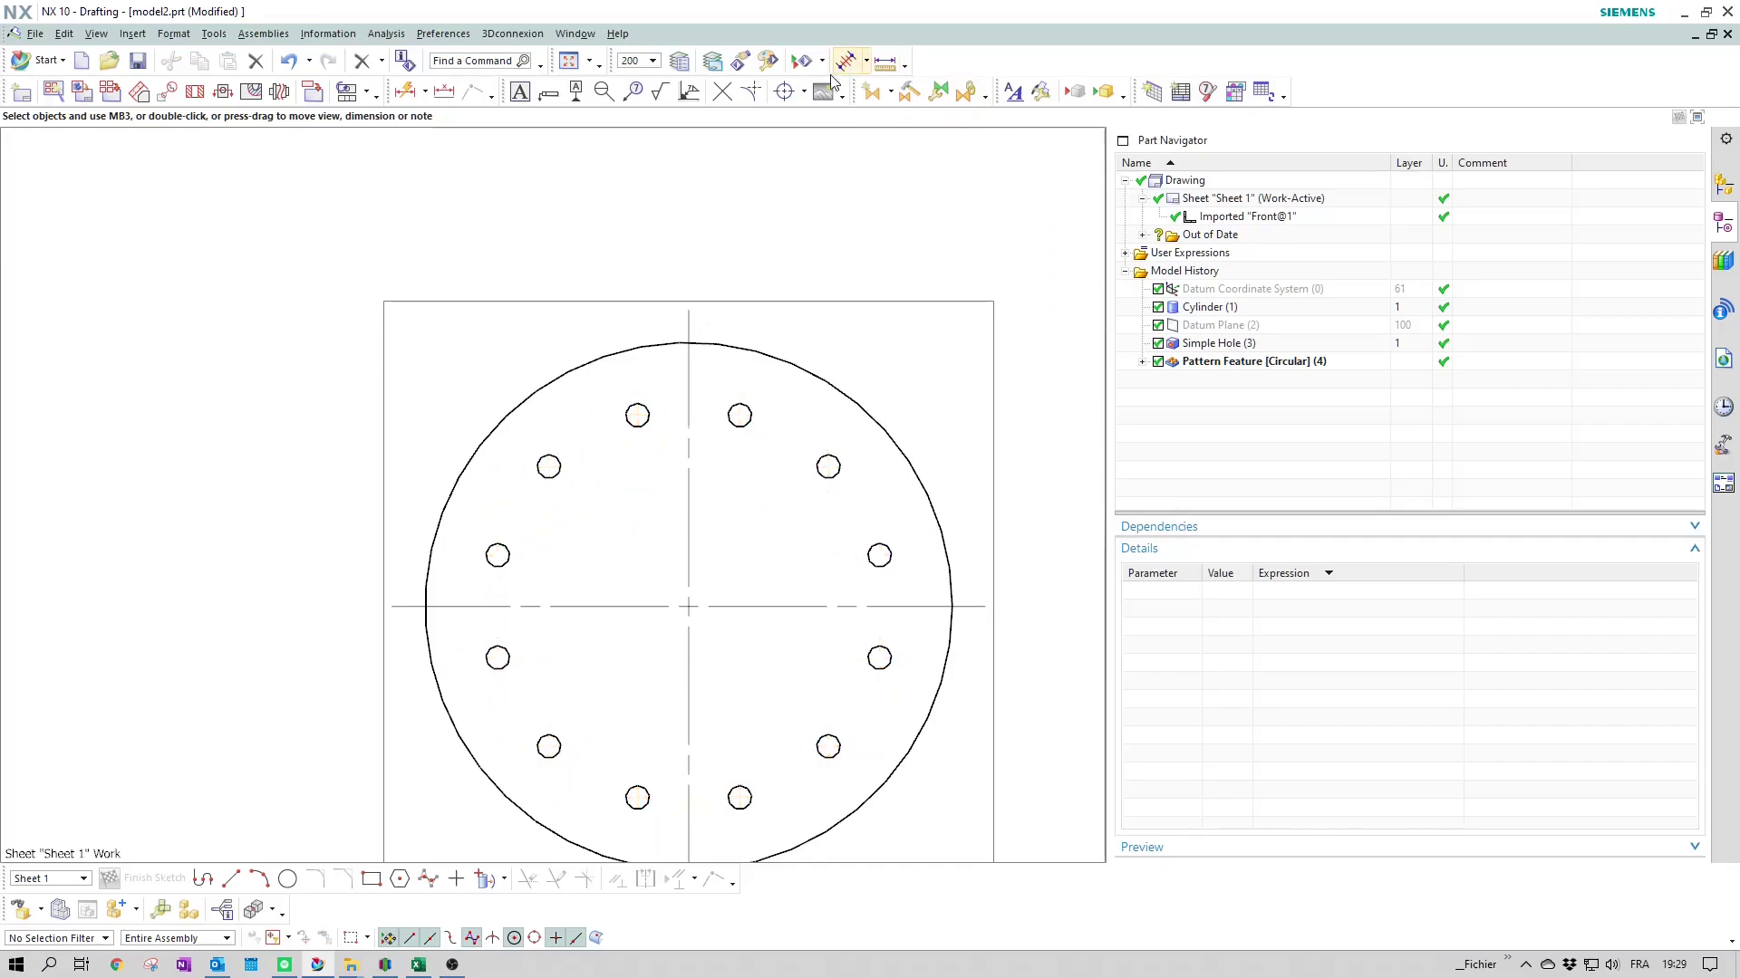
Step: Add a full-circle Bolt Circle Centerline of type Center Point, centred on the disc's outer edge and passing through all twelve holes
left_click(805, 93)
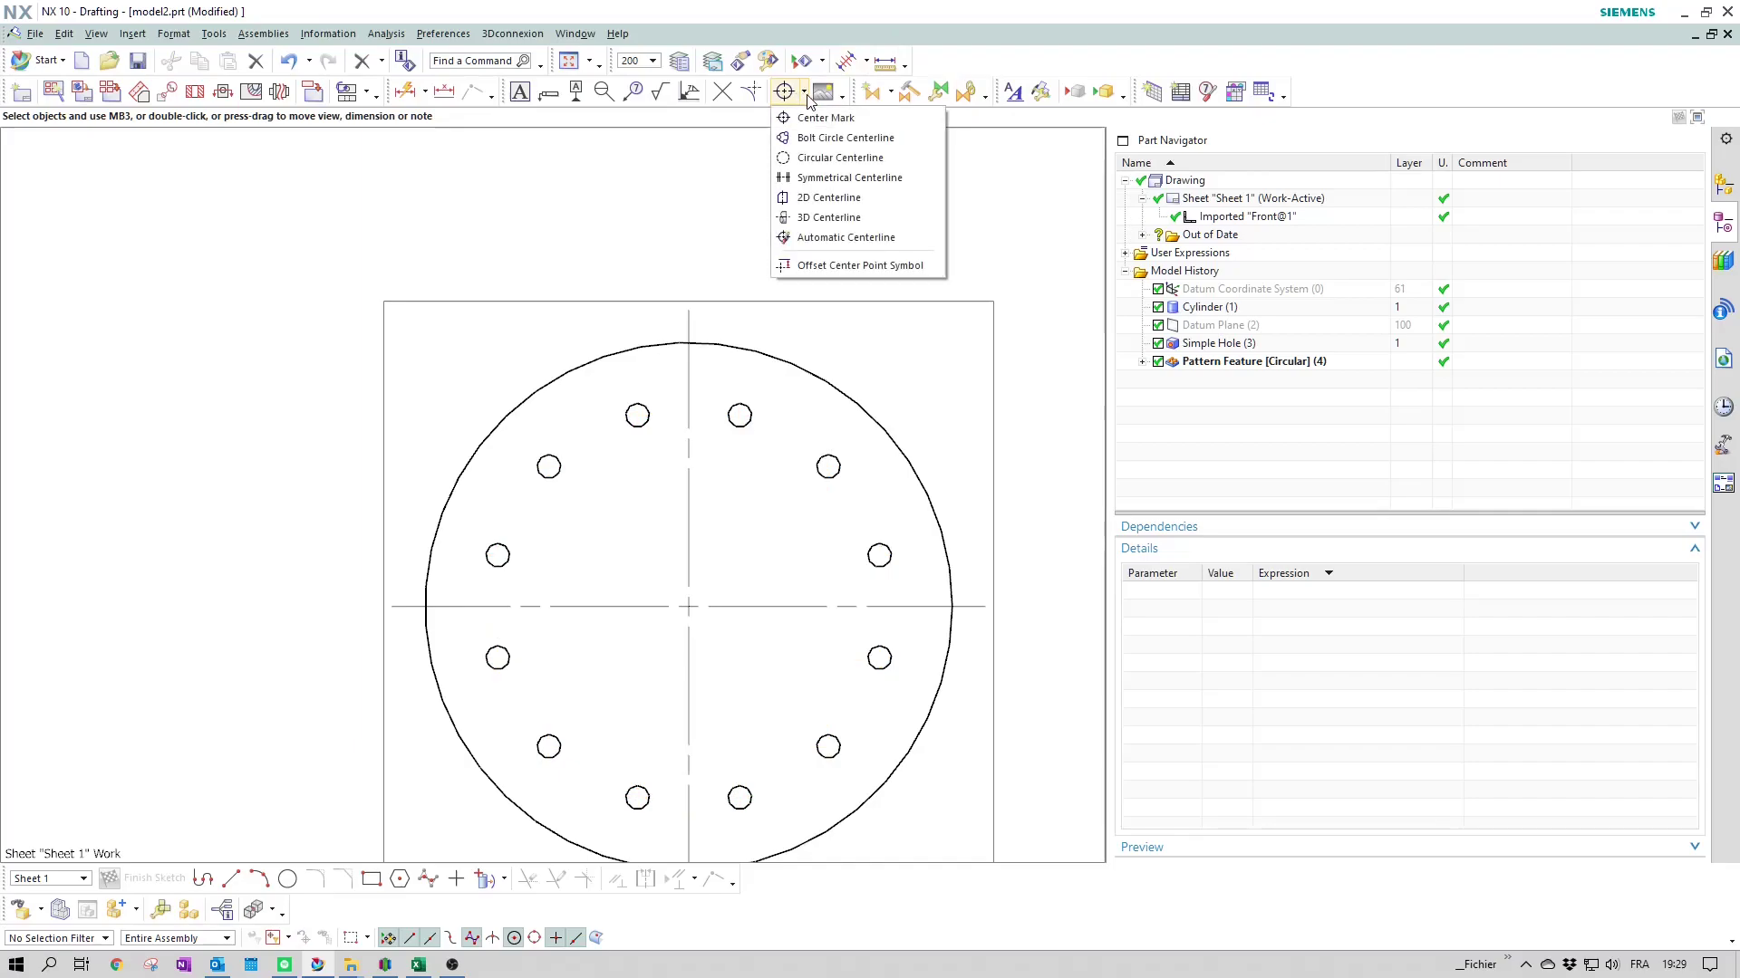
left_click(834, 141)
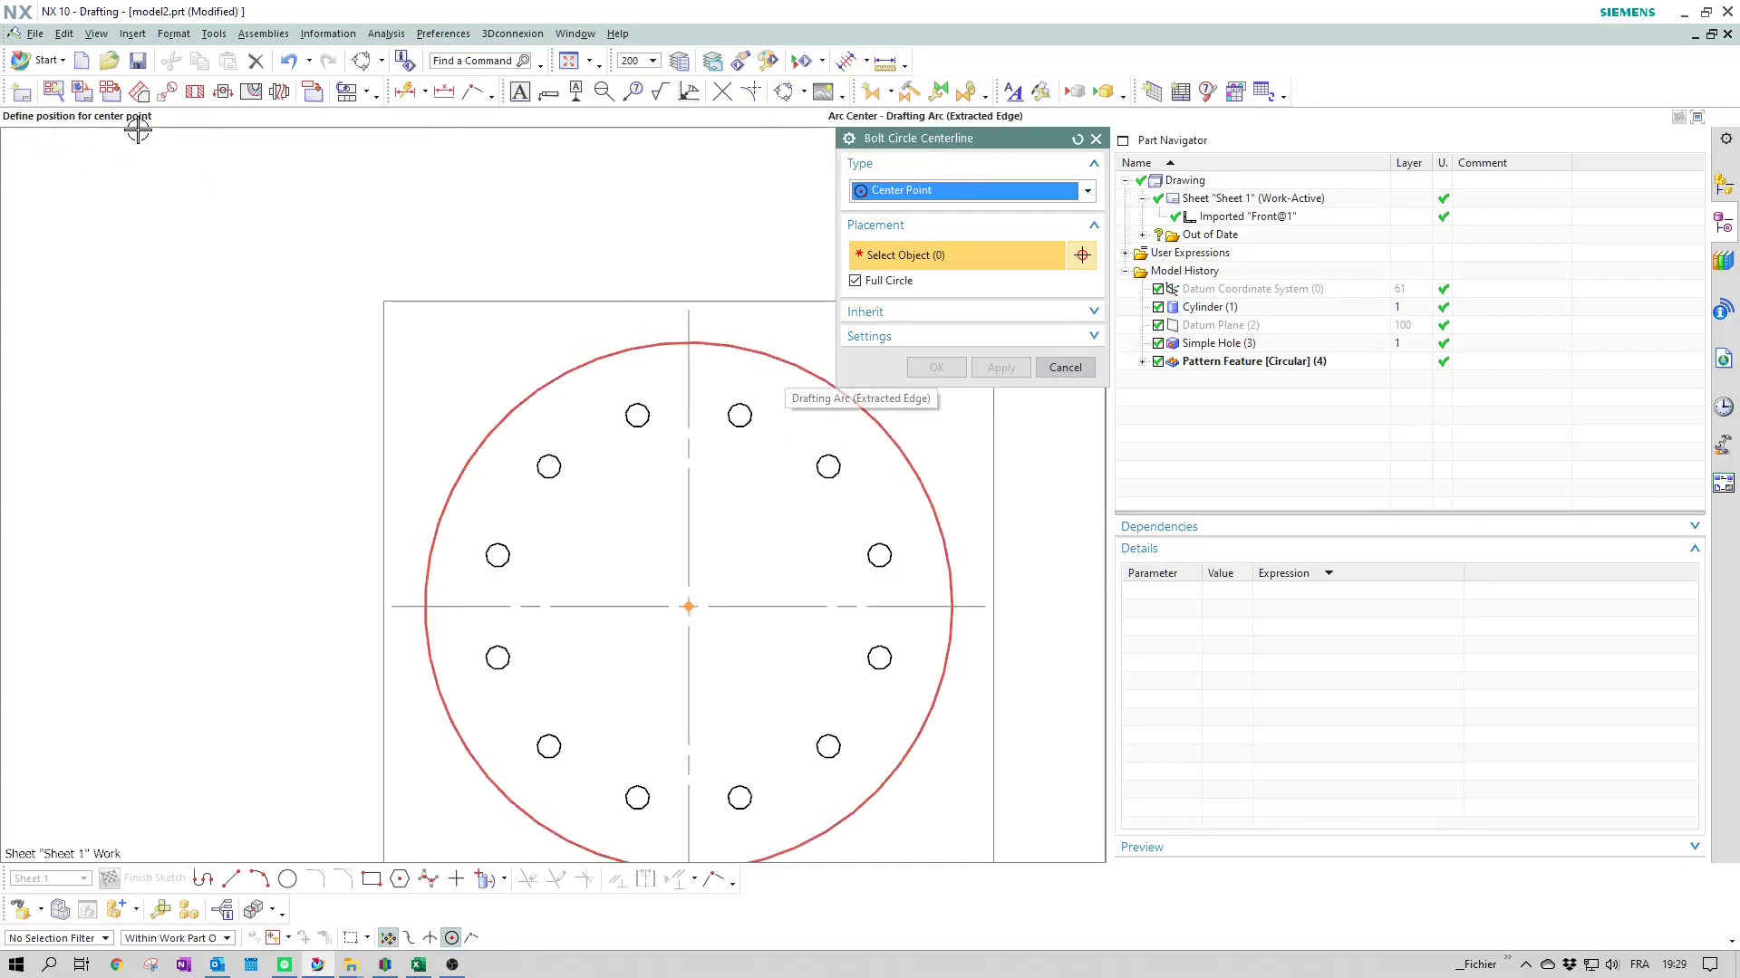
left_click(811, 374)
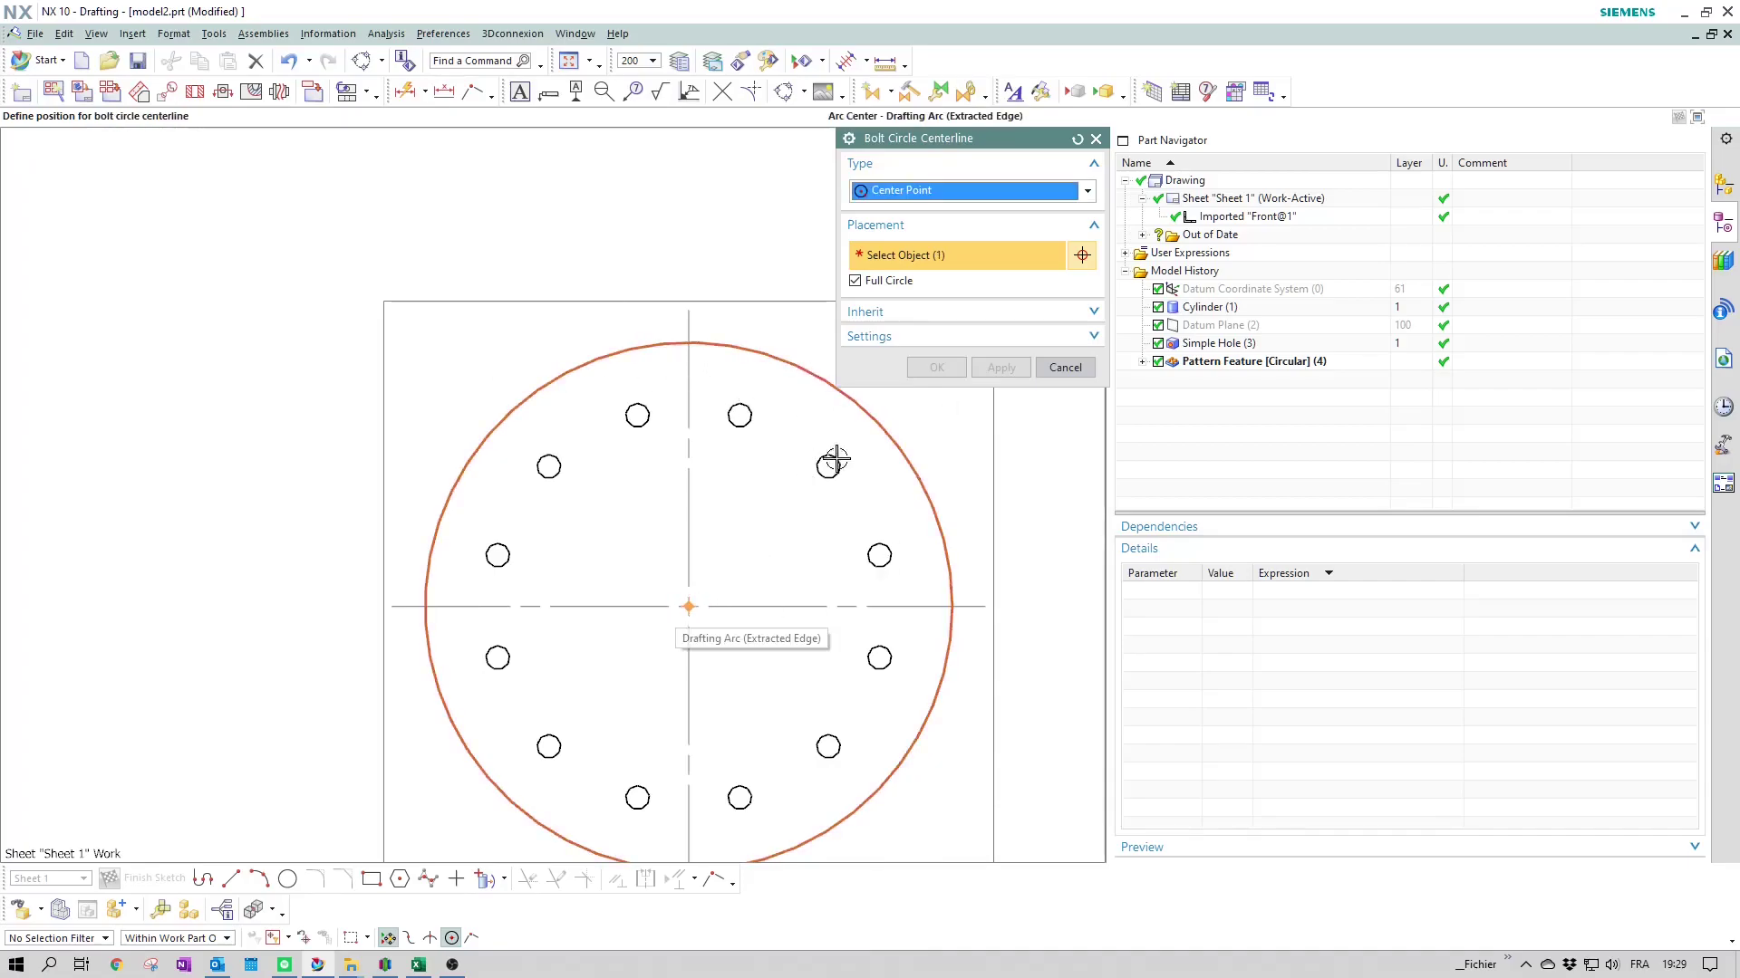
left_click(740, 415)
left_click(828, 466)
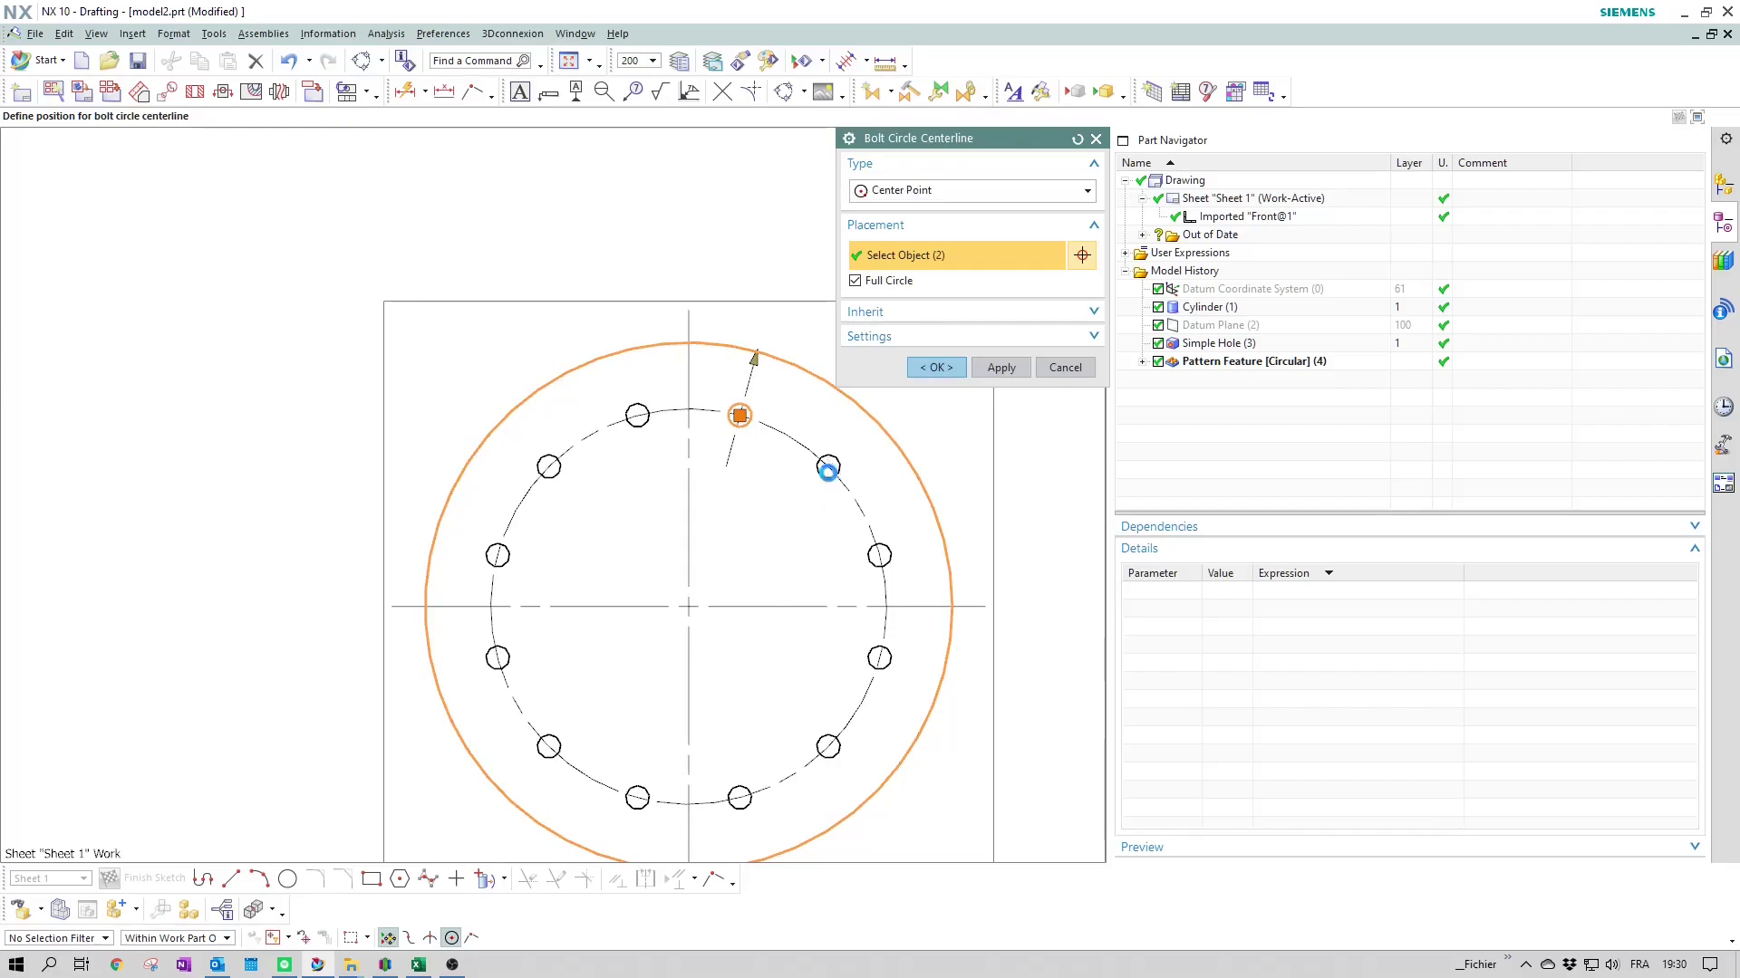
left_click(879, 555)
left_click(879, 658)
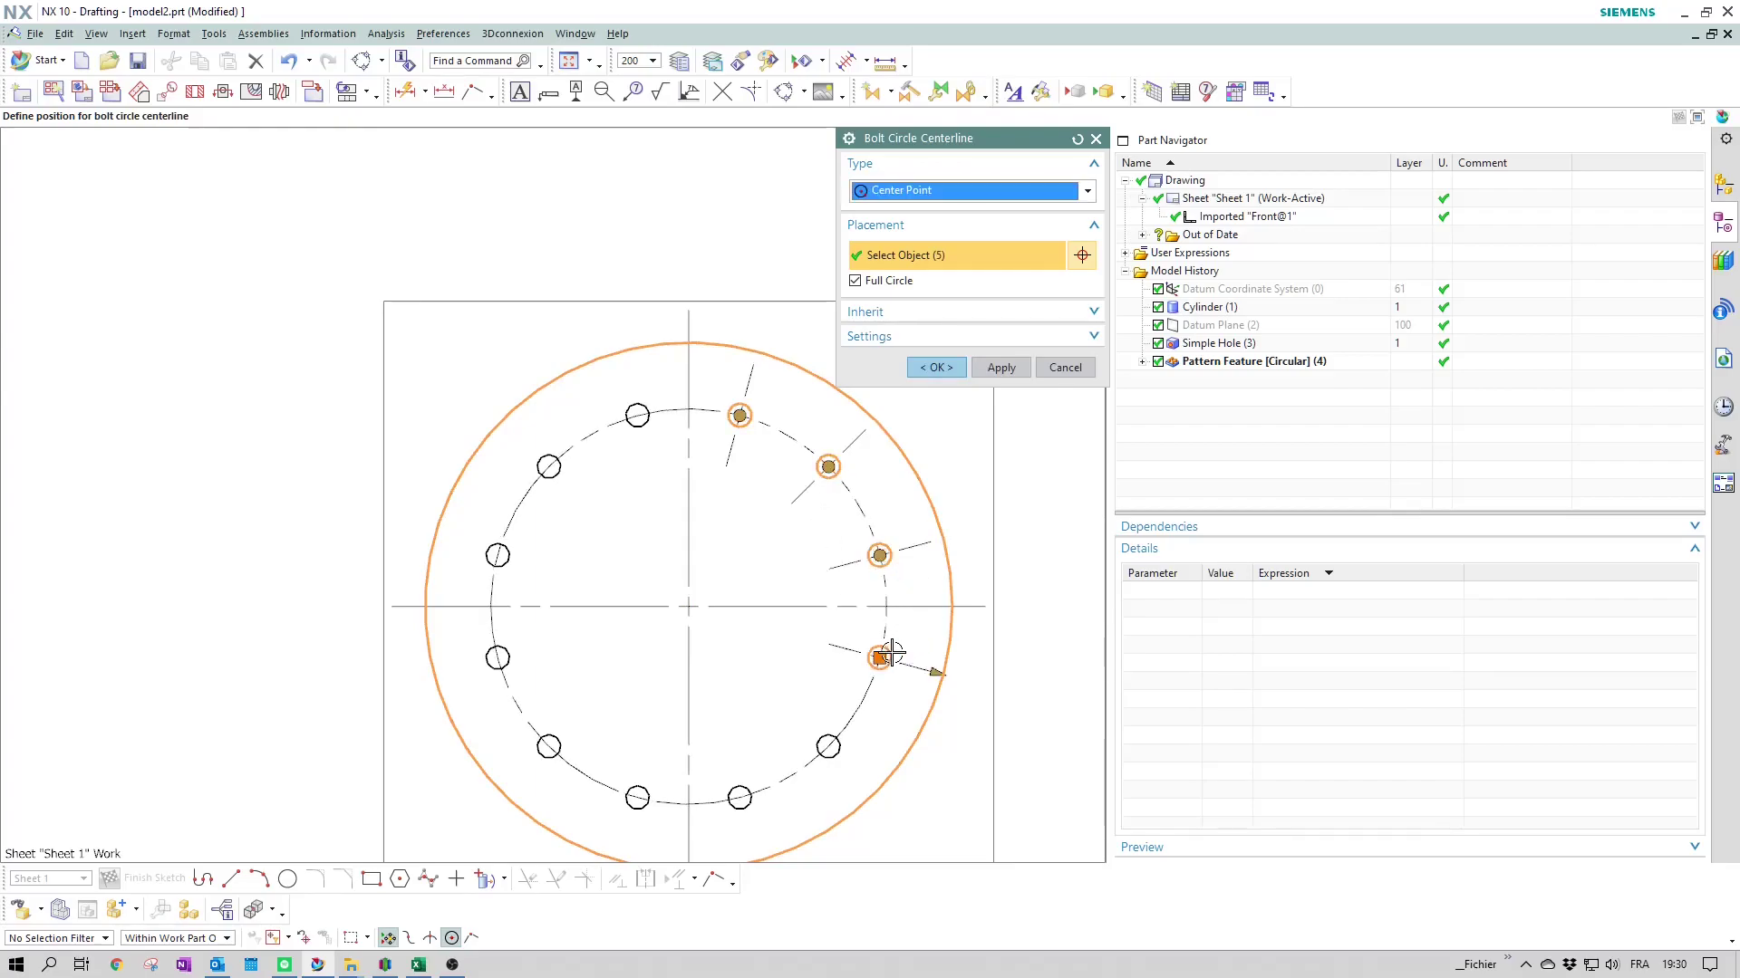
left_click(828, 747)
left_click(740, 798)
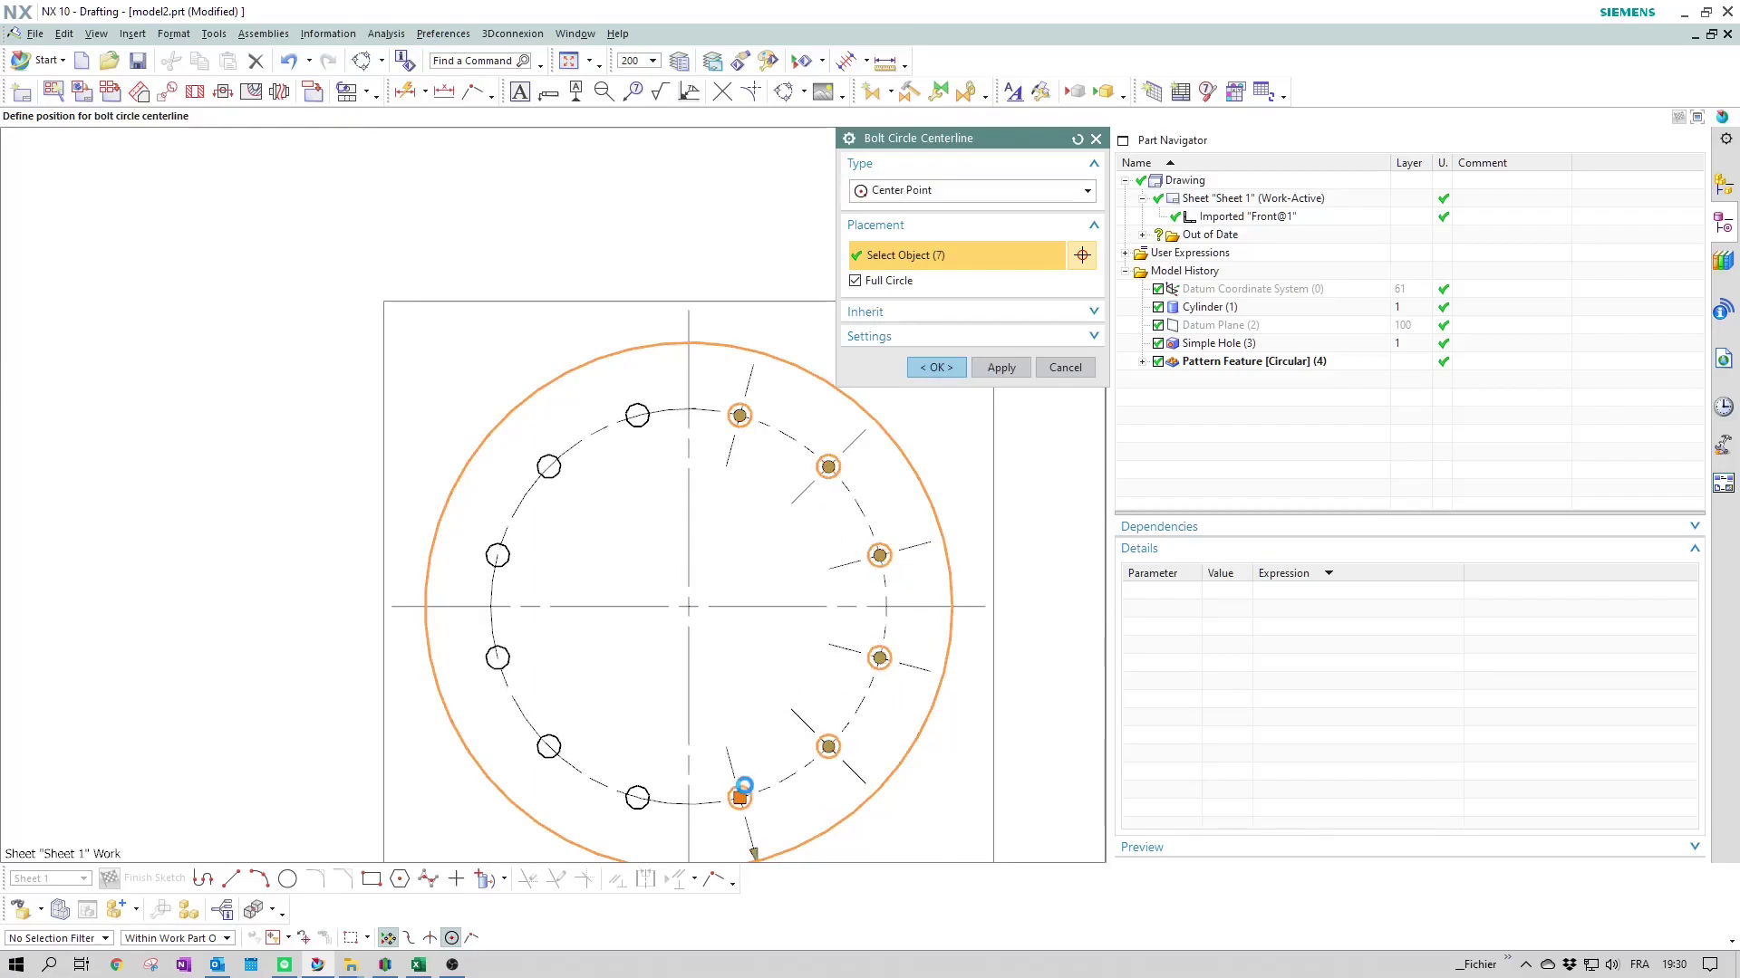
left_click(638, 798)
left_click(549, 747)
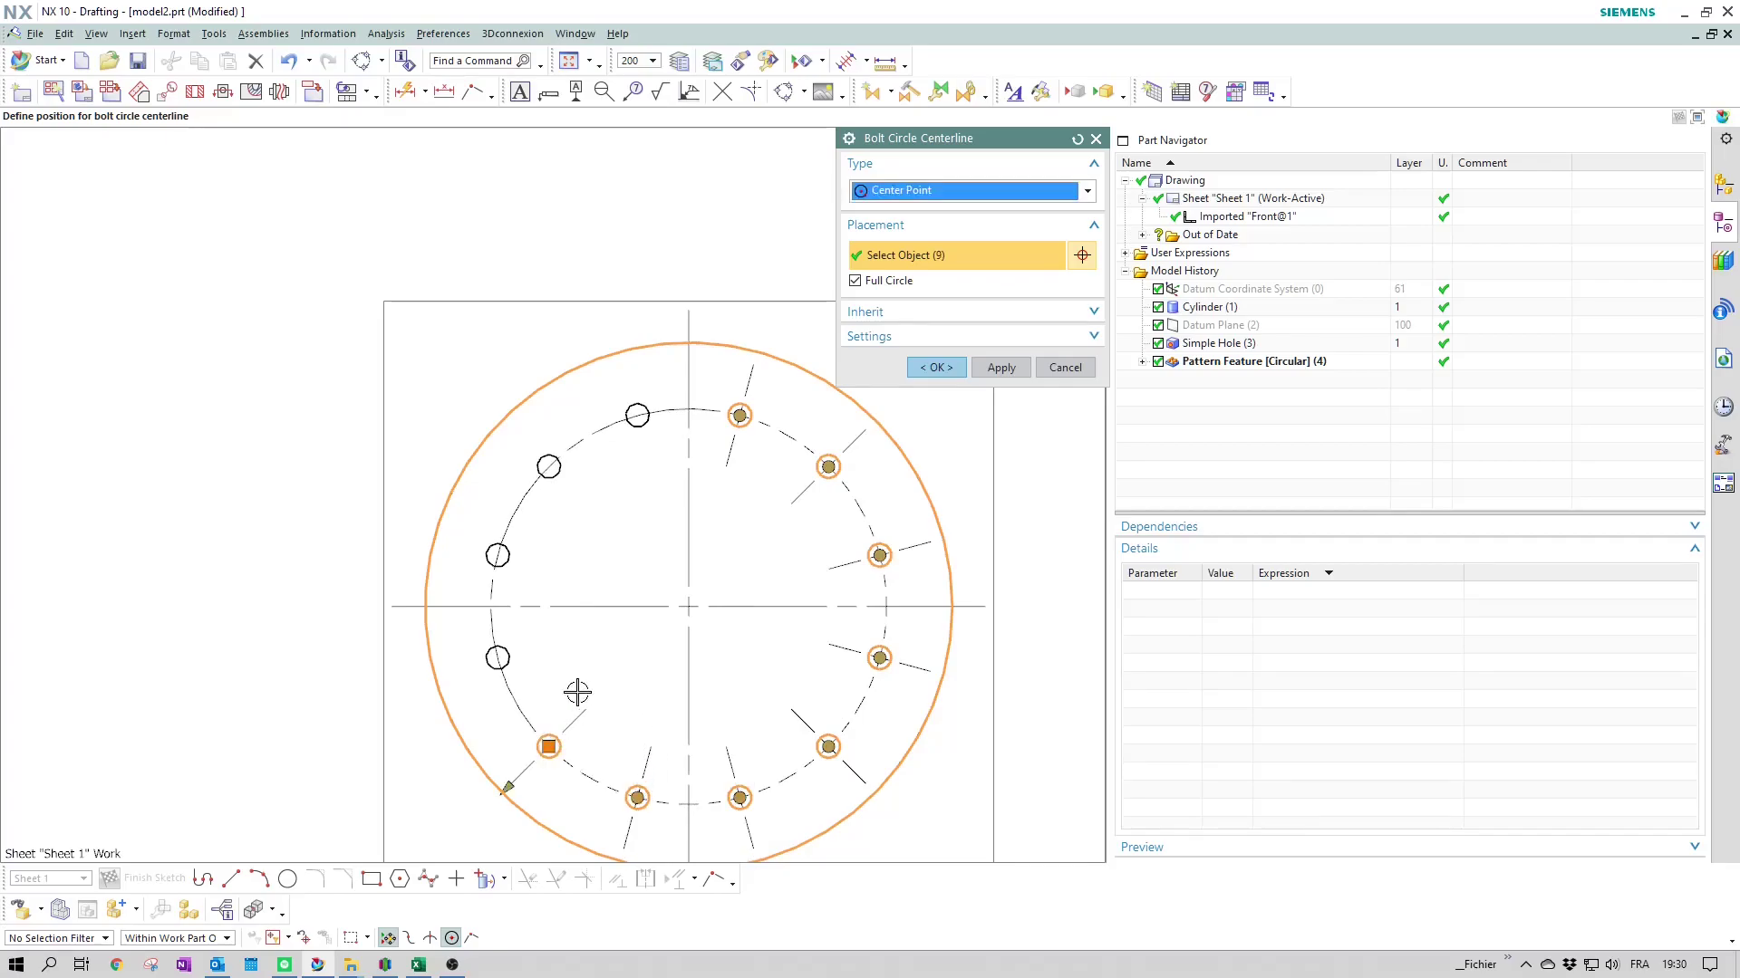
left_click(497, 657)
left_click(497, 555)
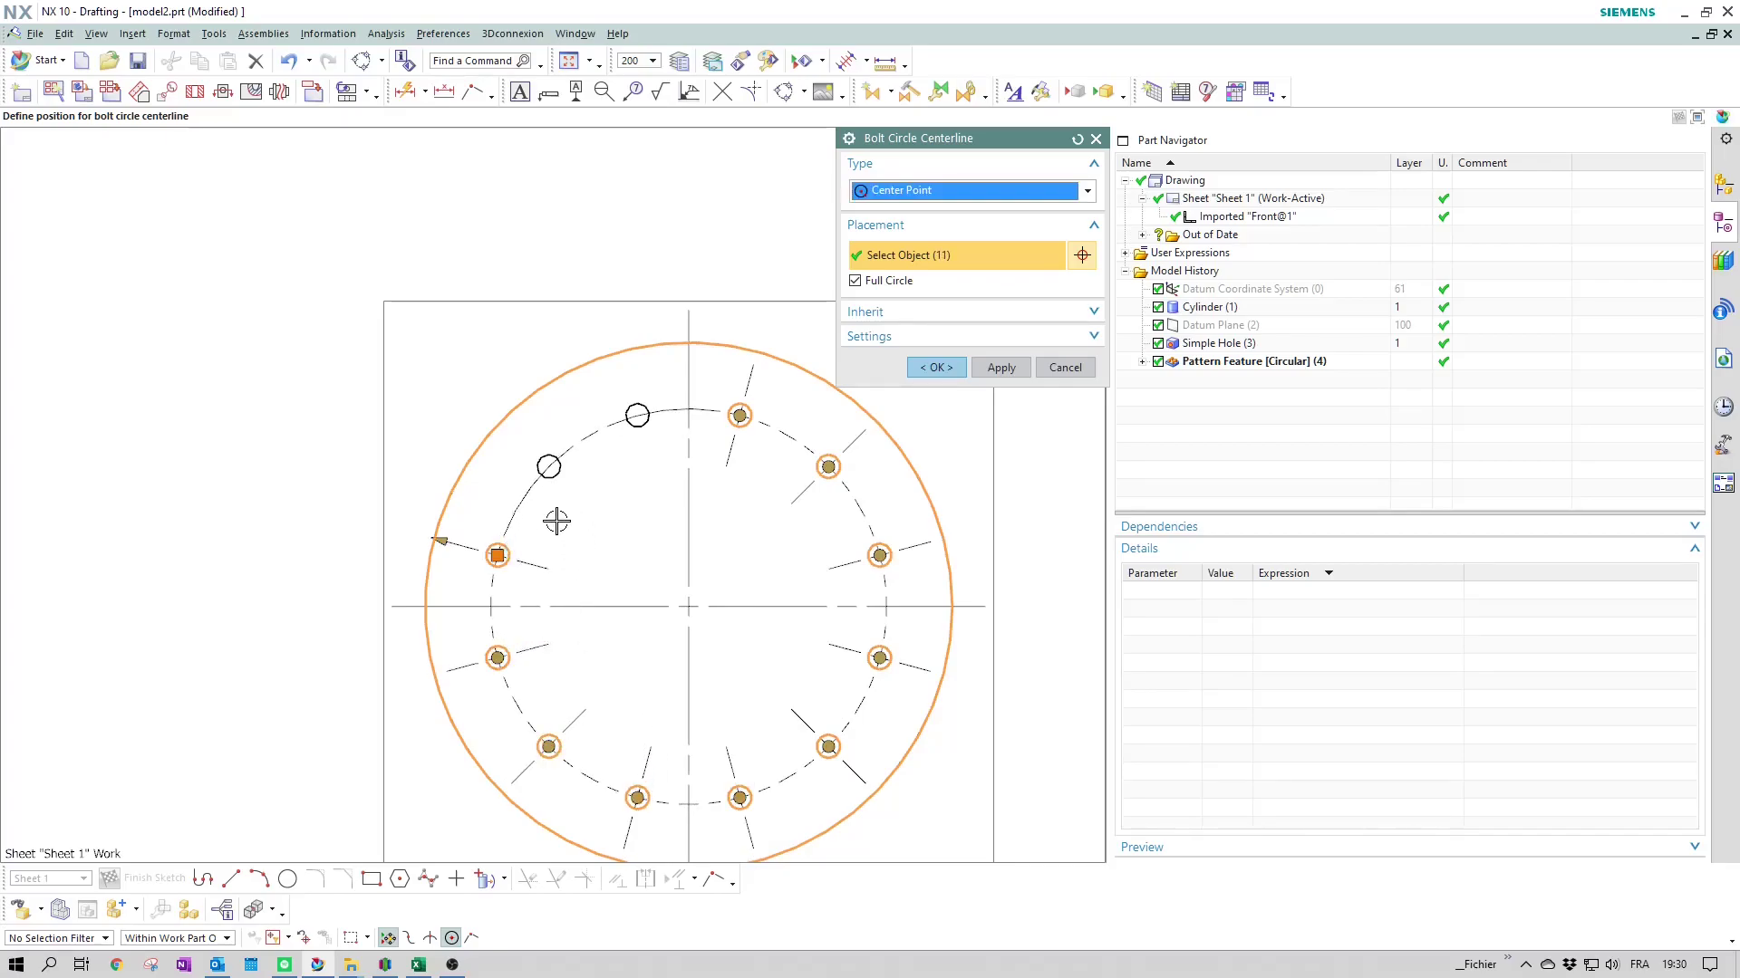
left_click(549, 467)
left_click(637, 412)
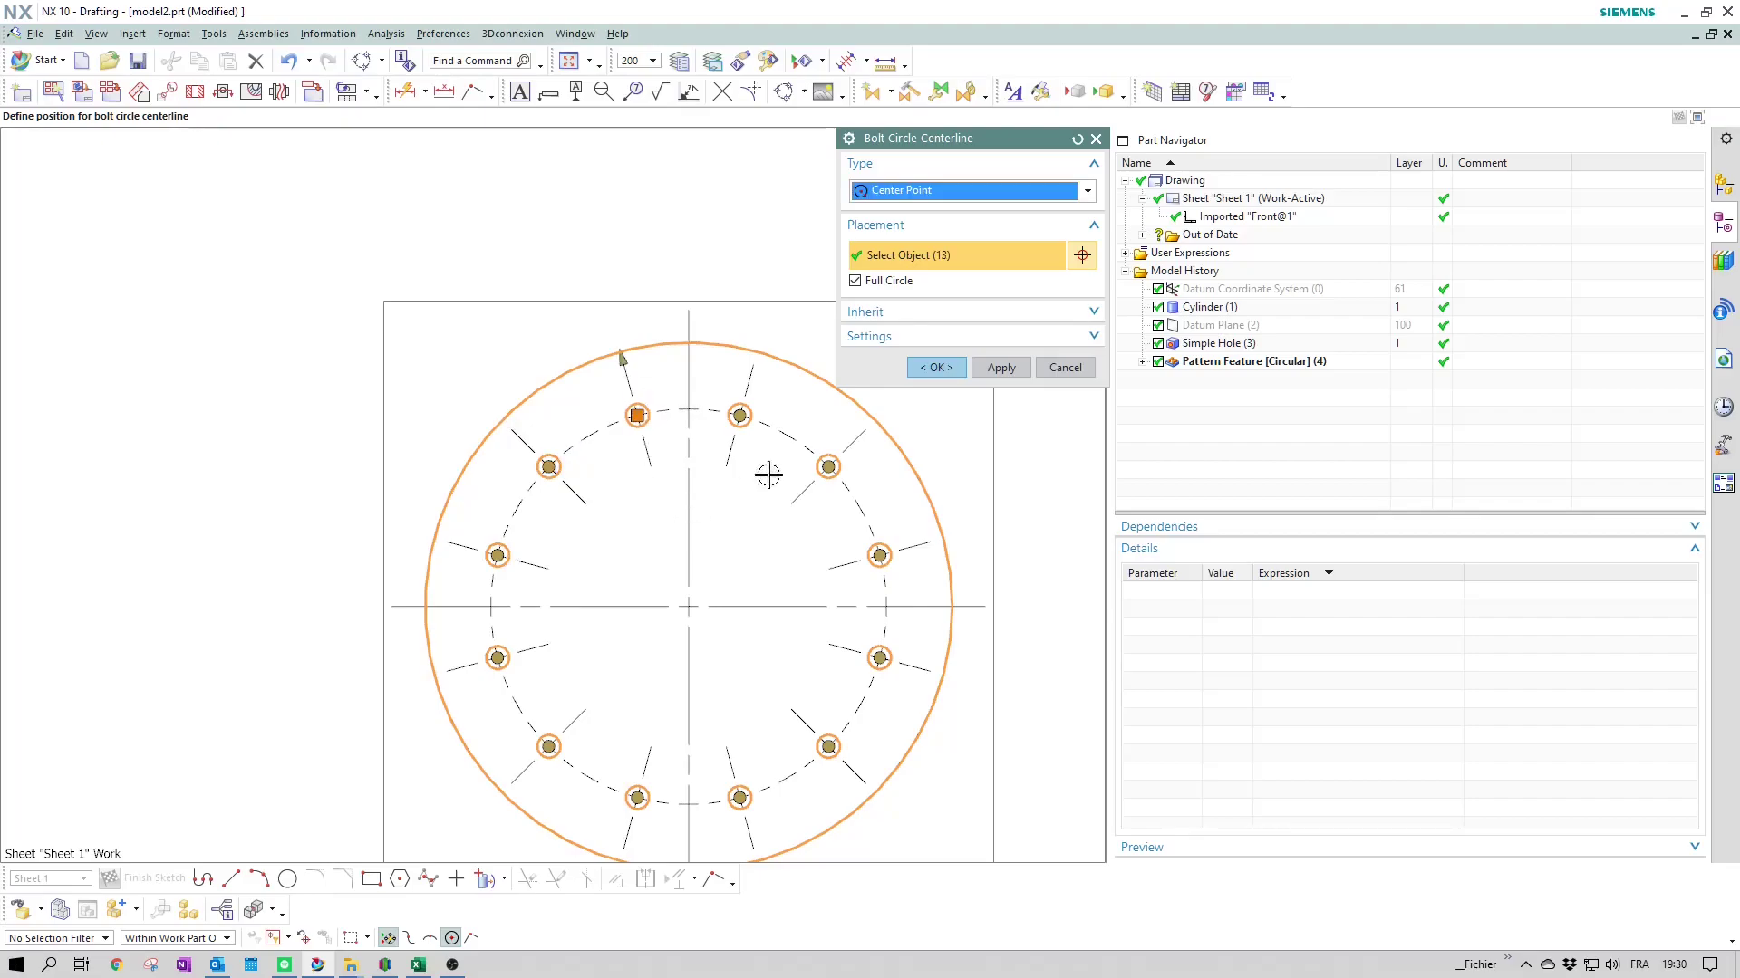
left_click(936, 367)
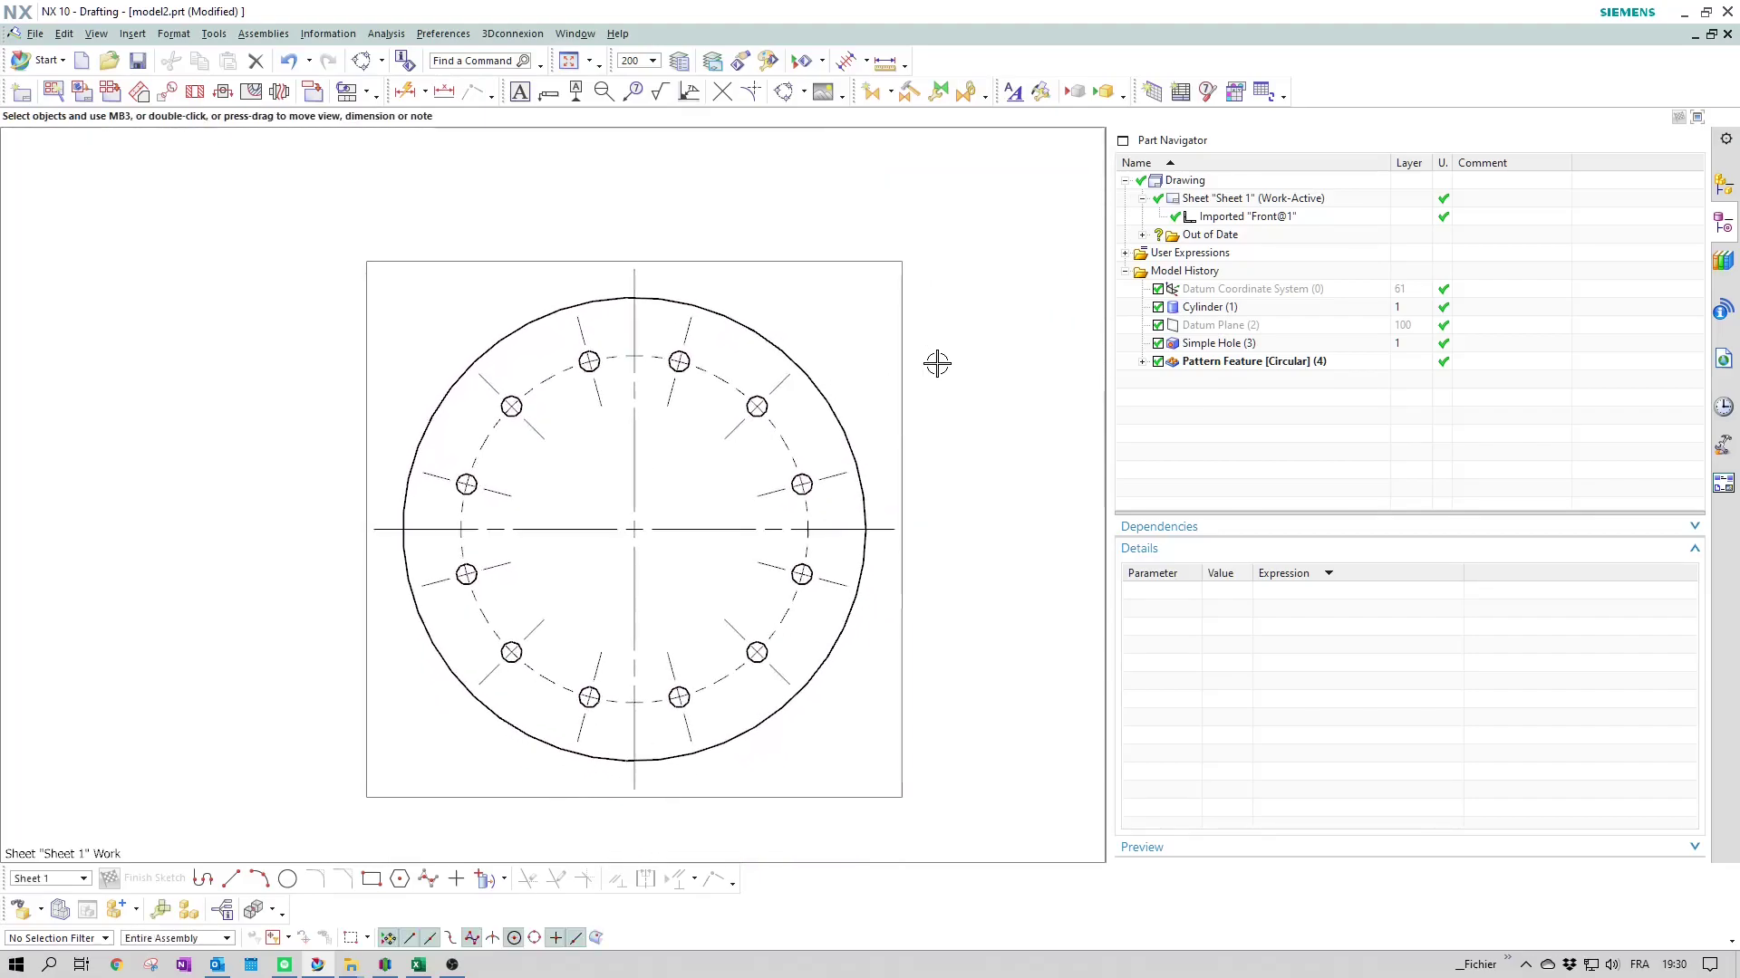
Step: Dimension the disc's outer diameter using Rapid Dimension with the Inferred method, placing it outside the view at the upper right
left_click(404, 91)
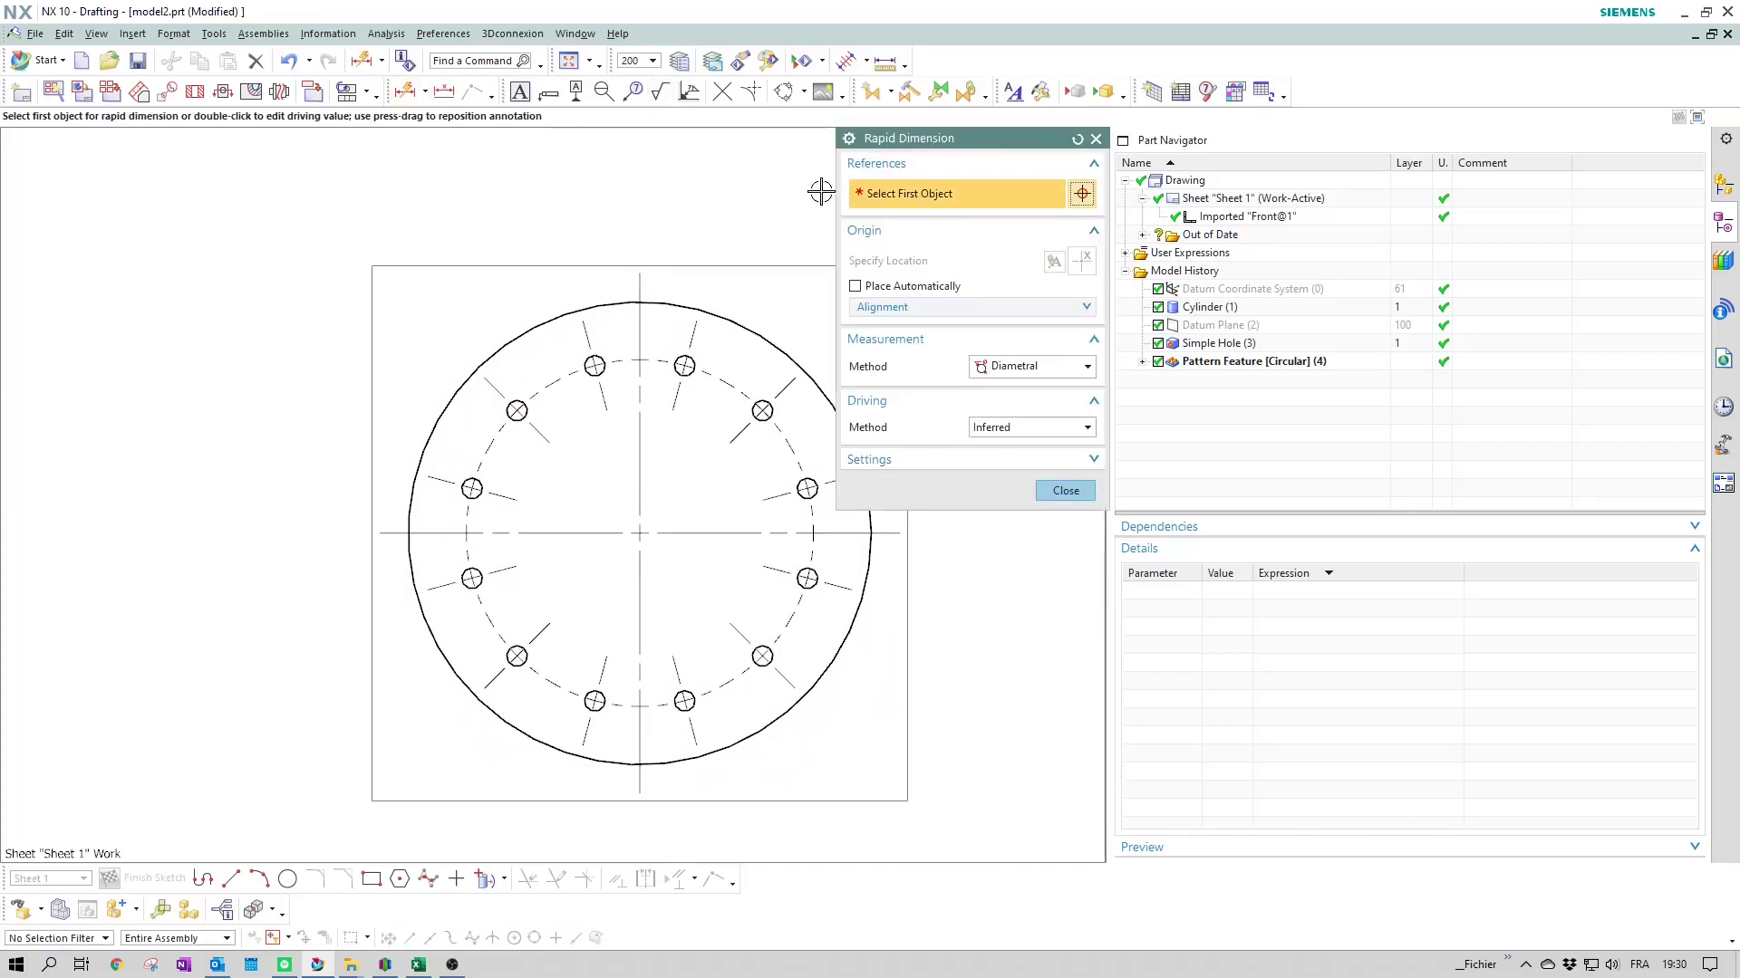
left_click_drag(1013, 132, 1180, 131)
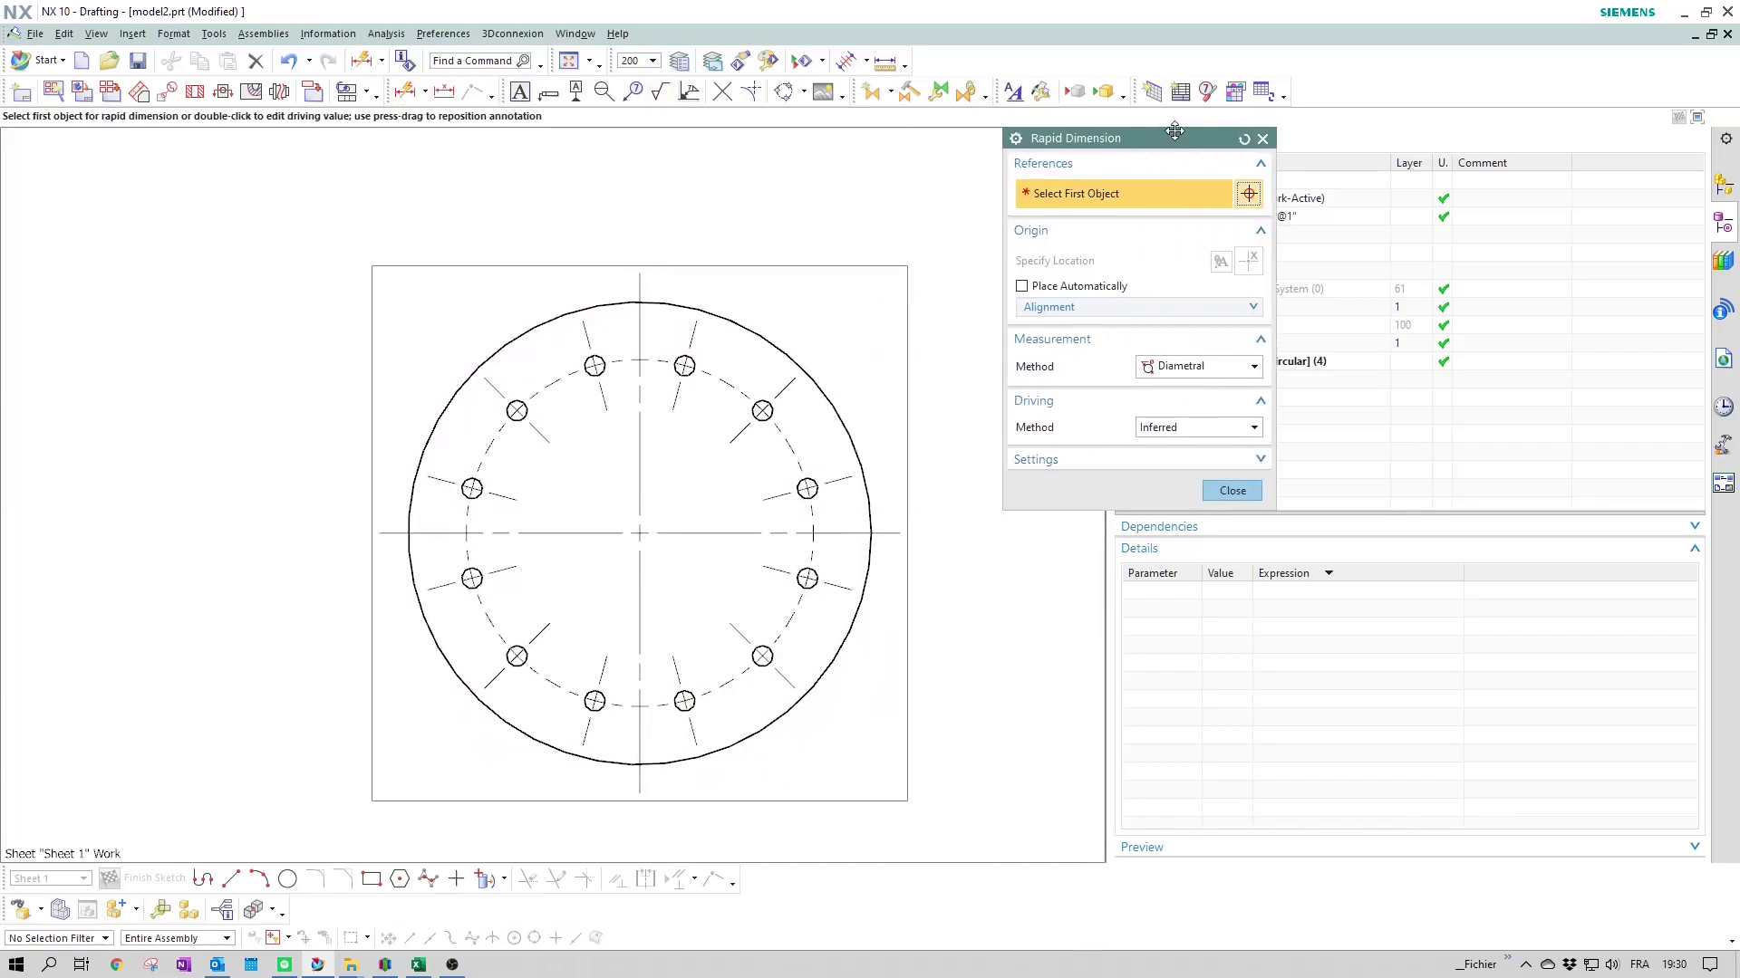
left_click(1254, 367)
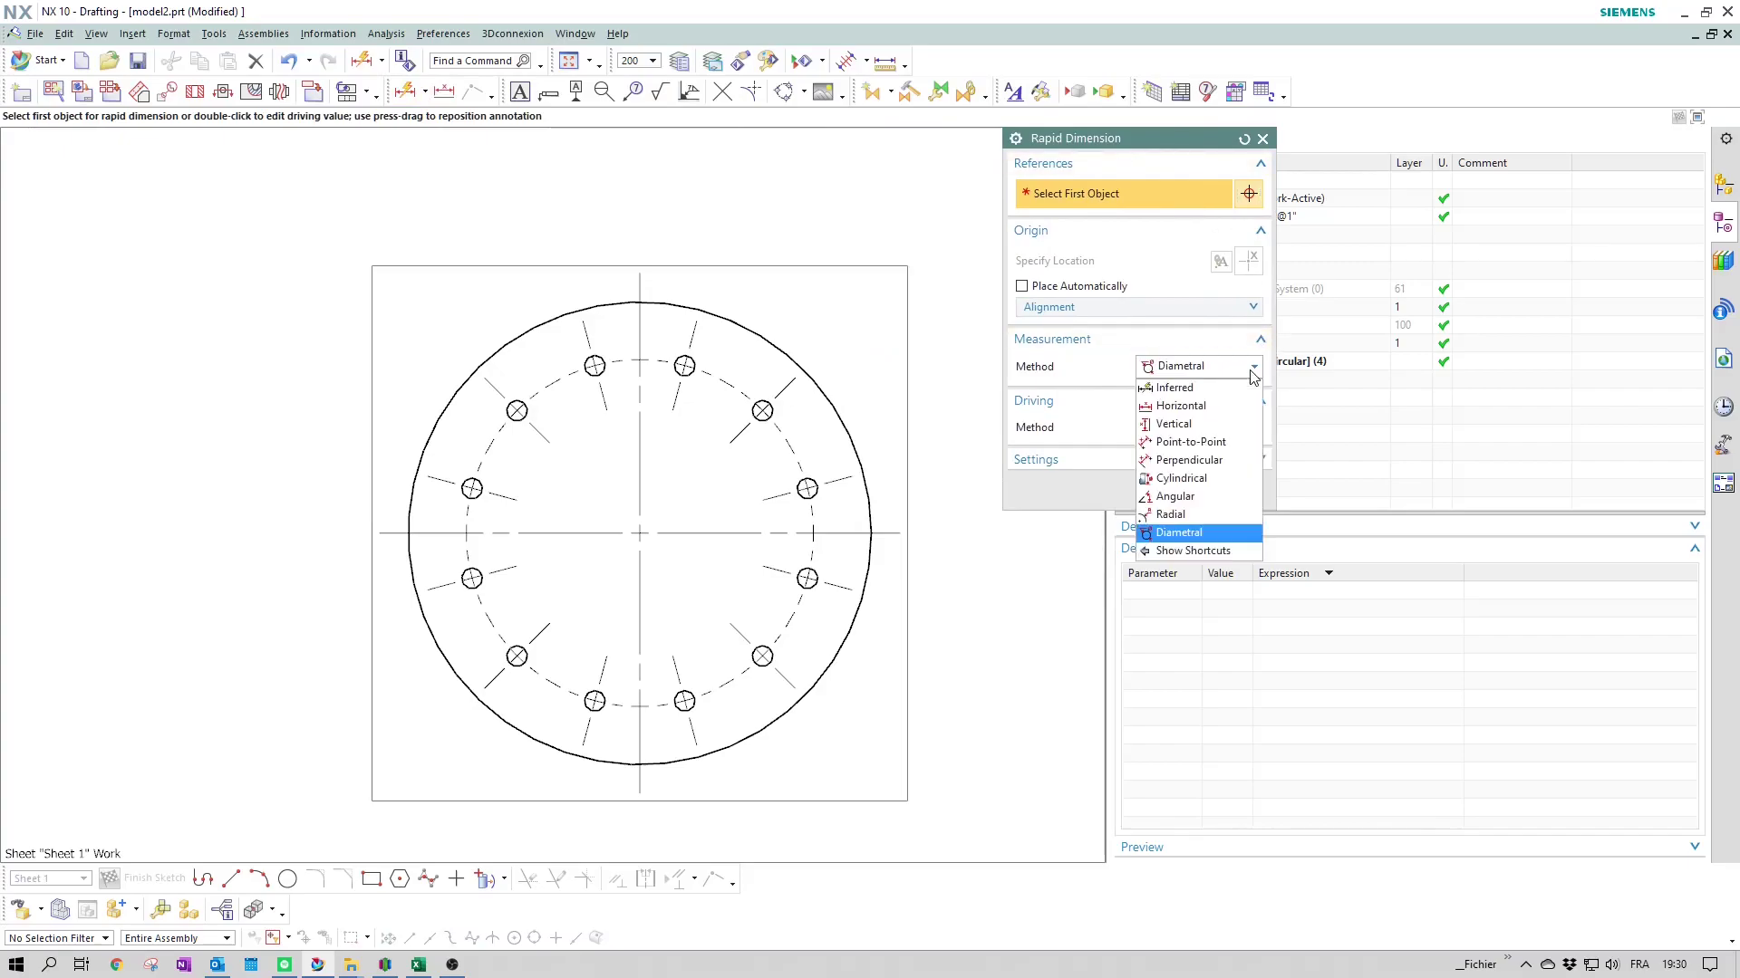
left_click(1176, 388)
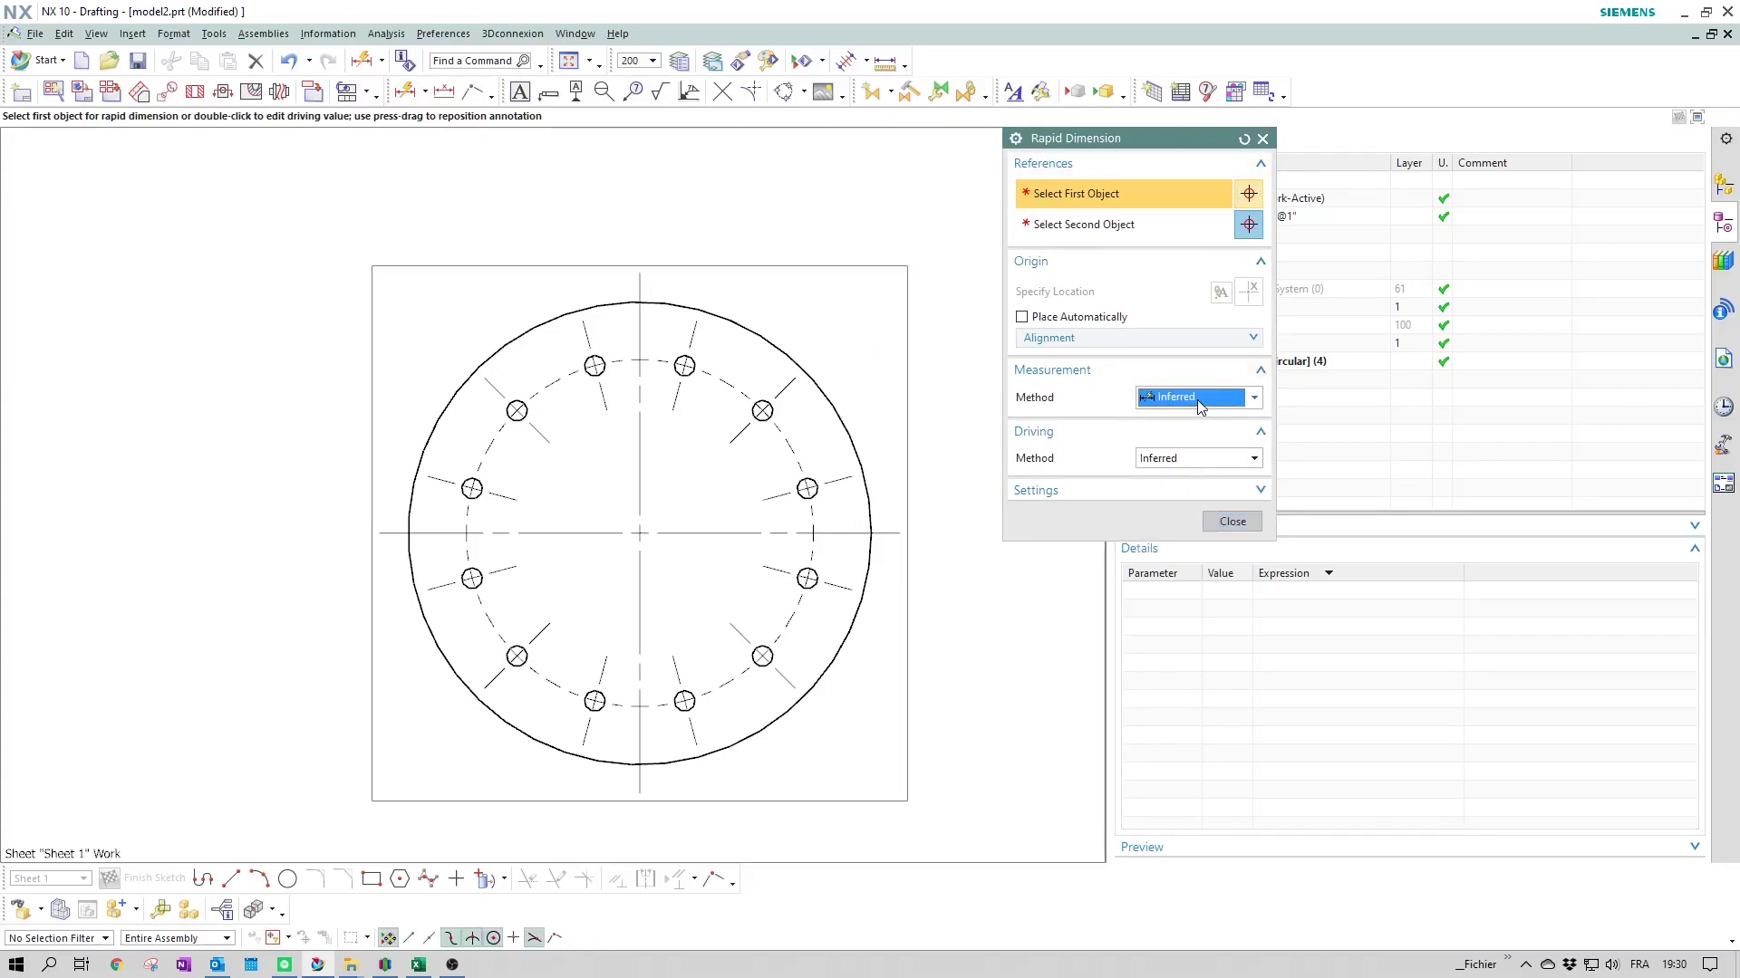
left_click(765, 336)
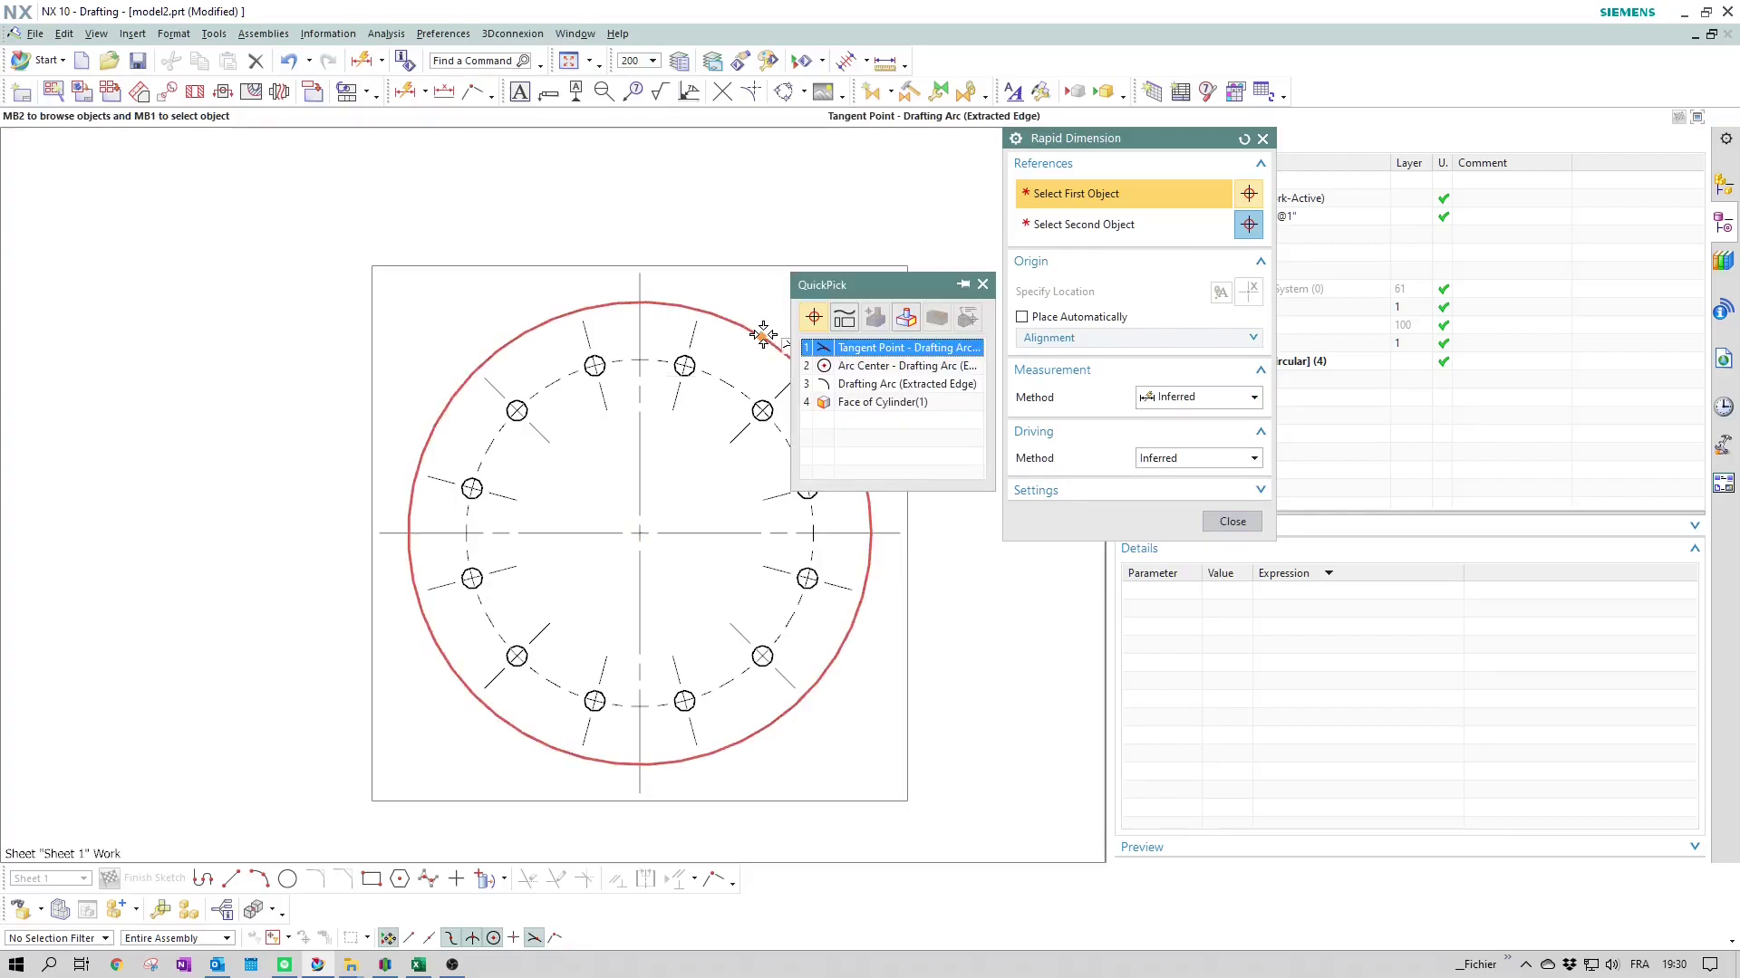
left_click(877, 354)
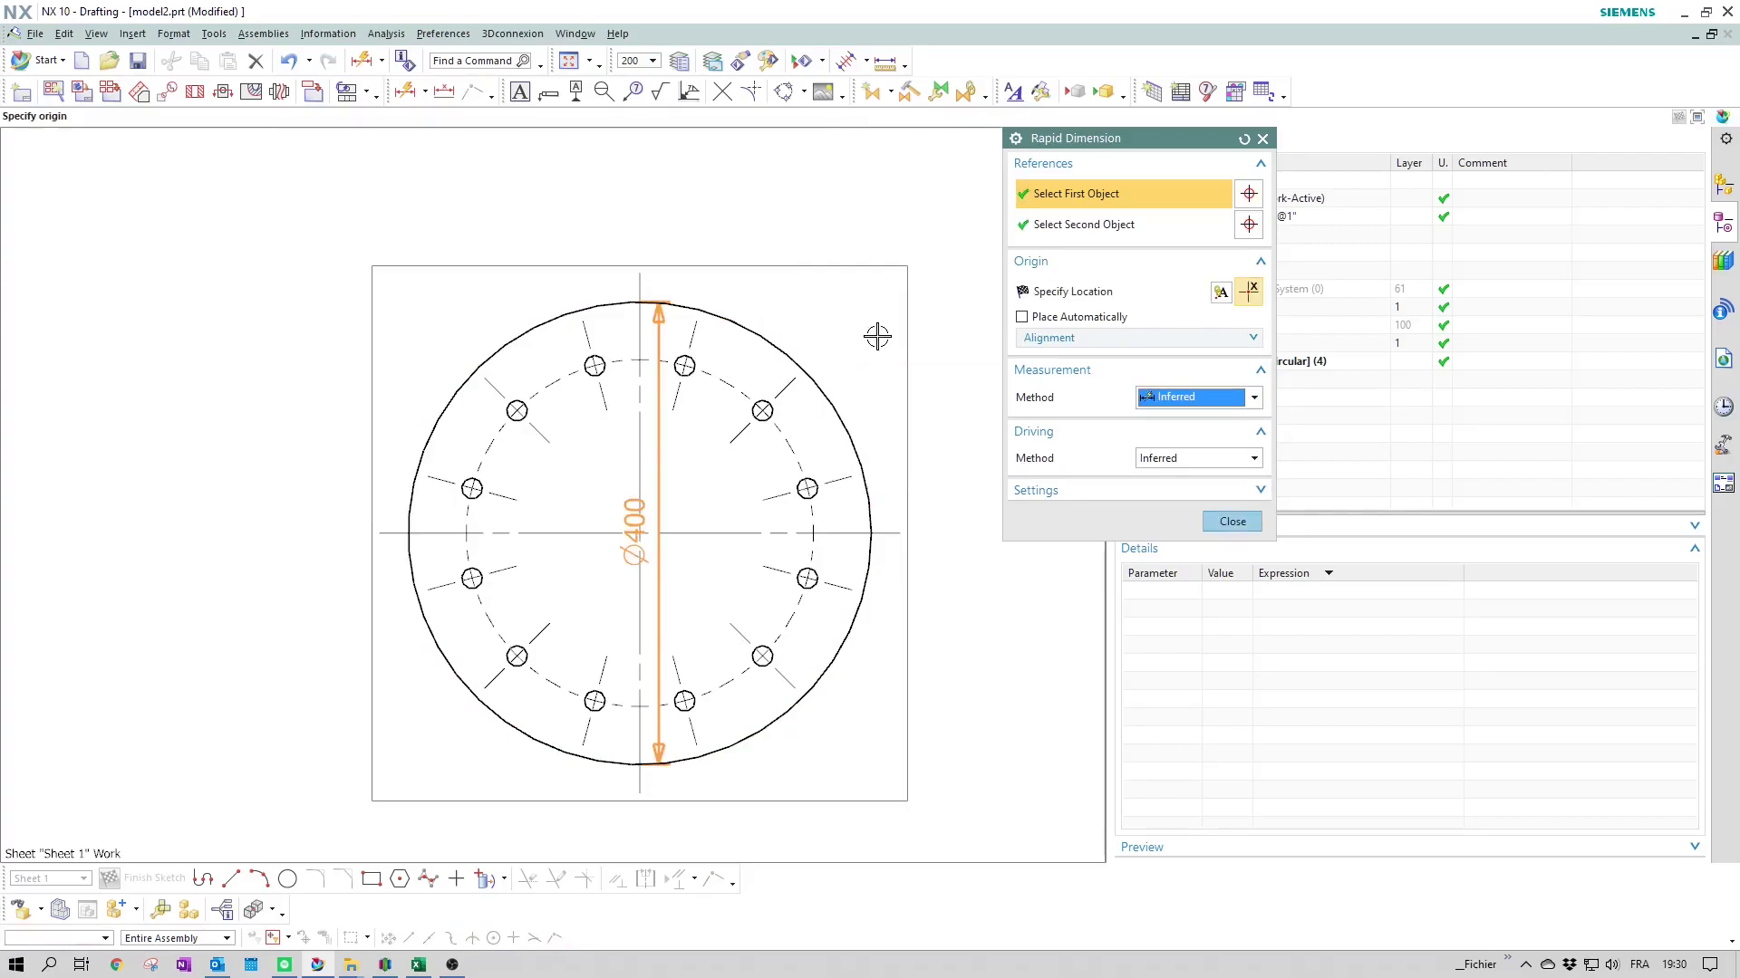
left_click(847, 222)
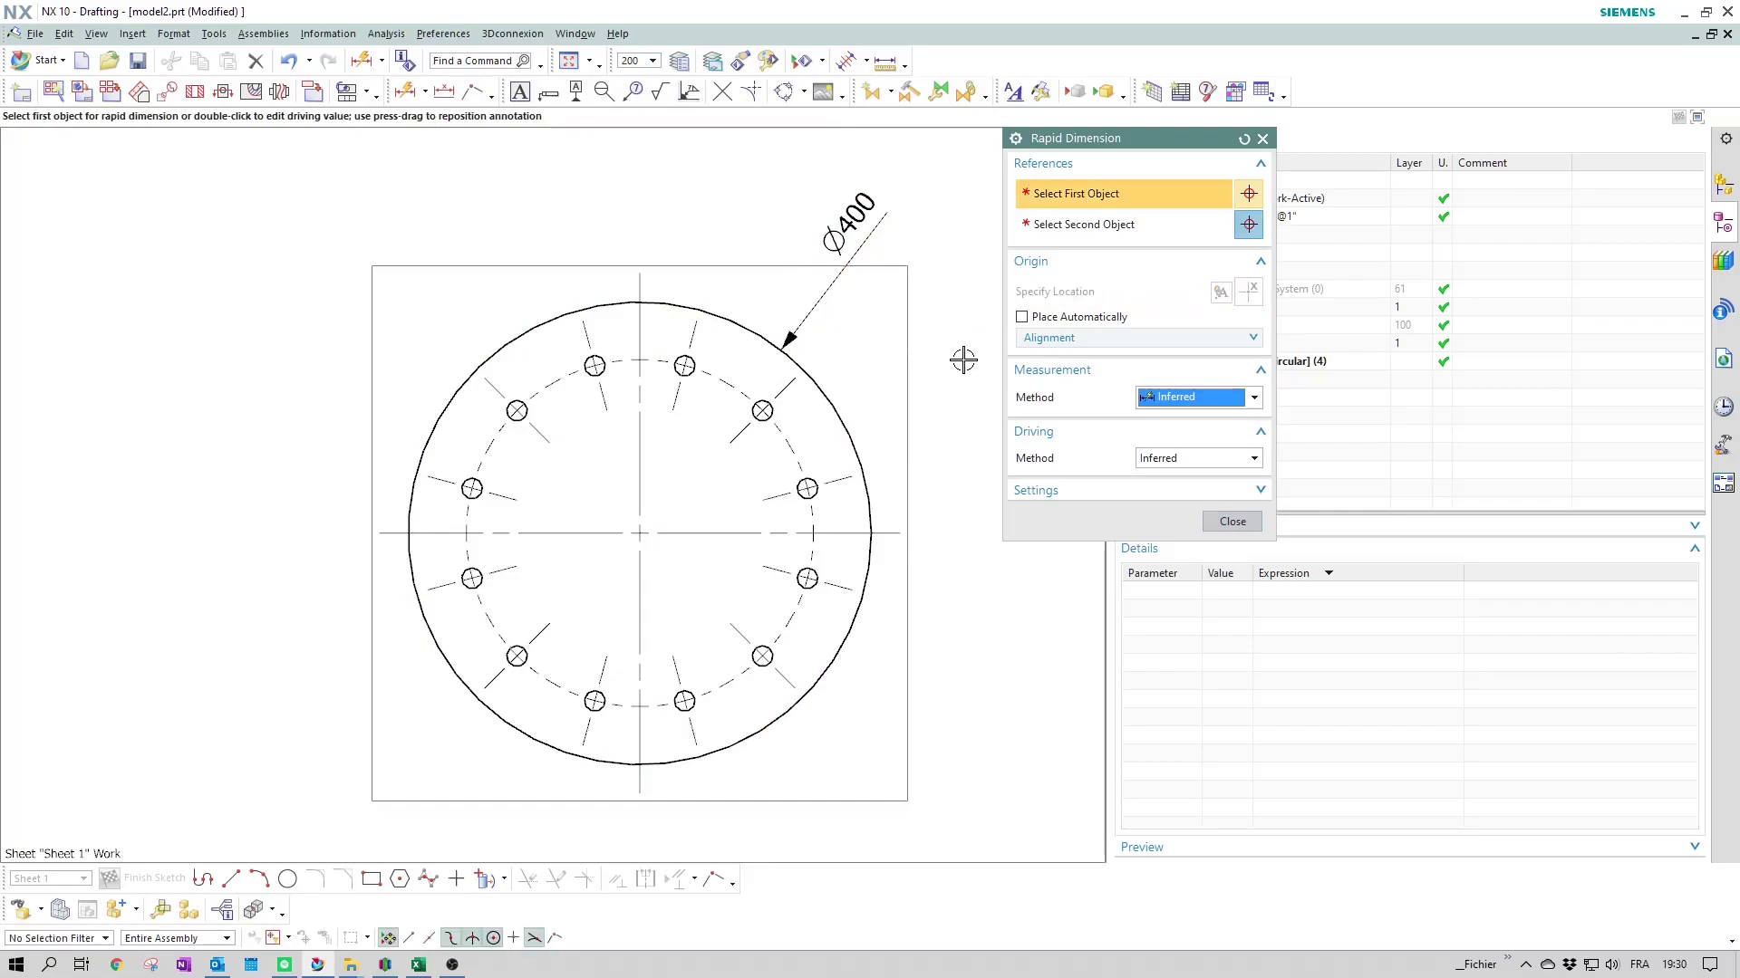
Step: Dimension the diameters of the bolt circle and of one right-hand hole, placing both outside the disc on its right
left_click(788, 458)
left_click(883, 520)
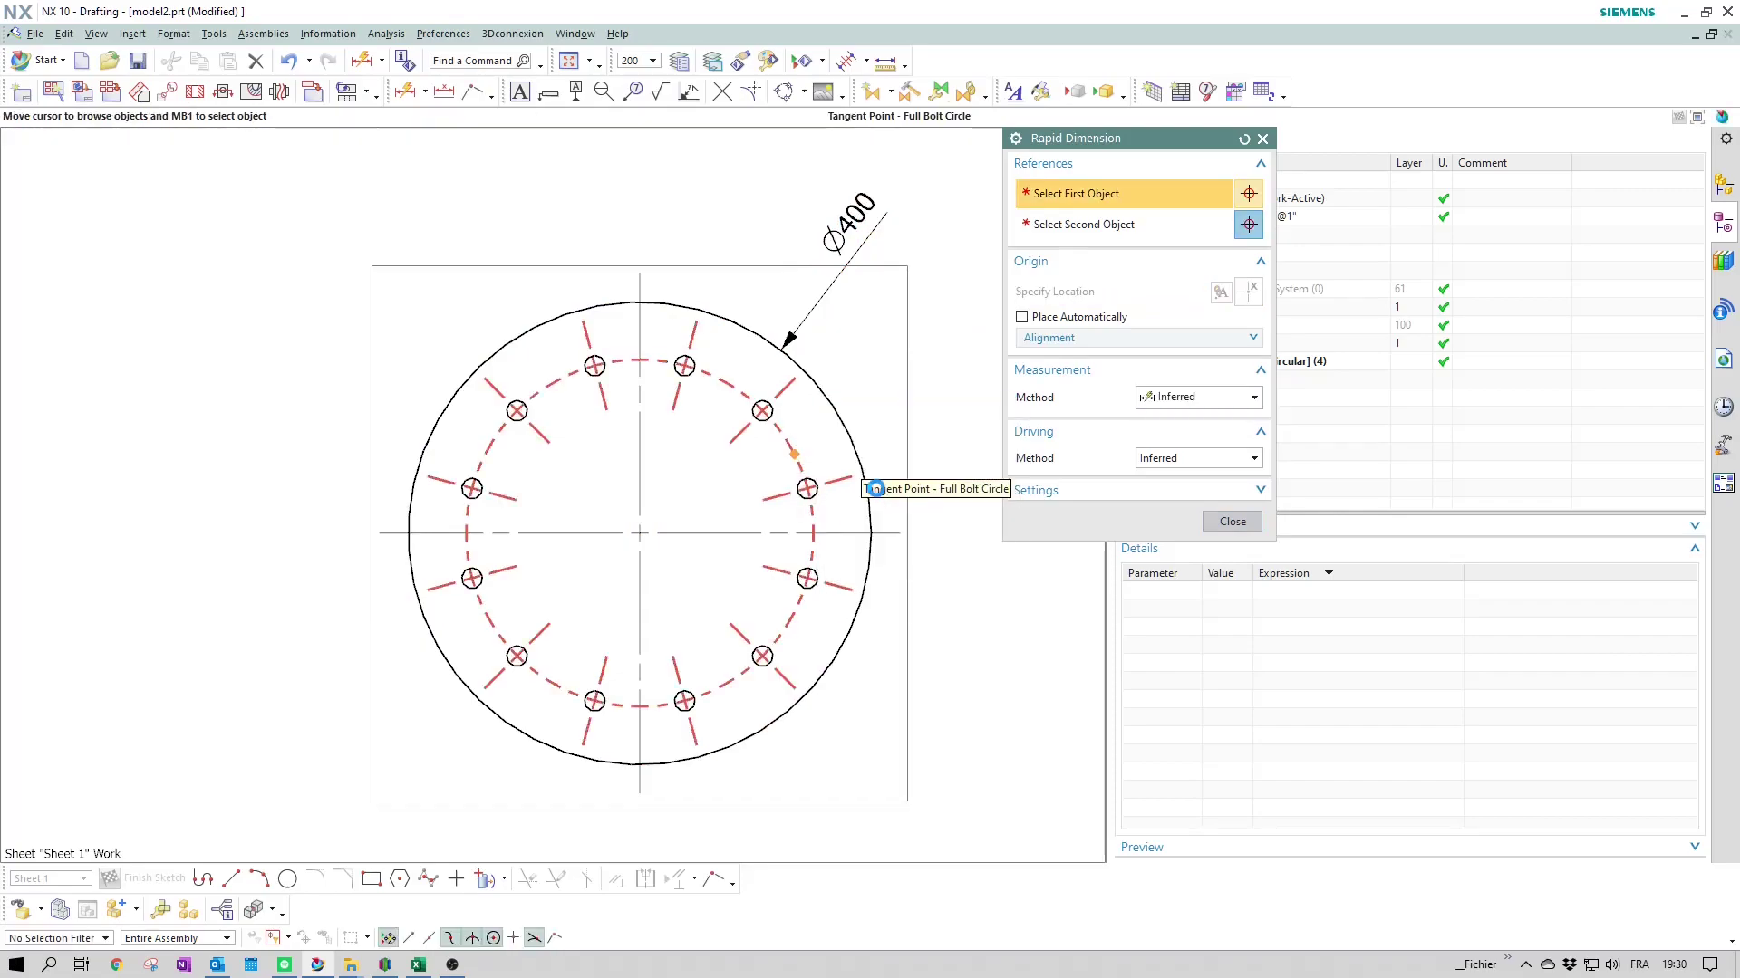
left_click(910, 337)
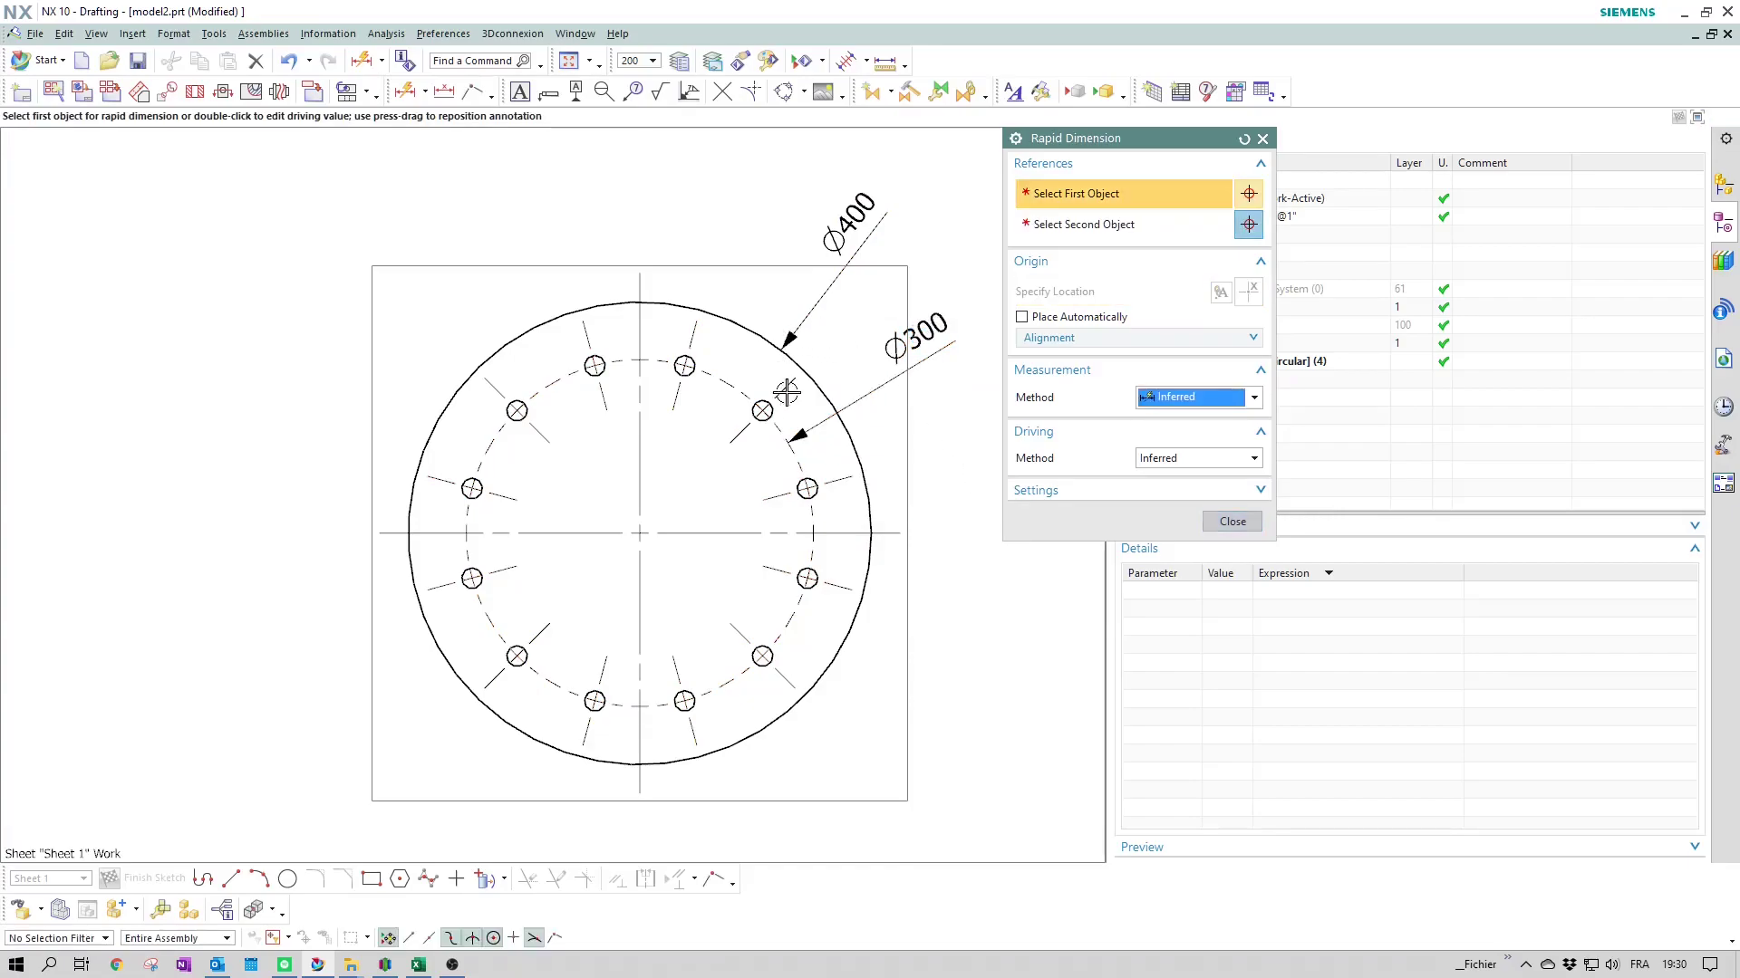
left_click(814, 494)
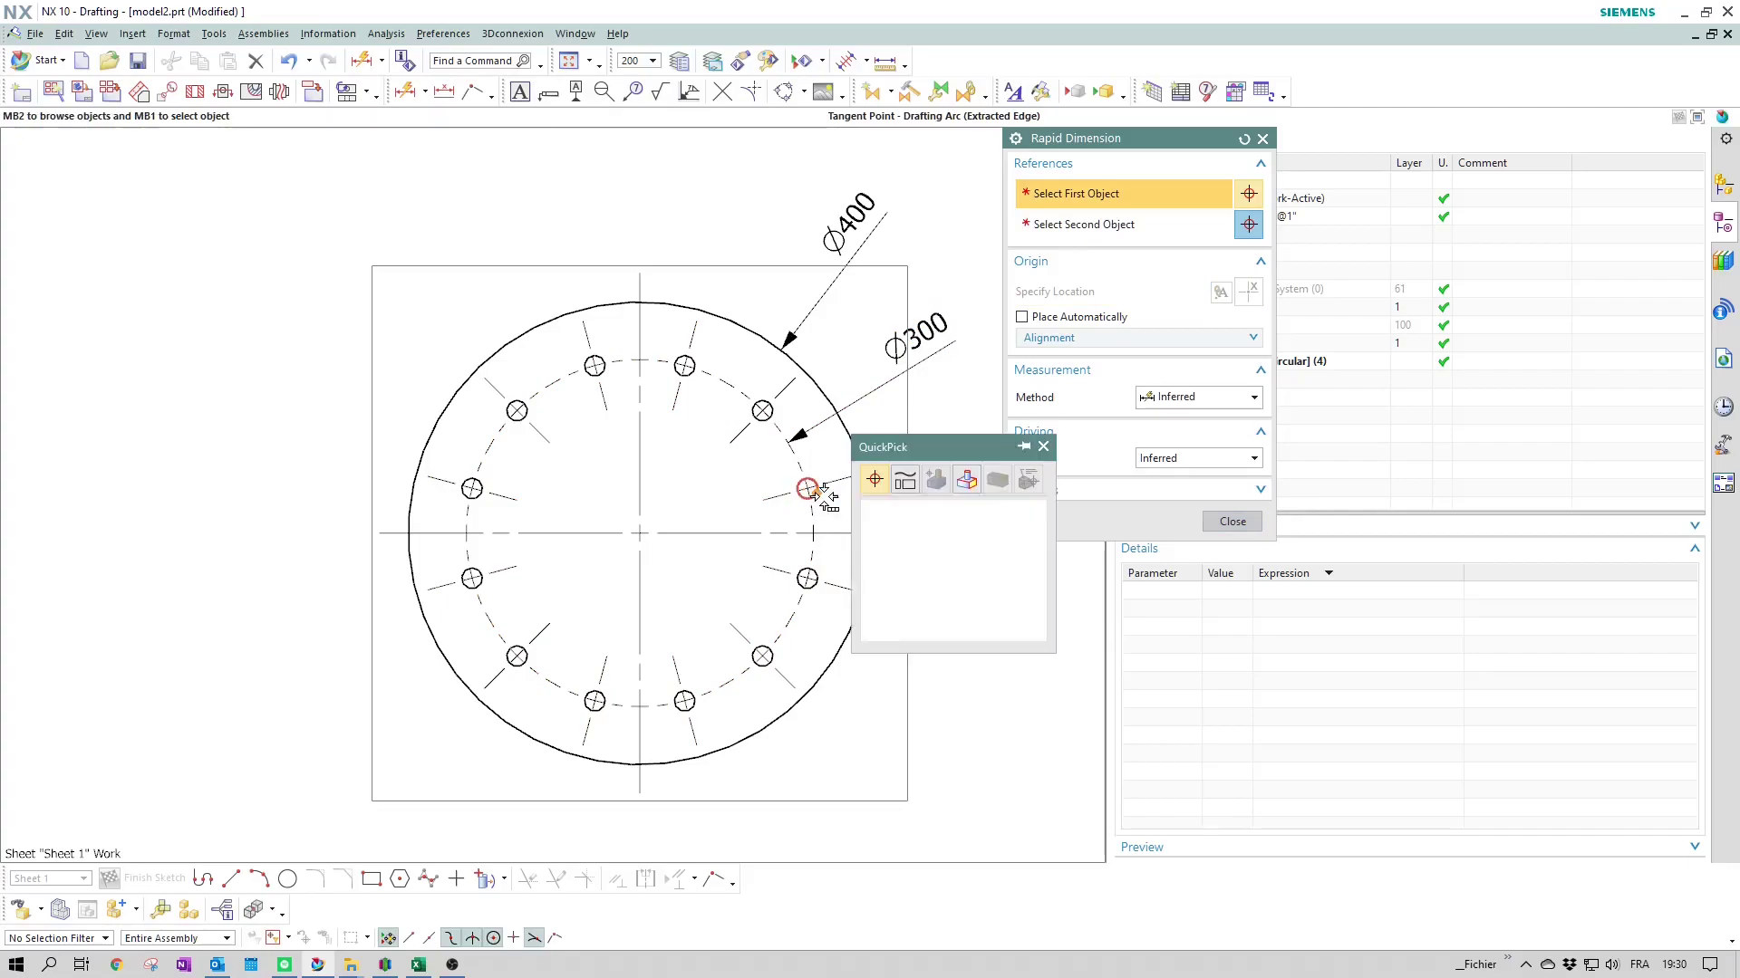
left_click(942, 510)
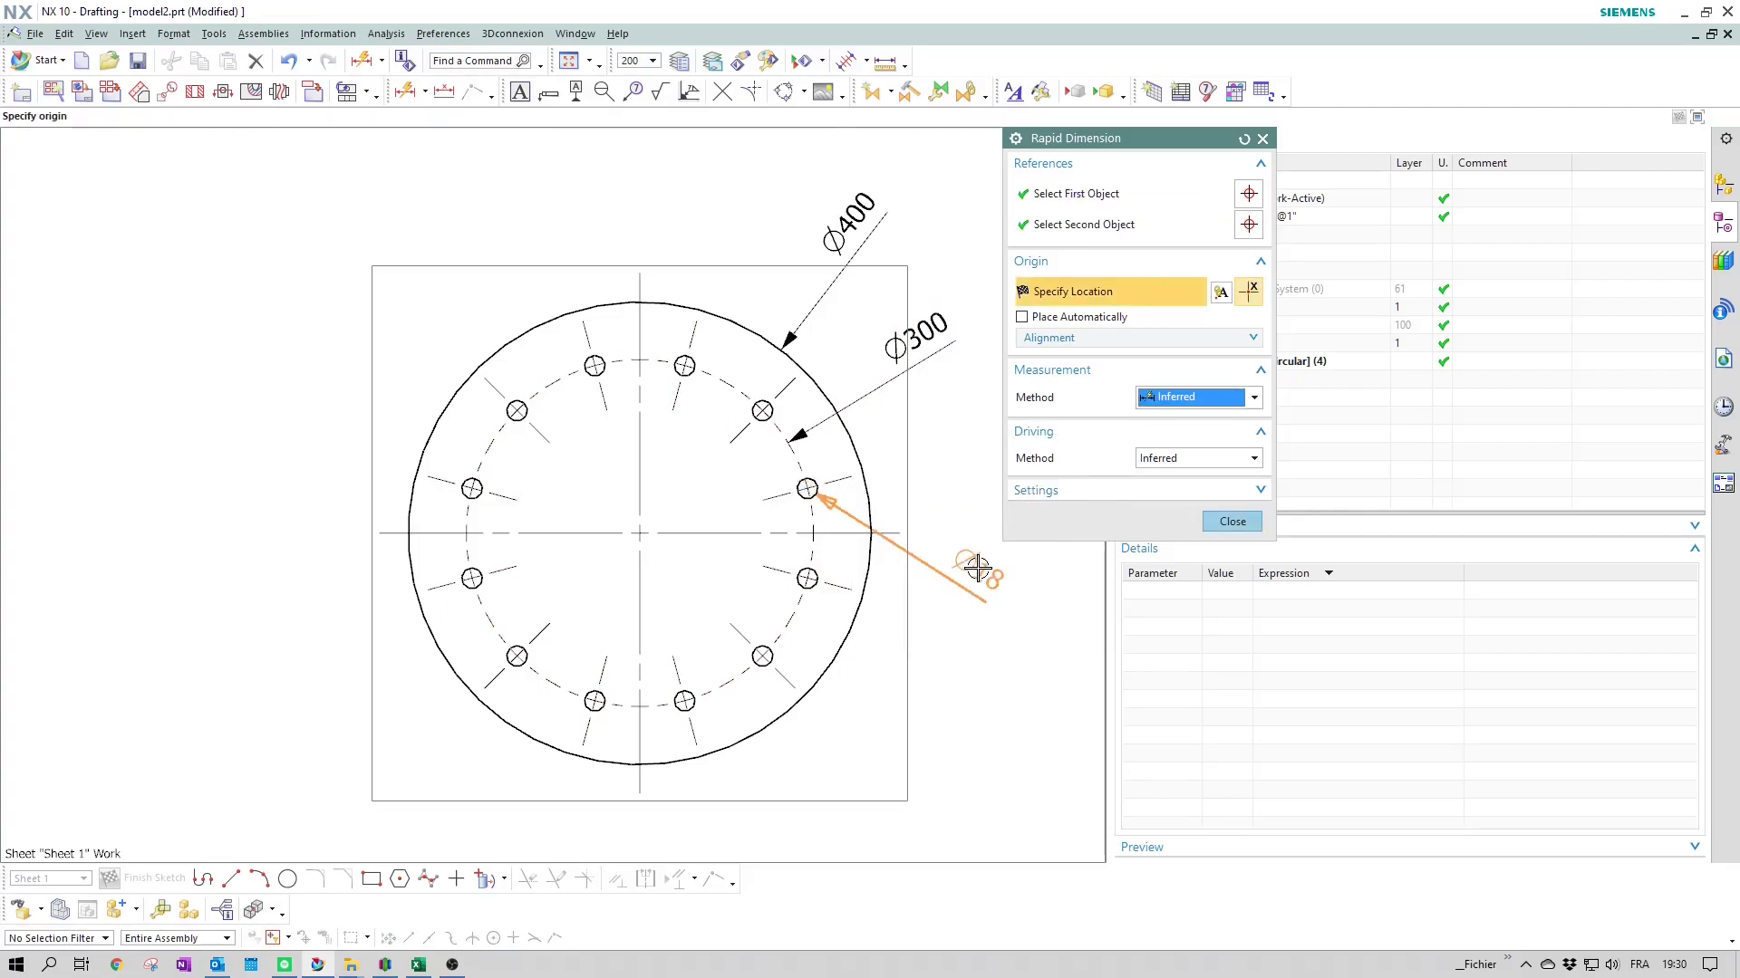
left_click(988, 564)
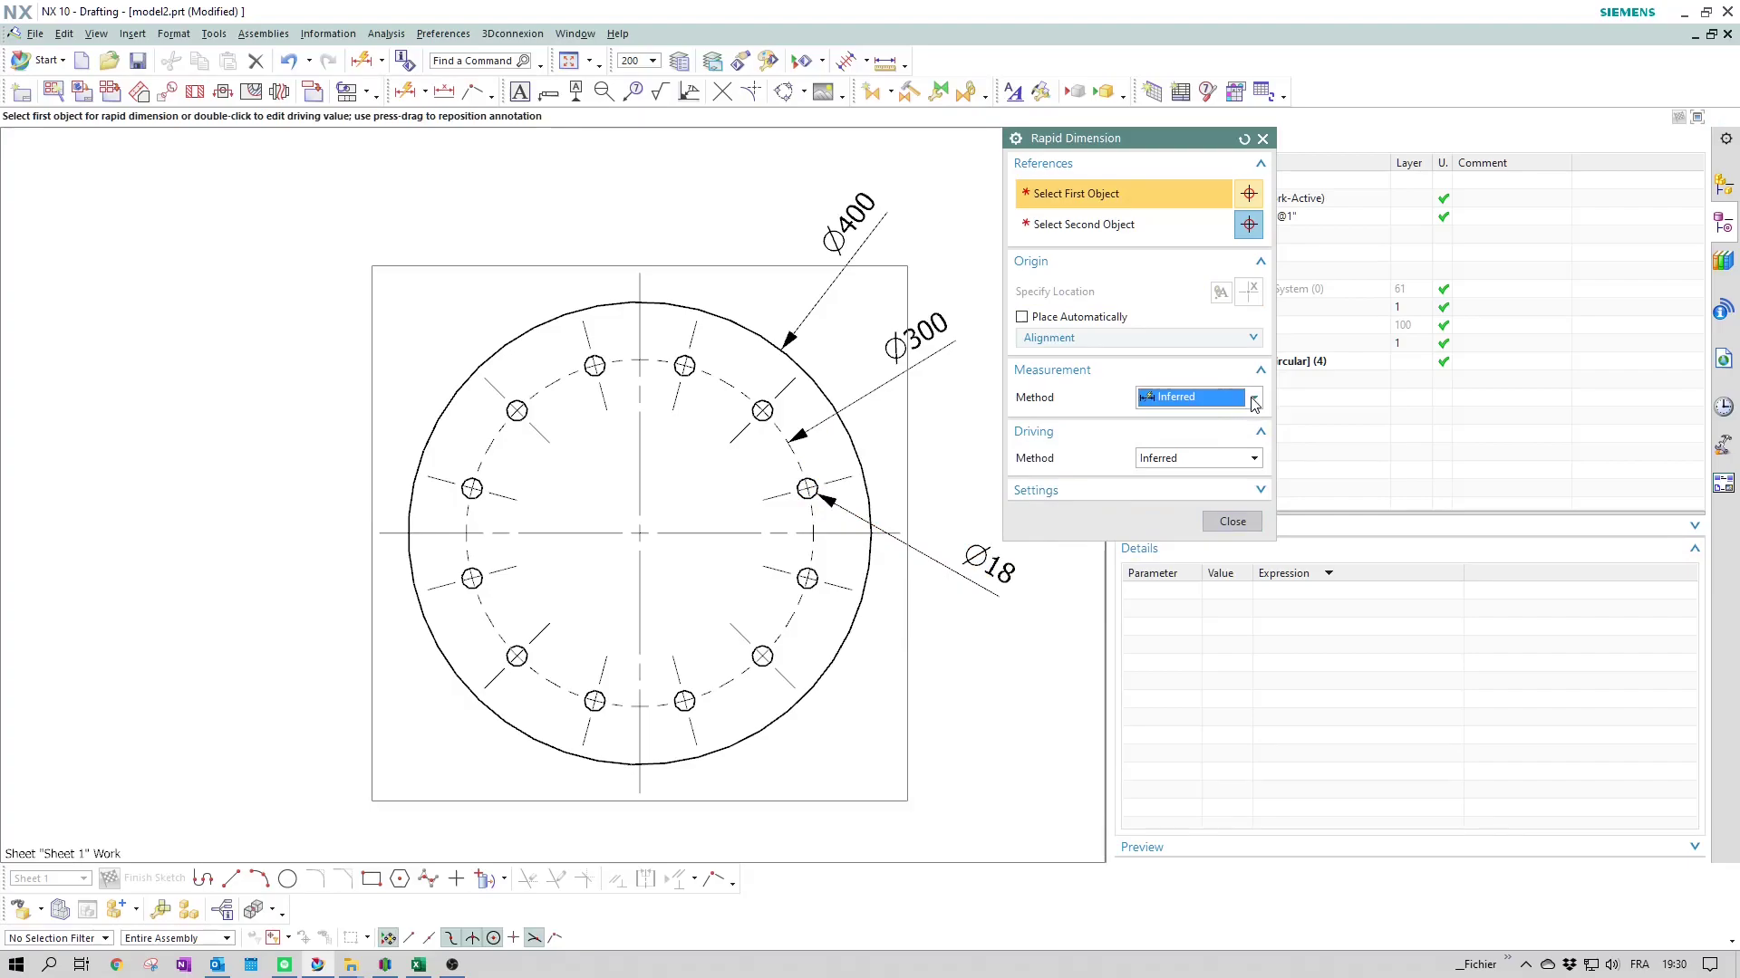
Step: Add angular dimensions above the disc between the vertical centerline and the first hole to its right, and between two adjacent upper-left holes
left_click(688, 359)
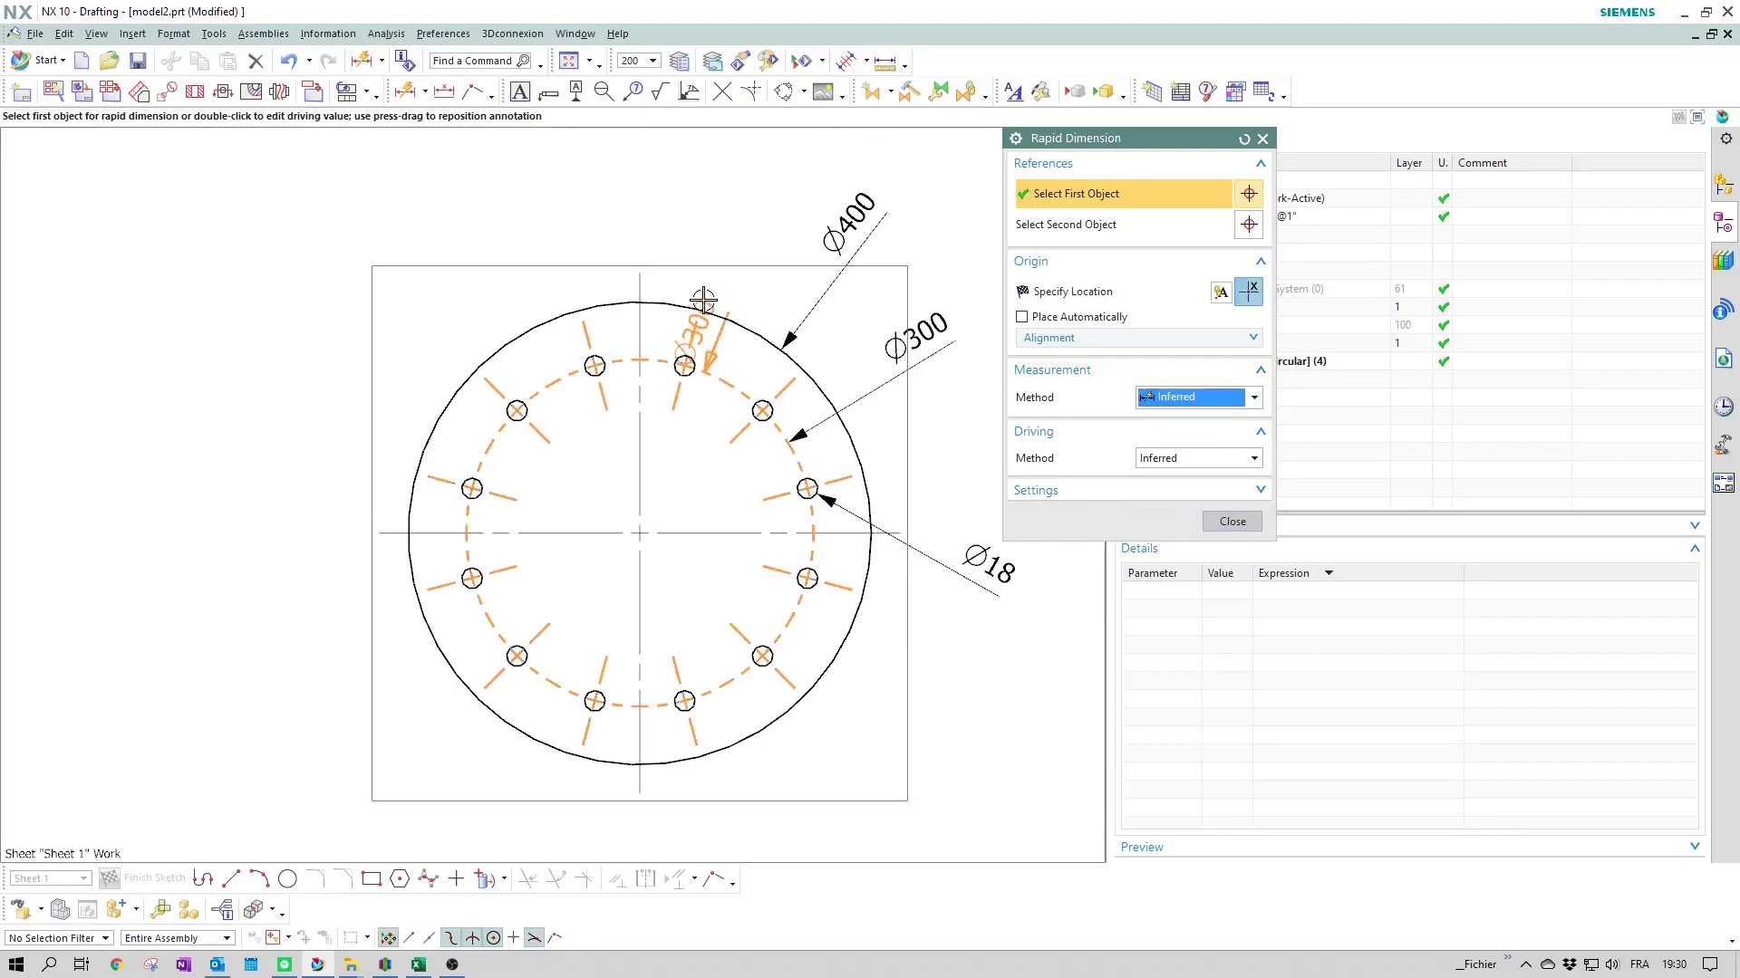
left_click(638, 278)
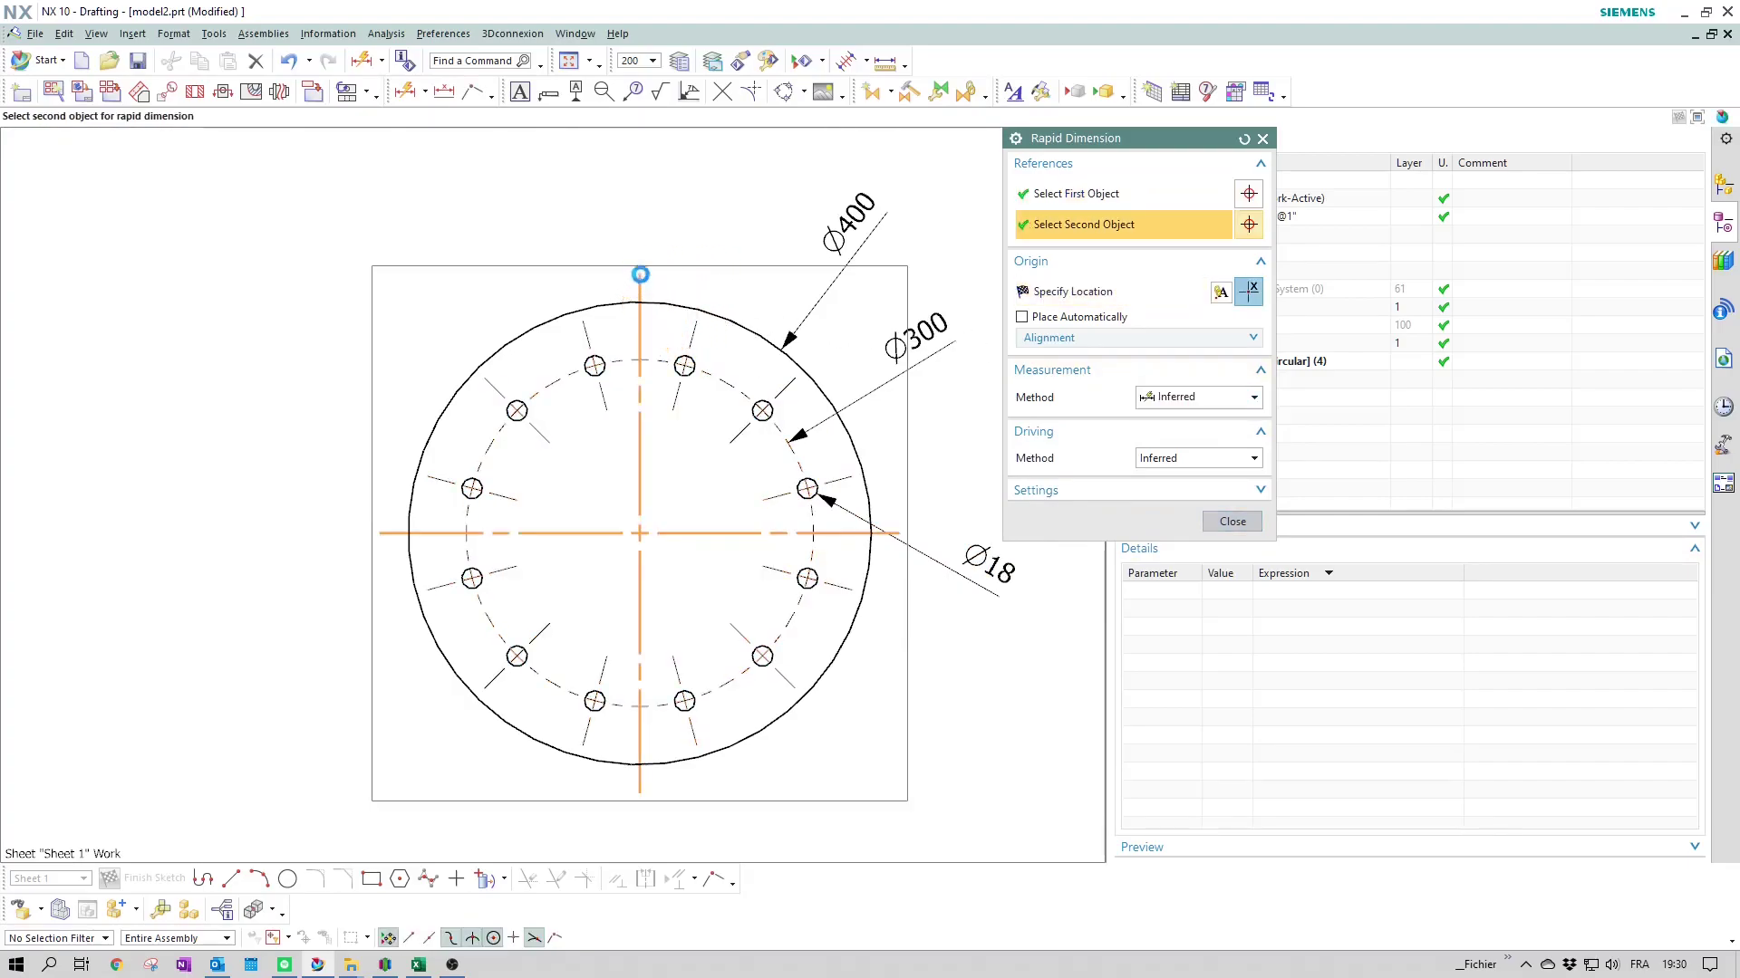
left_click(686, 182)
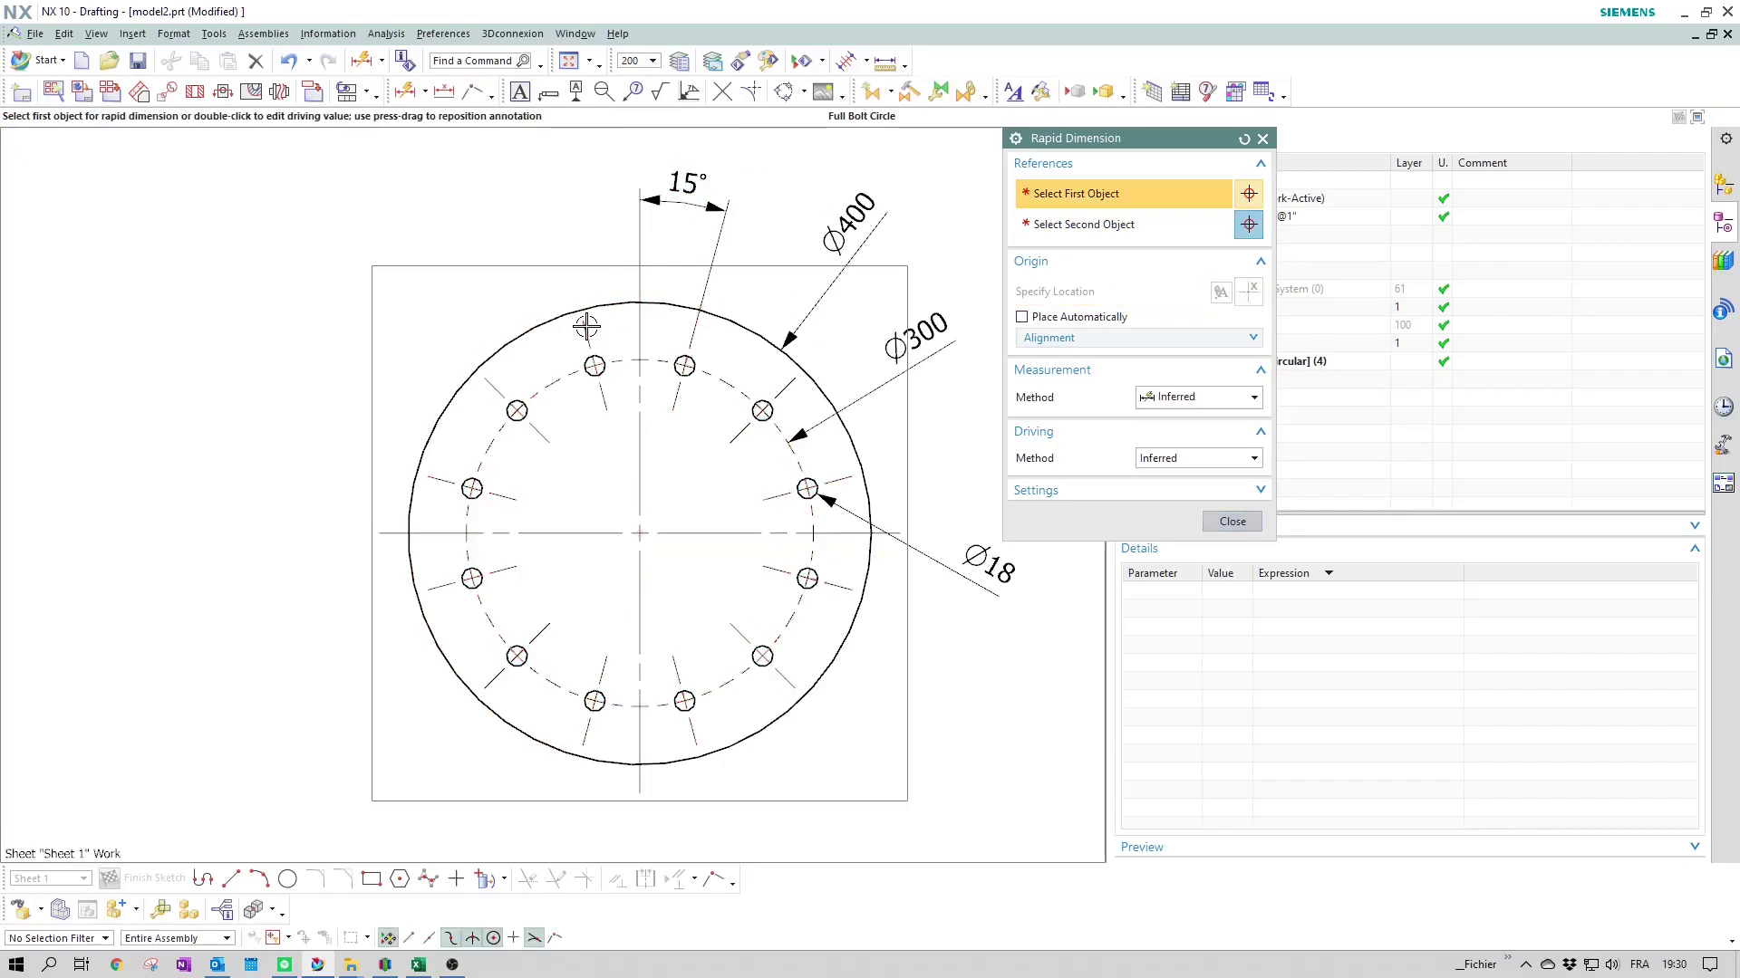
left_click(591, 360)
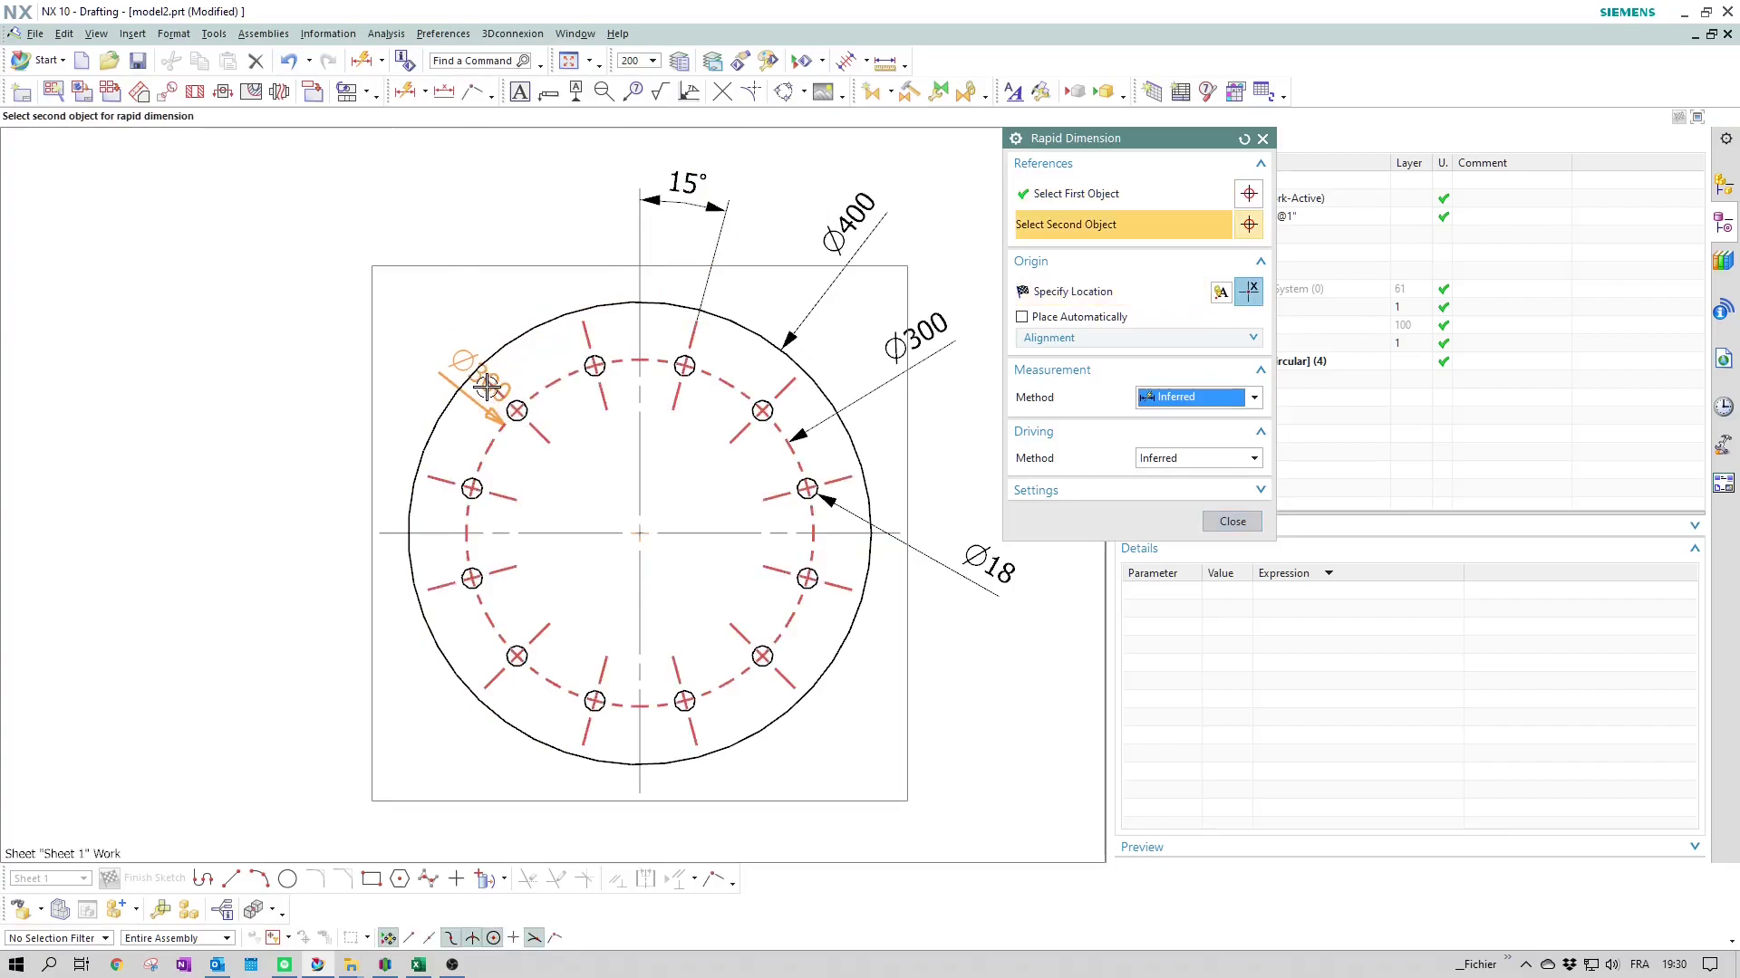
left_click(481, 380)
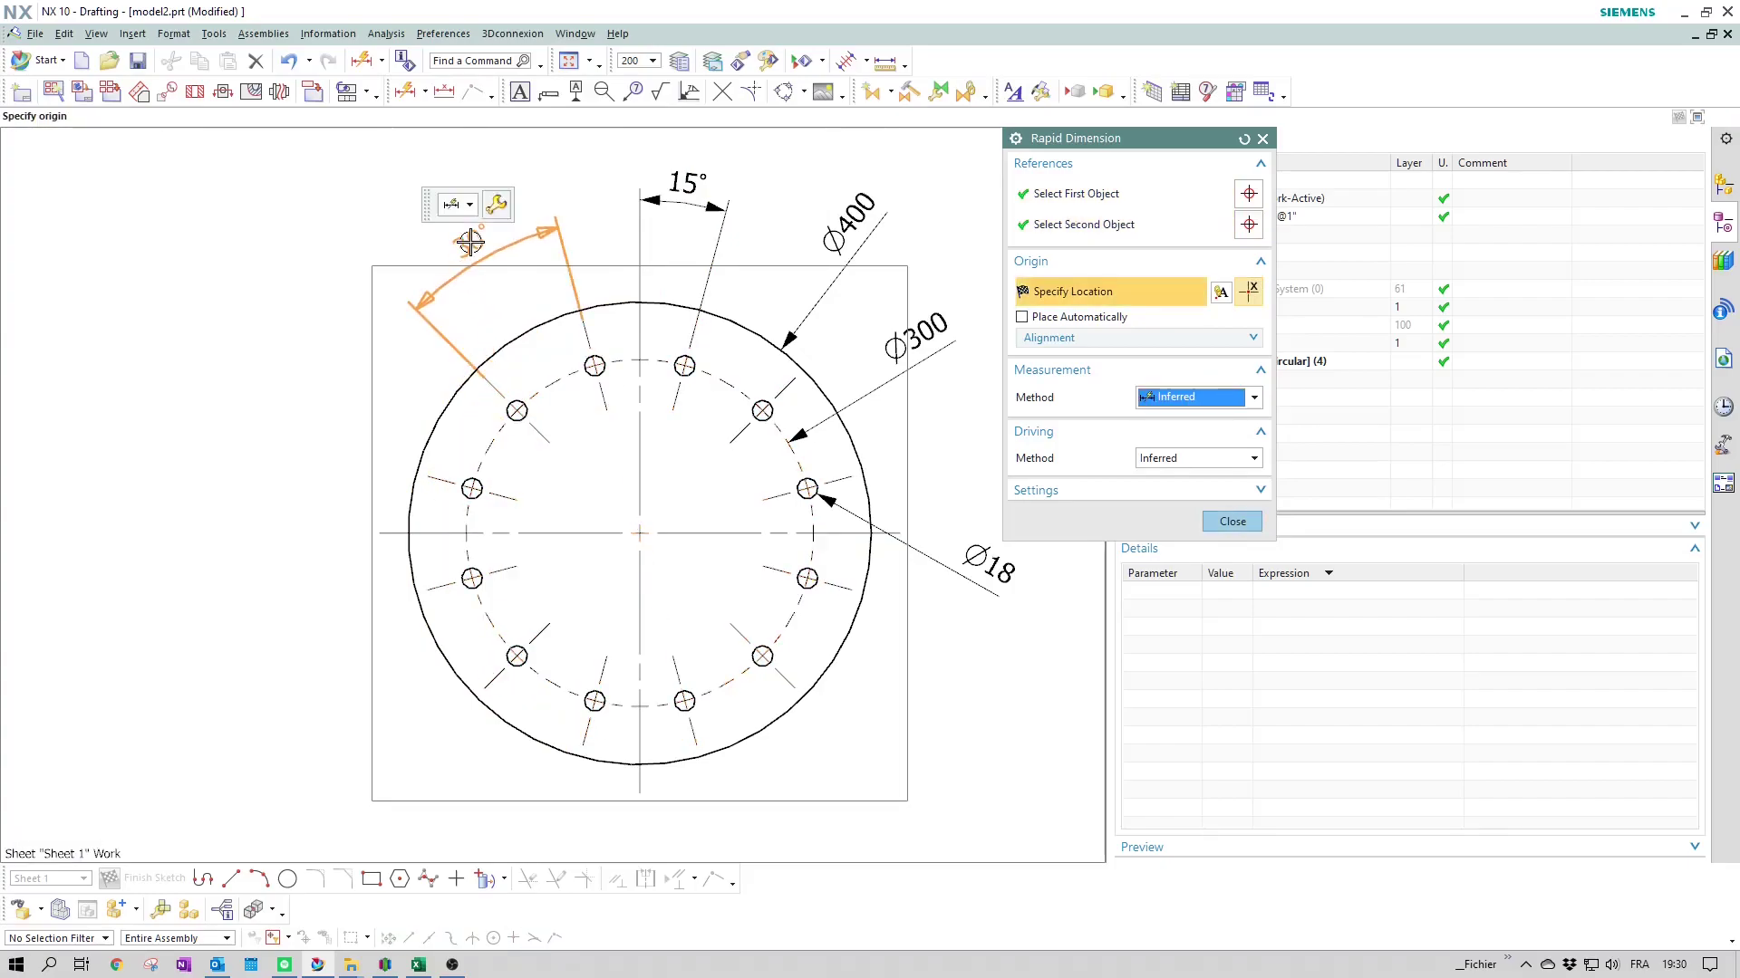
left_click(470, 225)
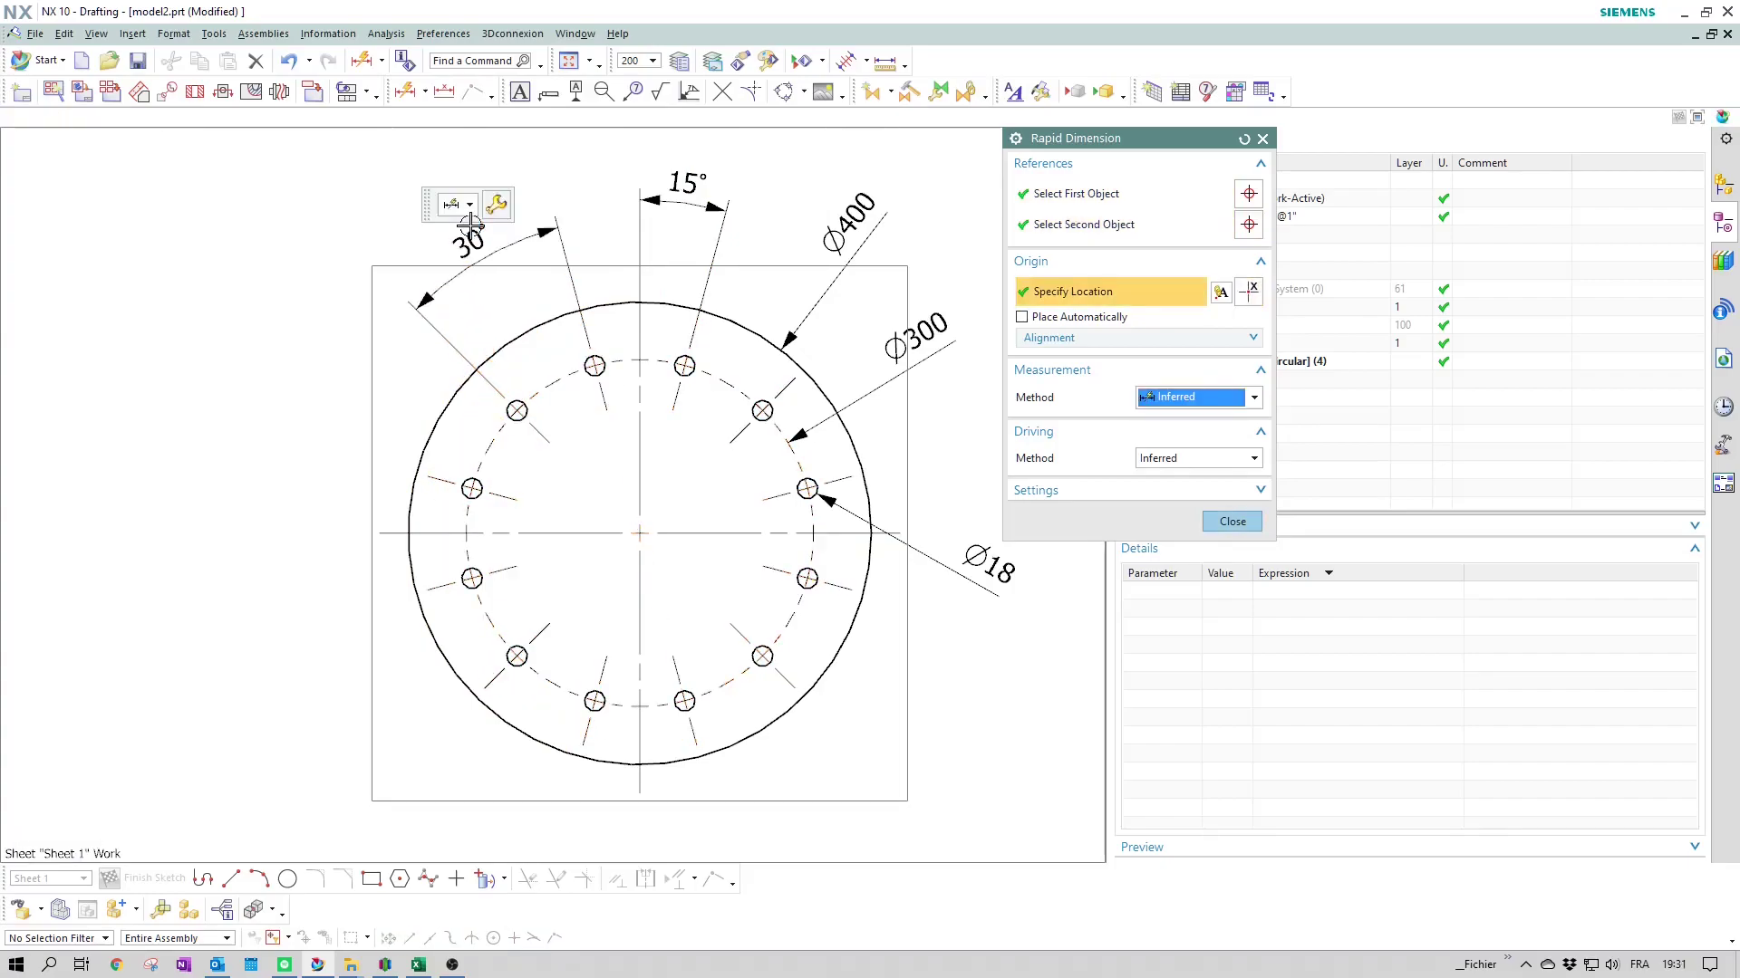
left_click(1231, 523)
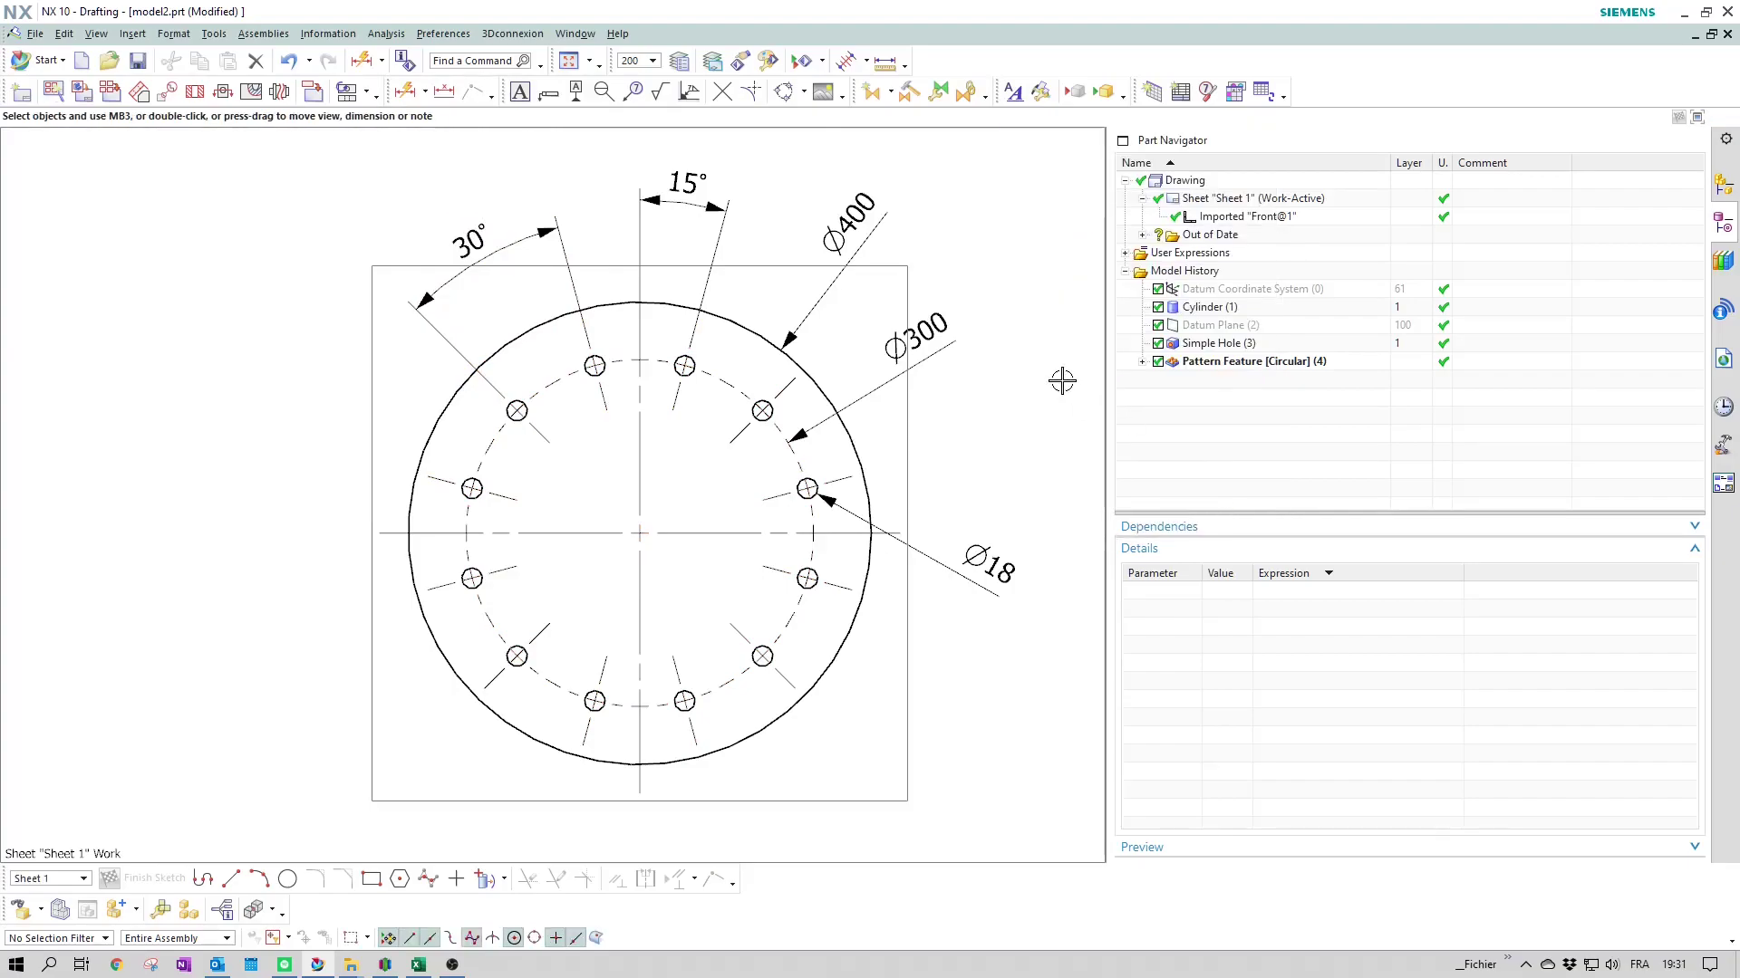